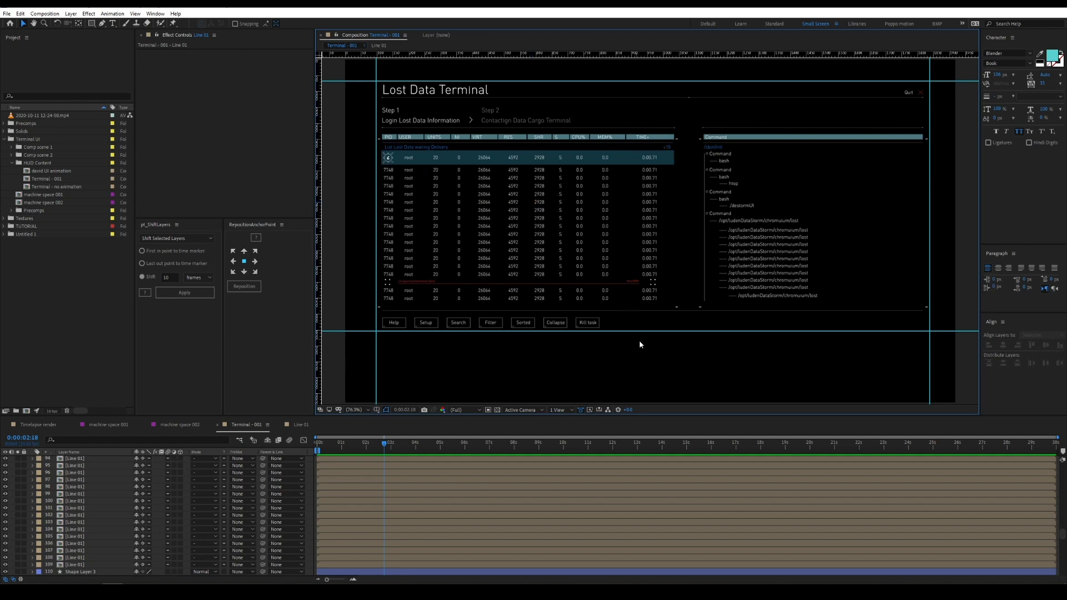
pyautogui.click(52, 180)
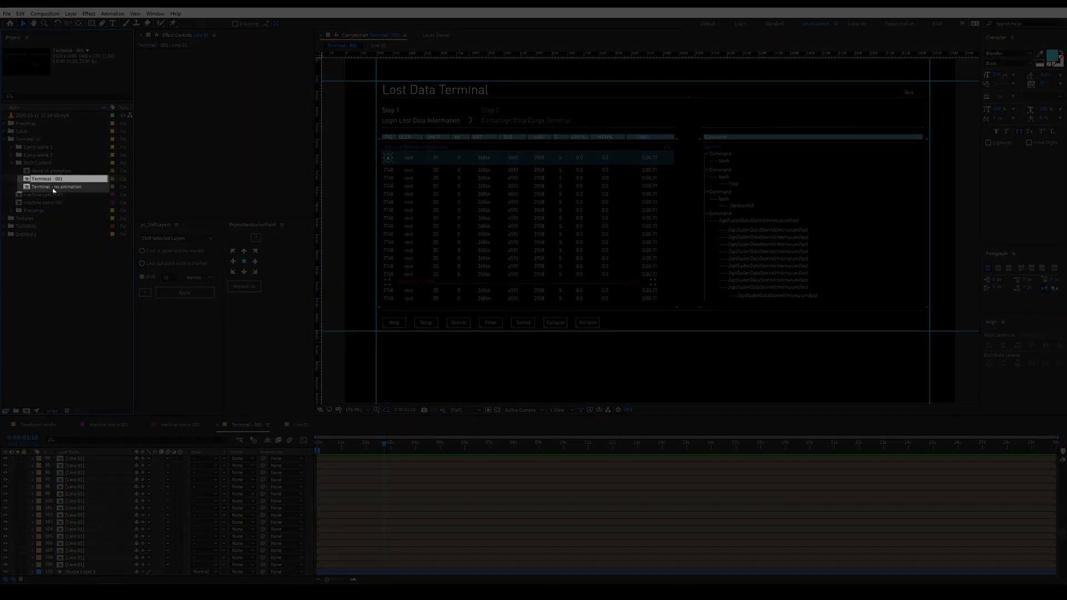
pyautogui.click(53, 188)
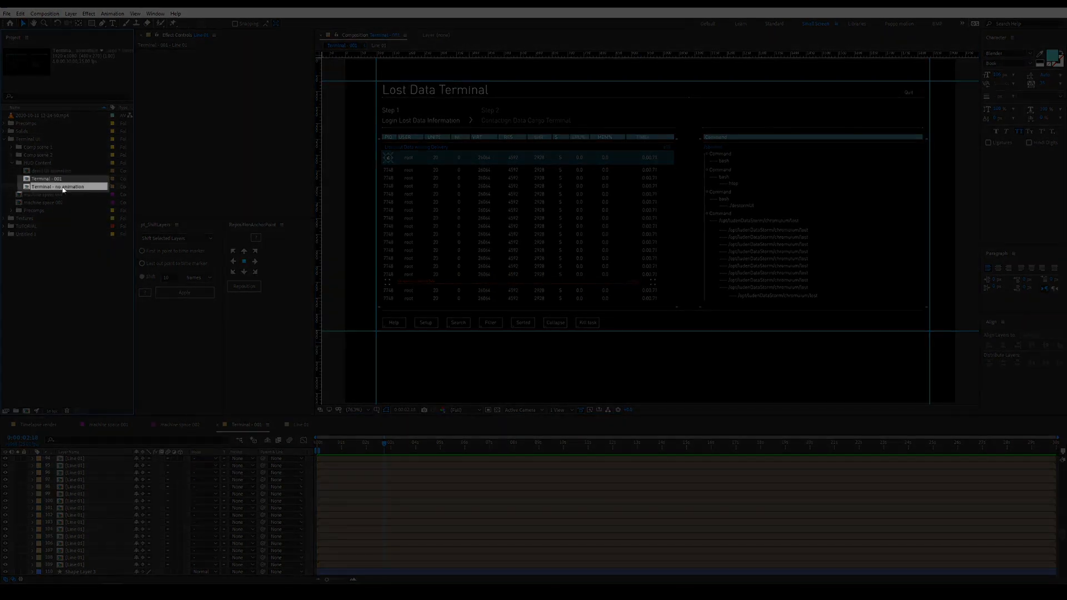
pyautogui.click(48, 179)
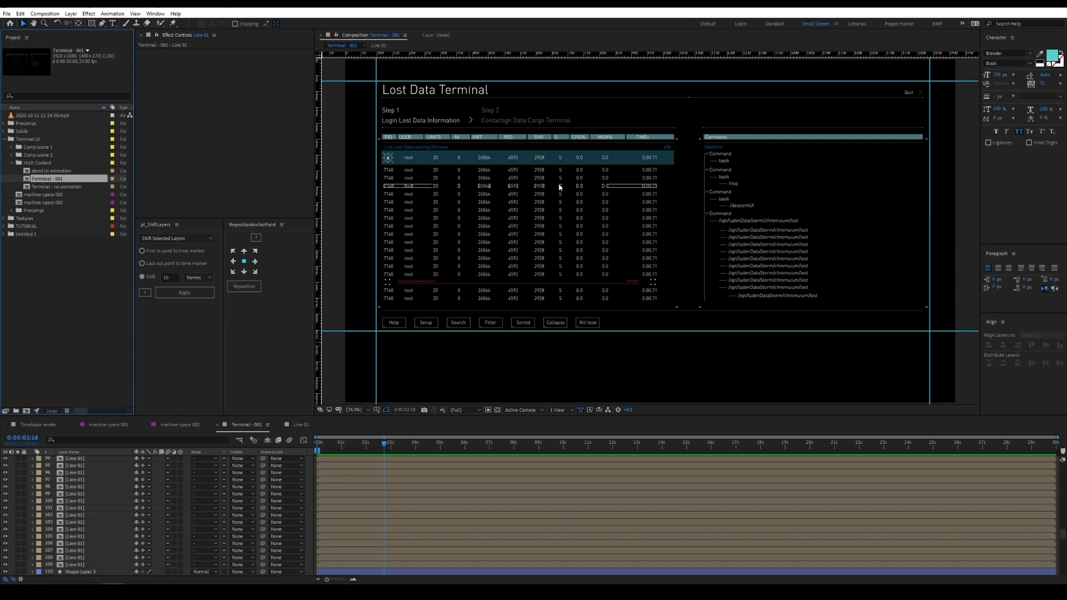
pyautogui.click(63, 186)
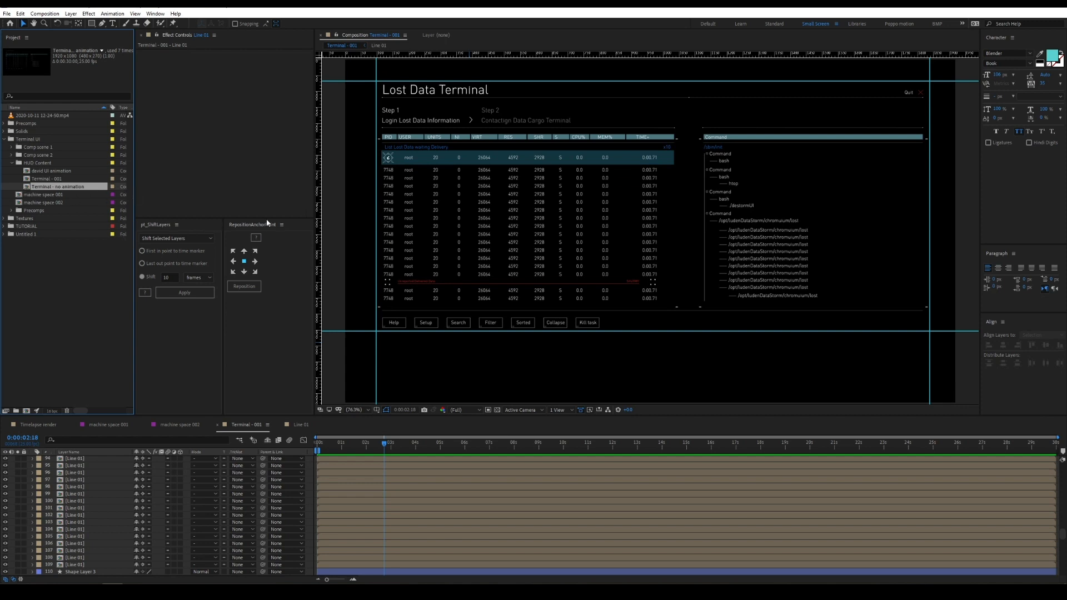
pyautogui.click(687, 360)
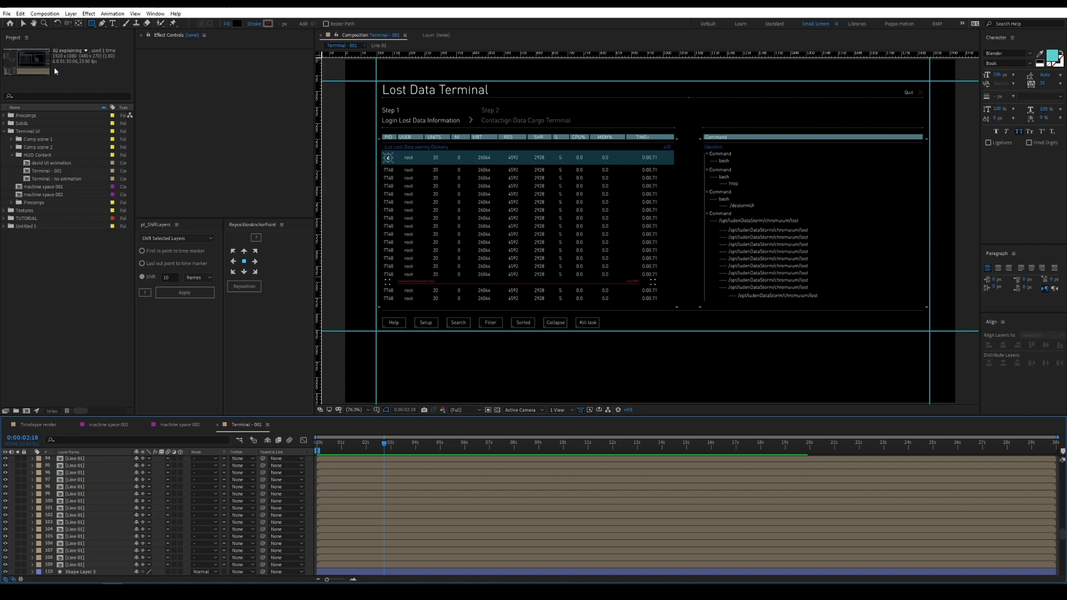
# Set the shape fill to the teal sampled from the terminal's table header bar
pyautogui.click(237, 23)
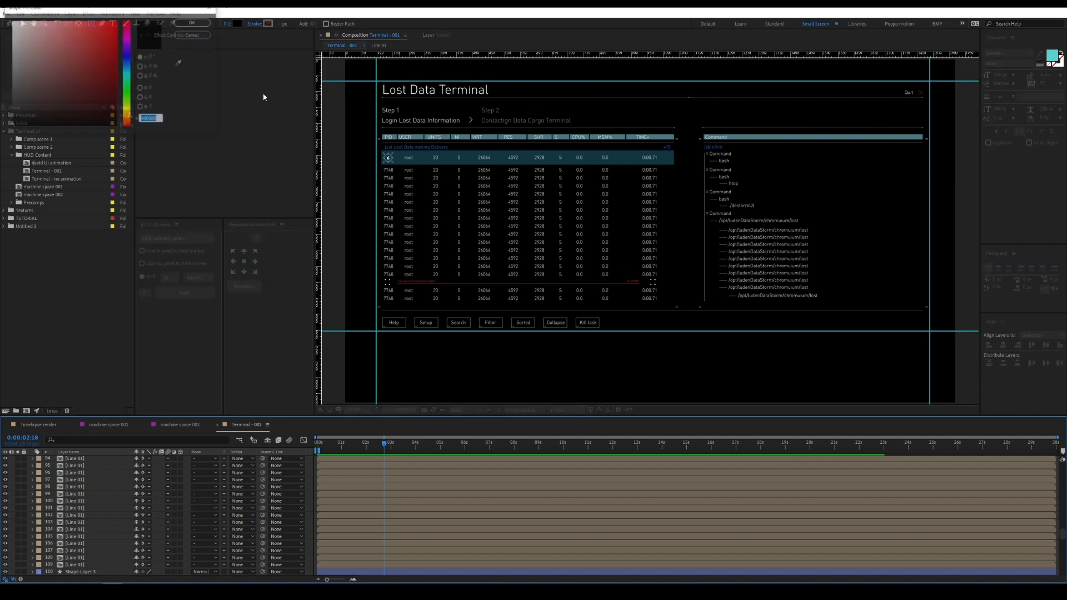
pyautogui.click(179, 63)
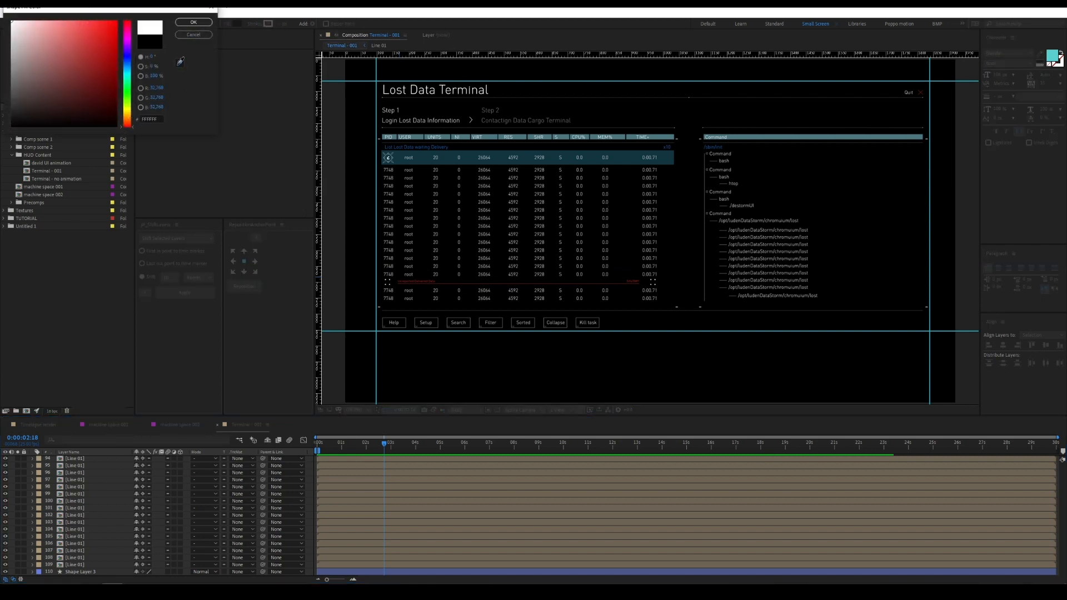
pyautogui.click(520, 136)
pyautogui.moveTo(54, 73); pyautogui.dragTo(55, 64)
pyautogui.click(193, 22)
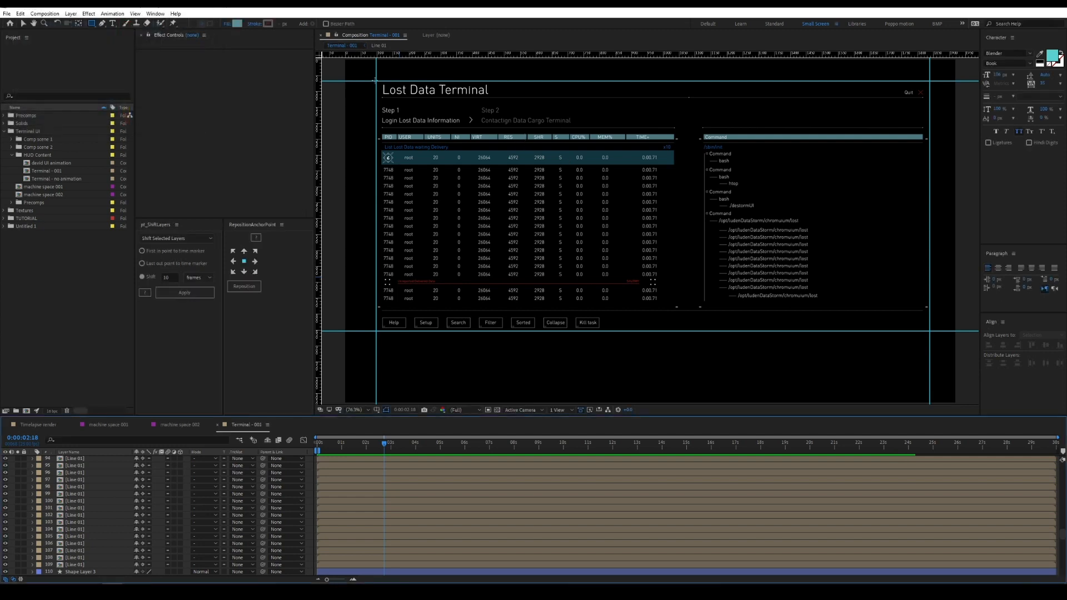
# Draw a rectangle filling the area enclosed by the four guides and centre its anchor point
pyautogui.moveTo(376, 81); pyautogui.dragTo(929, 330)
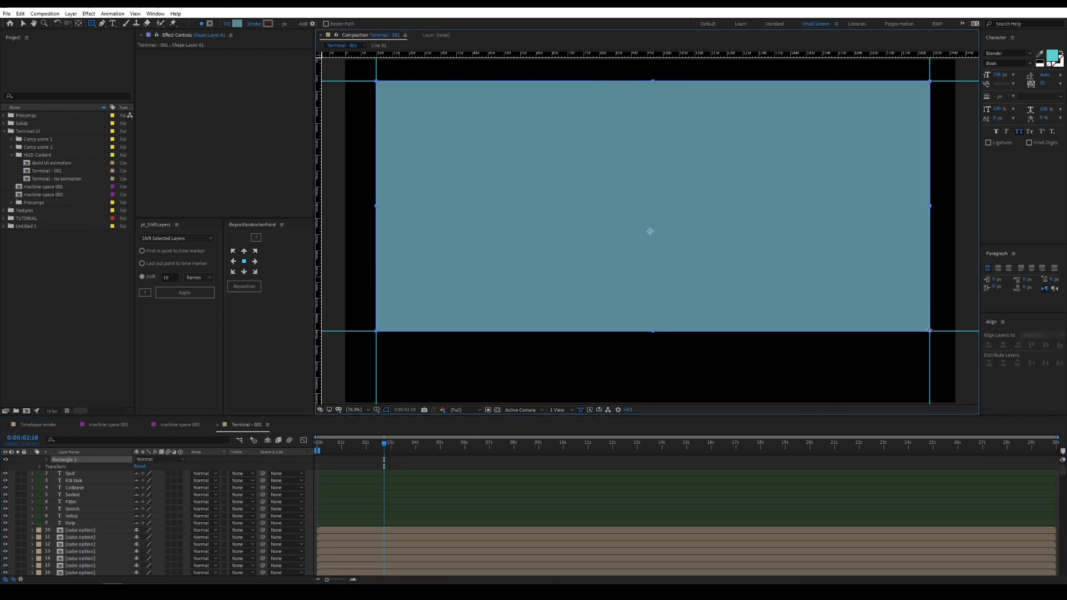
pyautogui.hotkey('ctrl', 'alt', 'Home')
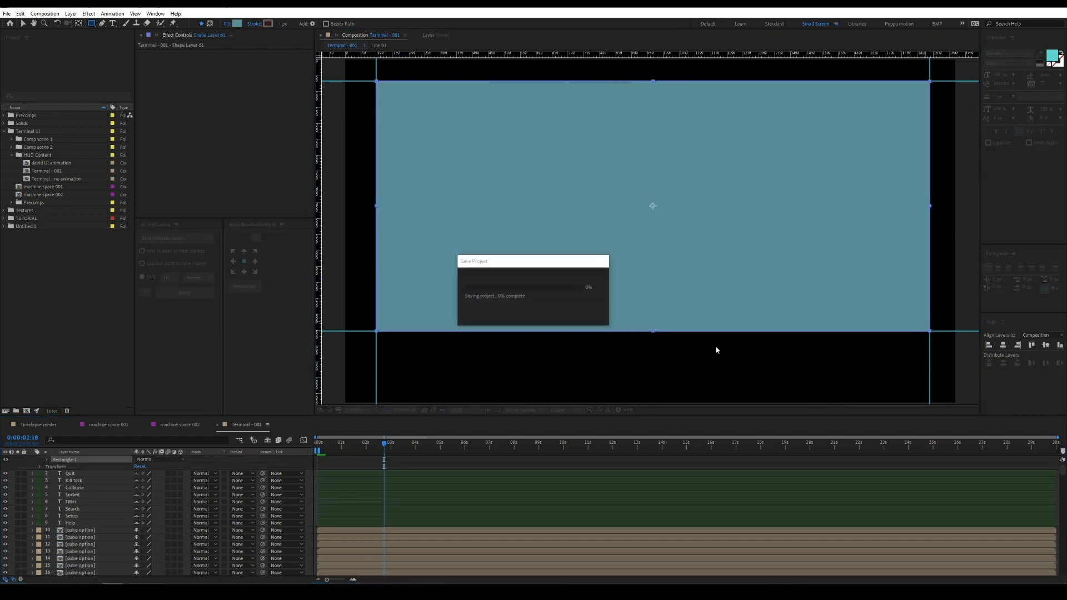
pyautogui.scroll(1, 79, 503)
pyautogui.click(32, 459)
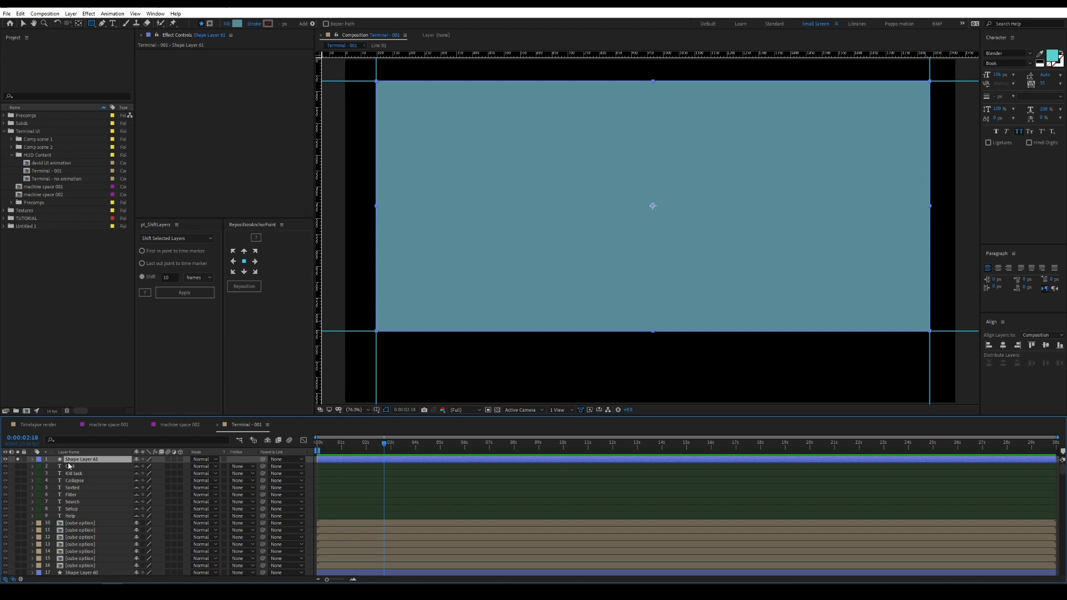
# End the work area at 10 seconds and add Scale keyframes to the rectangle layer at frames 0 and 10
pyautogui.moveTo(384, 443); pyautogui.dragTo(568, 449)
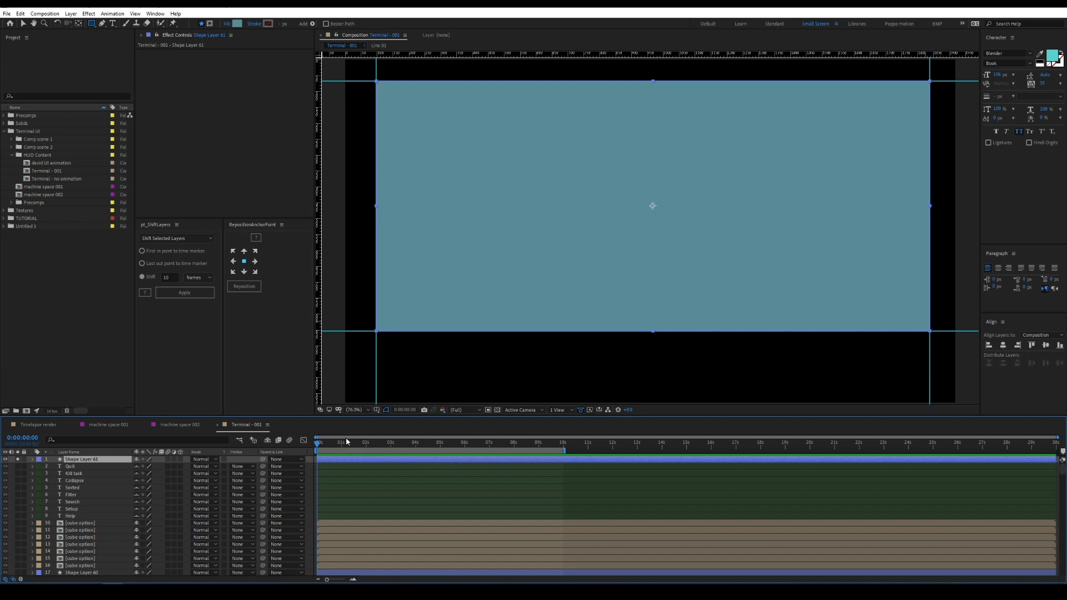
pyautogui.press('s')
pyautogui.click(54, 466)
pyautogui.press('space')
pyautogui.hotkey('shift', 'pageup')
pyautogui.click(11, 466)
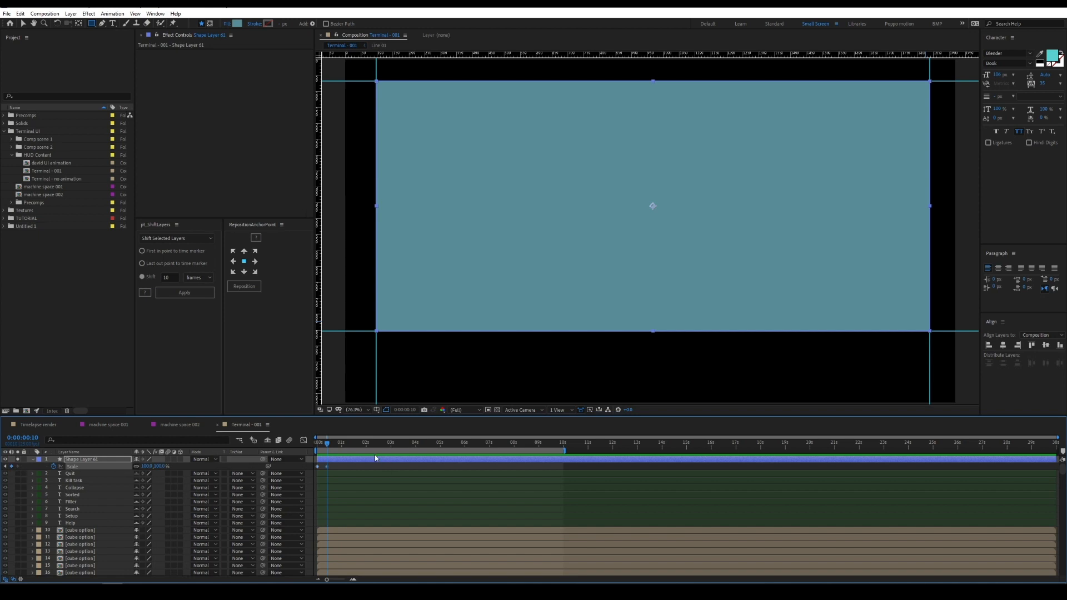
# Move the rectangle's second Scale keyframe to frame 20 and return to the start of the timeline
pyautogui.moveTo(328, 445); pyautogui.dragTo(242, 451)
pyautogui.hotkey('shift', 'pagedown')
pyautogui.hotkey('shift', 'pagedown')
pyautogui.moveTo(327, 466); pyautogui.dragTo(317, 444)
# Unlink the rectangle's scale dimensions, set its horizontal scale to 0% at the first keyframe, and preview the motion
pyautogui.click(84, 460)
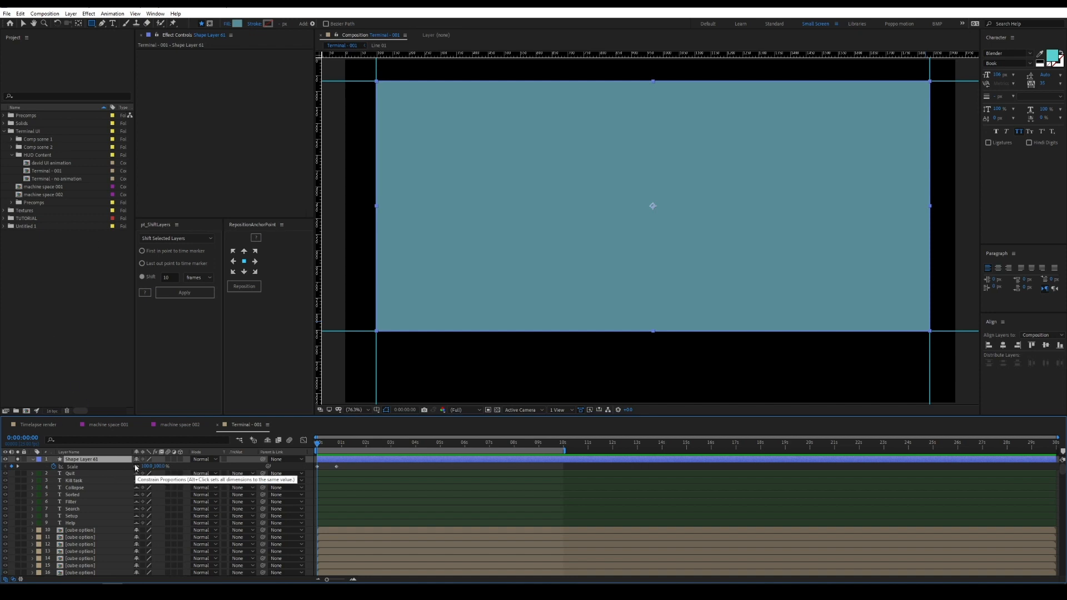
pyautogui.moveTo(160, 466); pyautogui.dragTo(166, 467)
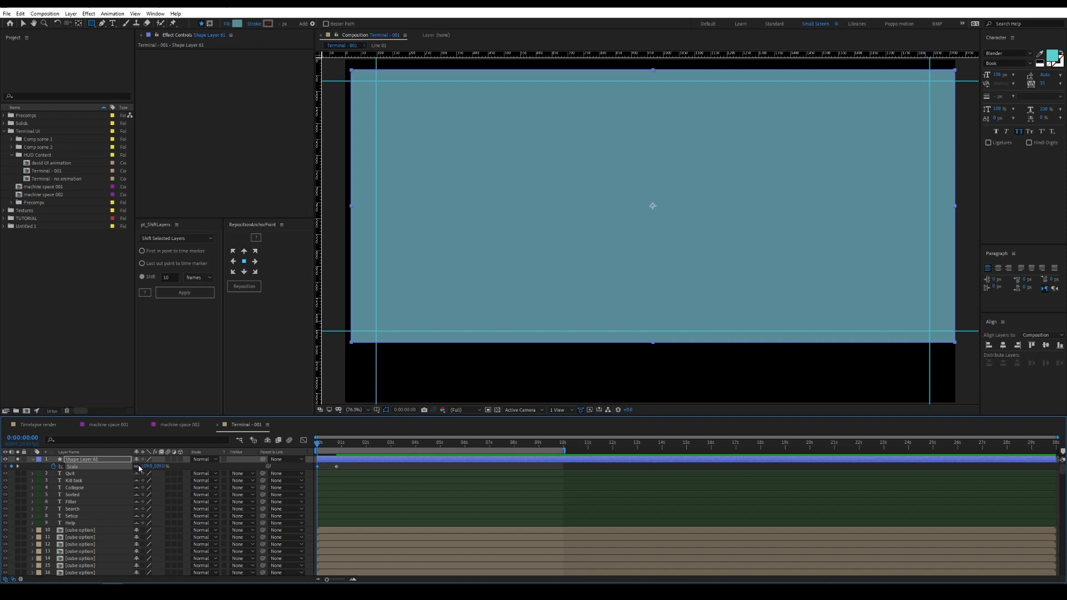
pyautogui.hotkey('ctrl', 'z')
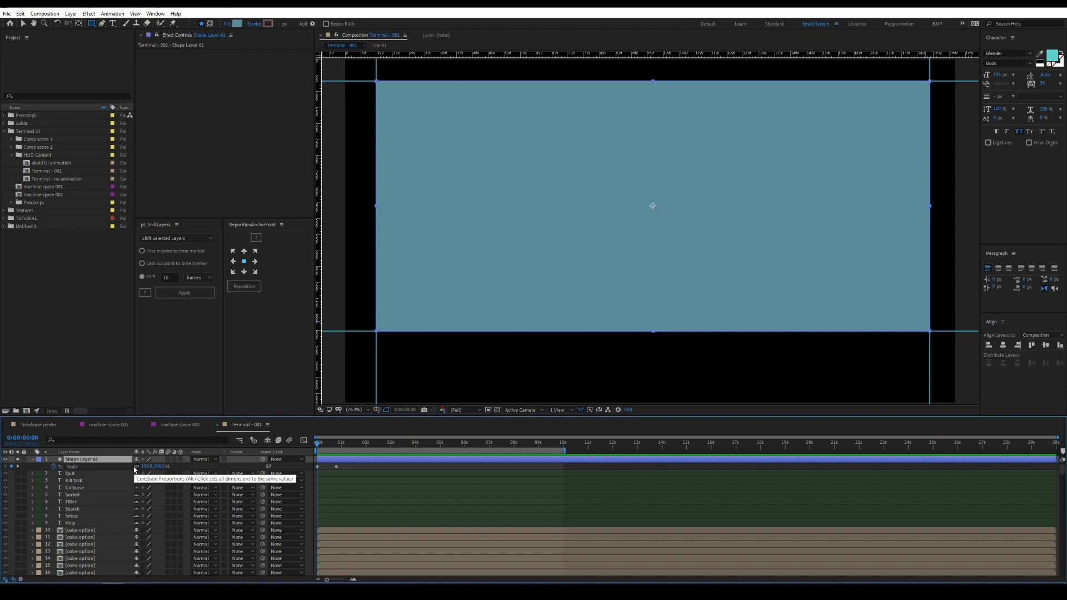
pyautogui.moveTo(142, 466)
pyautogui.mouseDown()
pyautogui.moveTo(127, 466)
pyautogui.moveTo(139, 466)
pyautogui.mouseUp()
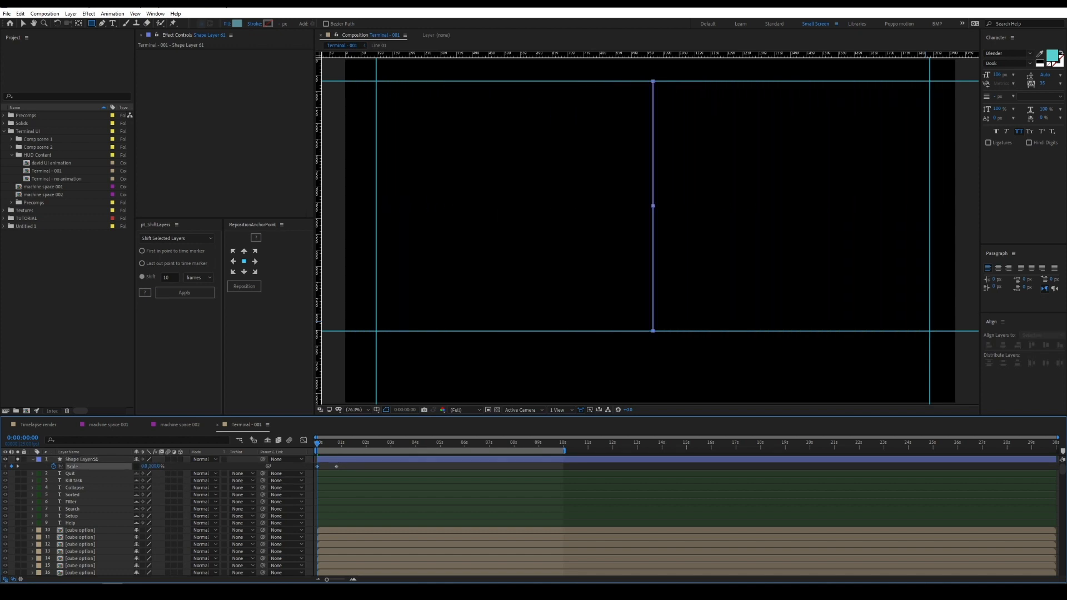
pyautogui.press('space')
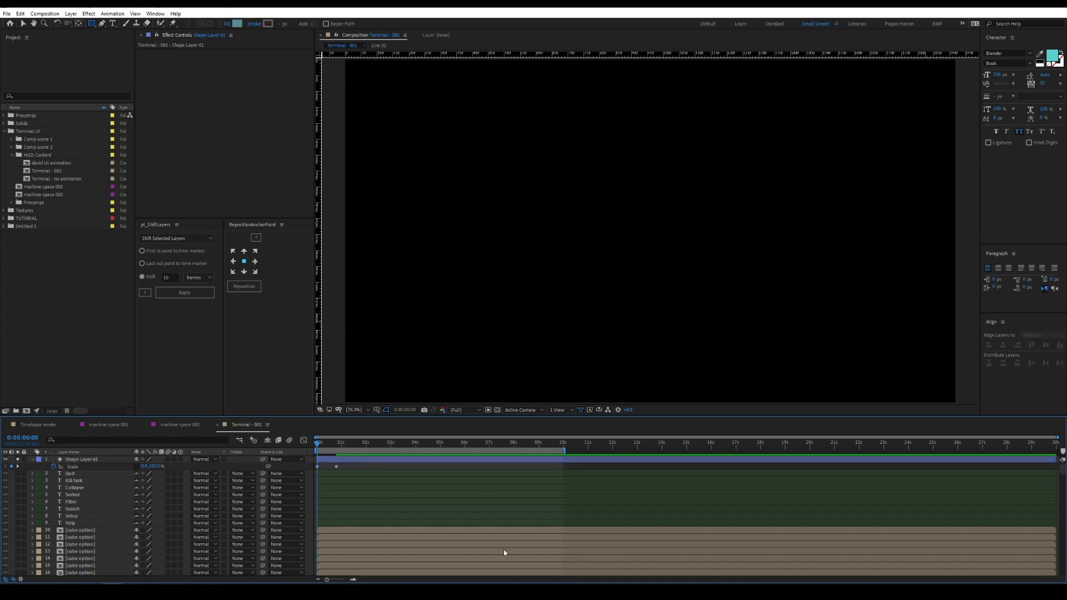
pyautogui.click(337, 447)
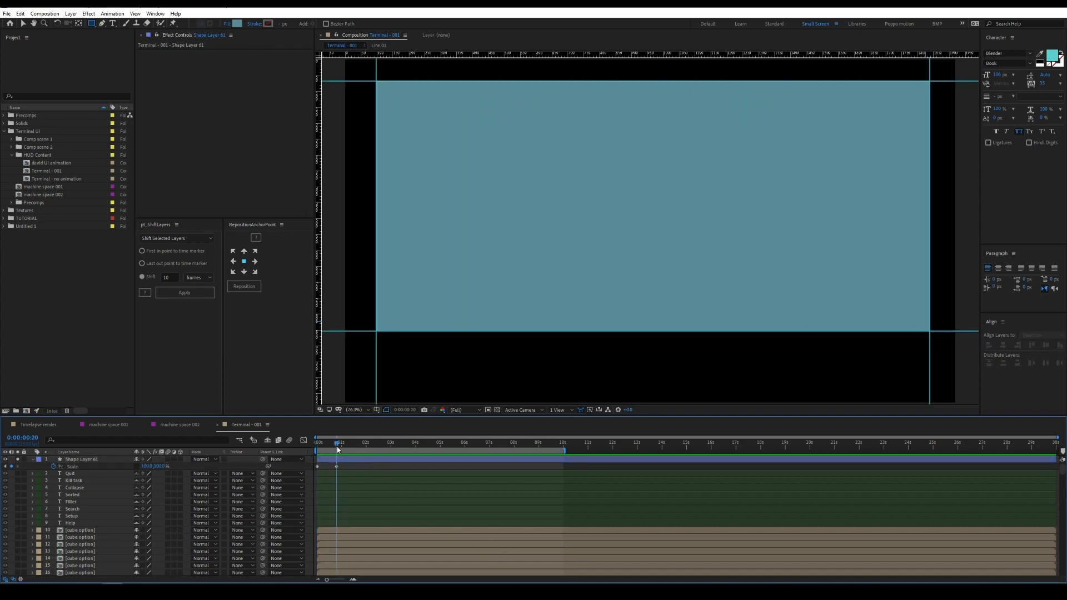
pyautogui.press('space')
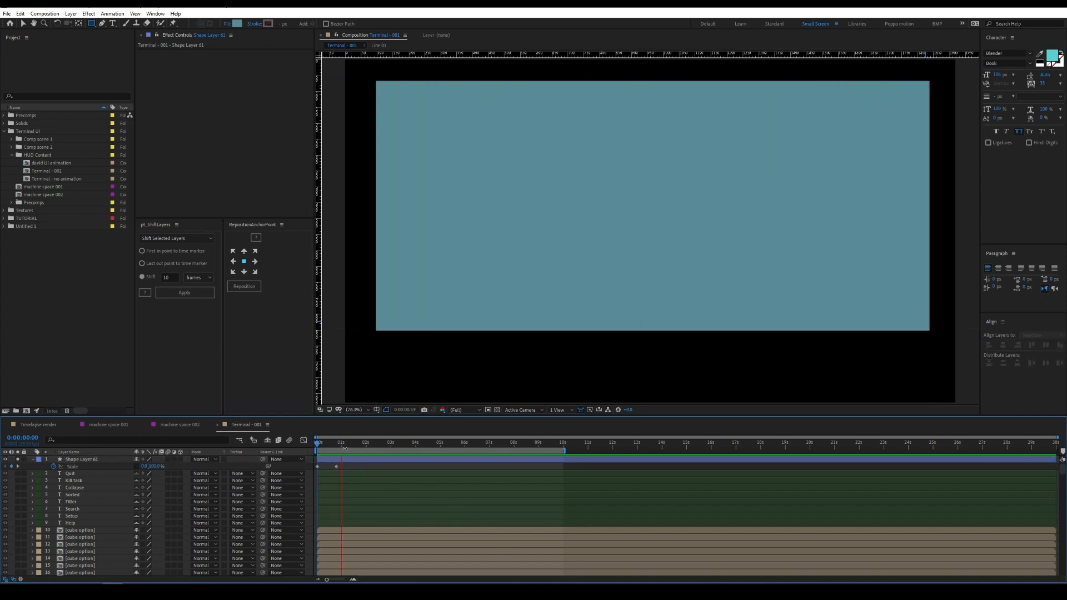
pyautogui.press('space')
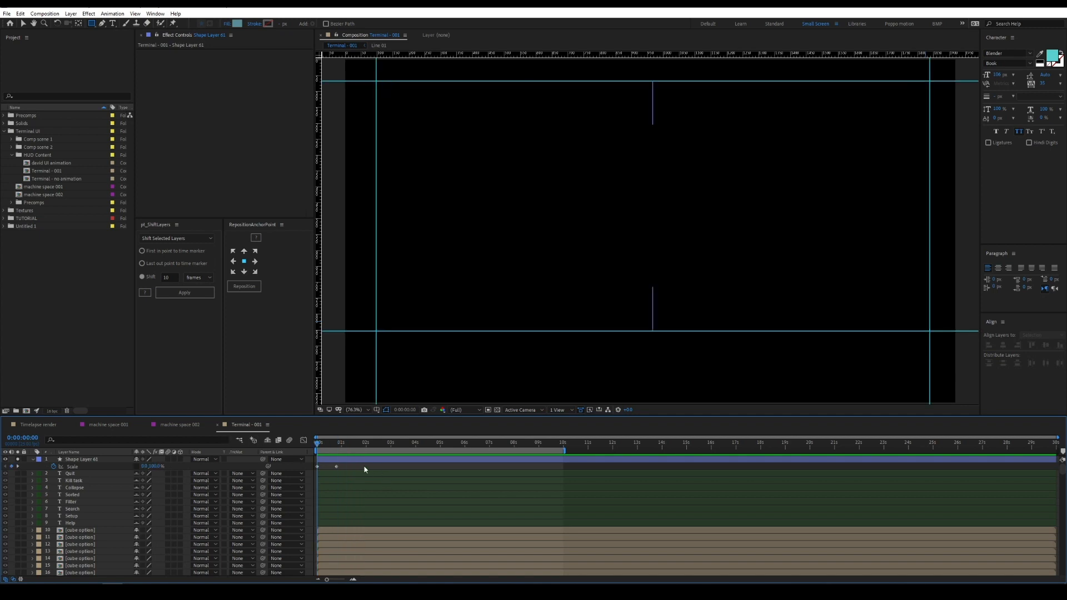
# Apply Easy Ease to both Scale keyframes of the rectangle layer and preview the result
pyautogui.click(210, 465)
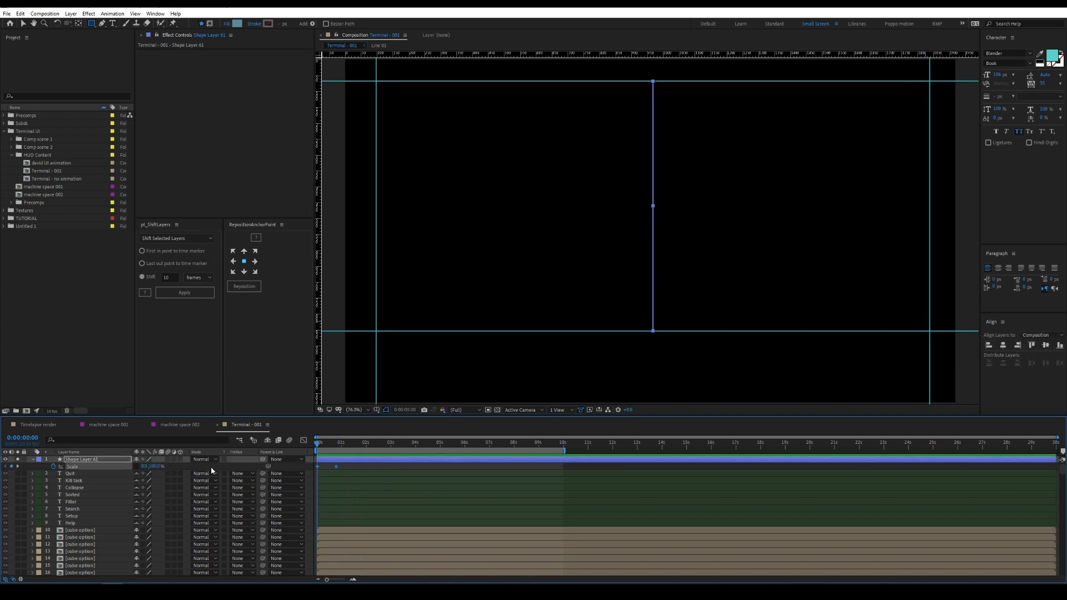
pyautogui.rightClick(336, 467)
pyautogui.moveTo(398, 572)
pyautogui.click(461, 517)
pyautogui.moveTo(344, 467); pyautogui.dragTo(328, 463)
pyautogui.press('space')
pyautogui.click(337, 447)
# Reshape the Scale speed curve in the graph editor for a fast start and slow finish, and preview it
pyautogui.click(303, 439)
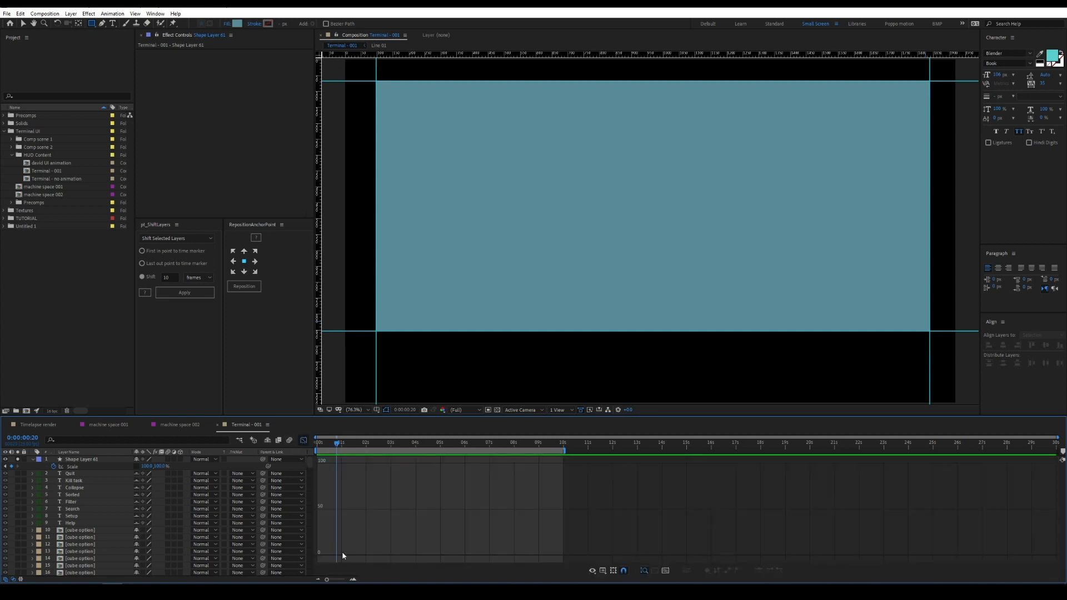
pyautogui.click(84, 466)
pyautogui.moveTo(328, 580); pyautogui.dragTo(335, 579)
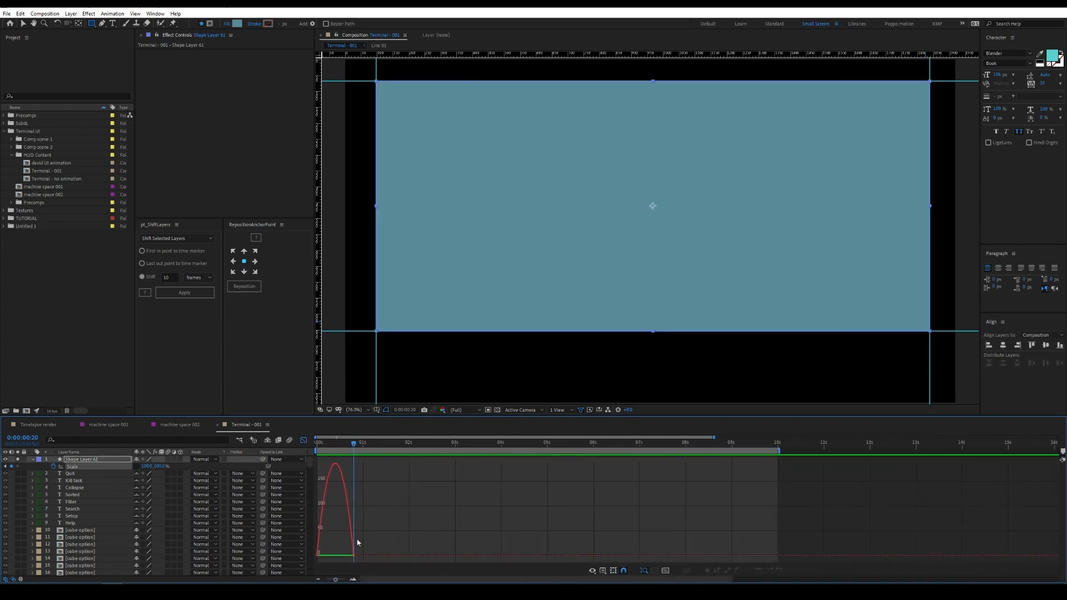
pyautogui.click(603, 572)
pyautogui.click(431, 525)
pyautogui.moveTo(388, 535); pyautogui.dragTo(328, 570)
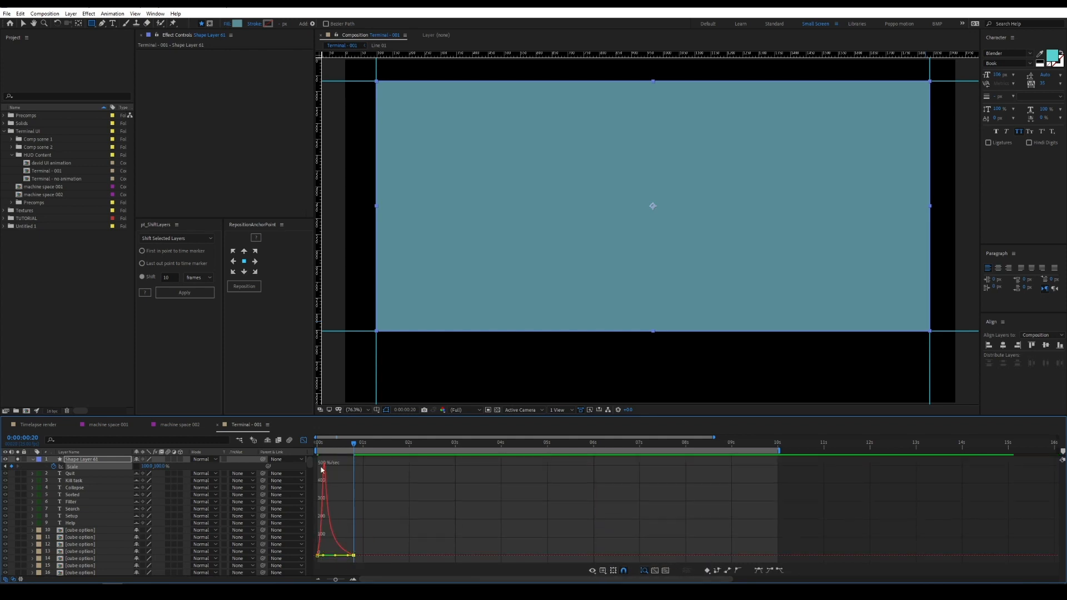
pyautogui.press('space')
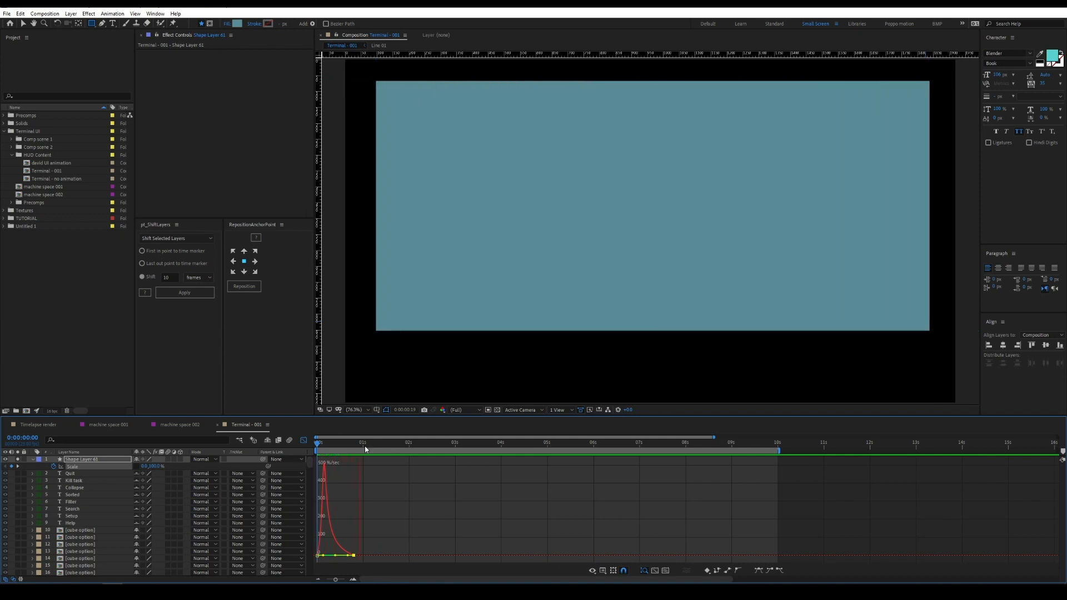
pyautogui.press('space')
pyautogui.click(304, 439)
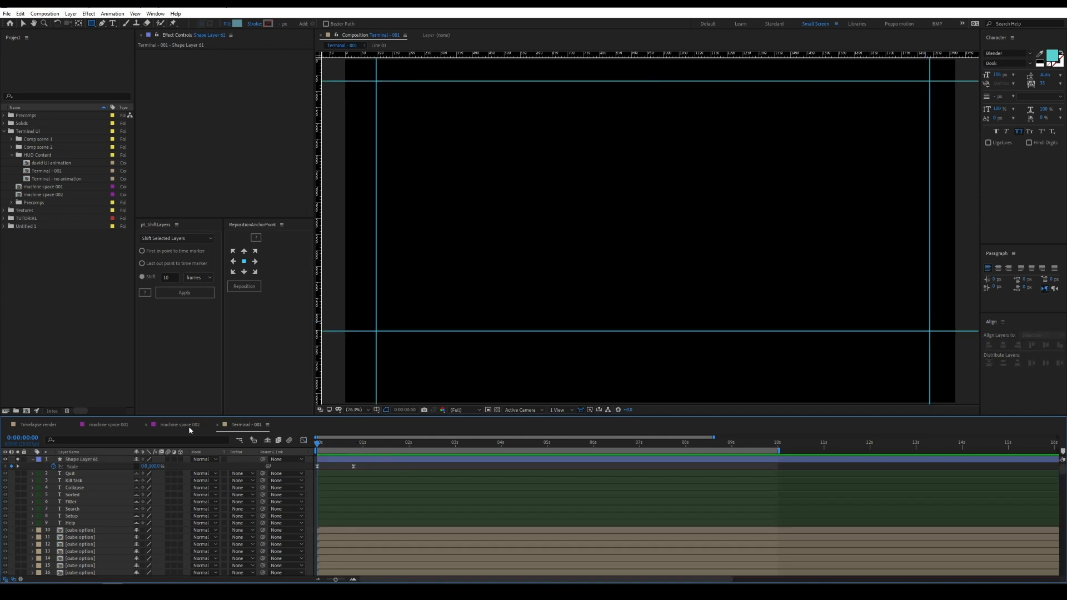
# In machine space 002, replace the four Terminal - no animation layers with Terminal - 001 and preview the shot
pyautogui.click(186, 426)
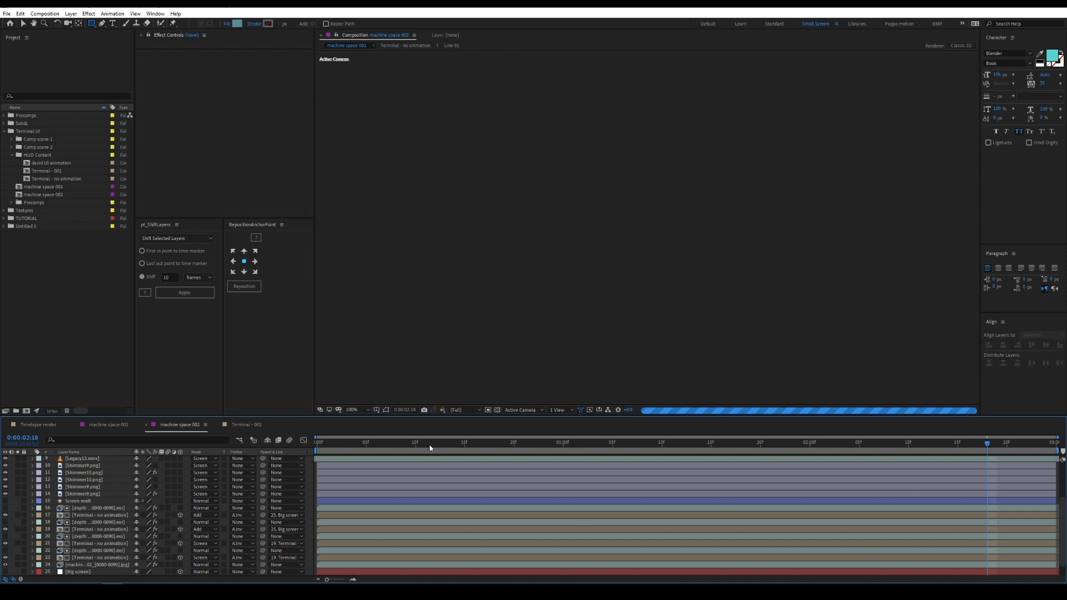
pyautogui.press('Home')
pyautogui.moveTo(109, 515); pyautogui.dragTo(115, 517)
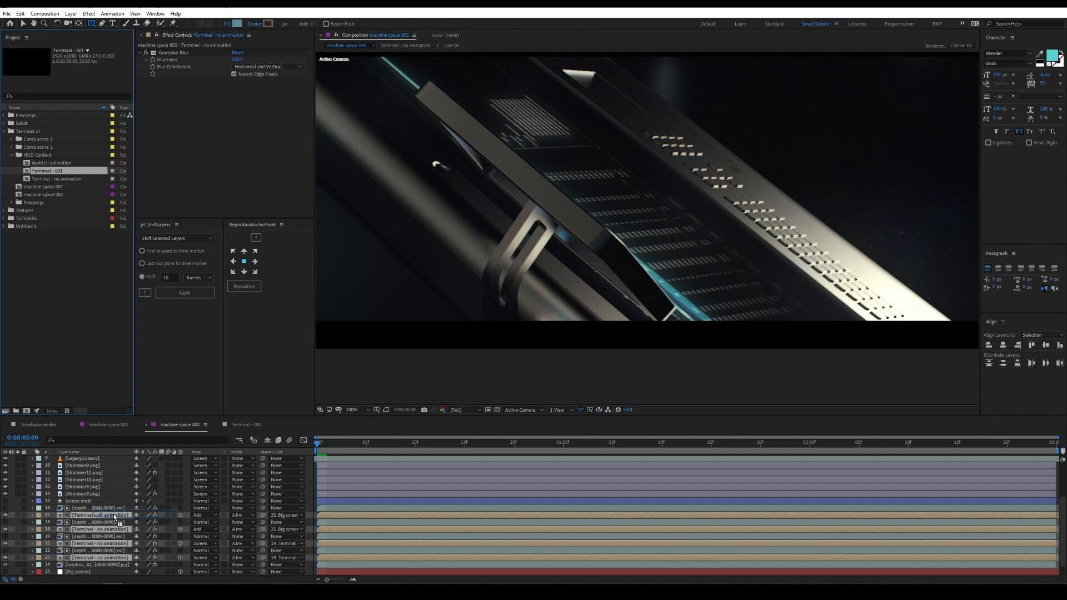
pyautogui.moveTo(115, 517); pyautogui.dragTo(115, 517)
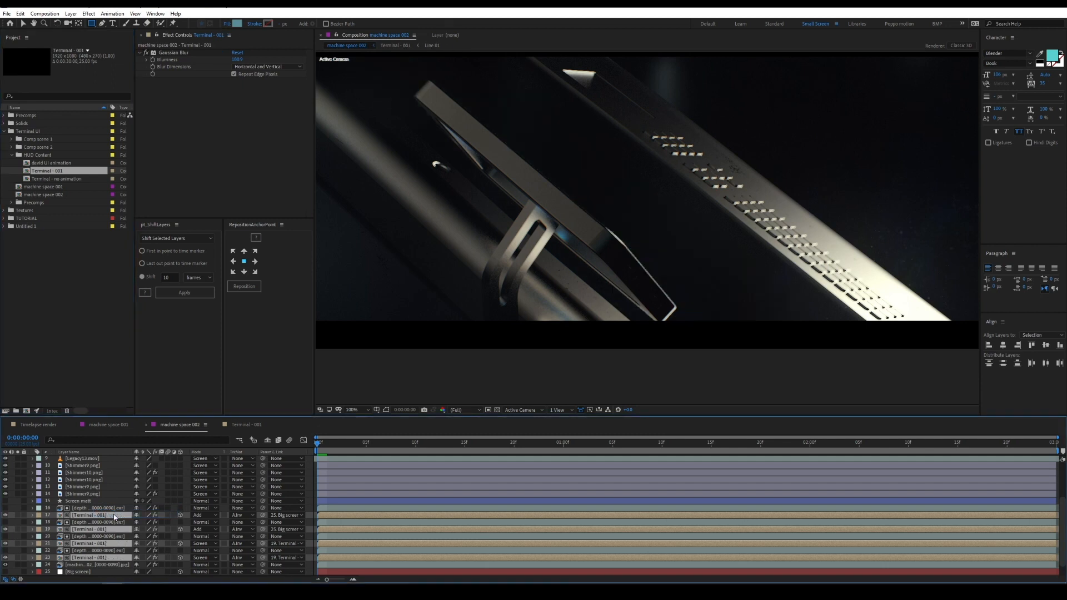
pyautogui.press('space')
pyautogui.click(461, 446)
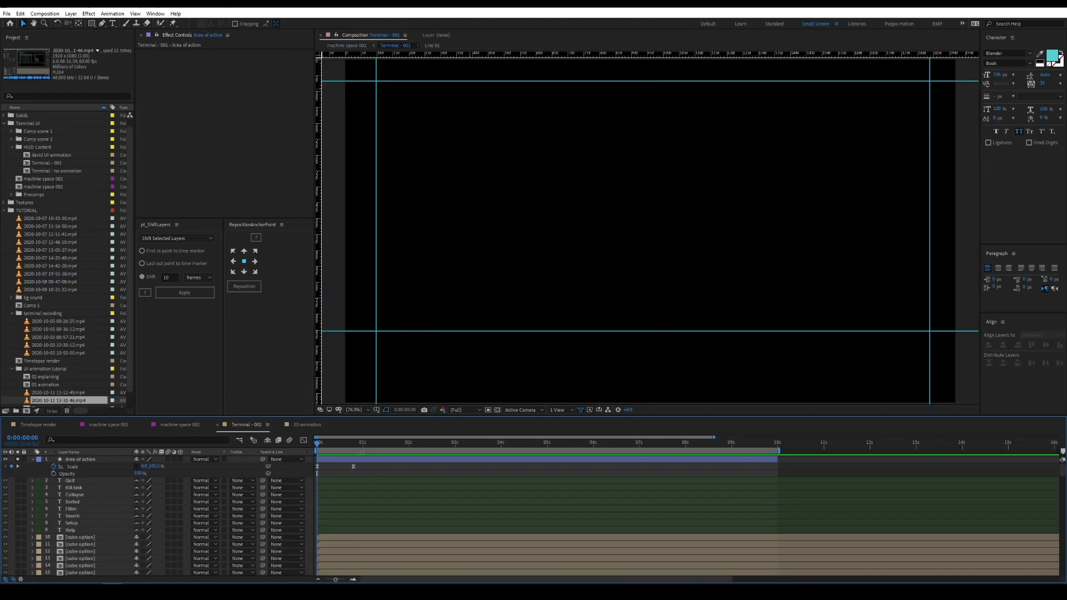
# Set the Area of action layer's opacity to 30% at frame 20 and check it in machine space 002
pyautogui.press('space')
pyautogui.click(357, 445)
pyautogui.press('pageup')
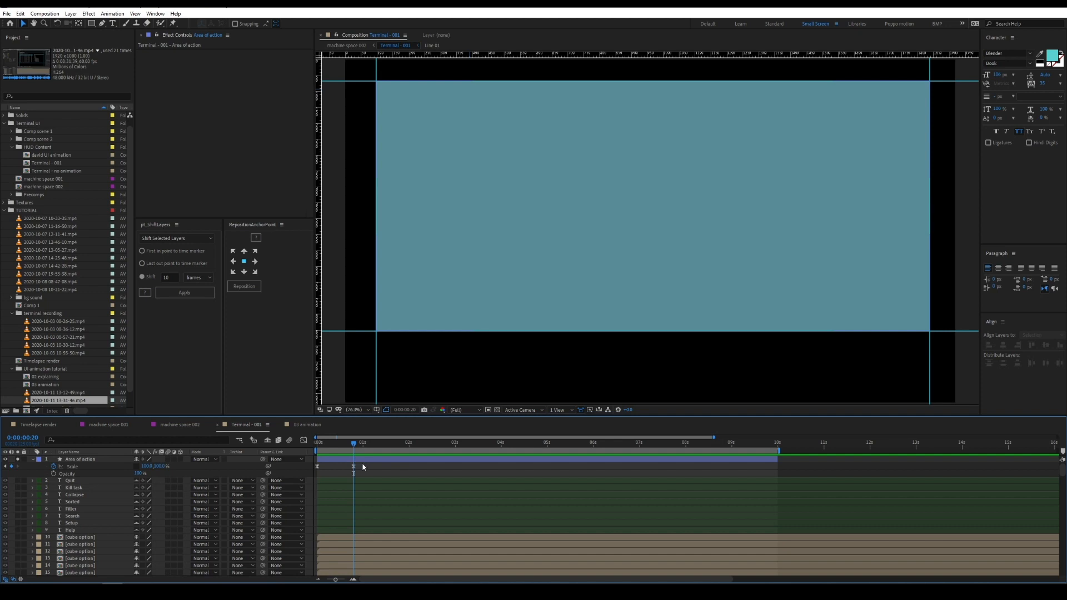
pyautogui.click(137, 474)
pyautogui.write('30')
pyautogui.press('Return')
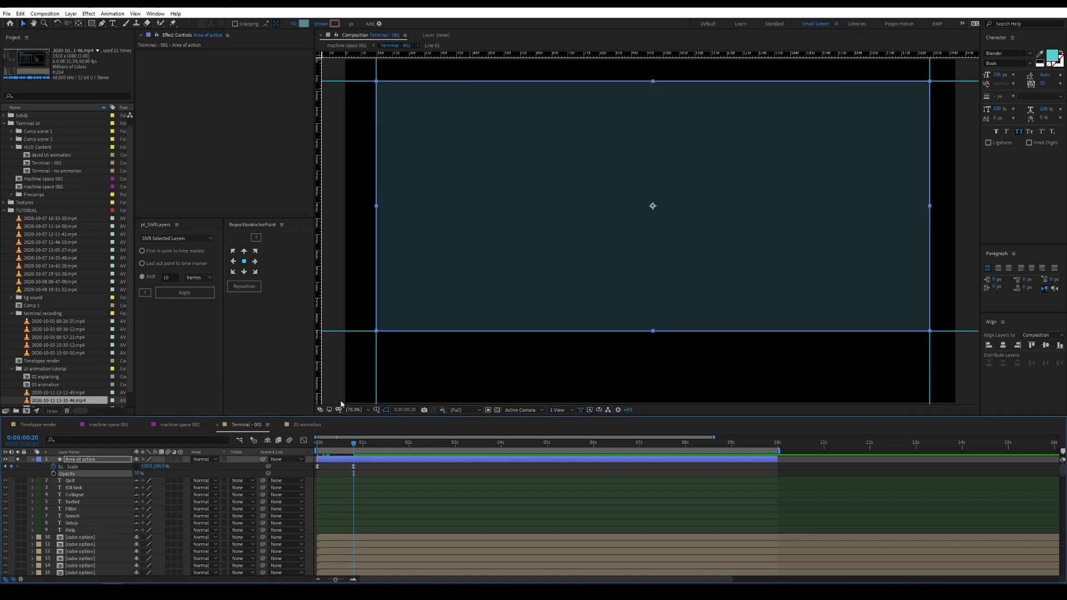
pyautogui.click(185, 425)
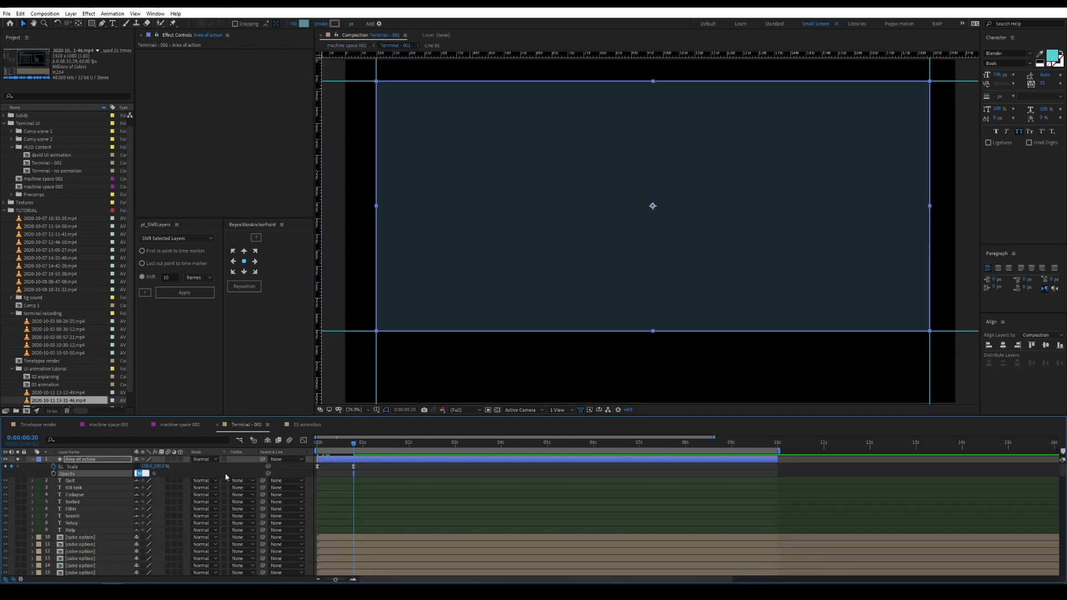
# Set the Area of action layer's opacity to 20% and view the result in machine space 002
pyautogui.write('20')
pyautogui.press('Return')
pyautogui.click(179, 424)
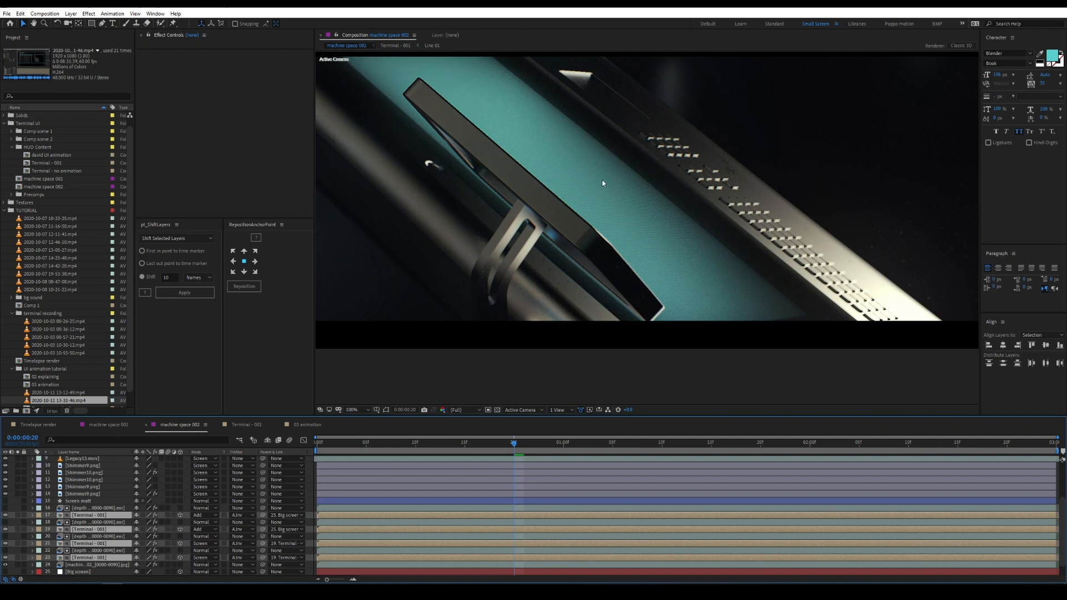
# In Terminal - 001, animate the Area of action layer's opacity from 10% at frame 0 to its frame 20 value and check machine space 002
pyautogui.click(247, 425)
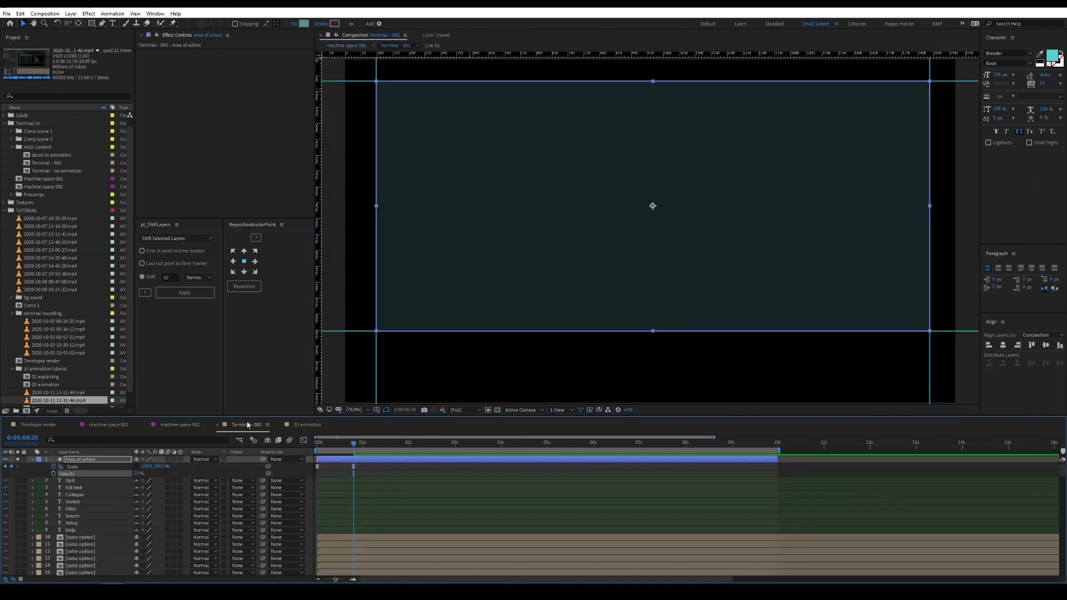
pyautogui.click(54, 473)
pyautogui.moveTo(356, 444); pyautogui.dragTo(317, 444)
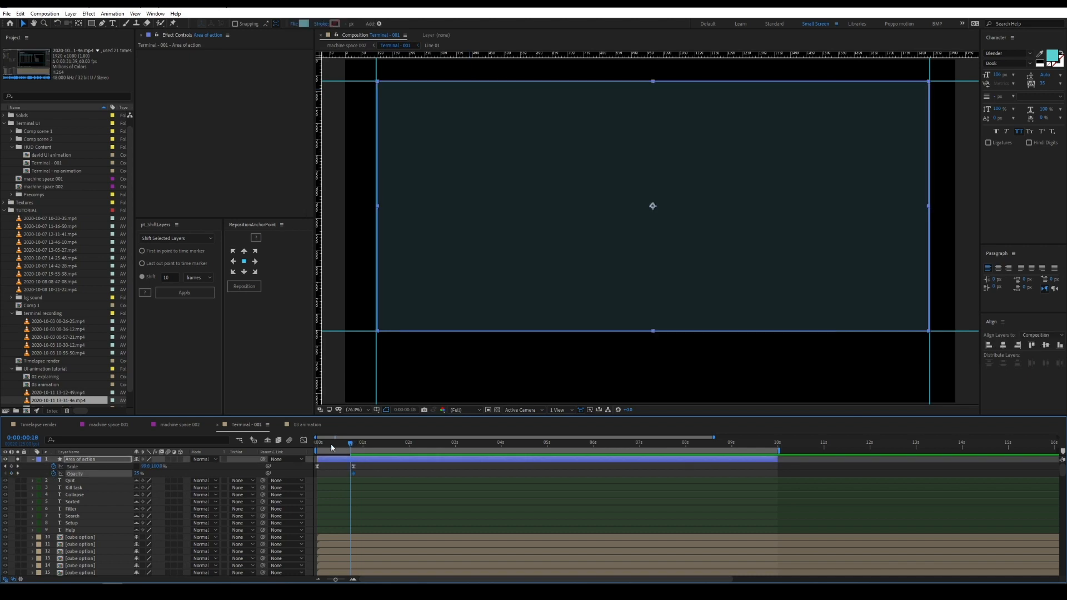
pyautogui.click(138, 474)
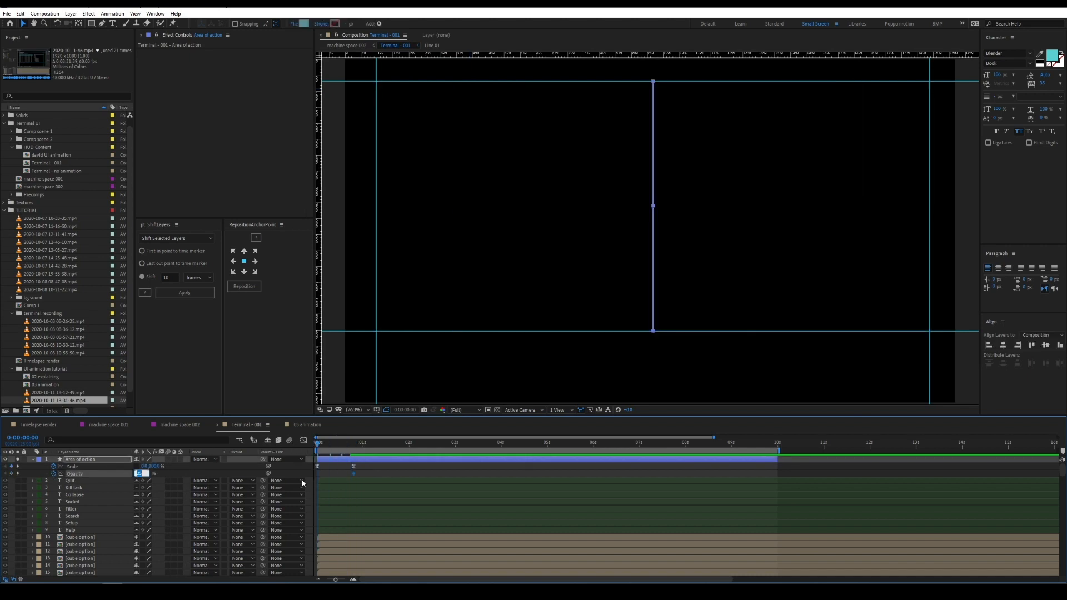
pyautogui.write('10')
pyautogui.press('Return')
pyautogui.moveTo(317, 444); pyautogui.dragTo(332, 447)
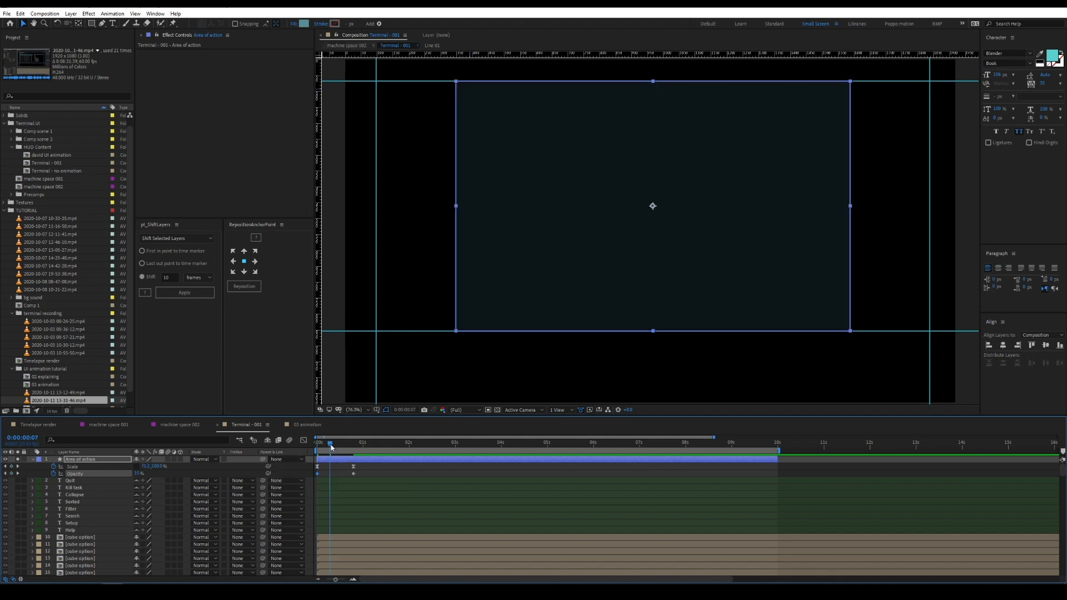
pyautogui.click(353, 45)
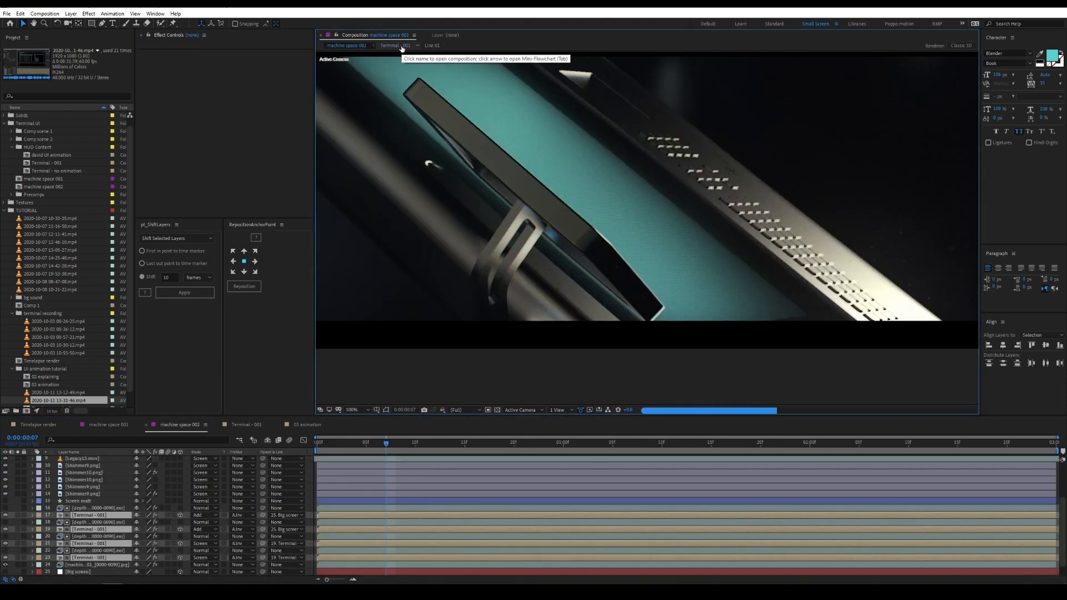
pyautogui.click(402, 46)
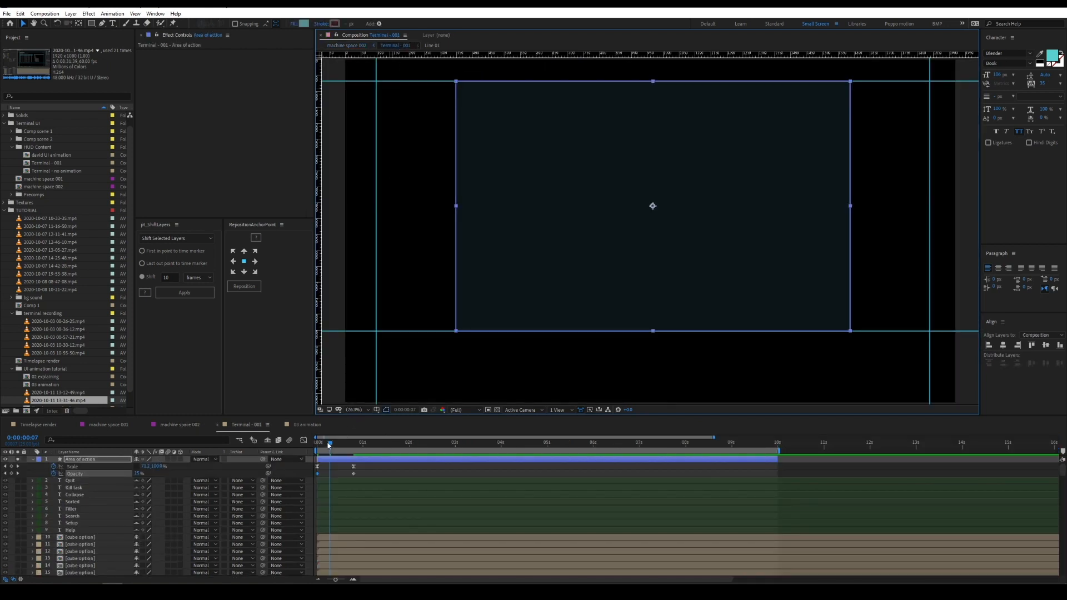
# Ease the Area of action layer's opacity keyframes and lower the opacity at frame 20
pyautogui.click(352, 444)
pyautogui.moveTo(352, 448)
pyautogui.mouseDown()
pyautogui.moveTo(331, 449)
pyautogui.moveTo(353, 457)
pyautogui.mouseUp()
pyautogui.click(74, 474)
pyautogui.press('Home')
pyautogui.click(183, 474)
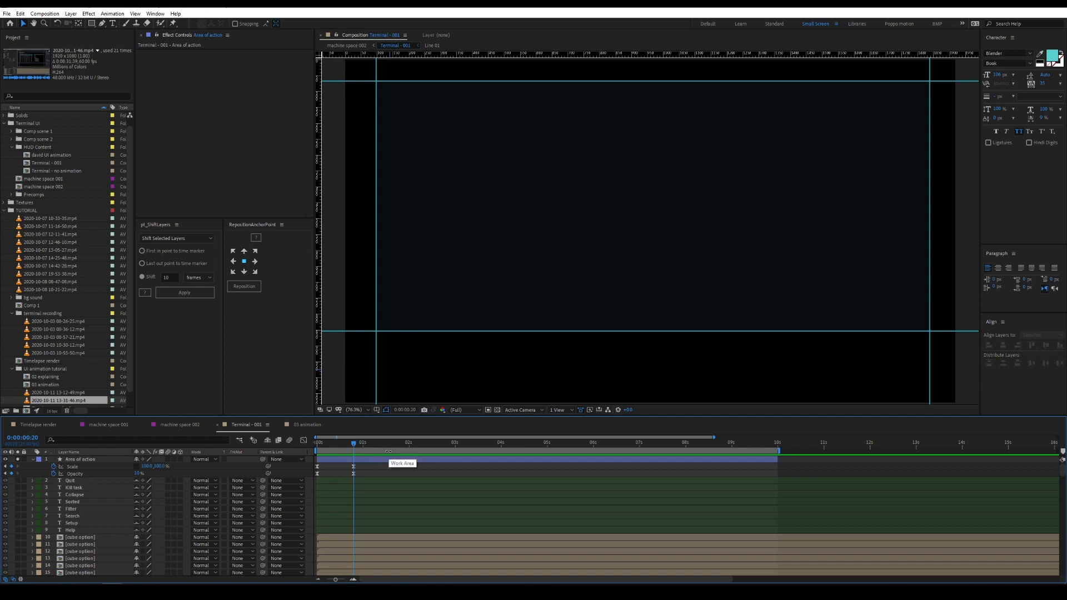
# Keyframe the Area of action layer's opacity to 0% at about frame 29 and toggle hold on the closing opacity keyframes
pyautogui.moveTo(352, 443); pyautogui.dragTo(370, 443)
pyautogui.click(139, 474)
pyautogui.write('0')
pyautogui.press('Return')
pyautogui.click(356, 444)
pyautogui.click(359, 443)
pyautogui.moveTo(372, 470); pyautogui.dragTo(357, 481)
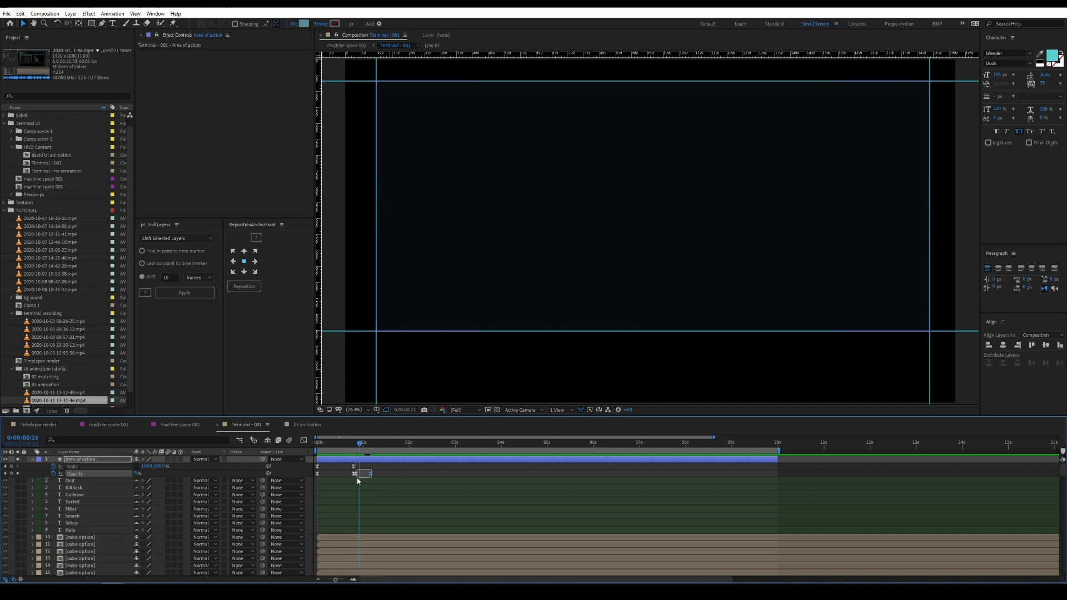
pyautogui.rightClick(354, 477)
pyautogui.click(389, 539)
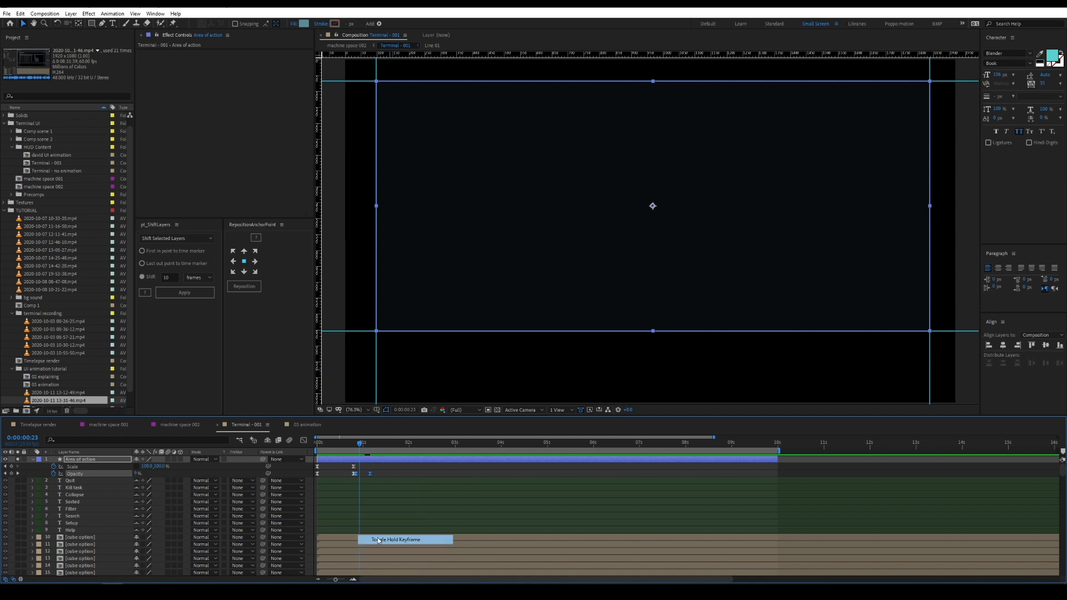
pyautogui.click(354, 473)
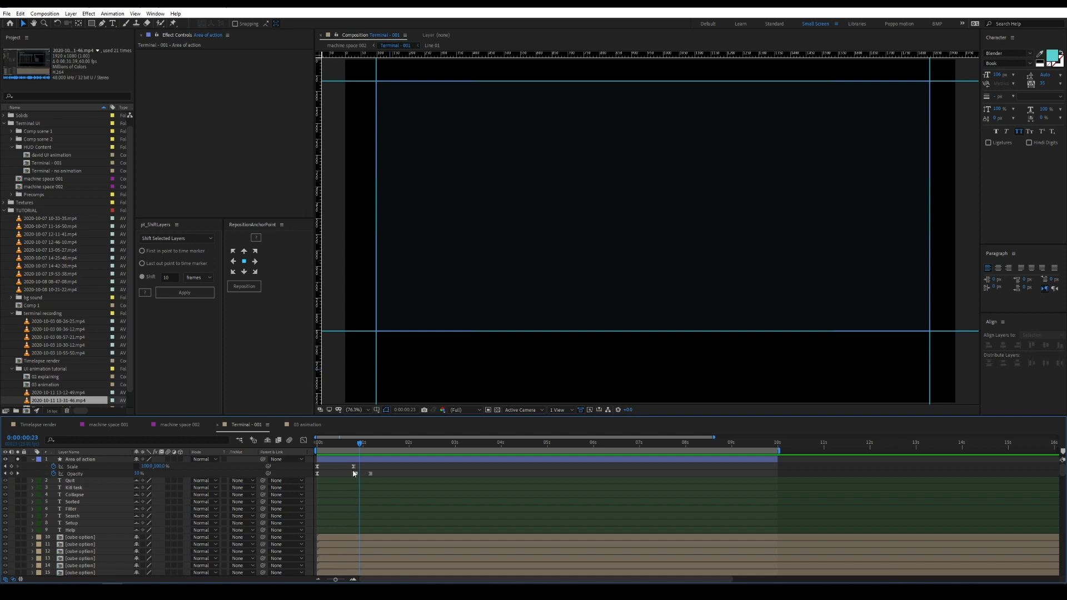
# Trim the Area of action layer's out point to just after its last opacity keyframe
pyautogui.moveTo(359, 443); pyautogui.dragTo(317, 445)
pyautogui.click(376, 461)
pyautogui.hotkey('alt', ']')
# Add flicker opacity keyframes of 20% and 3% near the end of the Area of action layer and preview the animation
pyautogui.click(139, 473)
pyautogui.write('20')
pyautogui.press('Return')
pyautogui.press('pagedown')
pyautogui.press('pagedown')
pyautogui.click(139, 473)
pyautogui.write('3')
pyautogui.press('space')
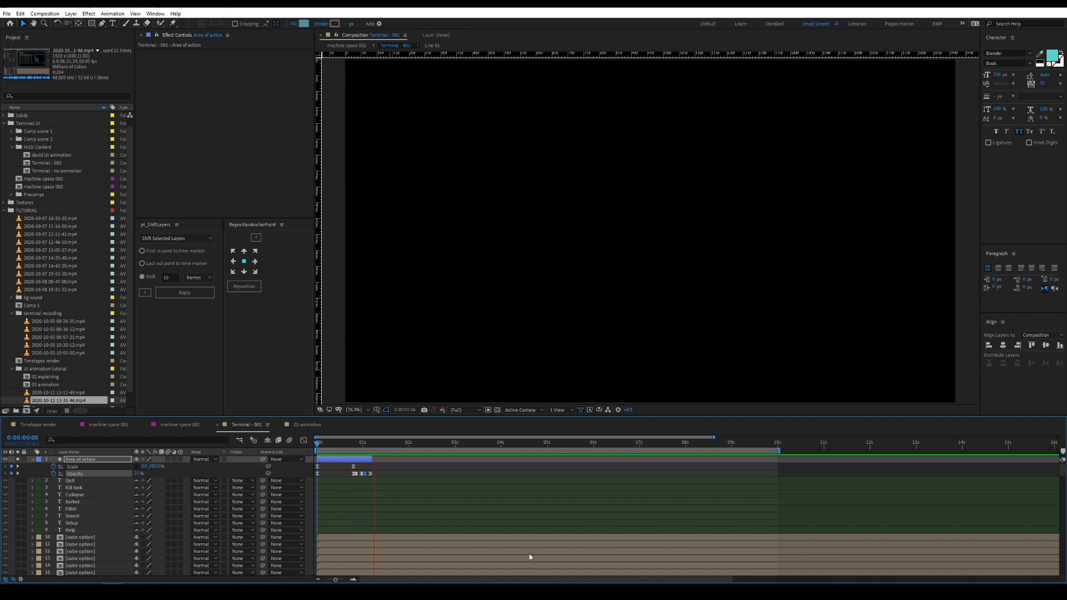
# Toggle hold on the added flicker opacity keyframe and preview the result from the start
pyautogui.click(367, 474)
pyautogui.rightClick(367, 474)
pyautogui.click(397, 540)
pyautogui.moveTo(366, 445); pyautogui.dragTo(308, 451)
pyautogui.press('space')
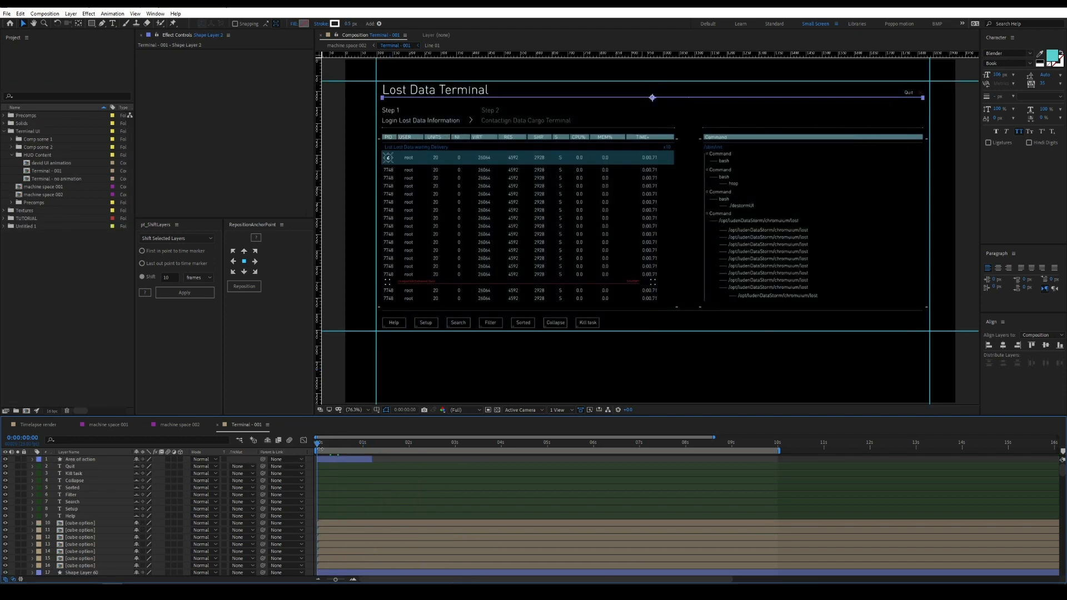
# Solo Shape Layer 2, the line under the Lost Data Terminal title, and hide the guides and rulers
pyautogui.press('u')
pyautogui.press('u')
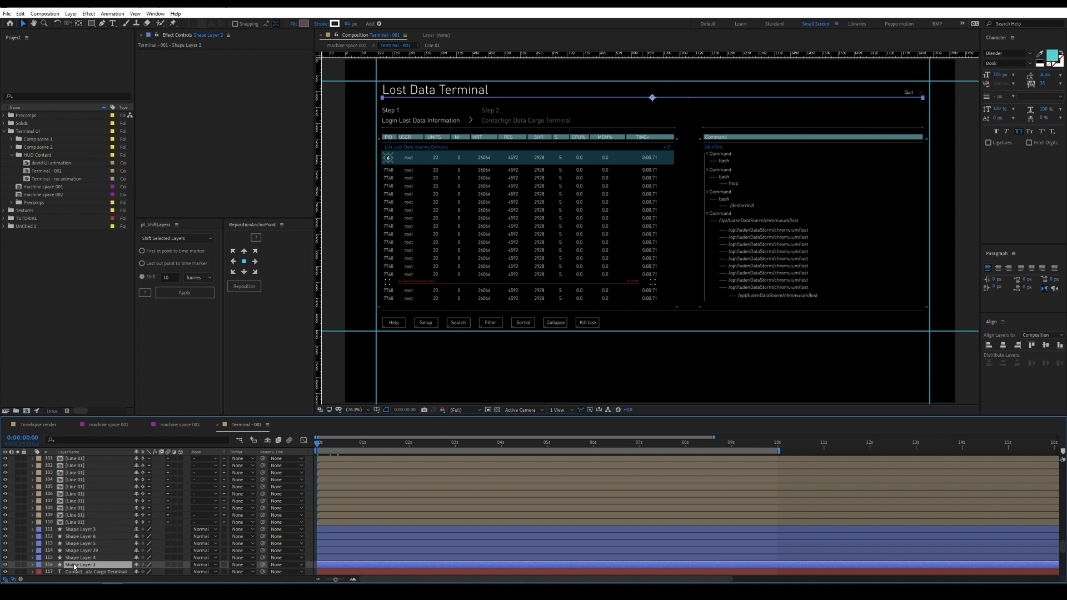
pyautogui.click(18, 565)
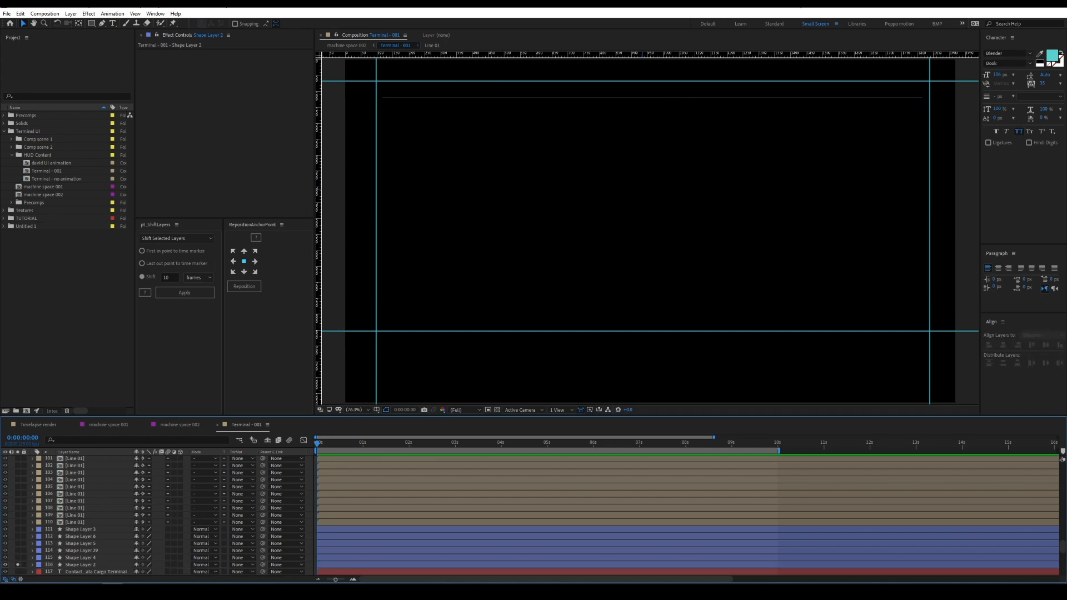
pyautogui.click(386, 409)
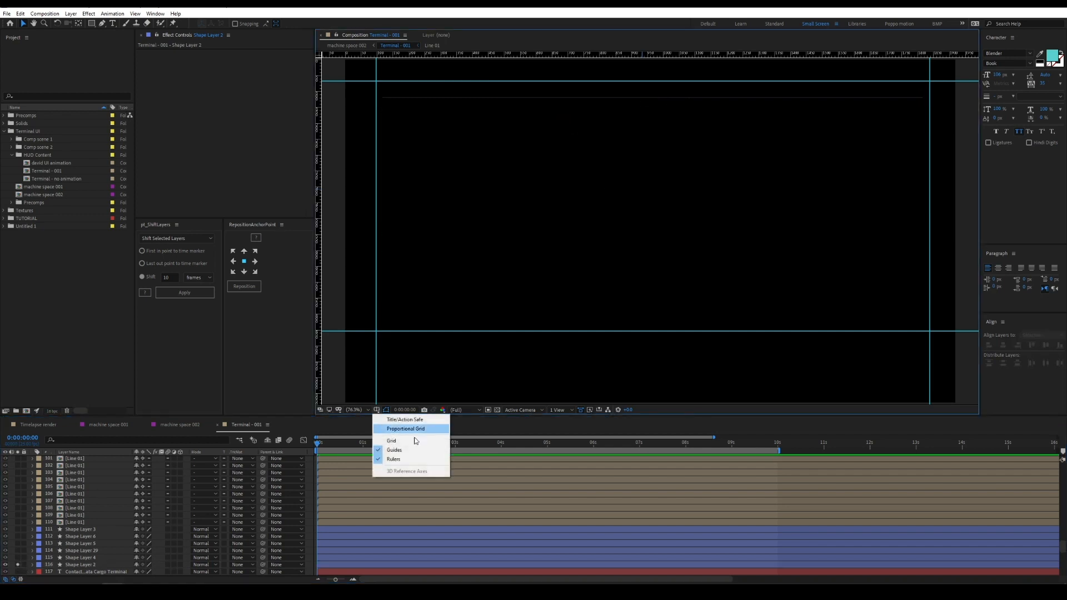
pyautogui.click(394, 450)
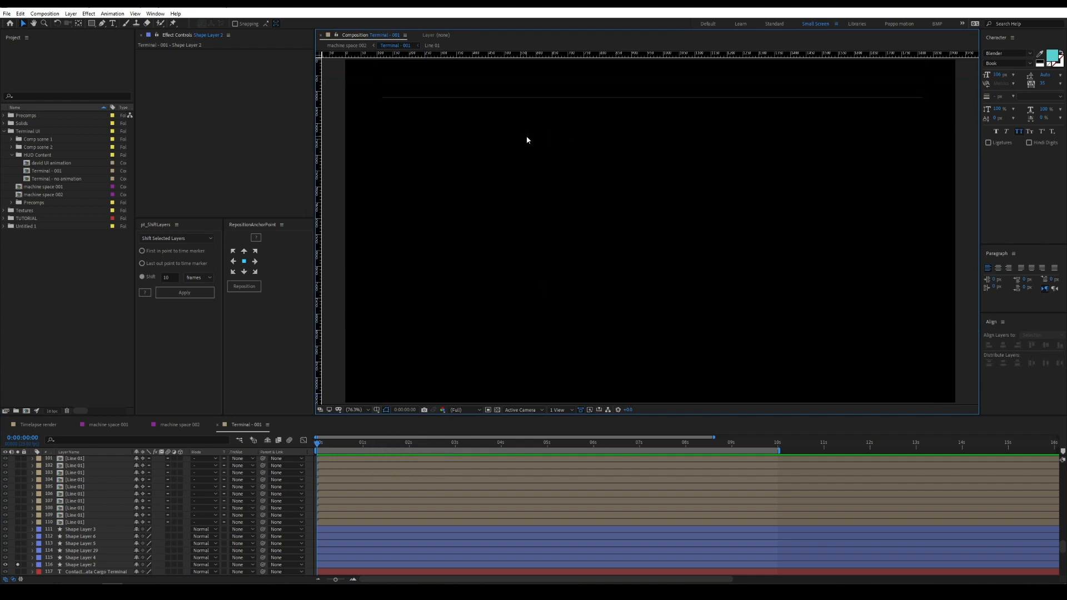
pyautogui.hotkey('ctrl', 'r')
# Set Scale keyframes at 100% on Shape Layer 2 at frame 0 and frame 20
pyautogui.click(719, 117)
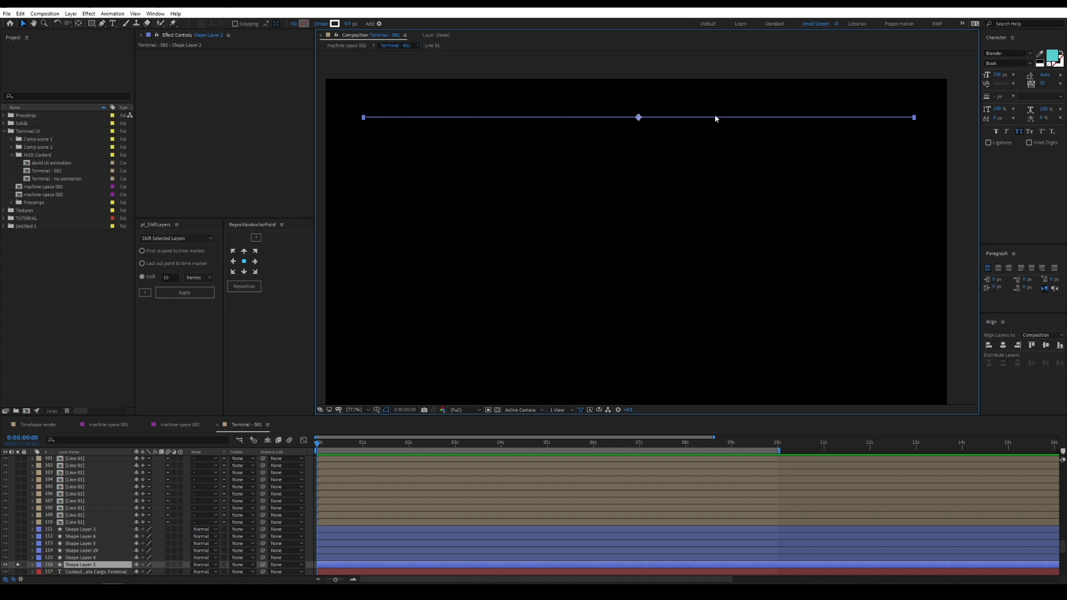
pyautogui.click(155, 567)
pyautogui.click(114, 566)
pyautogui.press('s')
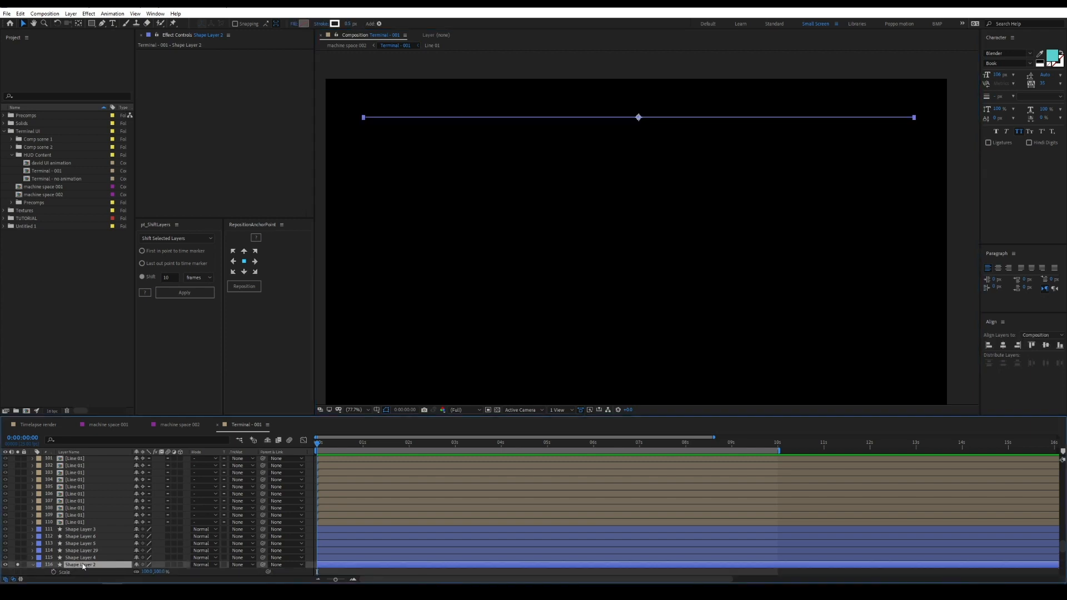
pyautogui.scroll(-3, 89, 565)
pyautogui.click(54, 508)
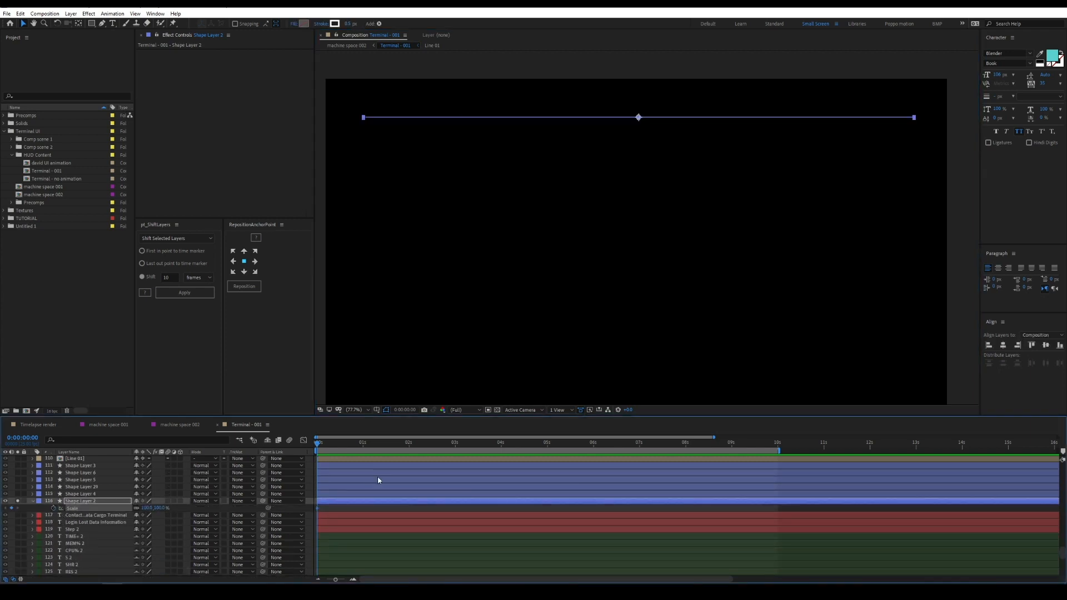
pyautogui.hotkey('shift', 'pagedown')
pyautogui.hotkey('shift', 'pagedown')
pyautogui.click(11, 507)
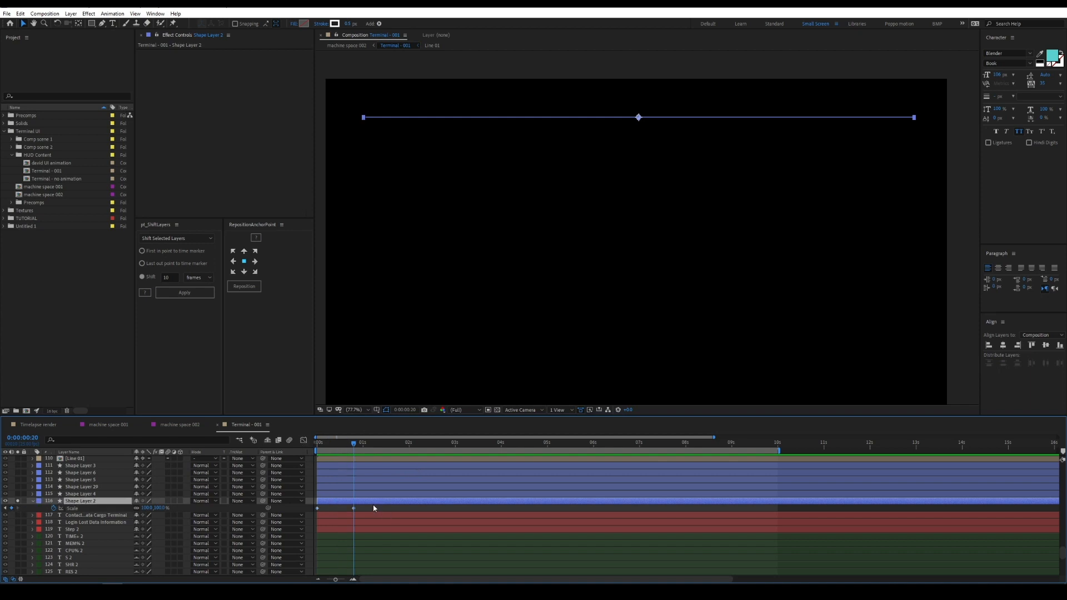
# Unlink Shape Layer 2's scale, set its horizontal scale to 0% at frame 0, and ease both keyframes
pyautogui.hotkey('ctrl', 'shift', 'h')
pyautogui.press('Home')
pyautogui.click(136, 508)
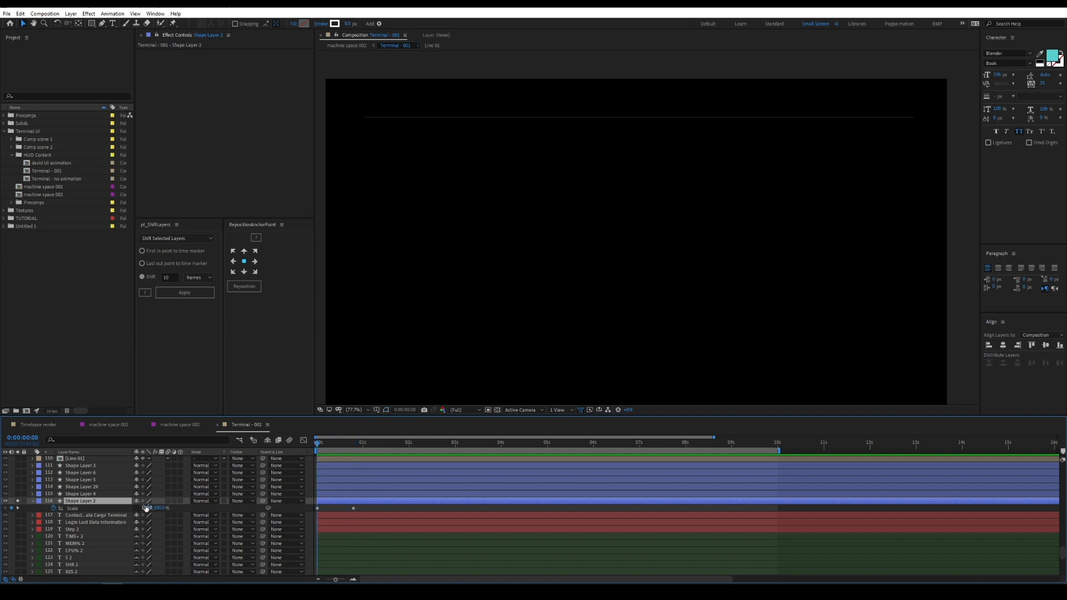
pyautogui.moveTo(146, 507); pyautogui.dragTo(81, 486)
pyautogui.moveTo(362, 505); pyautogui.dragTo(276, 511)
pyautogui.press('F9')
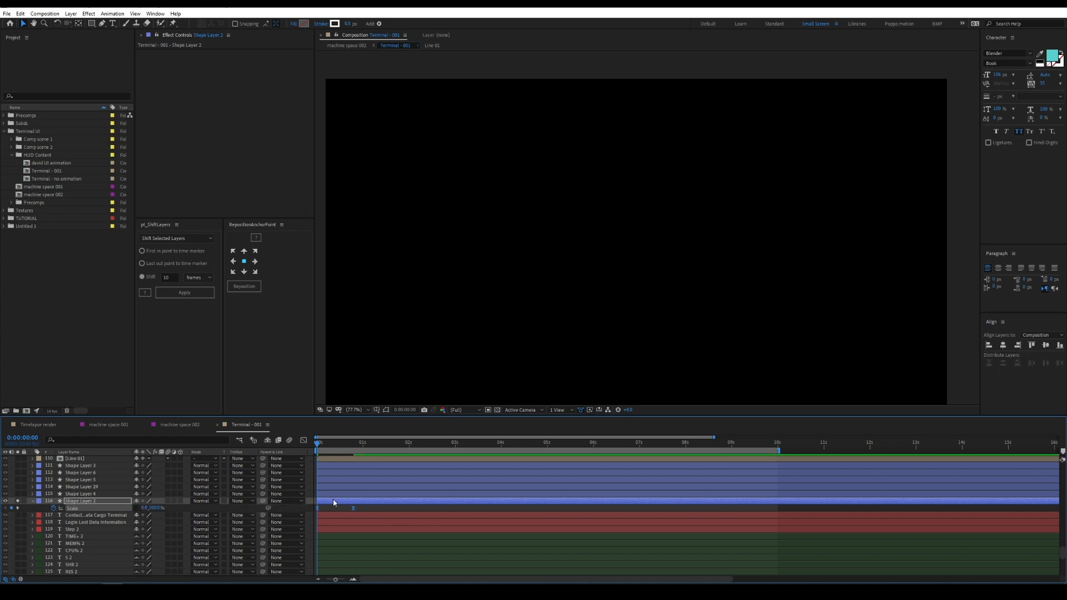
# Reshape Shape Layer 2's Scale speed curve for a fast start and slow finish, and preview the line
pyautogui.click(303, 440)
pyautogui.moveTo(347, 557)
pyautogui.mouseDown()
pyautogui.moveTo(321, 556)
pyautogui.moveTo(335, 555)
pyautogui.mouseUp()
pyautogui.hotkey('ctrl', 'z')
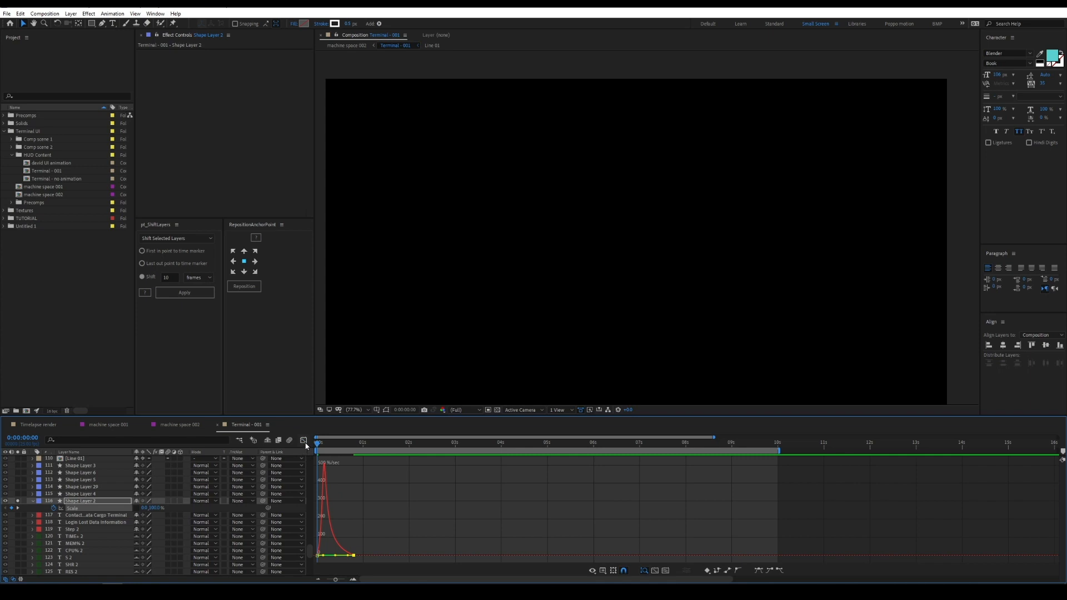
pyautogui.click(304, 440)
pyautogui.click(411, 505)
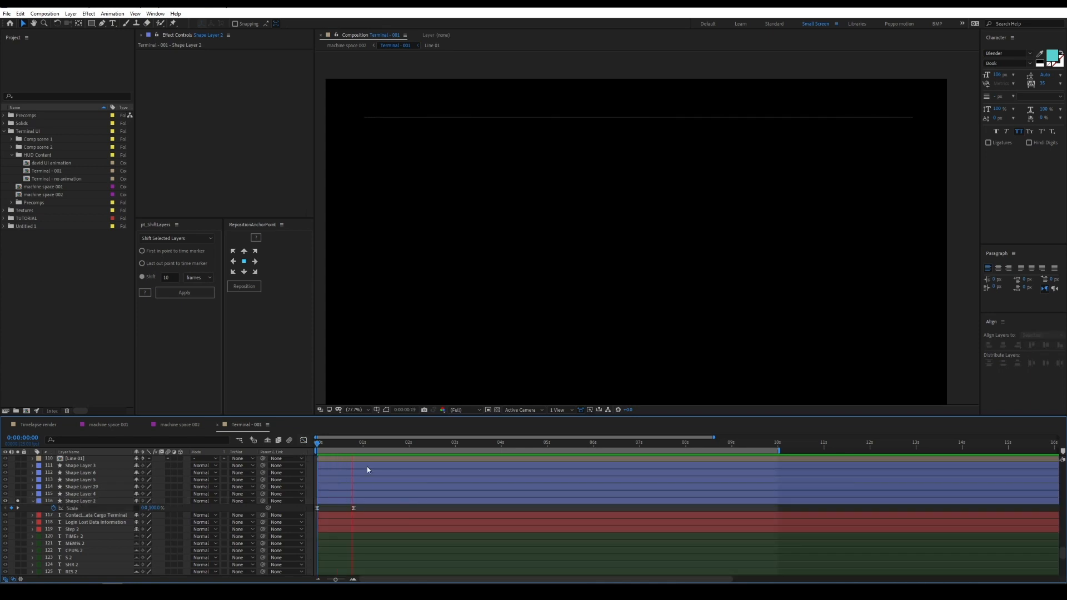
pyautogui.press('space')
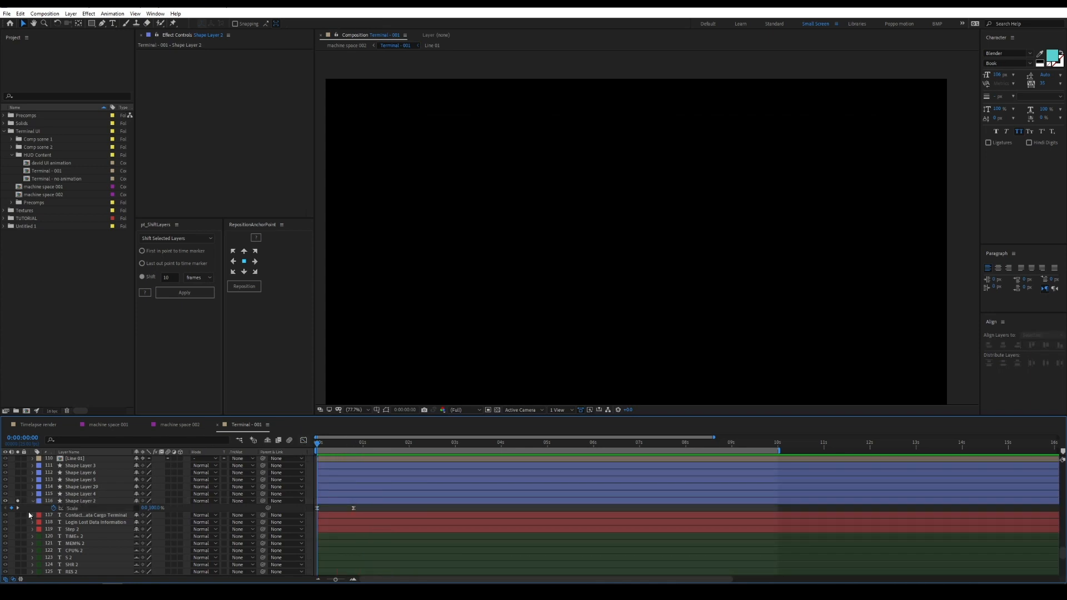
# Solo the Area of action layer as well and preview it together with the line
pyautogui.click(32, 500)
pyautogui.scroll(10, 79, 514)
pyautogui.scroll(15, 79, 508)
pyautogui.click(18, 460)
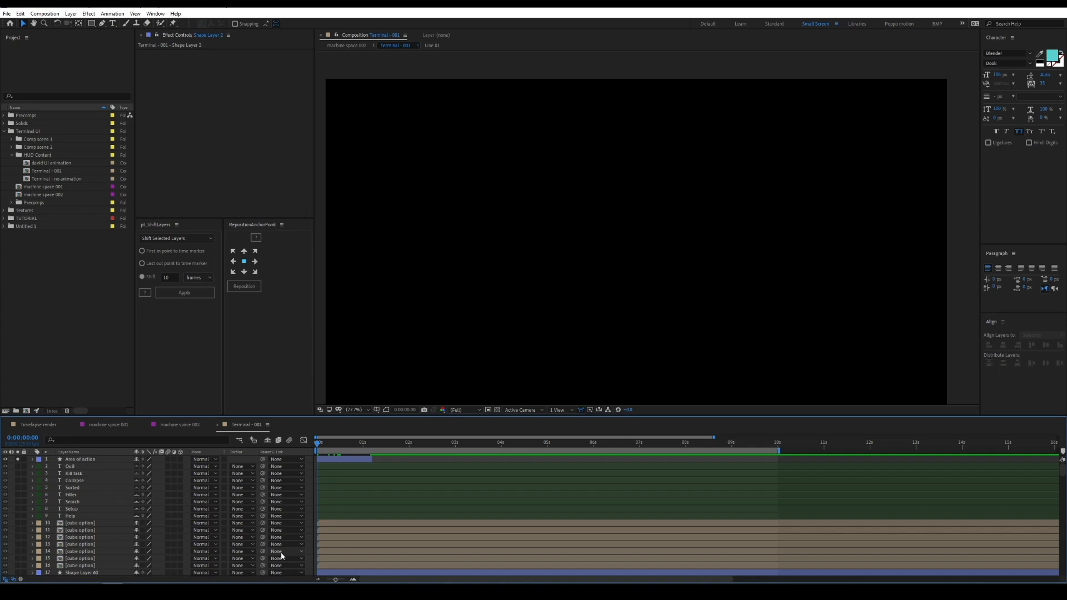
pyautogui.press('space')
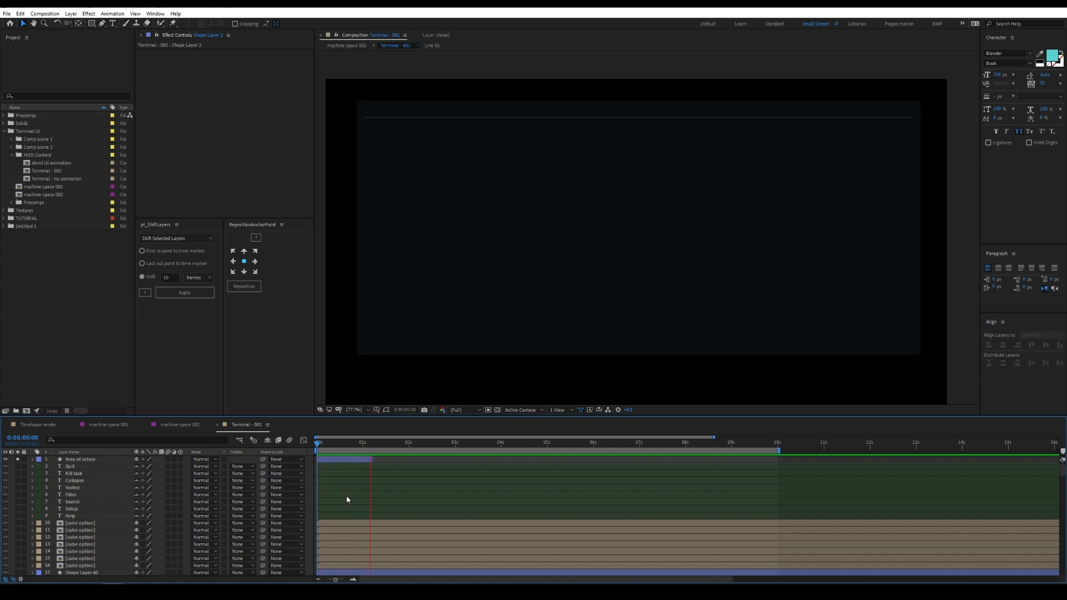
pyautogui.press('space')
# Shift Shape Layer 2 to start at about frame 21, and preview the timing
pyautogui.scroll(-20, 356, 517)
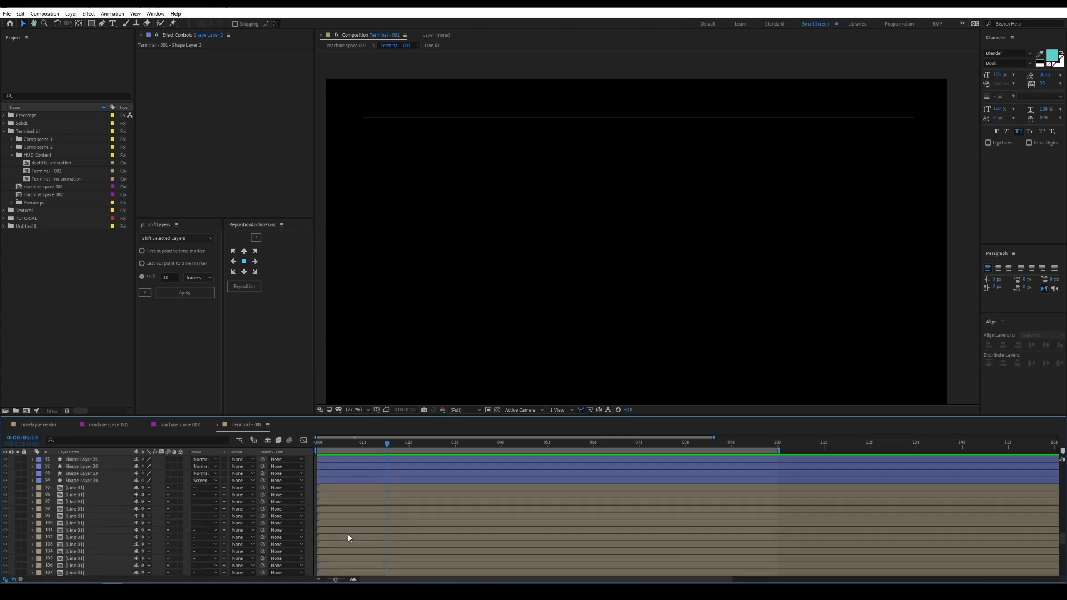
pyautogui.scroll(-5, 349, 537)
pyautogui.click(89, 488)
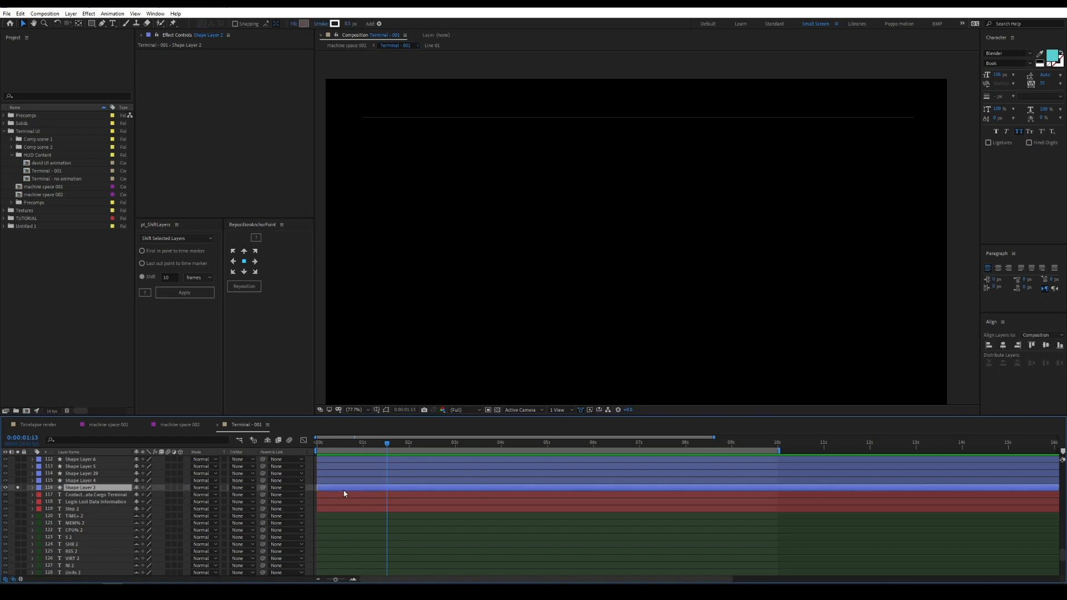
pyautogui.moveTo(340, 491); pyautogui.dragTo(379, 491)
pyautogui.press('Home')
pyautogui.press('space')
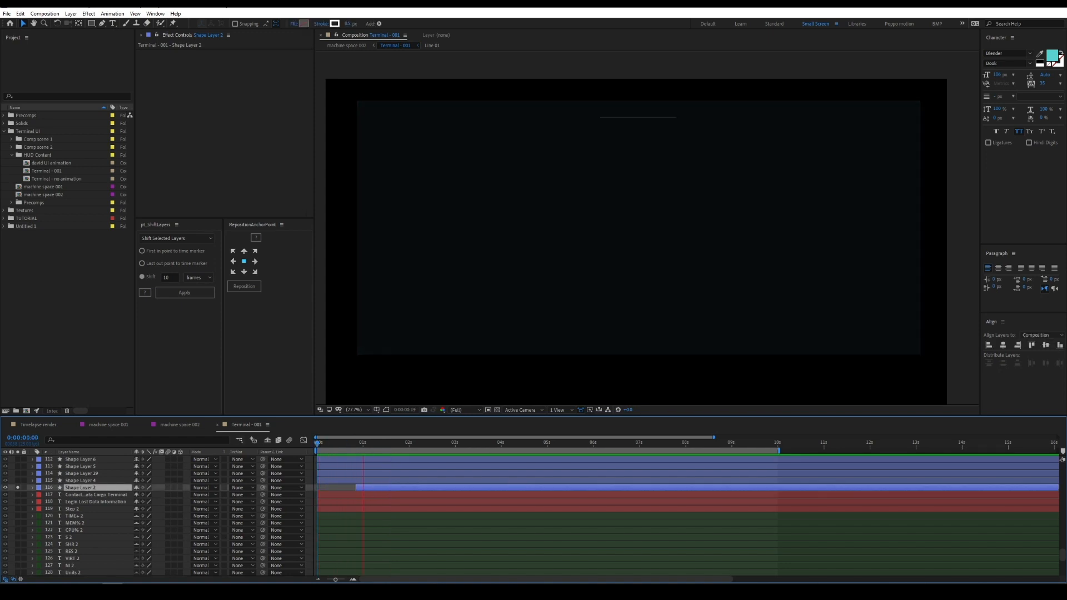
pyautogui.press('space')
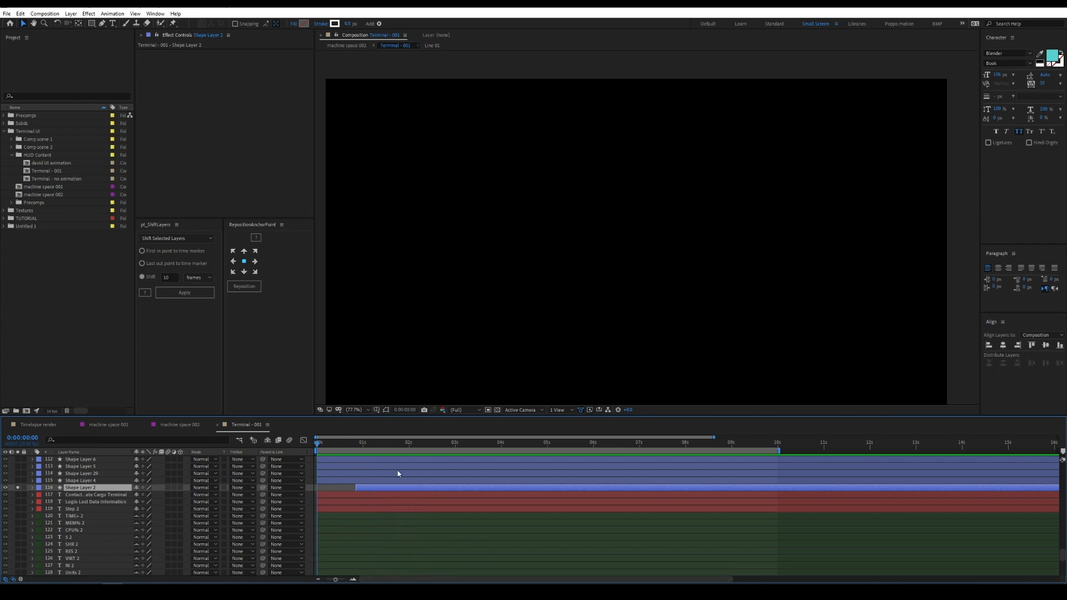
pyautogui.press('space')
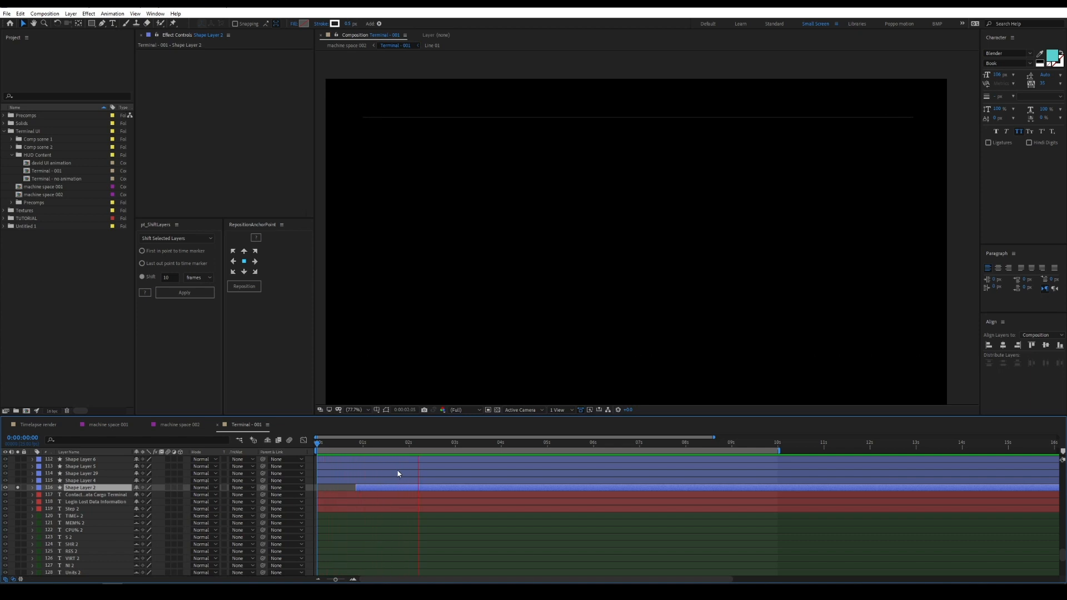
# Shift Shape Layer 2 earlier to start at about frame 15, preview it, and turn off its solo
pyautogui.moveTo(357, 447); pyautogui.dragTo(347, 442)
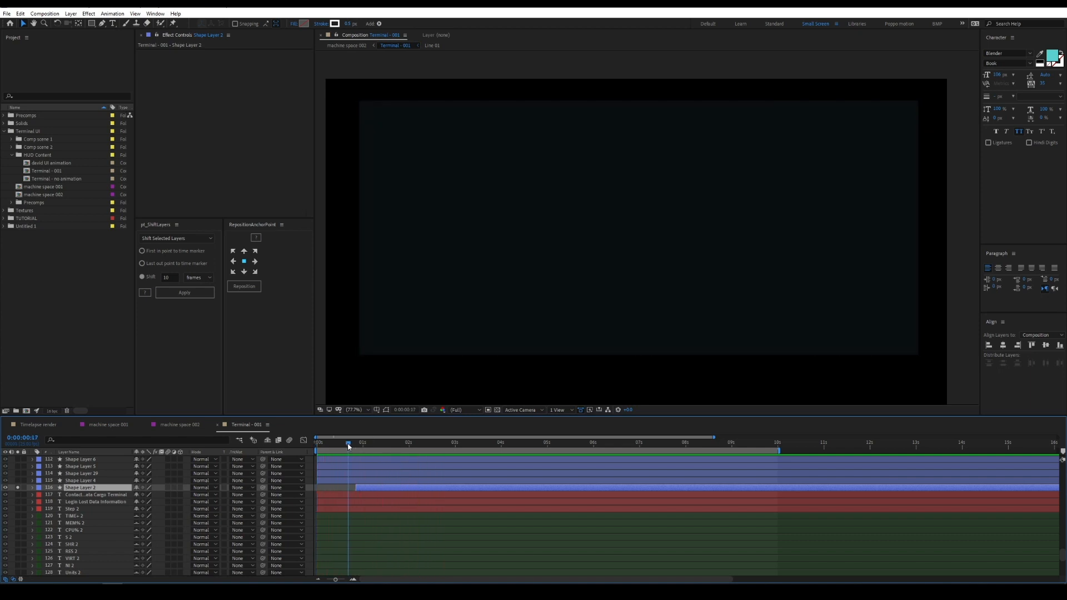
pyautogui.moveTo(374, 489); pyautogui.dragTo(365, 489)
pyautogui.press('space')
pyautogui.click(407, 443)
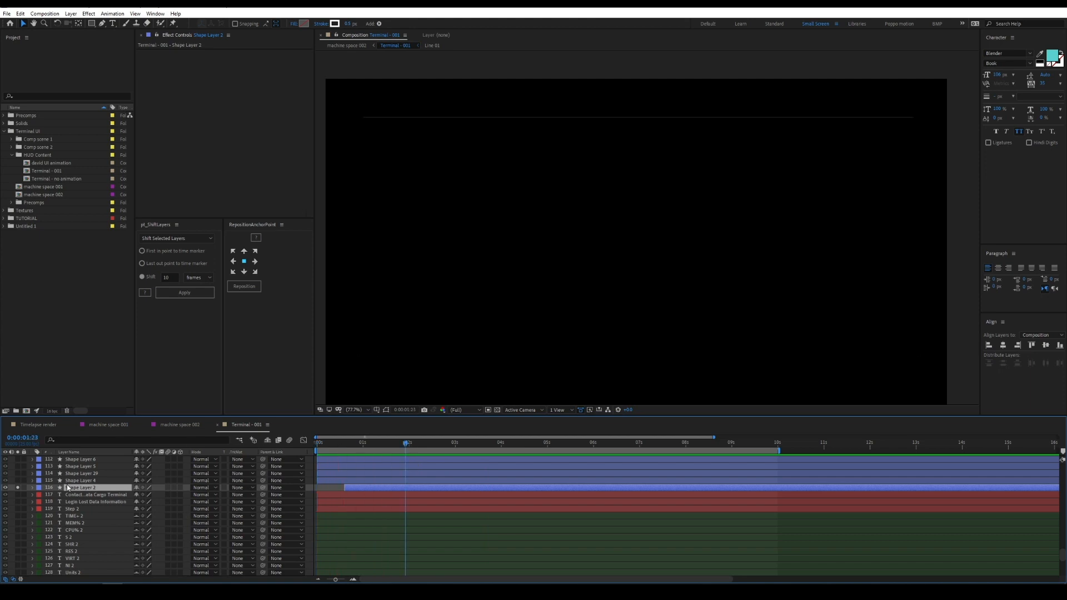
pyautogui.click(17, 487)
pyautogui.scroll(-3, 166, 527)
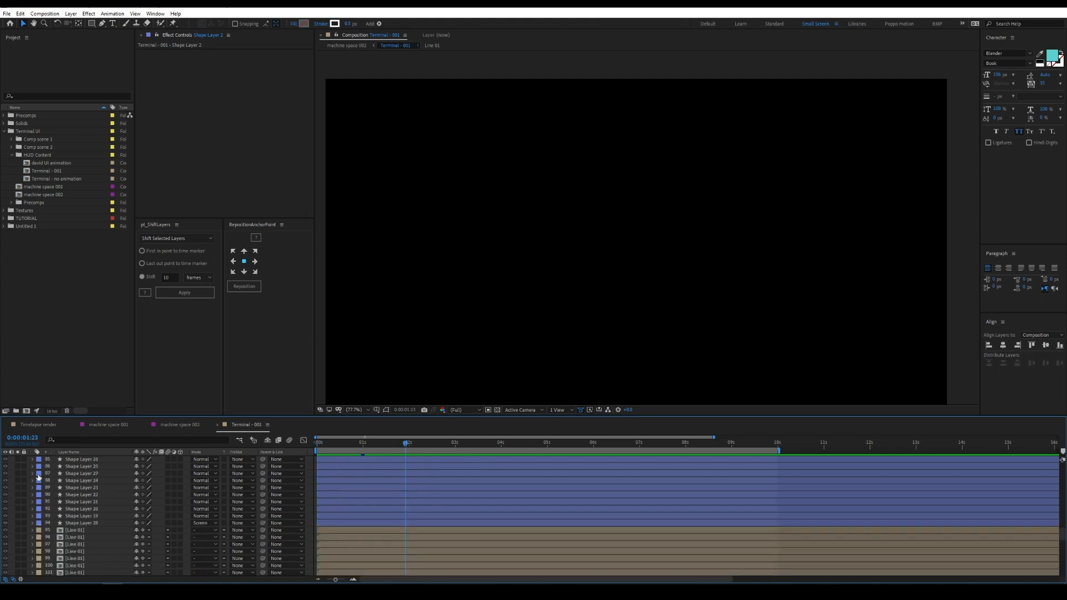
# Solo the Lost Data Terminal text layer and keyframe its Position and Opacity at frame 0 and frame 20
pyautogui.click(17, 564)
pyautogui.click(77, 565)
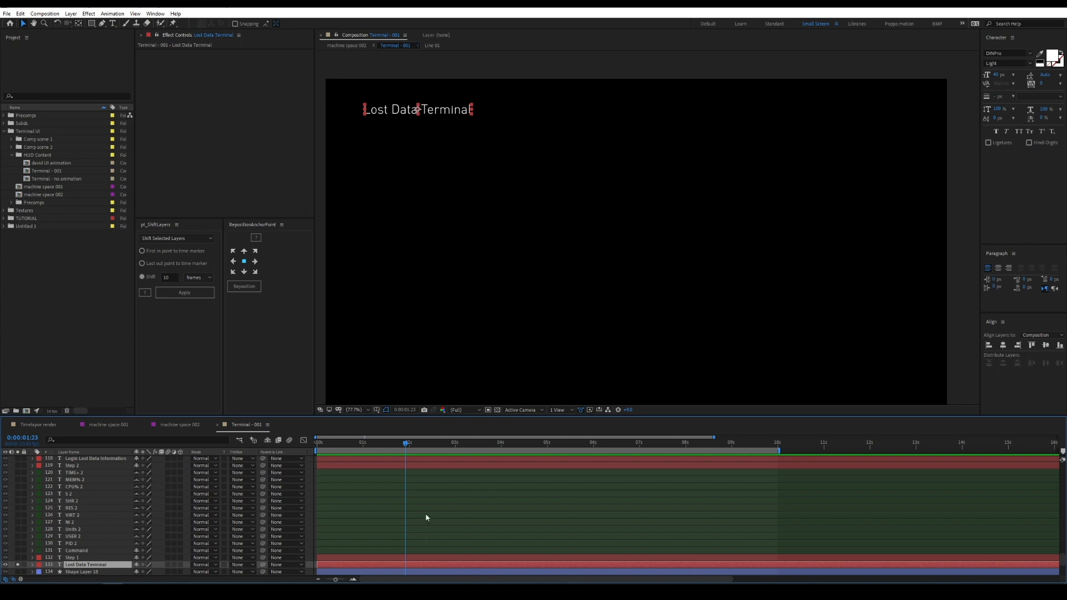
pyautogui.moveTo(398, 442); pyautogui.dragTo(211, 465)
pyautogui.press('p')
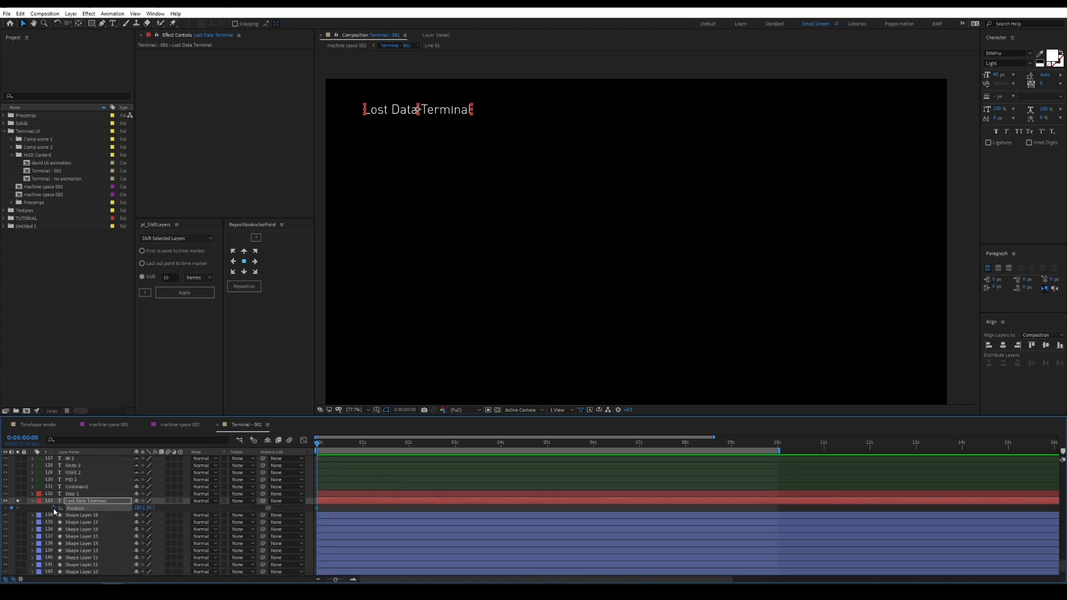
pyautogui.hotkey('shift', 't')
pyautogui.hotkey('shift', 'pagedown')
pyautogui.hotkey('shift', 'pagedown')
pyautogui.click(11, 515)
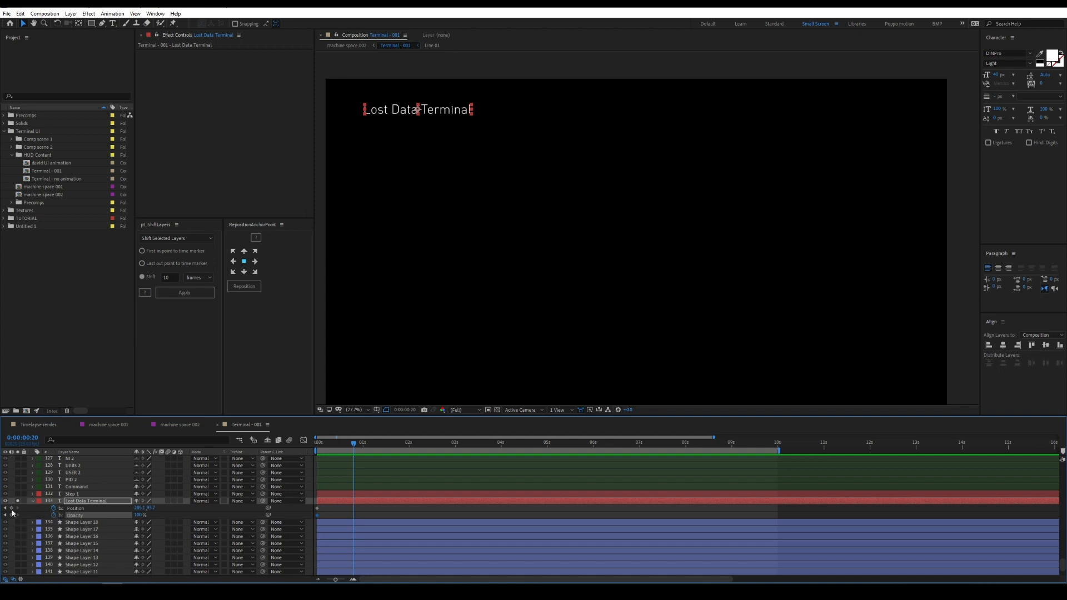
pyautogui.click(12, 507)
pyautogui.click(403, 509)
# Duplicate the Lost Data Terminal layer, name the copy Lost Data Terminal BACKUP, and hide it
pyautogui.click(407, 499)
pyautogui.hotkey('ctrl', 'd')
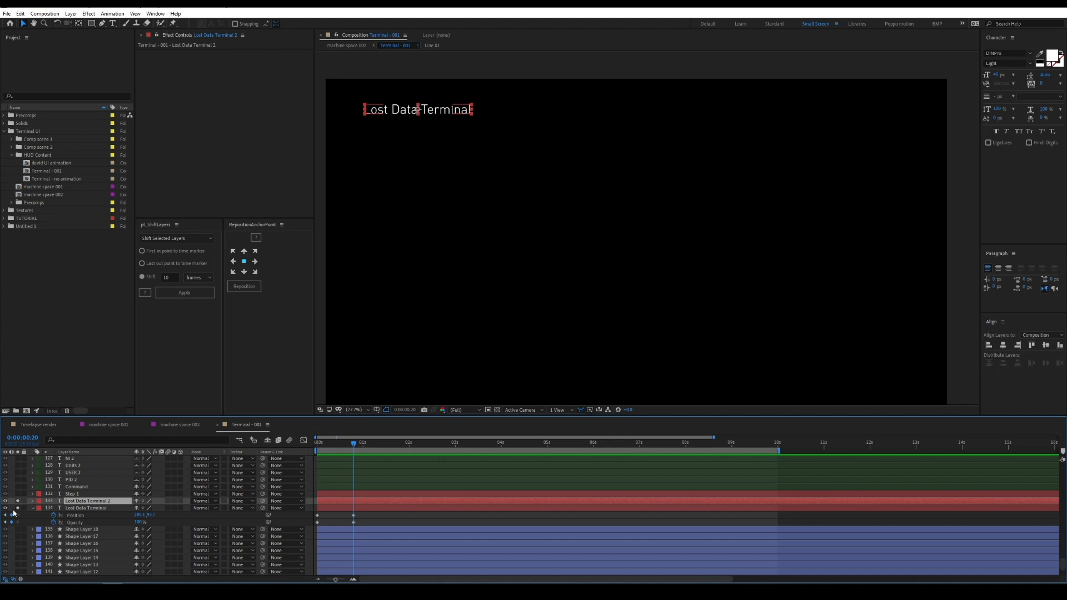
pyautogui.press('Return')
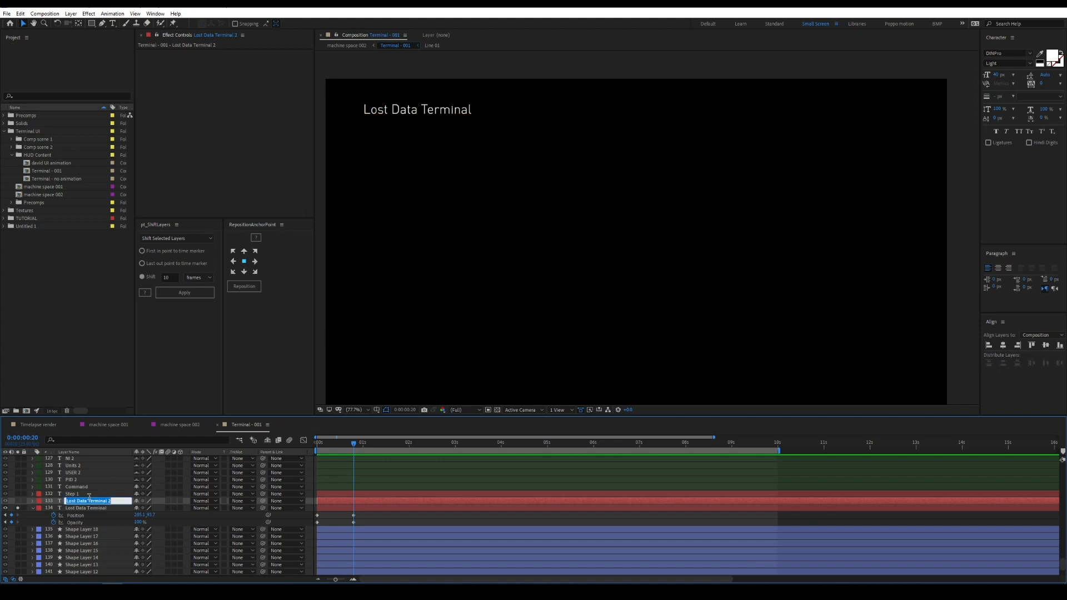
pyautogui.write('BACKUP')
pyautogui.press('Return')
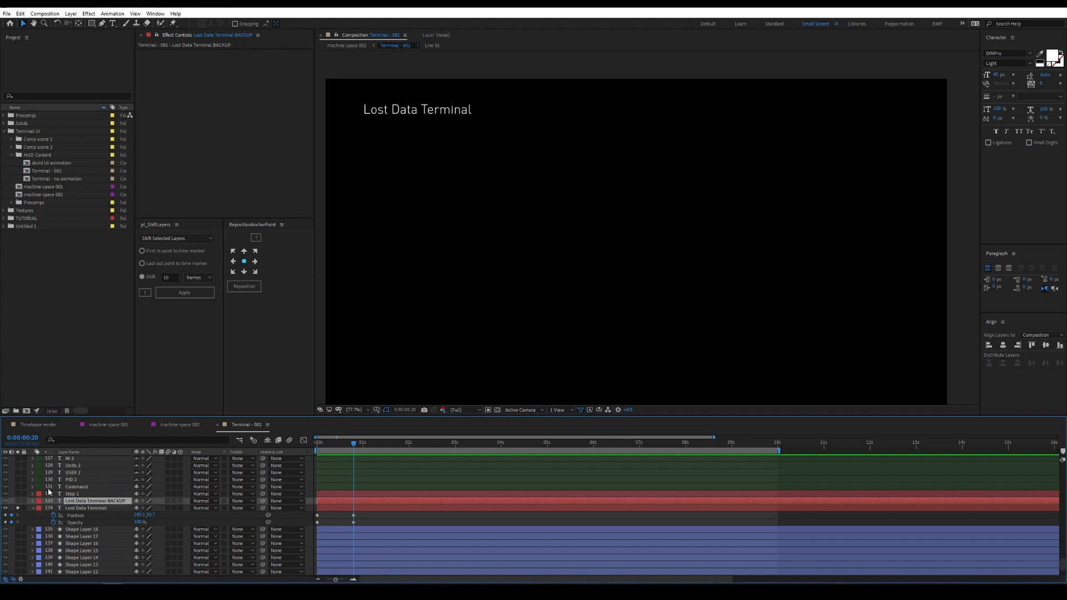
pyautogui.click(384, 502)
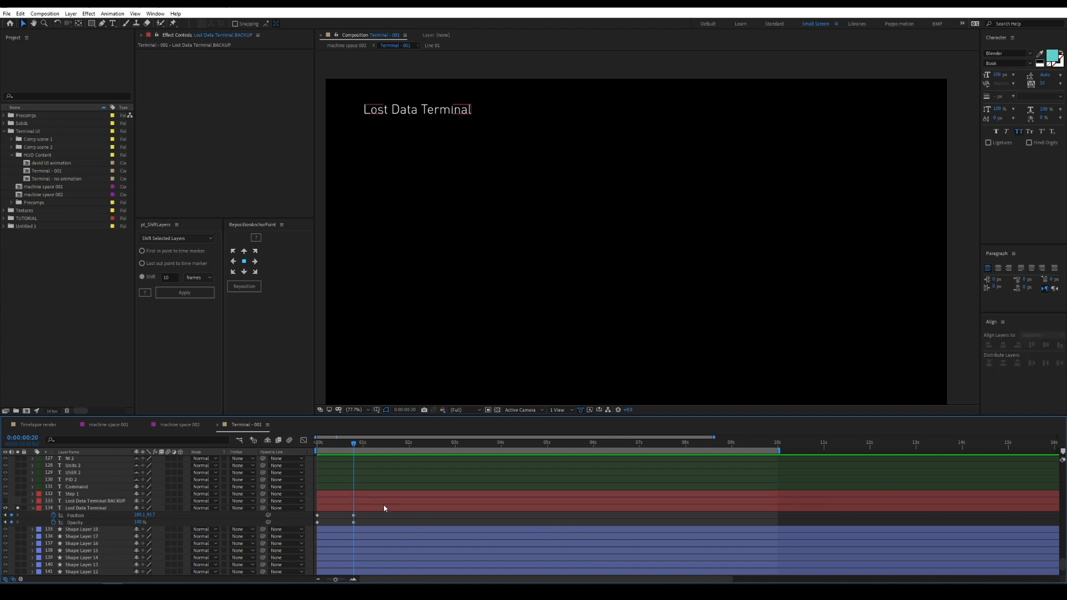
pyautogui.press('u')
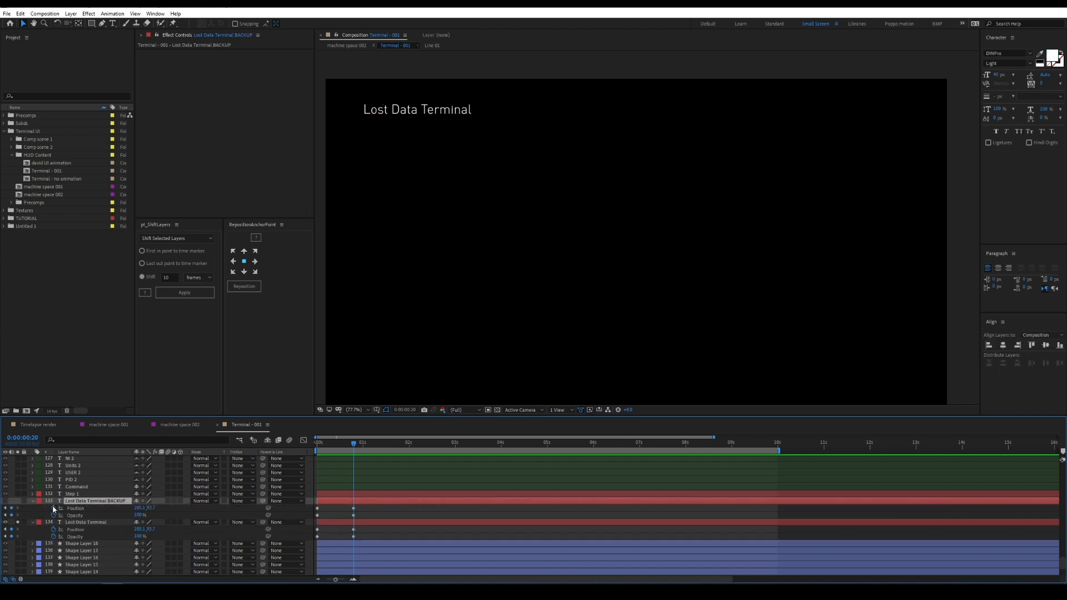
pyautogui.click(33, 500)
pyautogui.click(350, 510)
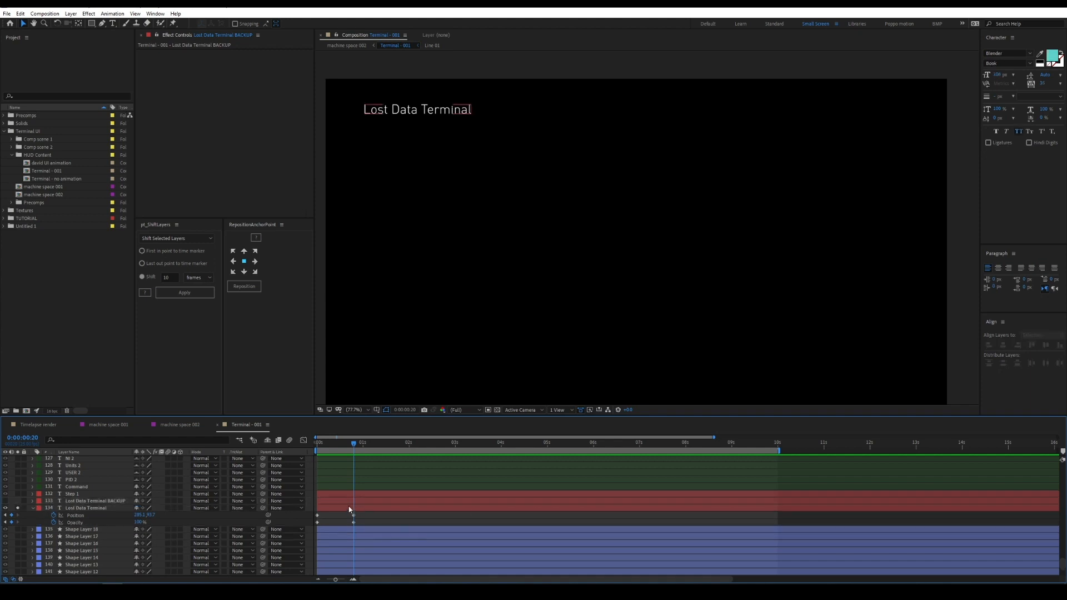
# Apply Easy Ease to all Position and Opacity keyframes of the original Lost Data Terminal layer
pyautogui.moveTo(352, 517); pyautogui.dragTo(273, 538)
pyautogui.press('F9')
pyautogui.click(365, 522)
# At frame 0, lower the Lost Data Terminal text by 50 px, set its Opacity to 0%, and preview
pyautogui.moveTo(353, 444); pyautogui.dragTo(318, 444)
pyautogui.click(330, 507)
pyautogui.hotkey('shift', 'Down')
pyautogui.hotkey('shift', 'Down')
pyautogui.hotkey('shift', 'Down')
pyautogui.hotkey('shift', 'Down')
pyautogui.hotkey('shift', 'Down')
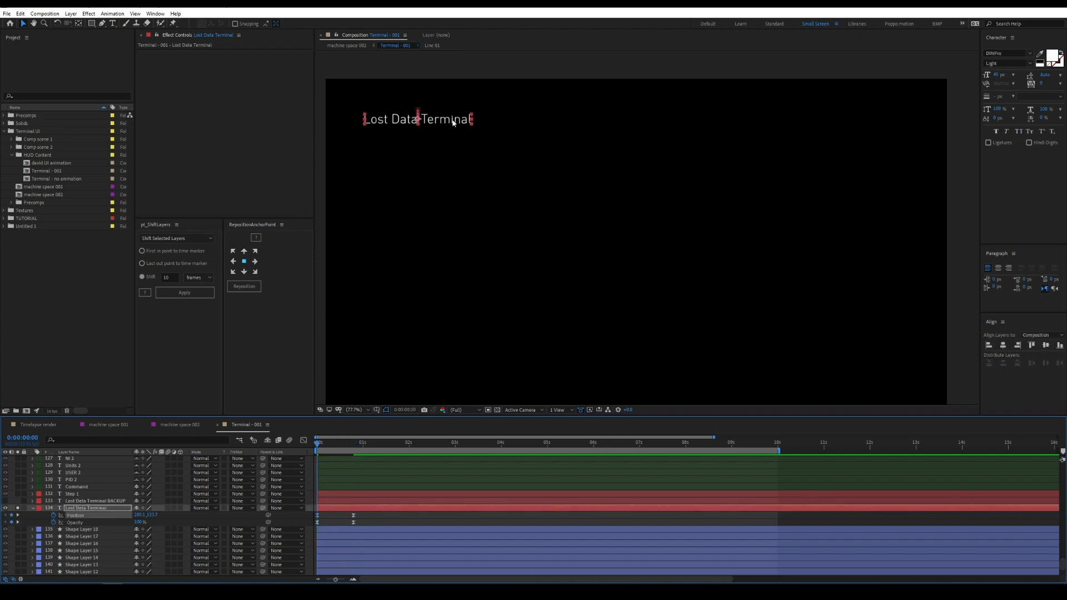
pyautogui.moveTo(137, 522); pyautogui.dragTo(78, 523)
pyautogui.click(395, 520)
pyautogui.press('space')
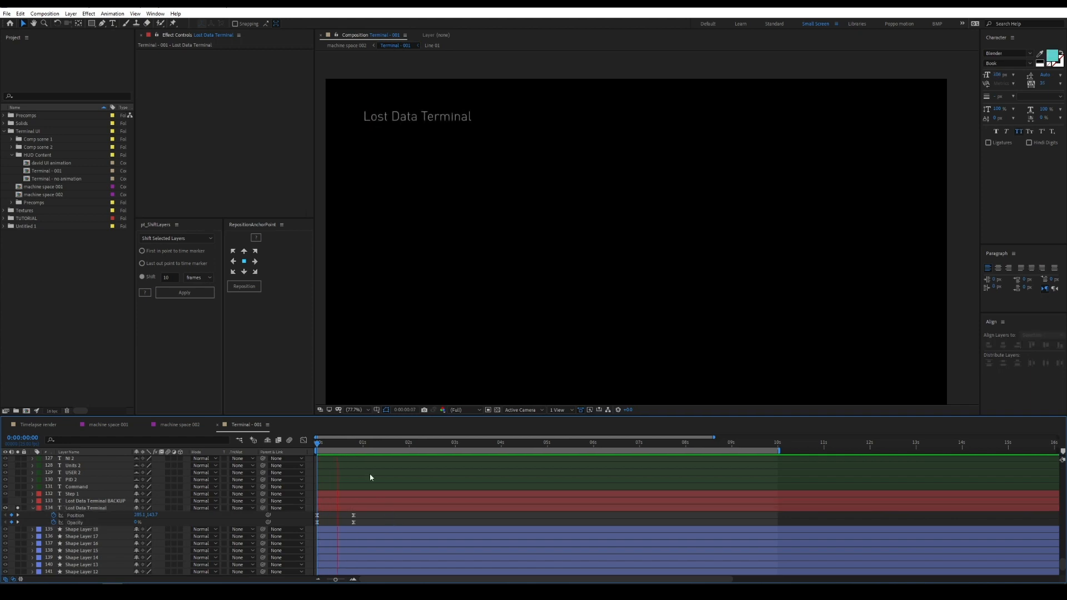
# Reshape Lost Data Terminal's Position speed curve for a fast start and slow finish, and preview the text
pyautogui.click(360, 443)
pyautogui.moveTo(367, 524); pyautogui.dragTo(316, 509)
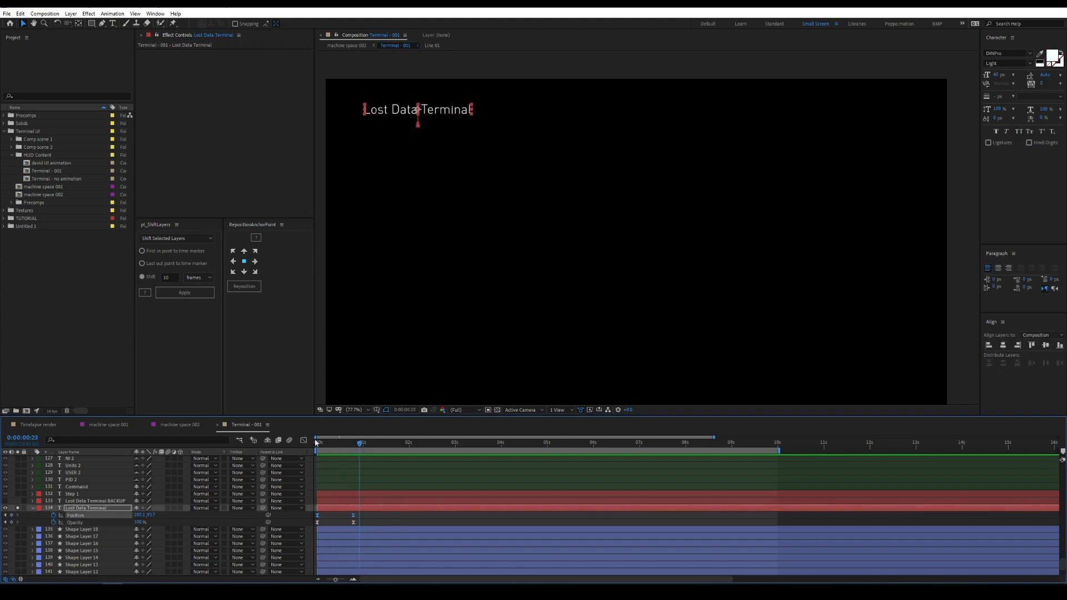
pyautogui.click(304, 439)
pyautogui.moveTo(342, 565); pyautogui.dragTo(312, 556)
pyautogui.click(304, 439)
pyautogui.moveTo(360, 444); pyautogui.dragTo(317, 443)
pyautogui.press('space')
pyautogui.press('space')
pyautogui.press('space')
pyautogui.press('space')
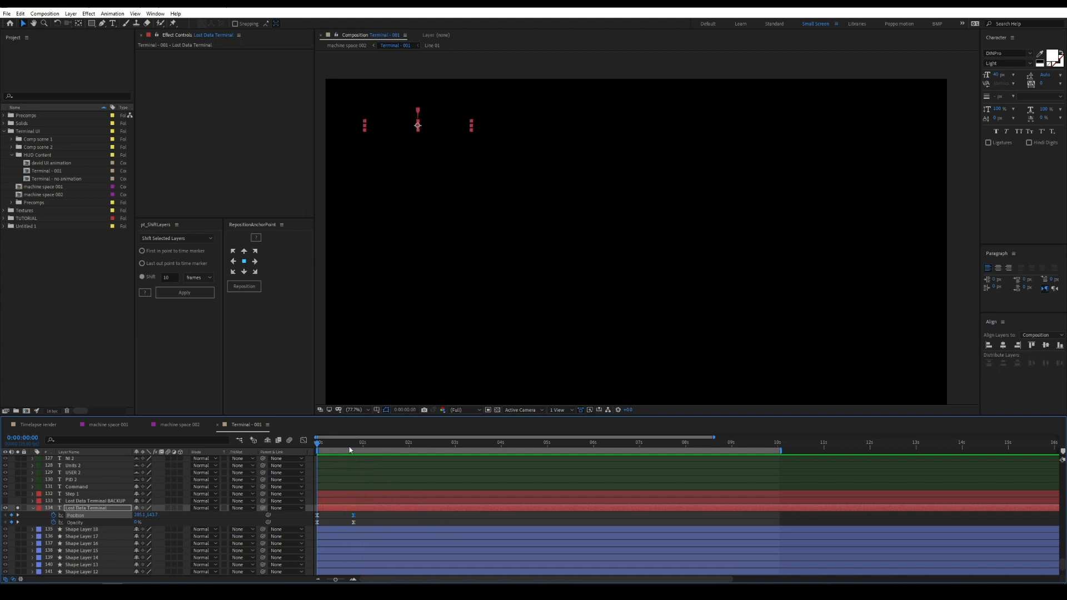
# Turn off Lost Data Terminal's solo and move the layer directly below Shape Layer 2 in the stack
pyautogui.click(86, 508)
pyautogui.click(17, 508)
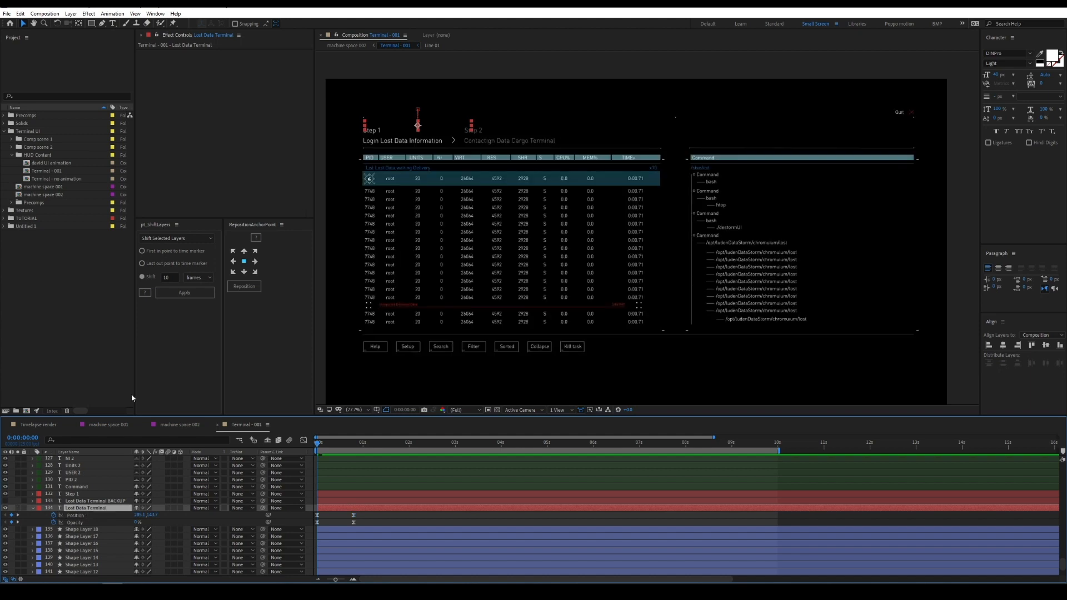
pyautogui.click(377, 443)
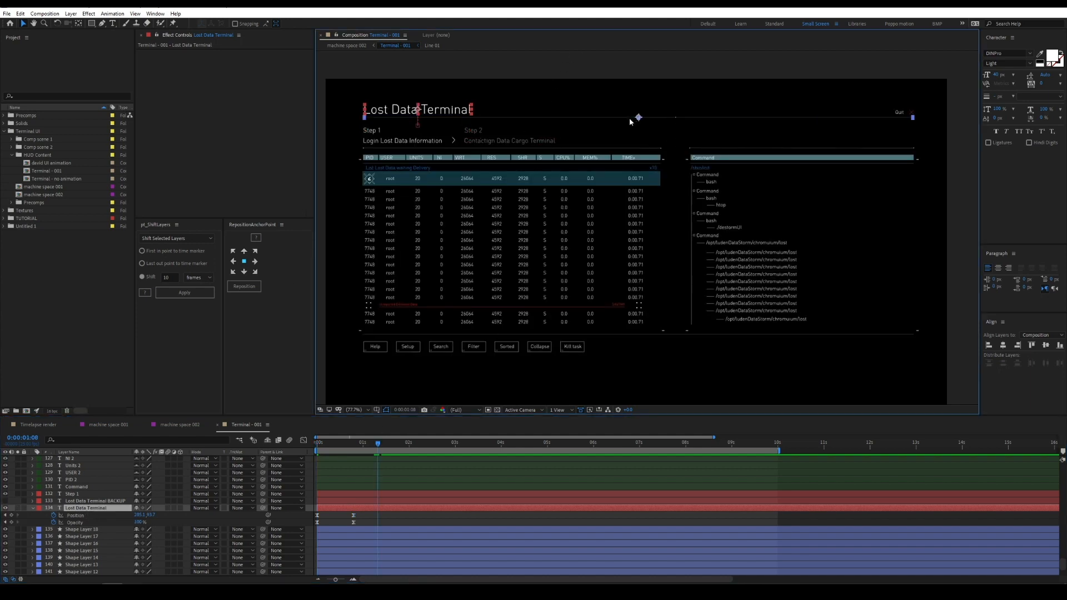
pyautogui.press('s')
pyautogui.moveTo(62, 509); pyautogui.dragTo(99, 461)
# Solo Area of action, Shape Layer 2 and Lost Data Terminal, and preview them together from the start
pyautogui.moveTo(18, 463); pyautogui.dragTo(18, 473)
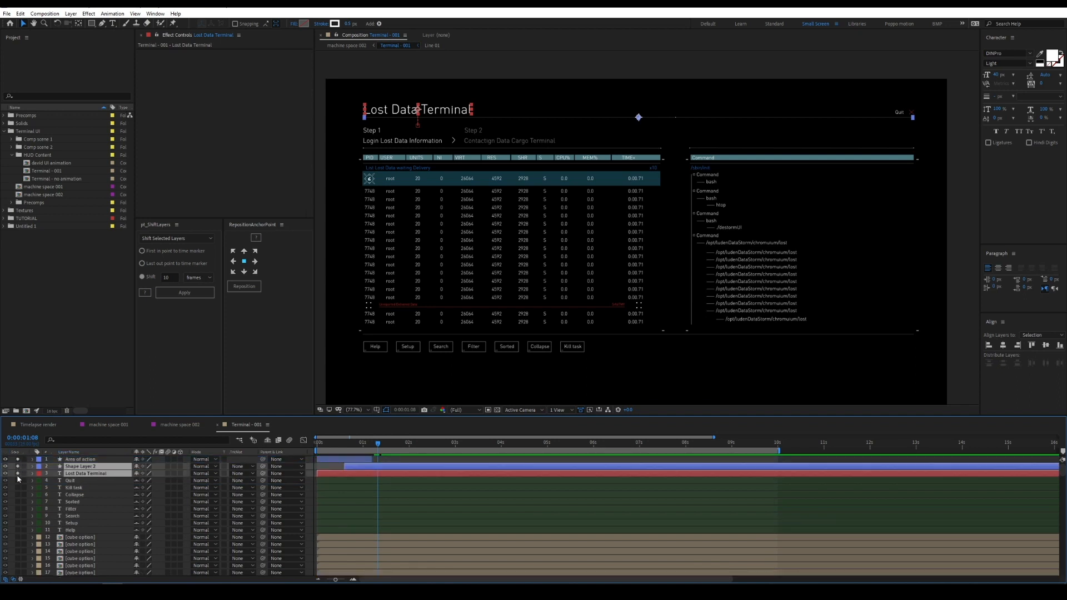
pyautogui.click(411, 461)
pyautogui.moveTo(368, 443); pyautogui.dragTo(305, 443)
pyautogui.press('space')
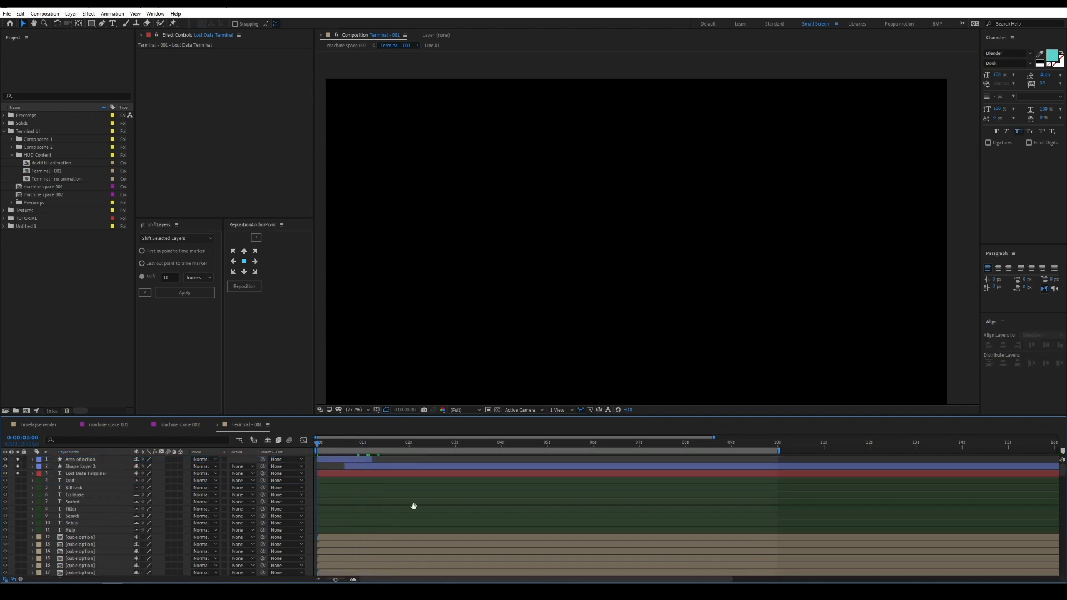
# Shift the Lost Data Terminal layer to start at the 1-second mark, and preview its timing against the line
pyautogui.moveTo(335, 476); pyautogui.dragTo(382, 474)
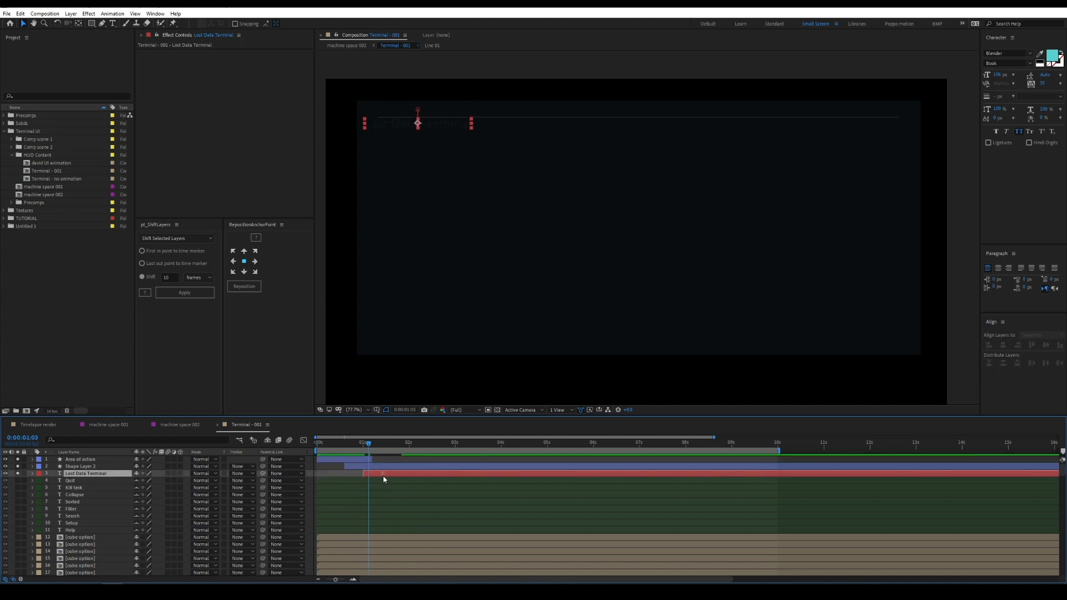
pyautogui.press('space')
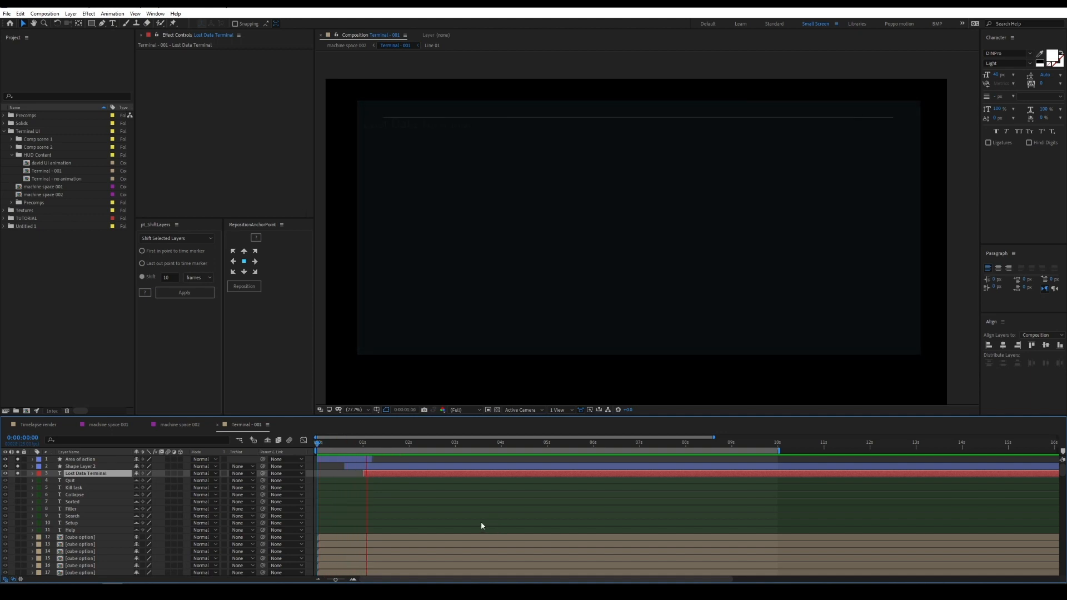
pyautogui.moveTo(396, 444); pyautogui.dragTo(316, 443)
pyautogui.press('space')
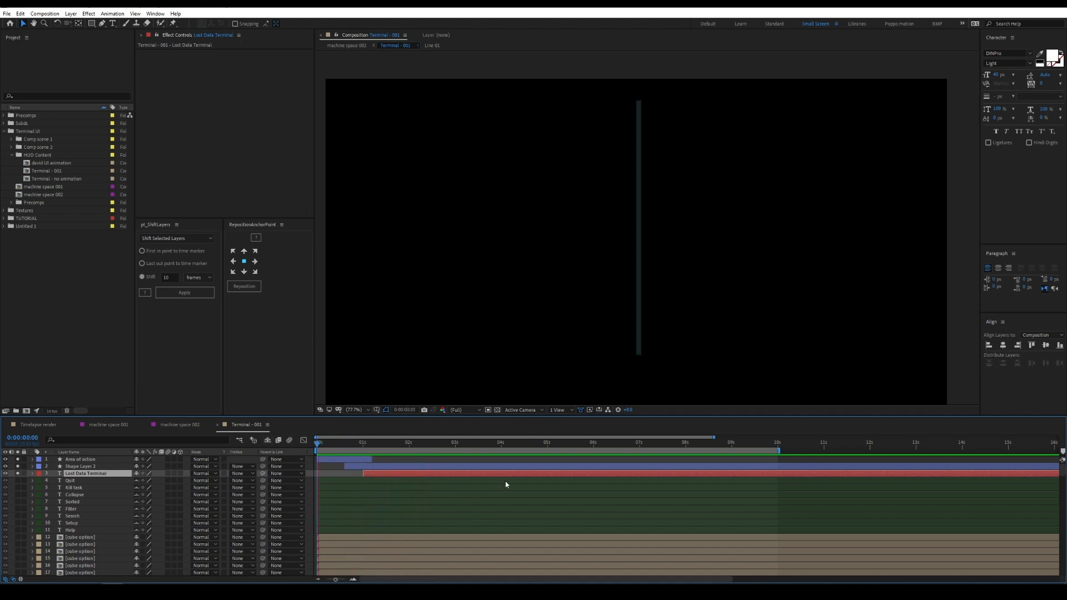
pyautogui.press('space')
pyautogui.moveTo(412, 443); pyautogui.dragTo(376, 443)
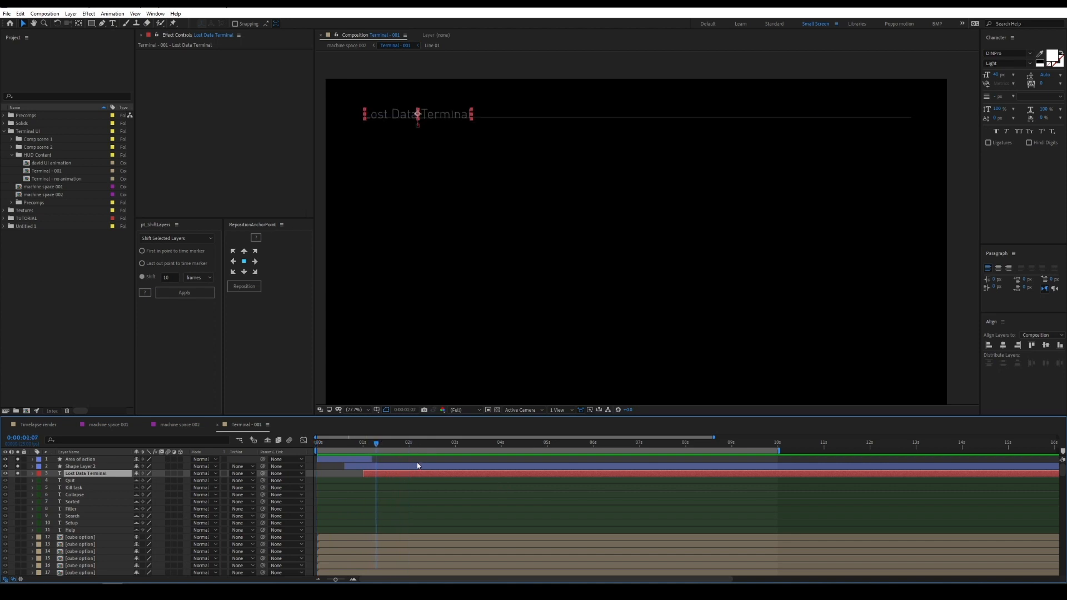
# Draw a filled teal rectangle on a new shape layer, covering the title text down to the thin line
pyautogui.press('F2')
pyautogui.click(92, 24)
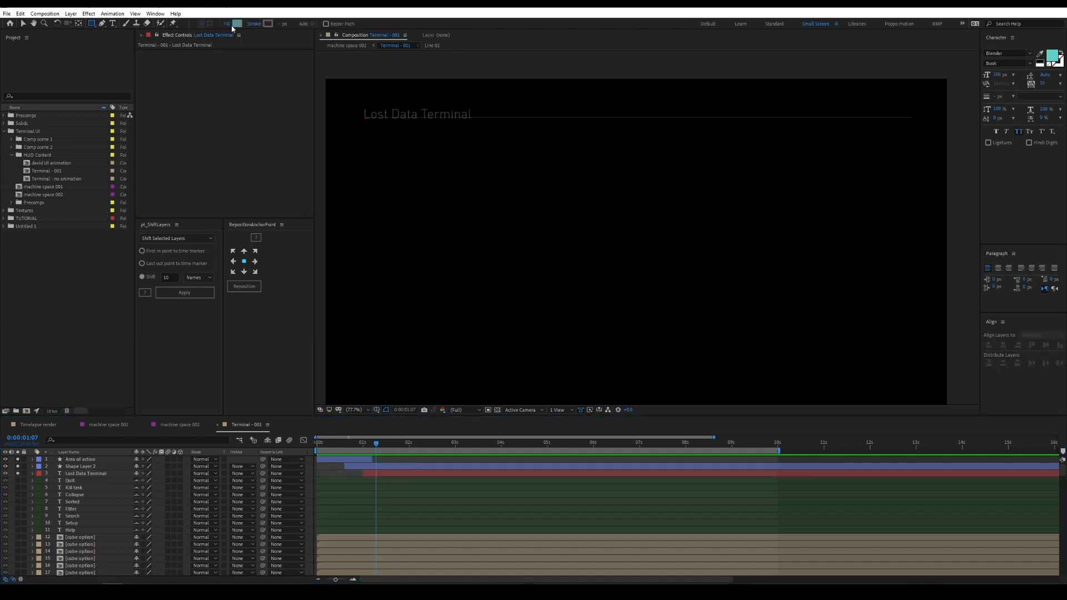
pyautogui.moveTo(364, 99)
pyautogui.mouseDown()
pyautogui.moveTo(474, 123)
pyautogui.moveTo(731, 102)
pyautogui.moveTo(778, 118)
pyautogui.mouseUp()
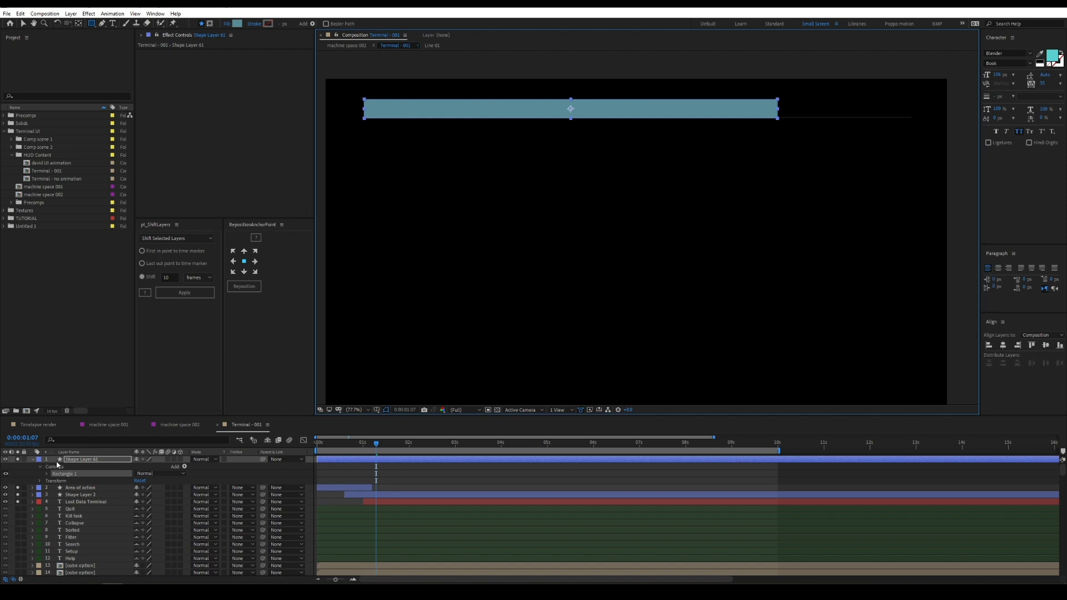
pyautogui.click(87, 461)
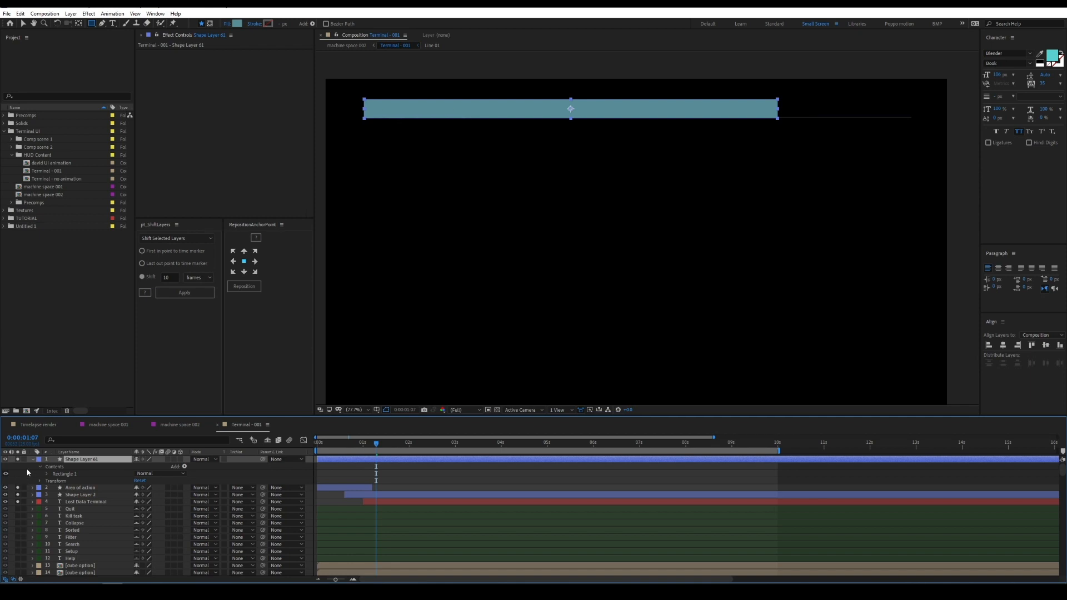
# Move Shape Layer 61 directly above the Lost Data Terminal layer in the stack
pyautogui.click(110, 507)
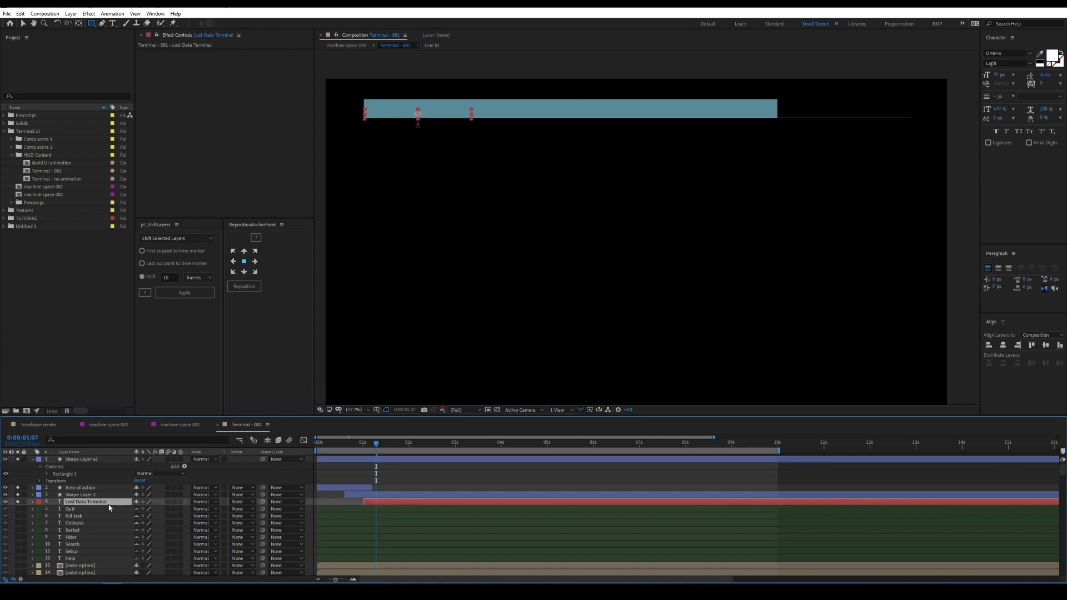
pyautogui.click(100, 461)
pyautogui.moveTo(99, 461); pyautogui.dragTo(122, 496)
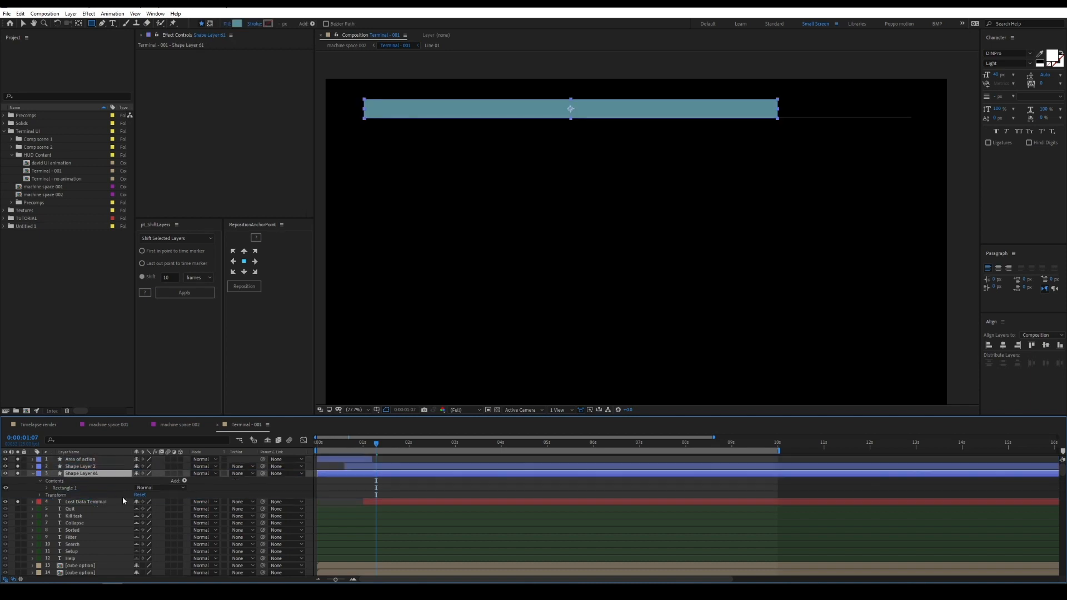
# Set Lost Data Terminal's track matte to Alpha Matte "Shape Layer 61", and preview the title rising from the line
pyautogui.click(237, 502)
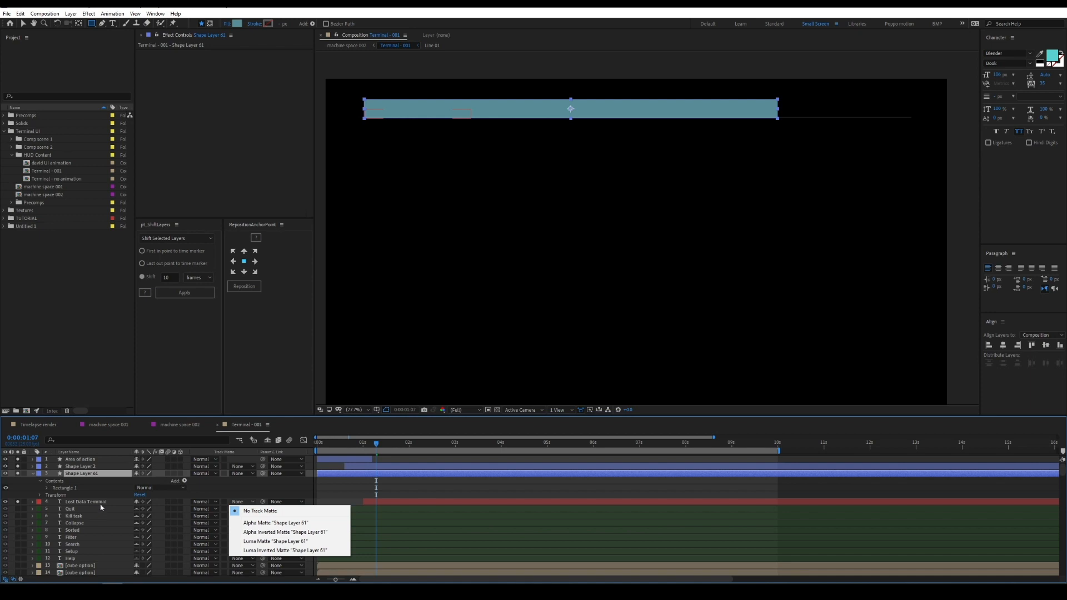
pyautogui.click(89, 502)
pyautogui.click(245, 502)
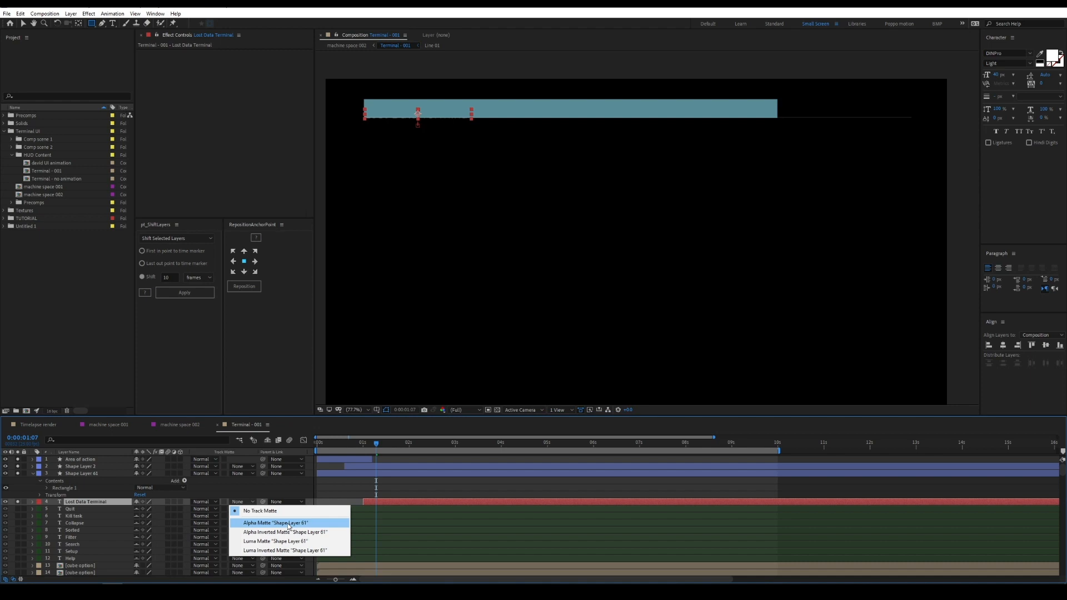
pyautogui.click(82, 472)
pyautogui.click(84, 473)
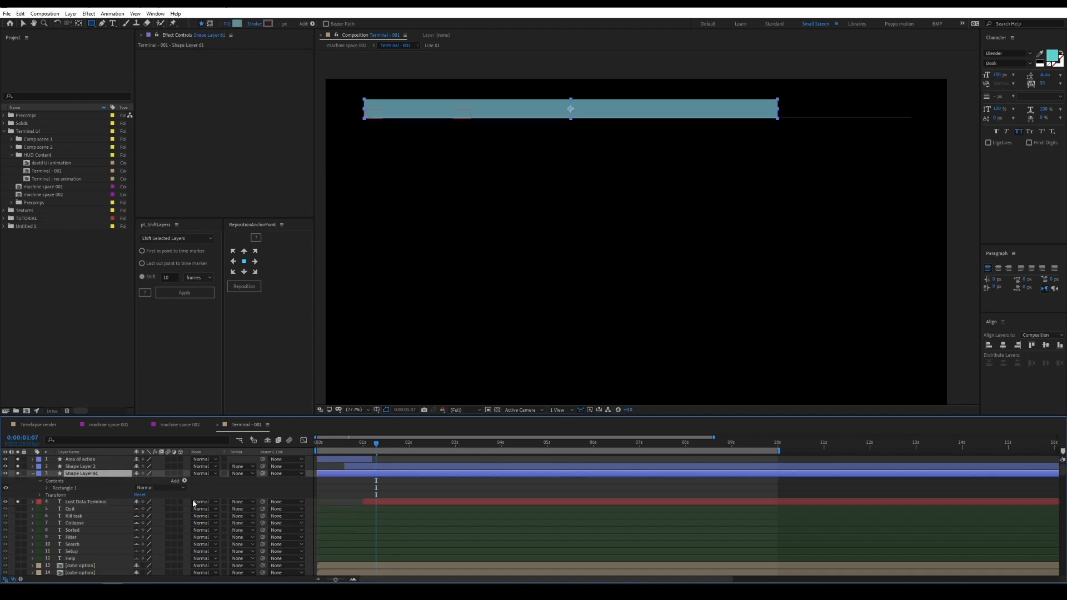
pyautogui.click(242, 502)
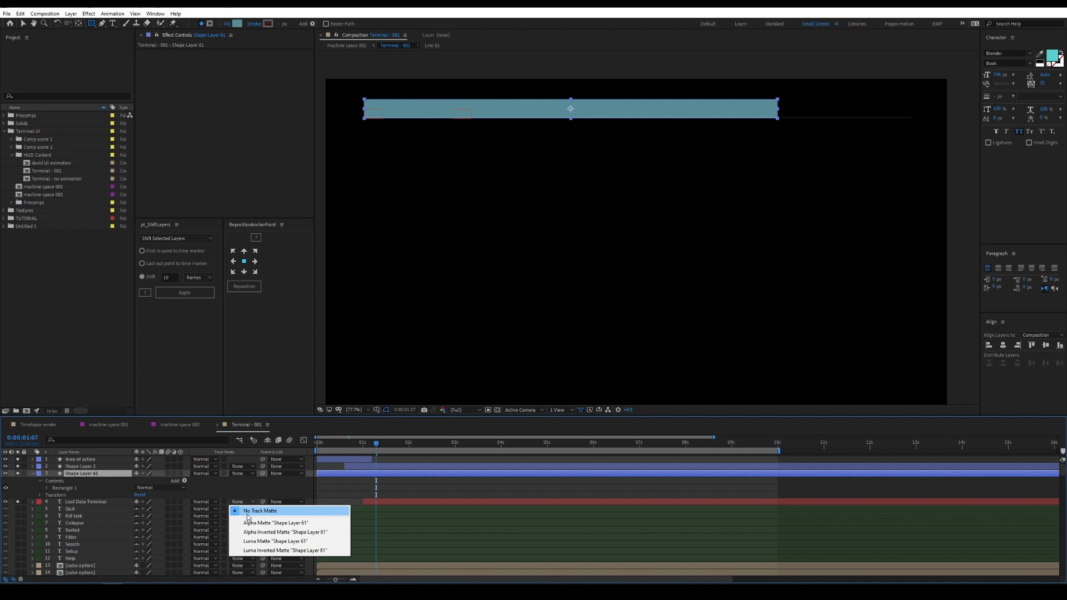
pyautogui.click(255, 523)
pyautogui.click(427, 495)
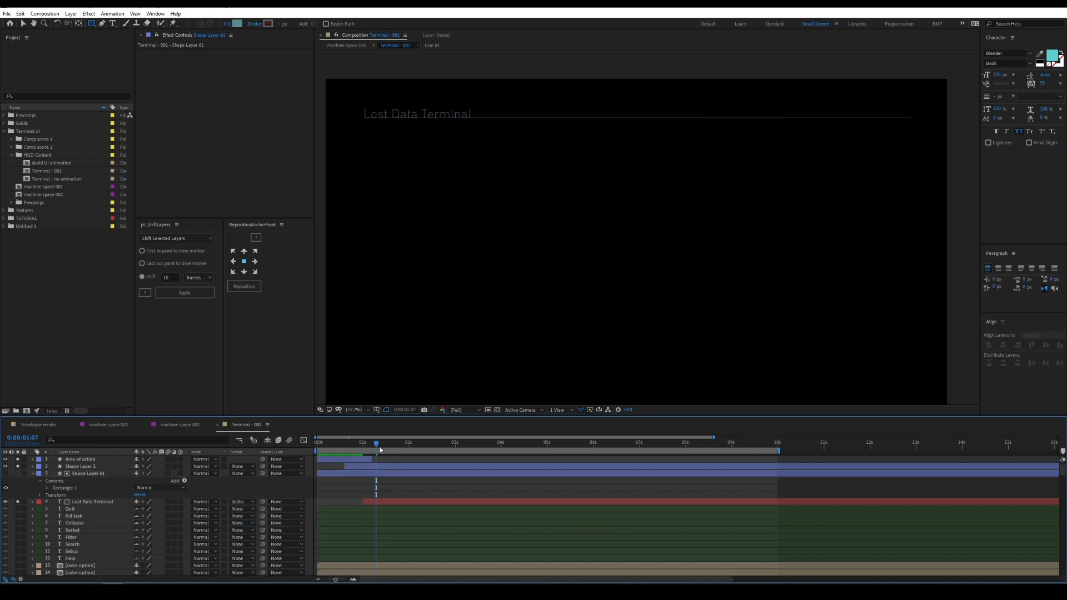
pyautogui.moveTo(376, 443); pyautogui.dragTo(254, 440)
pyautogui.press('space')
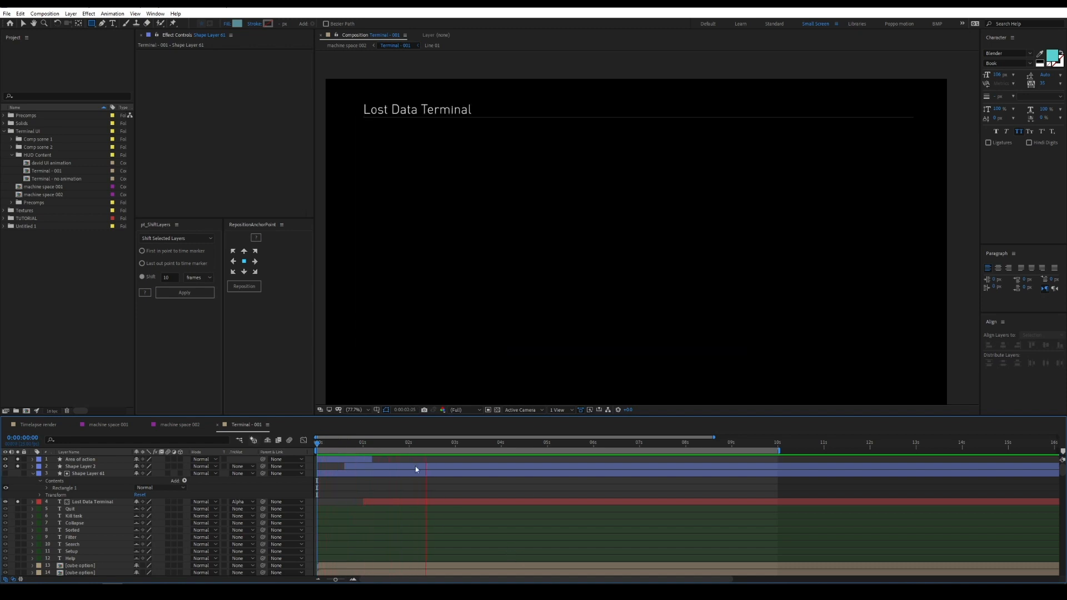
# Trim the start of Shape Layer 61 to the 1-second mark, and preview the animation from the beginning
pyautogui.click(363, 444)
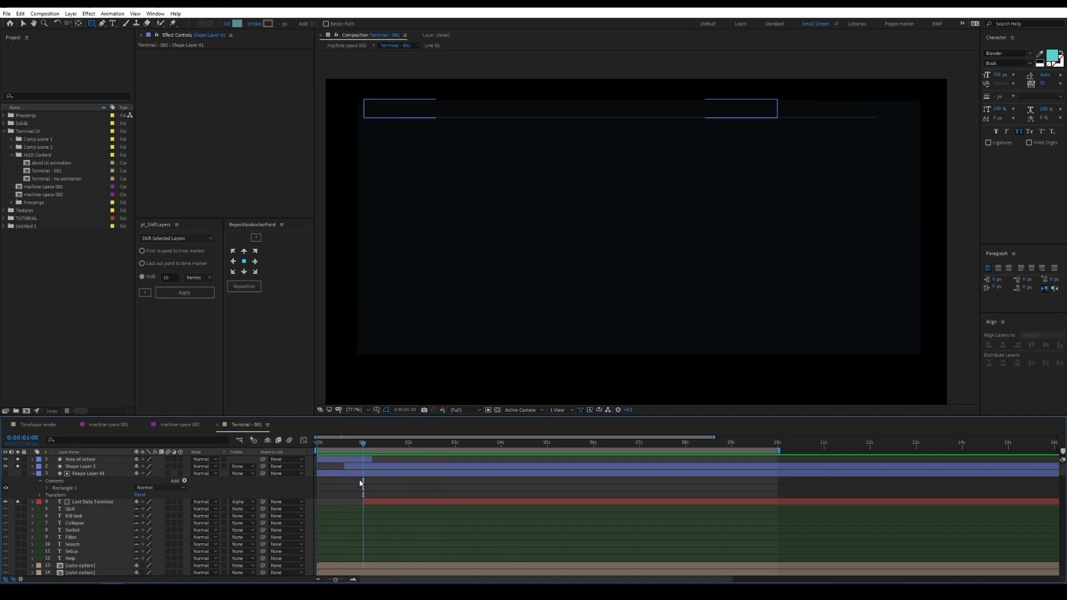
pyautogui.click(361, 471)
pyautogui.hotkey('alt', '[')
pyautogui.press('Home')
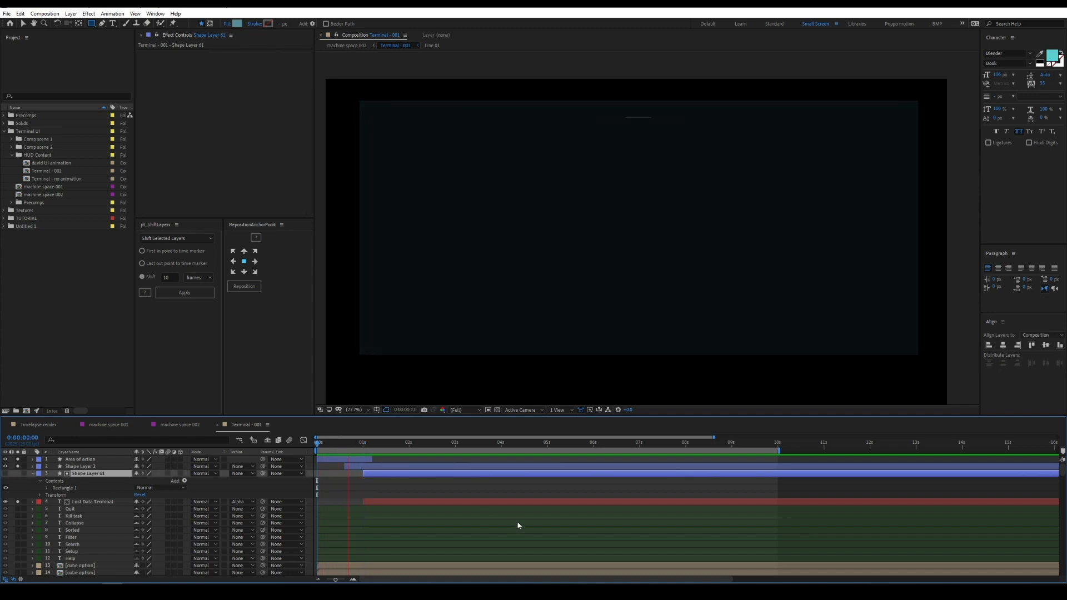
pyautogui.click(412, 444)
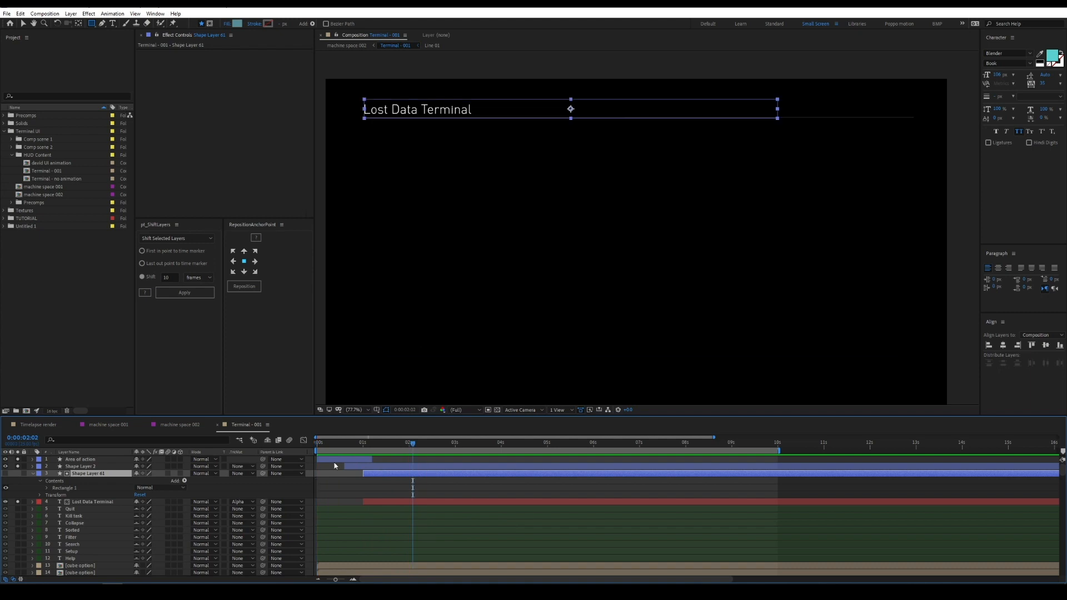
# Collapse Shape Layer 61 and turn off solo on the top four layers to bring back the whole interface
pyautogui.click(32, 473)
pyautogui.press('F2')
pyautogui.moveTo(17, 458); pyautogui.dragTo(17, 481)
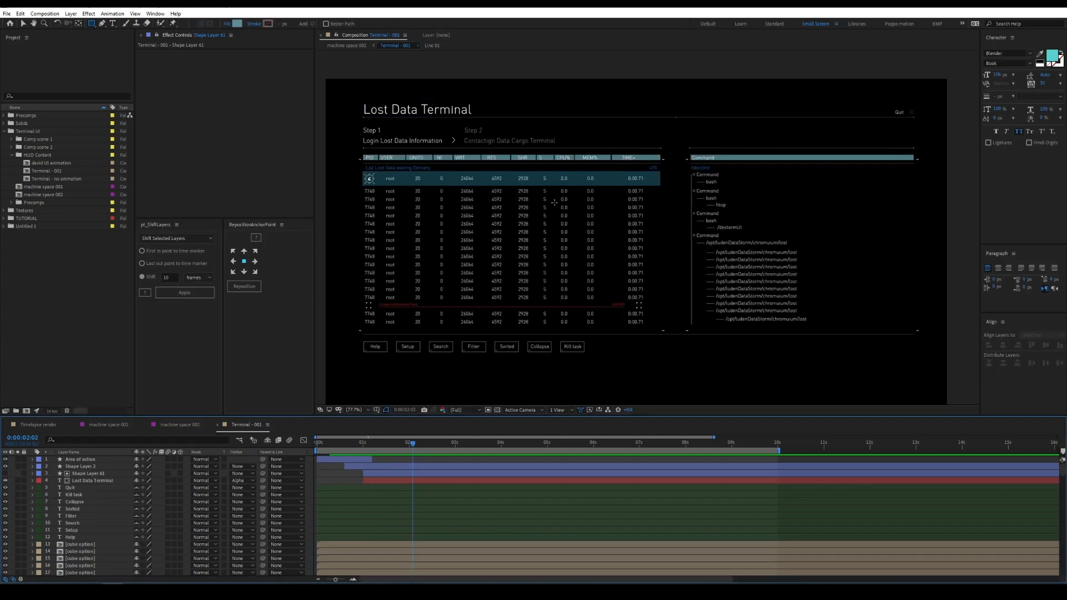
pyautogui.press('v')
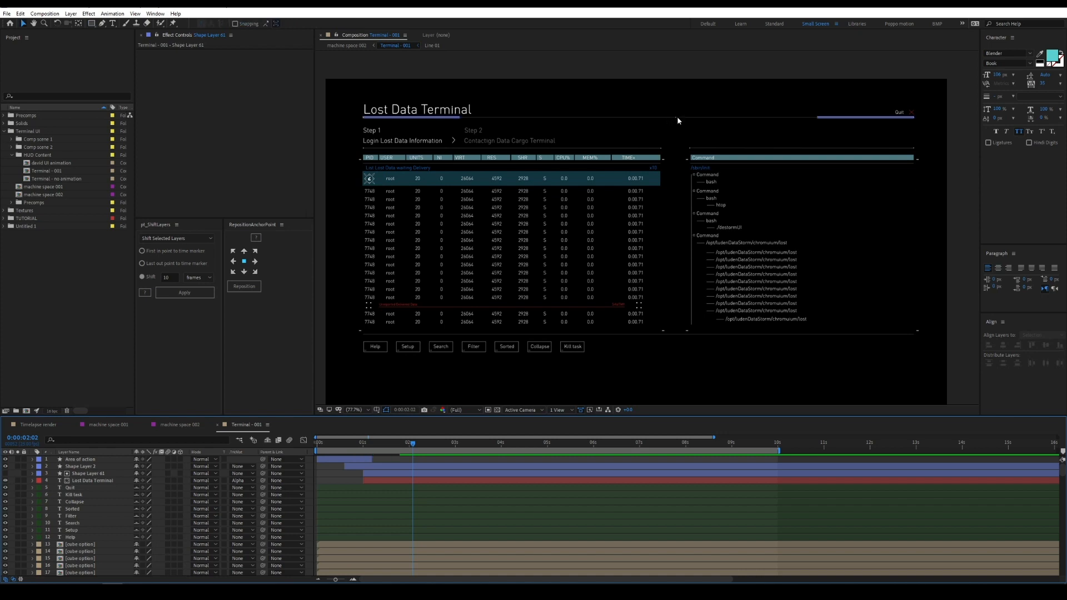
# Lock the Shape Layer 2, Lost Data Terminal and Area of action layers
pyautogui.click(675, 117)
pyautogui.hotkey('ctrl', 'l')
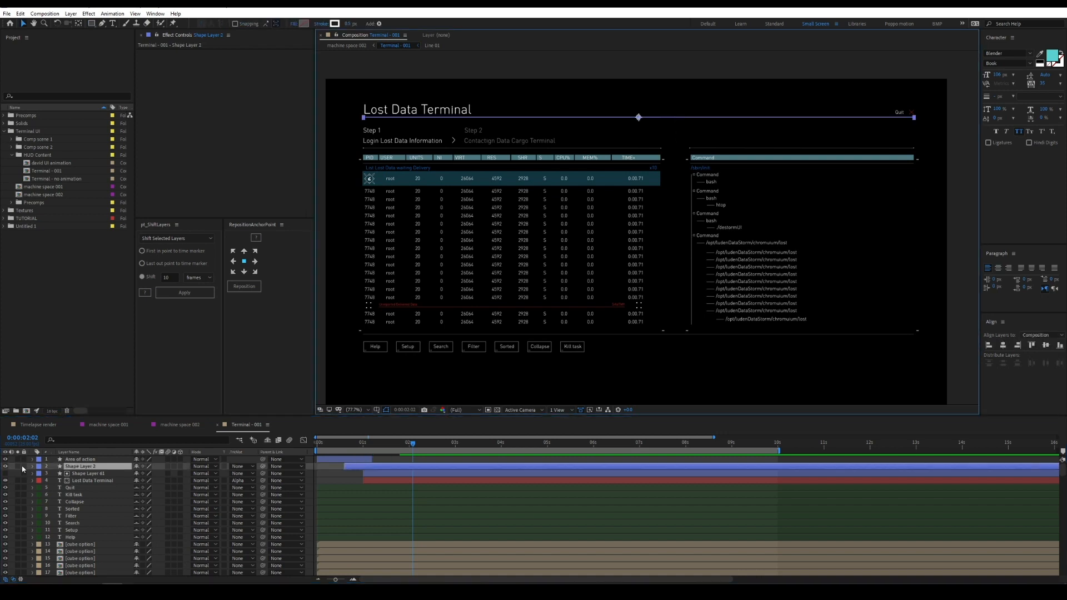
pyautogui.click(676, 118)
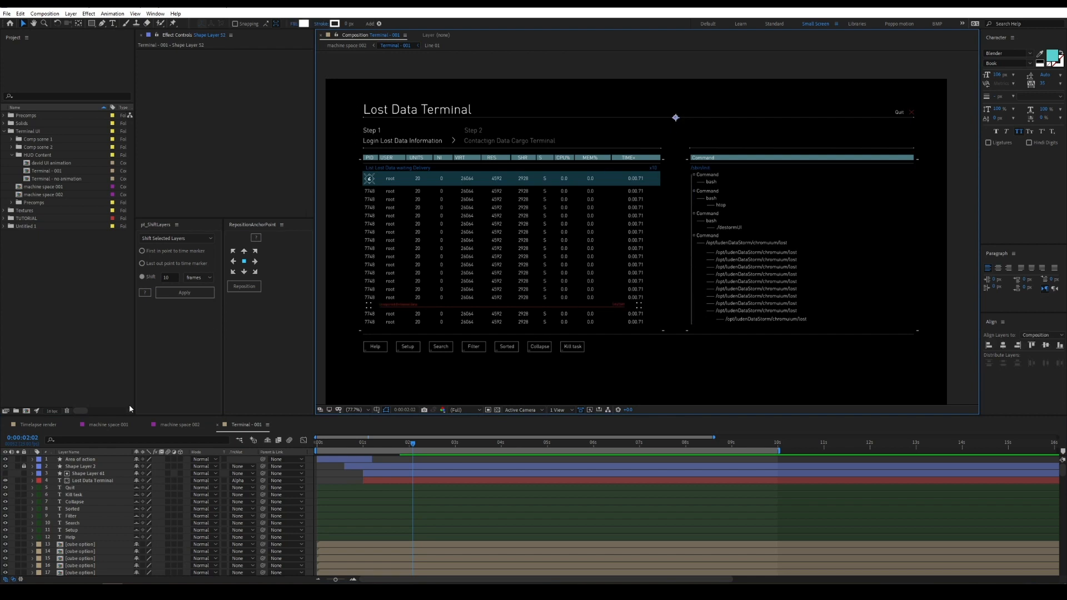
pyautogui.click(23, 481)
pyautogui.click(24, 460)
# Select the three small dots on the title line and move their layers directly below Lost Data Terminal in the stack
pyautogui.moveTo(352, 99); pyautogui.dragTo(918, 132)
pyautogui.scroll(-3, 72, 547)
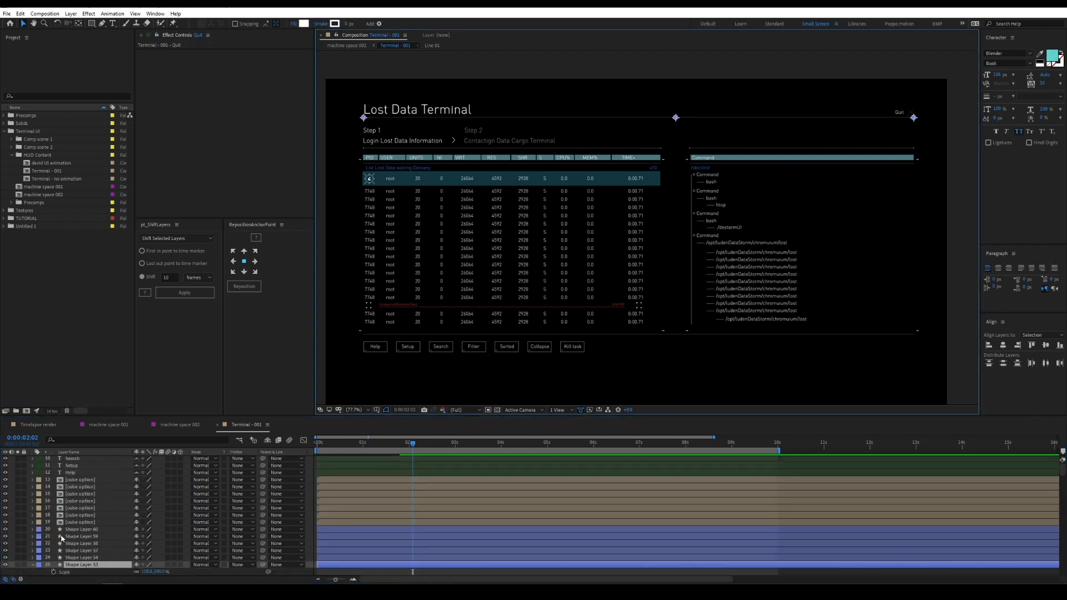
pyautogui.click(74, 570)
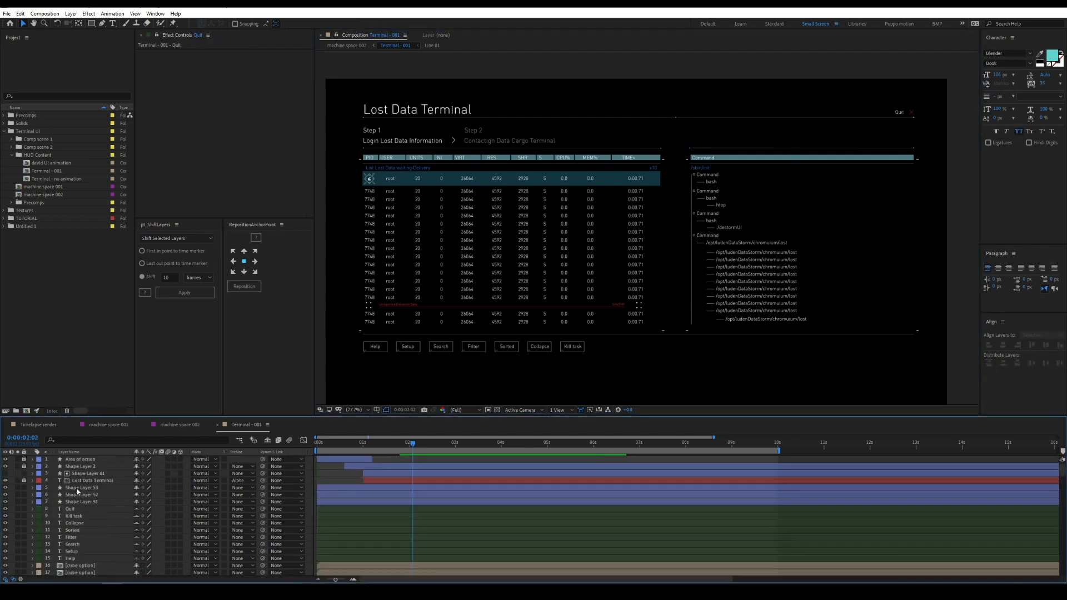
# Add position keyframes at 0:00:02:02 to the two outer dots, Shape Layer 53 and Shape Layer 51
pyautogui.click(77, 488)
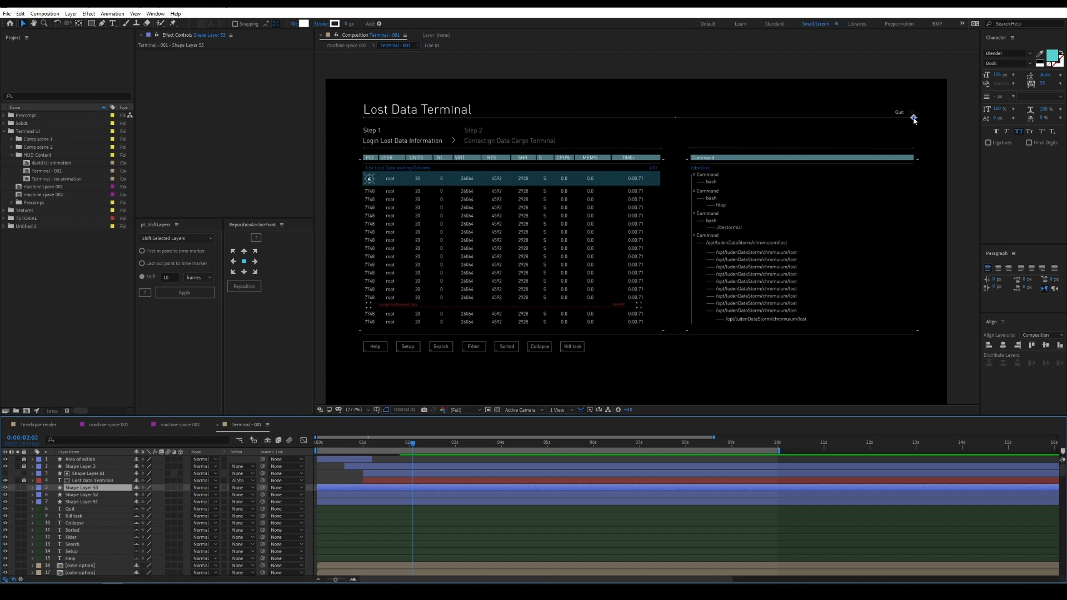
pyautogui.press('p')
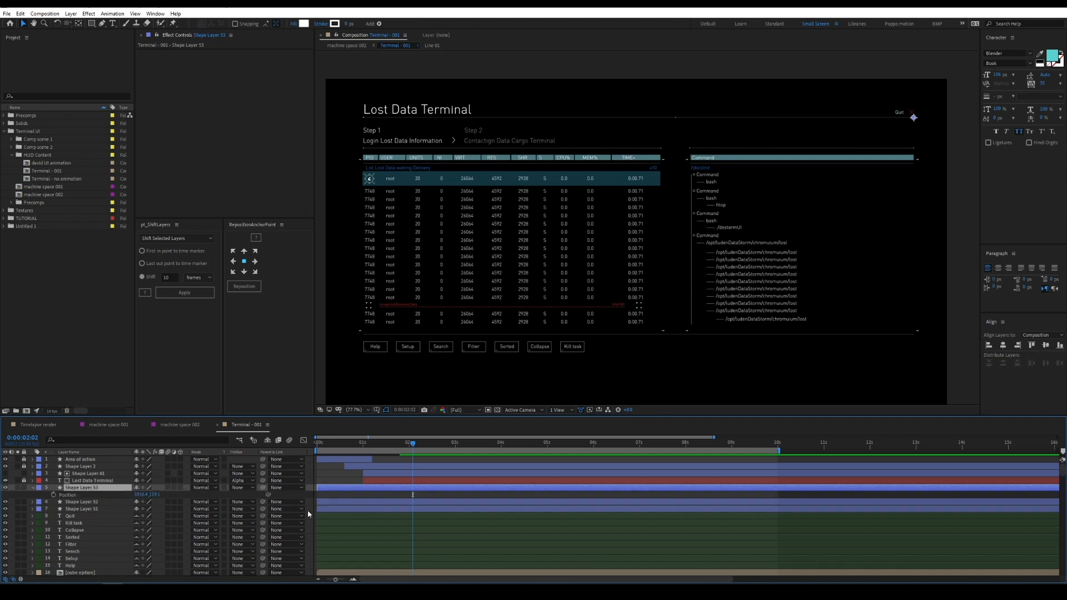
pyautogui.click(86, 509)
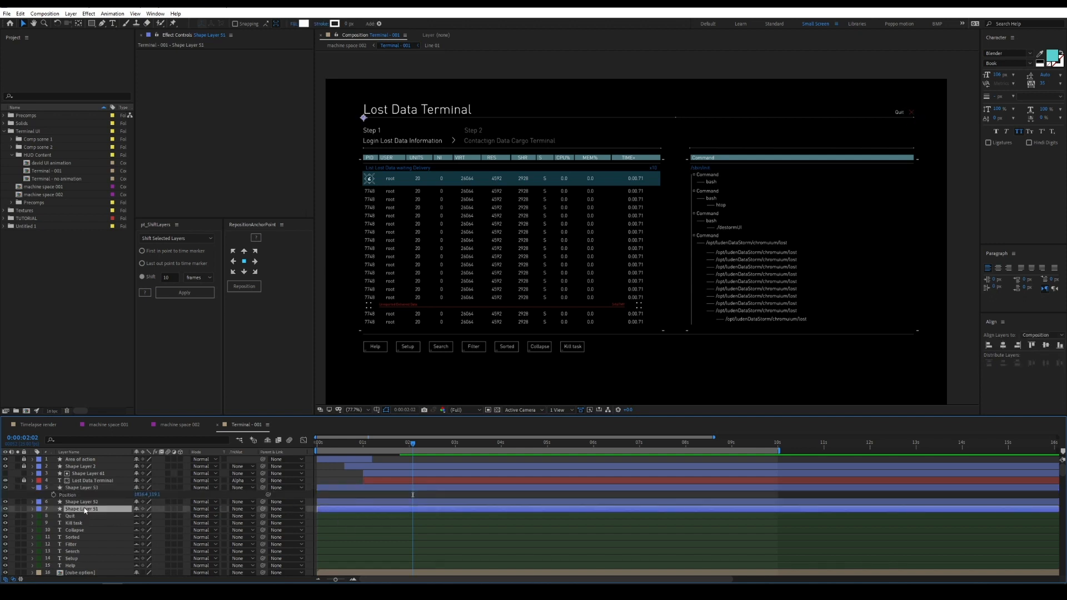
pyautogui.keyDown('shift'); pyautogui.click(88, 489); pyautogui.keyUp('shift')
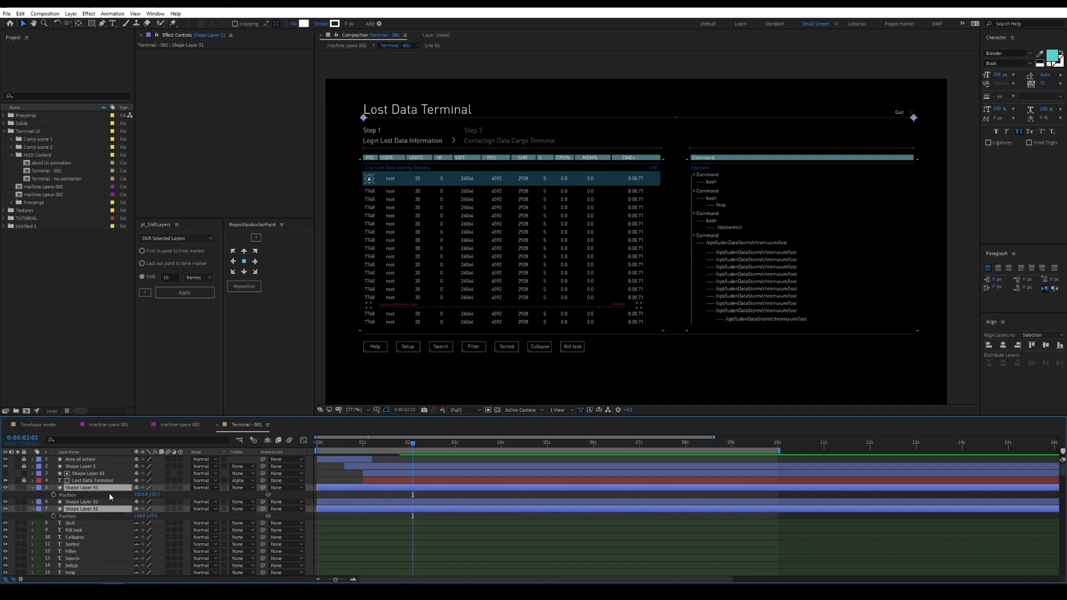
pyautogui.press('p')
pyautogui.keyDown('ctrl'); pyautogui.click(99, 495); pyautogui.keyUp('ctrl')
pyautogui.press('p')
pyautogui.click(54, 494)
# Trim the start of Shape Layer 53 and Shape Layer 51 to 0:00:01:07
pyautogui.click(376, 443)
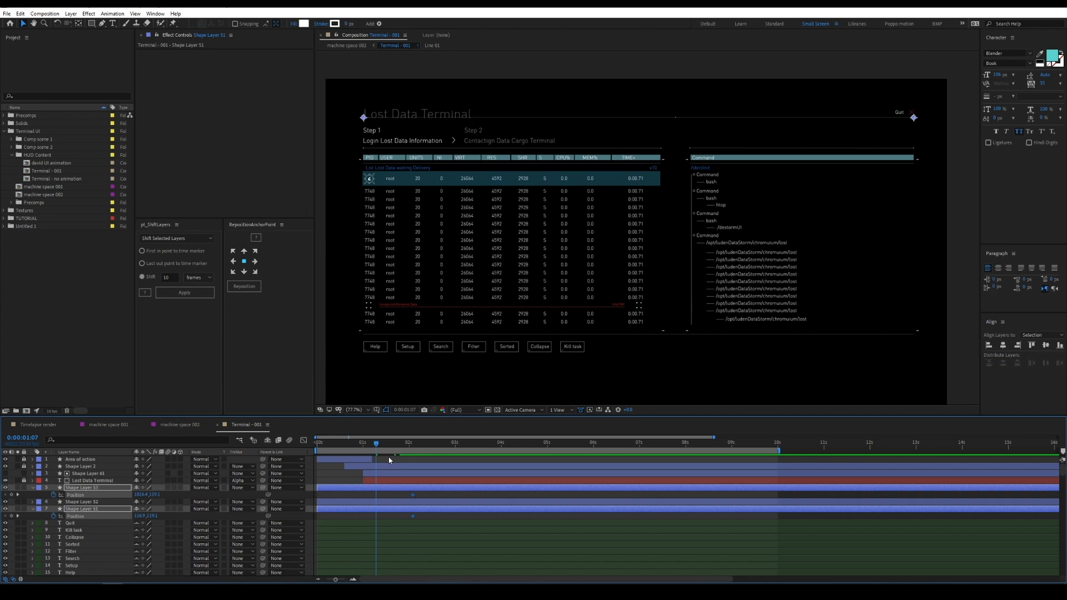
pyautogui.press('space')
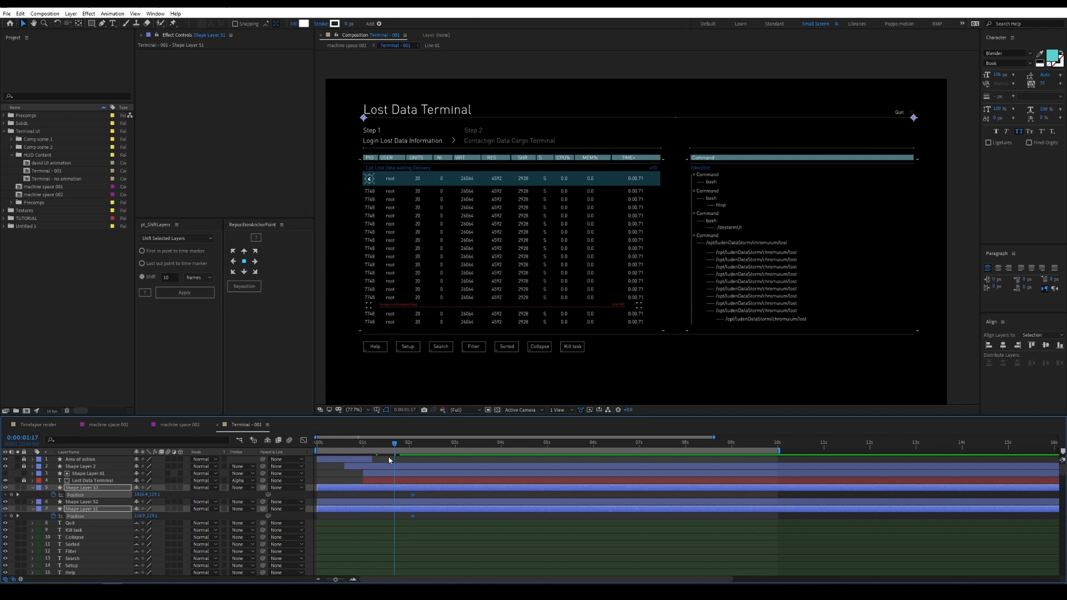
pyautogui.press('k')
pyautogui.press('j')
pyautogui.press('j')
pyautogui.press('space')
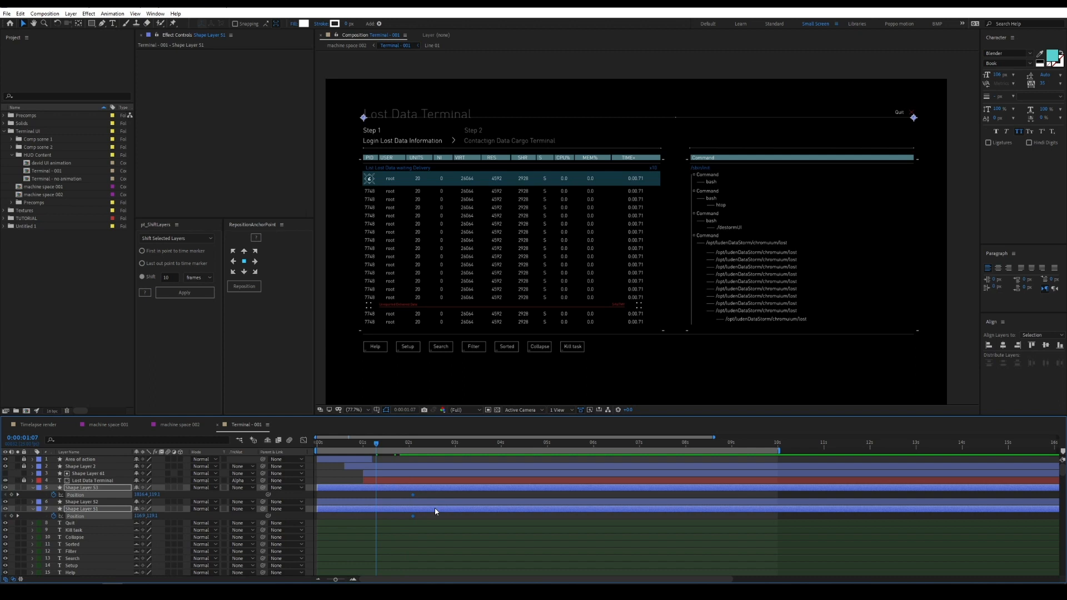
pyautogui.hotkey('alt', '[')
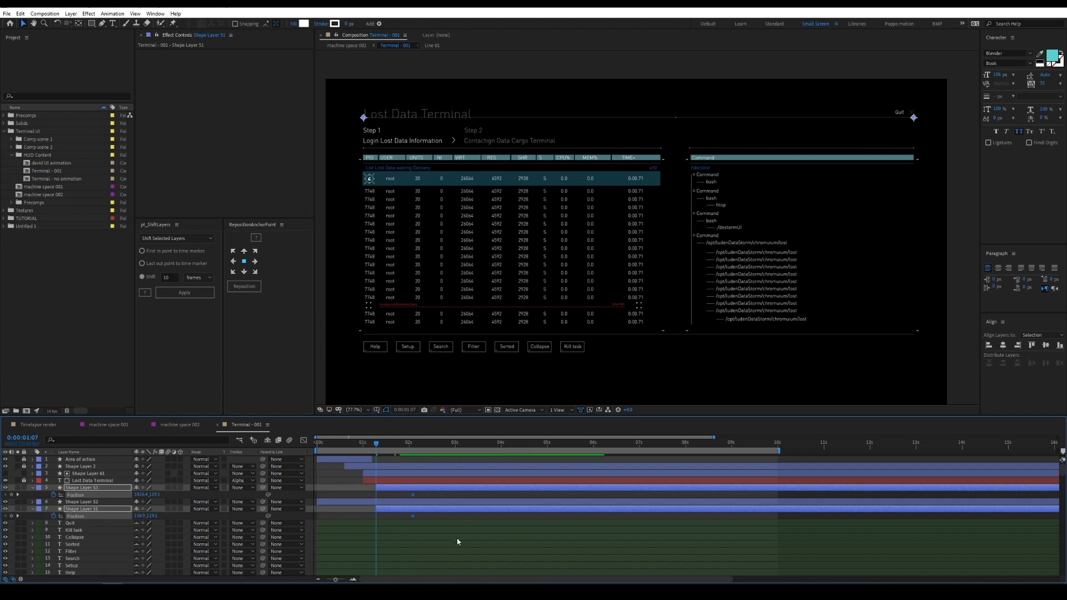
# At 0:00:01:07, move the two outer dots onto the middle dot of the title line
pyautogui.click(428, 487)
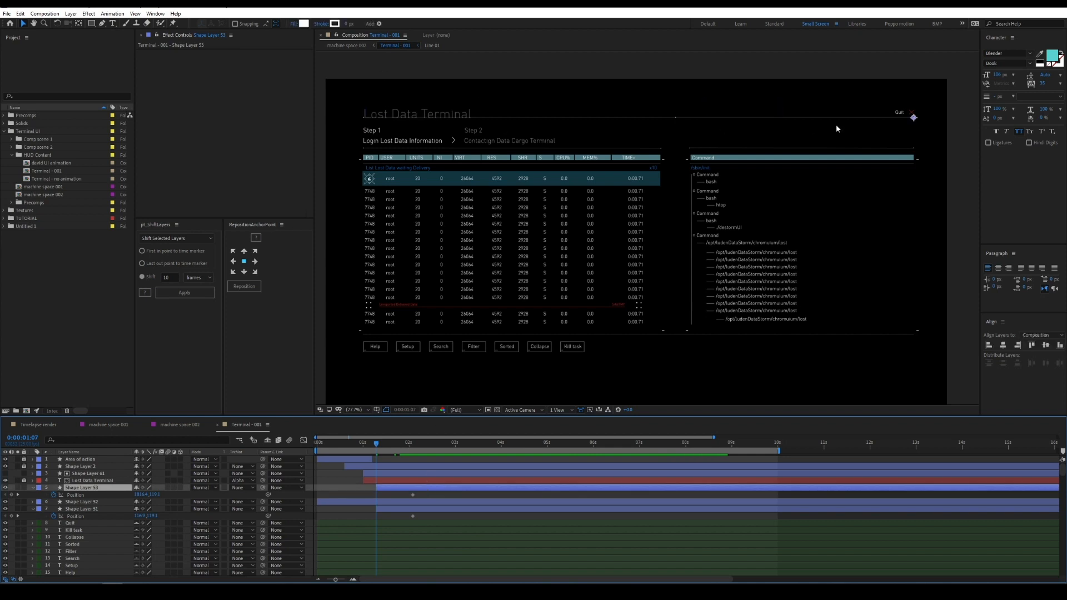
pyautogui.moveTo(913, 118); pyautogui.dragTo(676, 117)
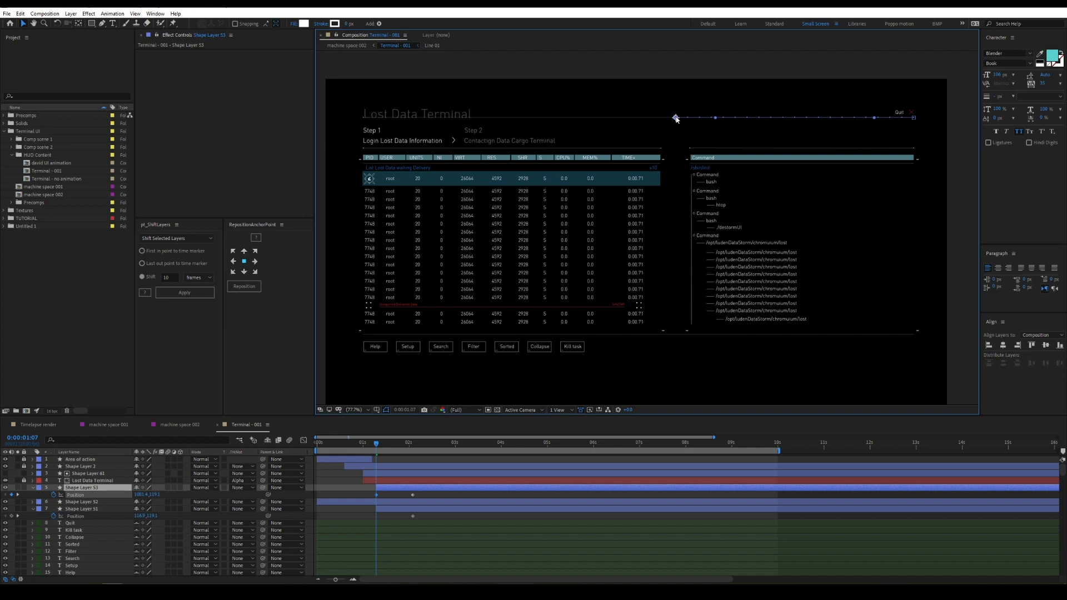
pyautogui.click(388, 509)
pyautogui.moveTo(362, 117); pyautogui.dragTo(678, 123)
# Ease the position keyframes of both outer dots and adjust their speed curves in the Graph Editor
pyautogui.moveTo(428, 491); pyautogui.dragTo(341, 526)
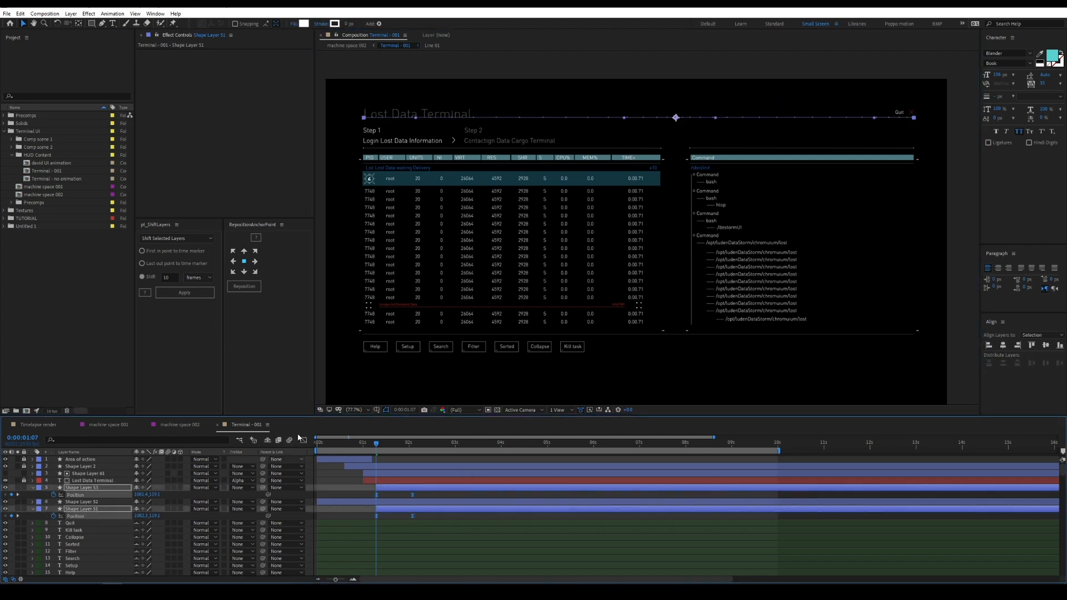
pyautogui.click(302, 440)
pyautogui.moveTo(443, 518); pyautogui.dragTo(370, 555)
pyautogui.click(304, 439)
pyautogui.click(437, 498)
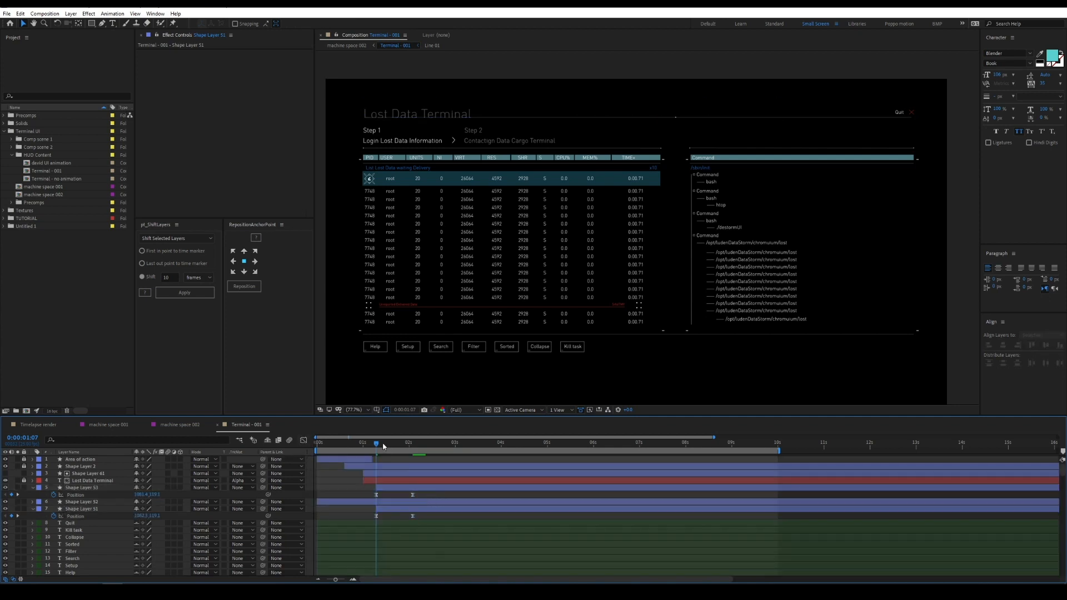
# Preview the animation from the beginning and trim the middle dot's layer, Shape Layer 52, to start with the outer dots
pyautogui.press('Home')
pyautogui.press('space')
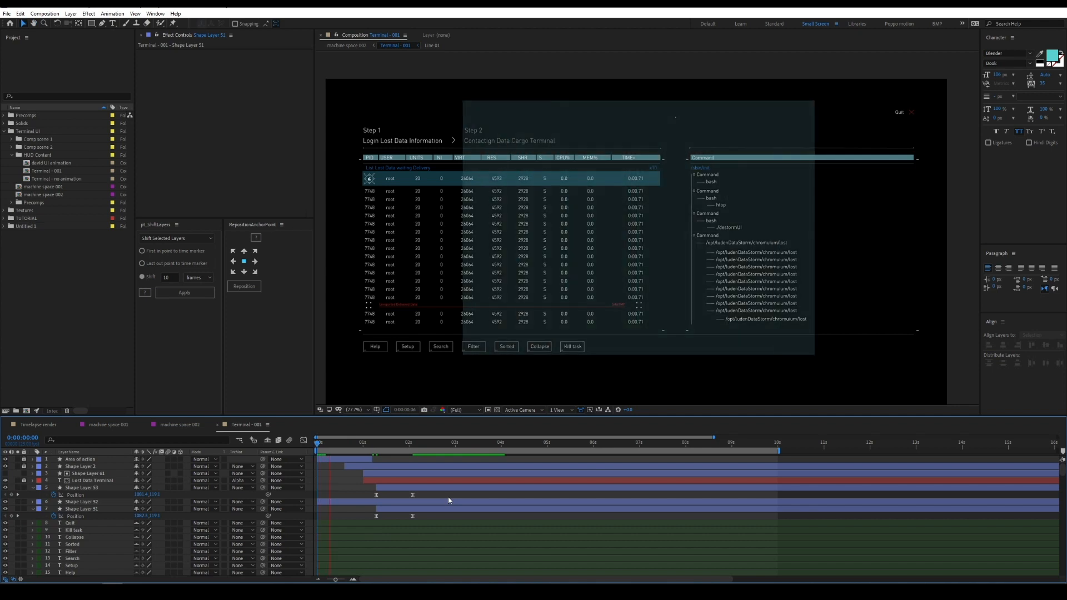
pyautogui.click(401, 502)
pyautogui.moveTo(352, 502); pyautogui.dragTo(411, 494)
# Solo the three dot layers, Shape Layer 53, Shape Layer 52 and Shape Layer 51
pyautogui.click(418, 487)
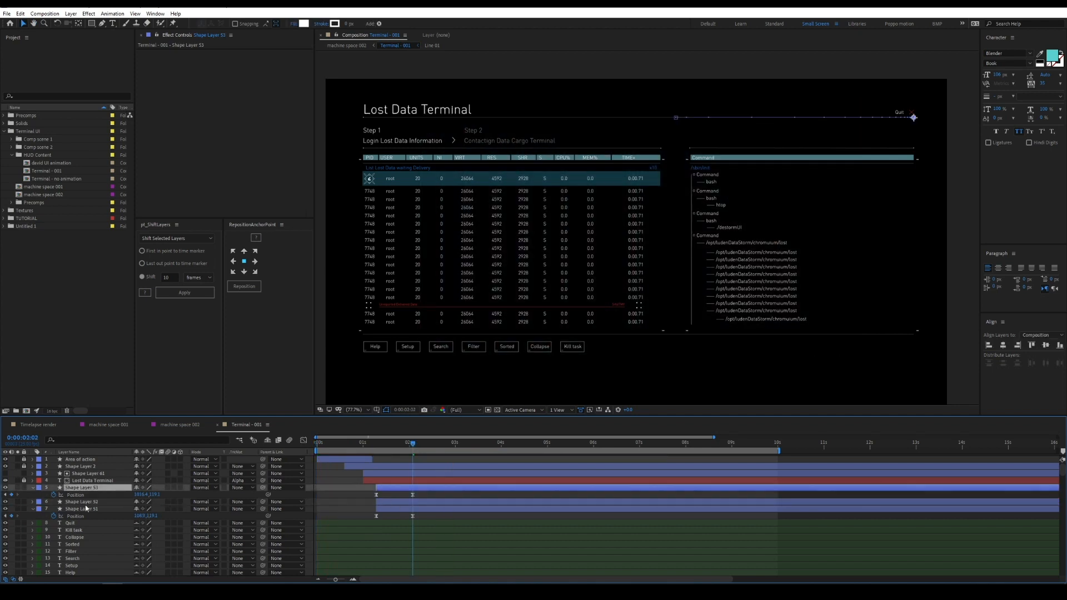
pyautogui.moveTo(17, 487); pyautogui.dragTo(17, 509)
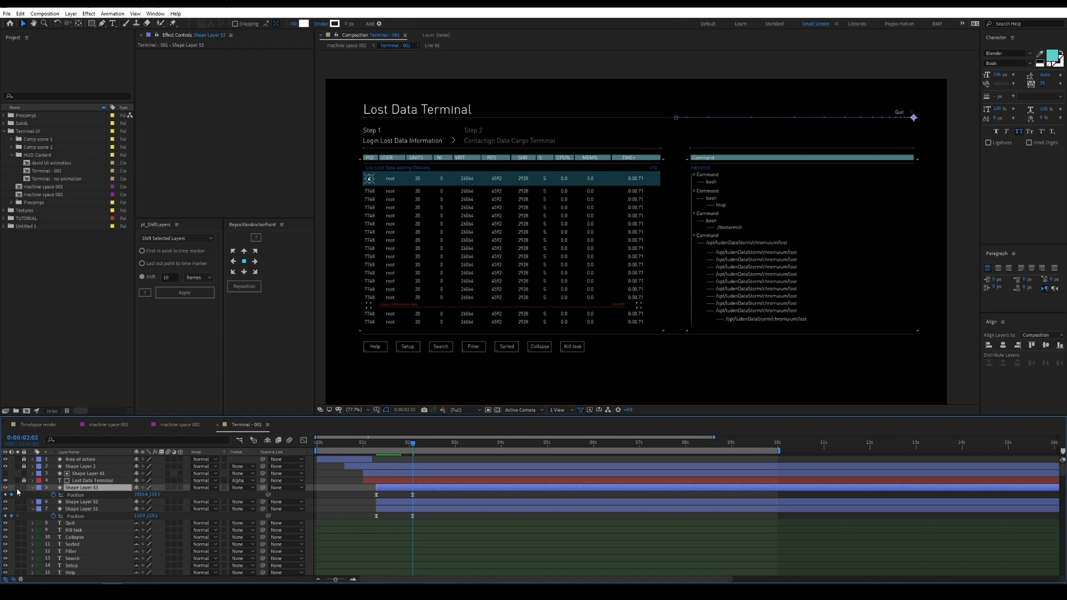
pyautogui.click(352, 506)
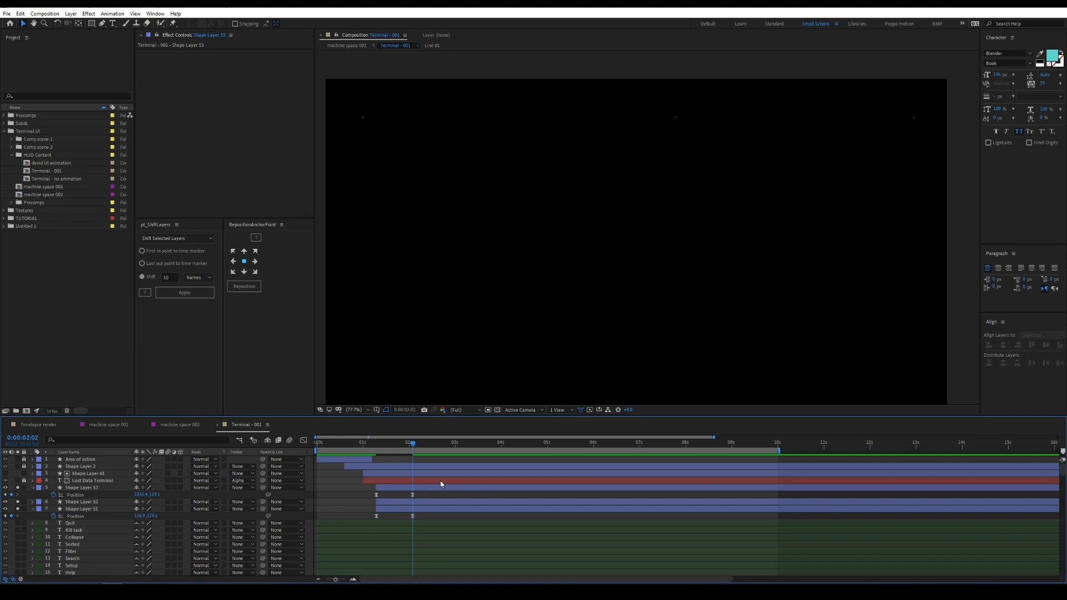
# Solo only Shape Layer 53 and keyframe its opacity at 100% at 0:00:02:02
pyautogui.click(514, 484)
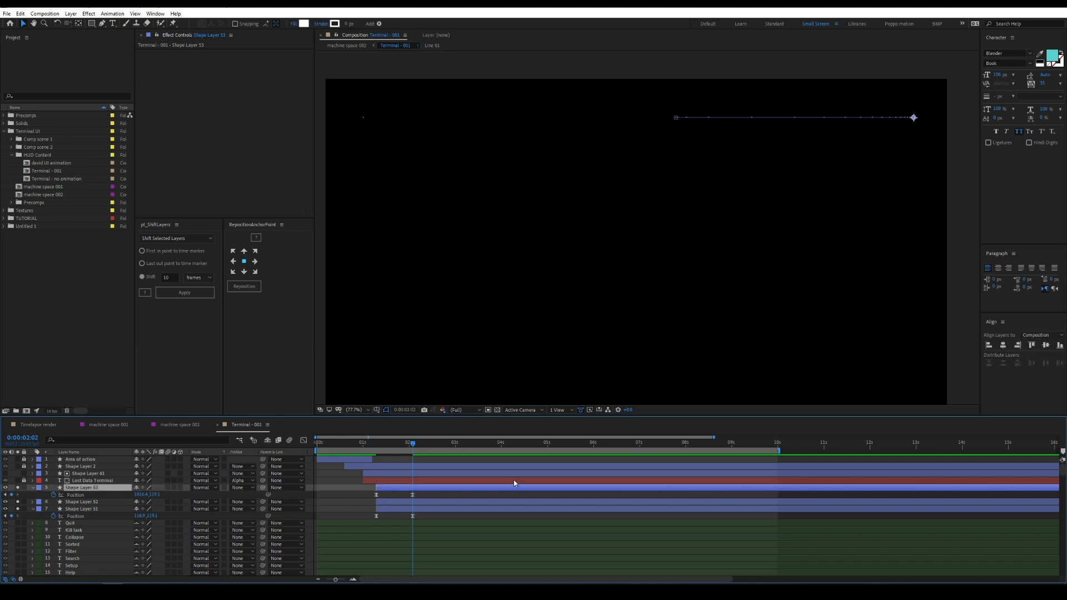
pyautogui.hotkey('shift', 't')
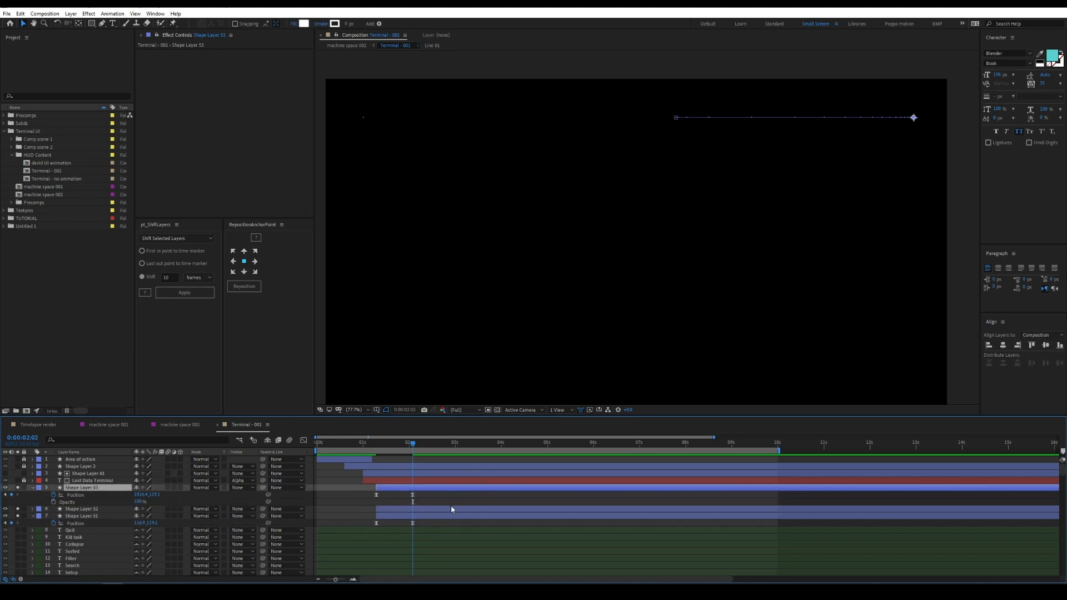
pyautogui.hotkey('ctrl', 'shift', 'h')
pyautogui.scroll(5, 564, 269)
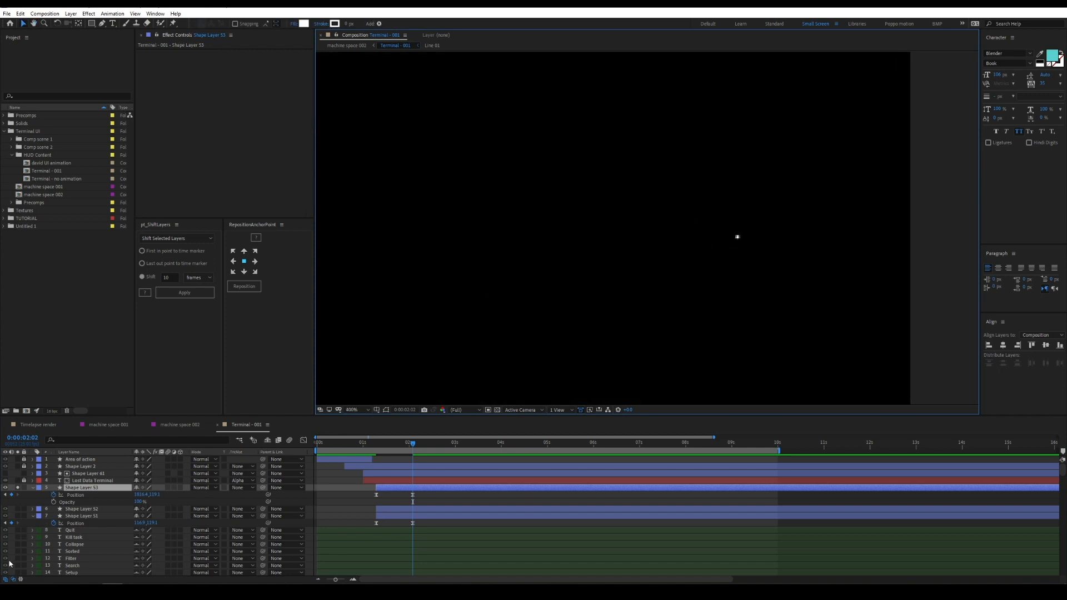
pyautogui.click(53, 502)
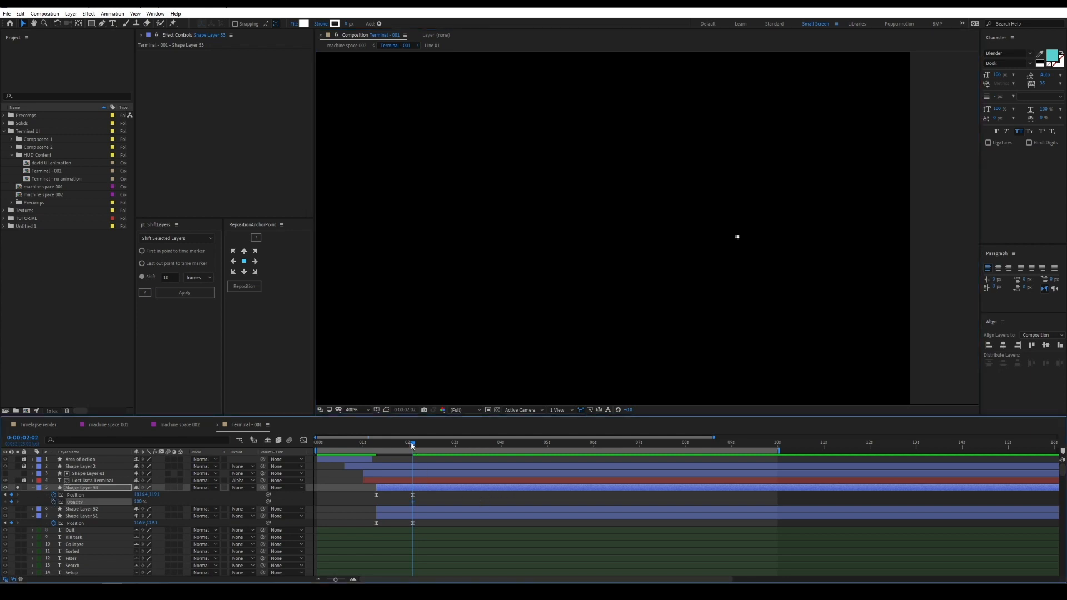
# Set Shape Layer 53's opacity to 20% at 0:00:01:07
pyautogui.moveTo(413, 445); pyautogui.dragTo(377, 444)
pyautogui.press('space')
pyautogui.moveTo(419, 252); pyautogui.dragTo(711, 227)
pyautogui.moveTo(577, 246); pyautogui.dragTo(914, 252)
pyautogui.moveTo(545, 273); pyautogui.dragTo(700, 298)
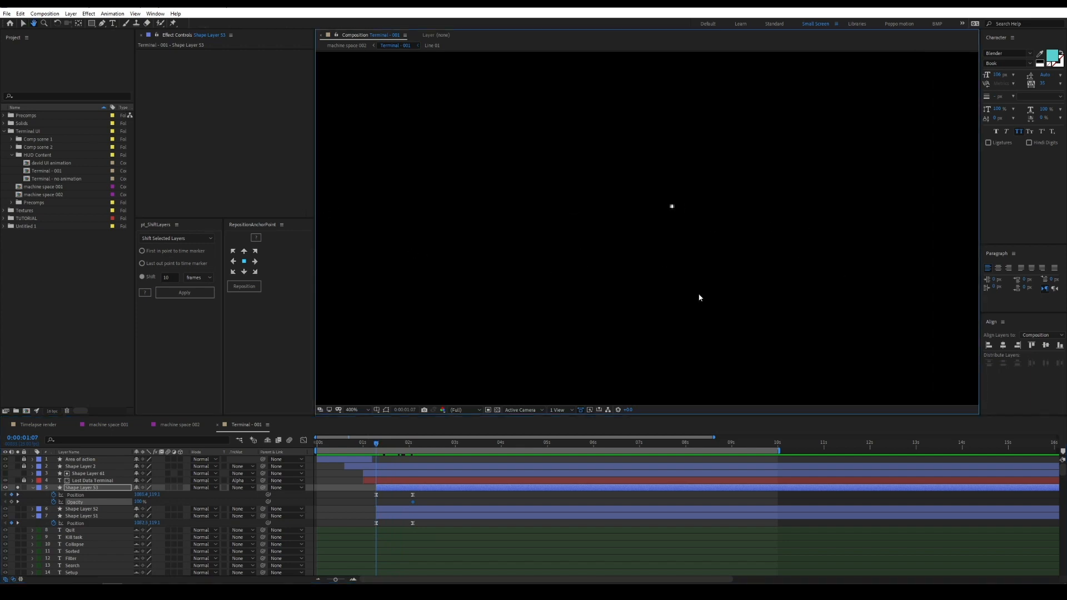
pyautogui.click(139, 502)
pyautogui.write('20')
pyautogui.press('Return')
# Turn Shape Layer 53's opacity keyframes into hold keyframes and check the dot at 0:00:01:13
pyautogui.moveTo(382, 445); pyautogui.dragTo(388, 448)
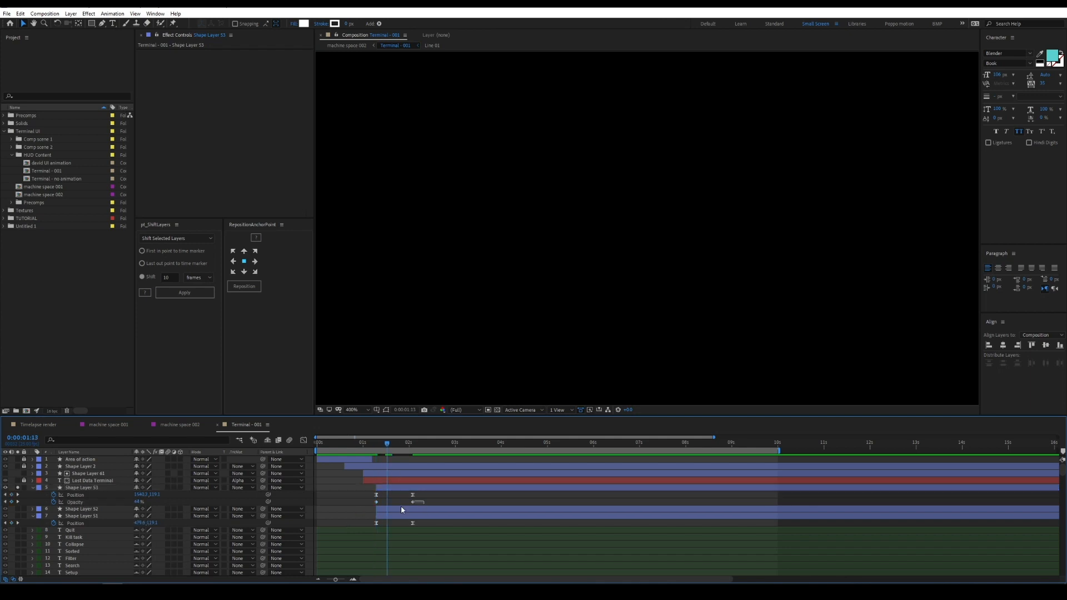
pyautogui.rightClick(376, 502)
pyautogui.click(403, 461)
pyautogui.press('h')
pyautogui.moveTo(740, 301); pyautogui.dragTo(661, 293)
pyautogui.scroll(-2, 582, 300)
pyautogui.press('space')
pyautogui.scroll(2, 665, 283)
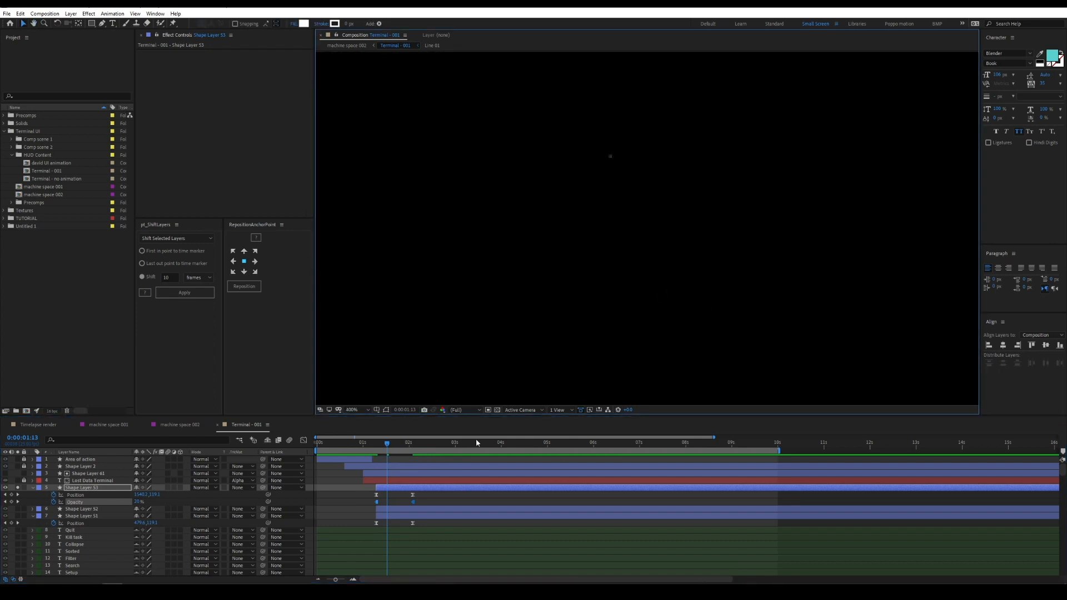
# Keyframe Shape Layer 53's opacity at 10% at 0:00:01:13 and 50% at 0:00:01:19
pyautogui.click(389, 494)
pyautogui.click(391, 488)
pyautogui.click(139, 502)
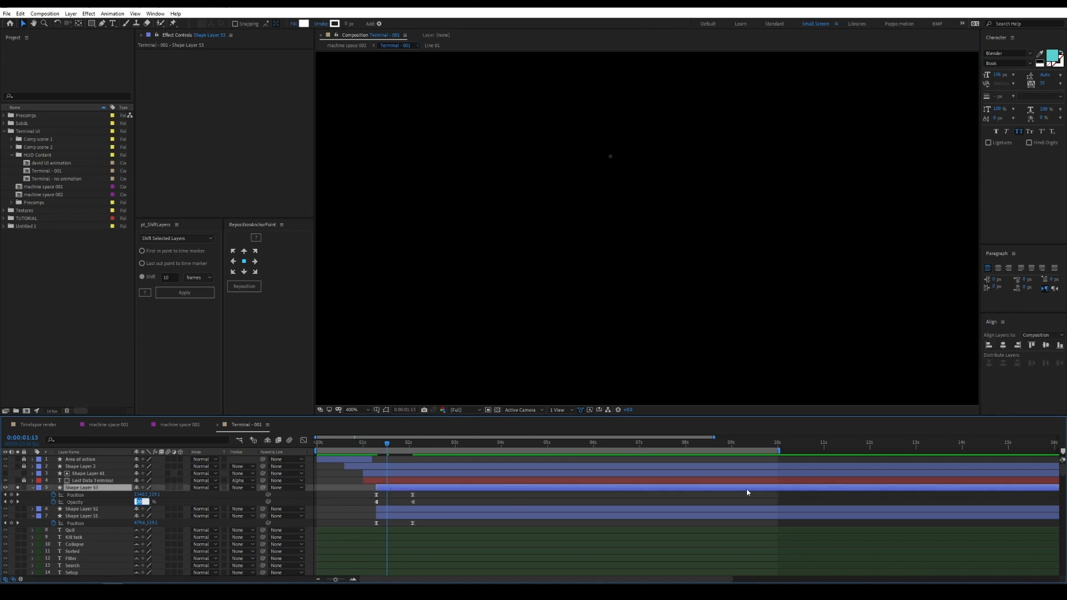
pyautogui.write('10')
pyautogui.press('Return')
pyautogui.click(397, 446)
pyautogui.click(142, 502)
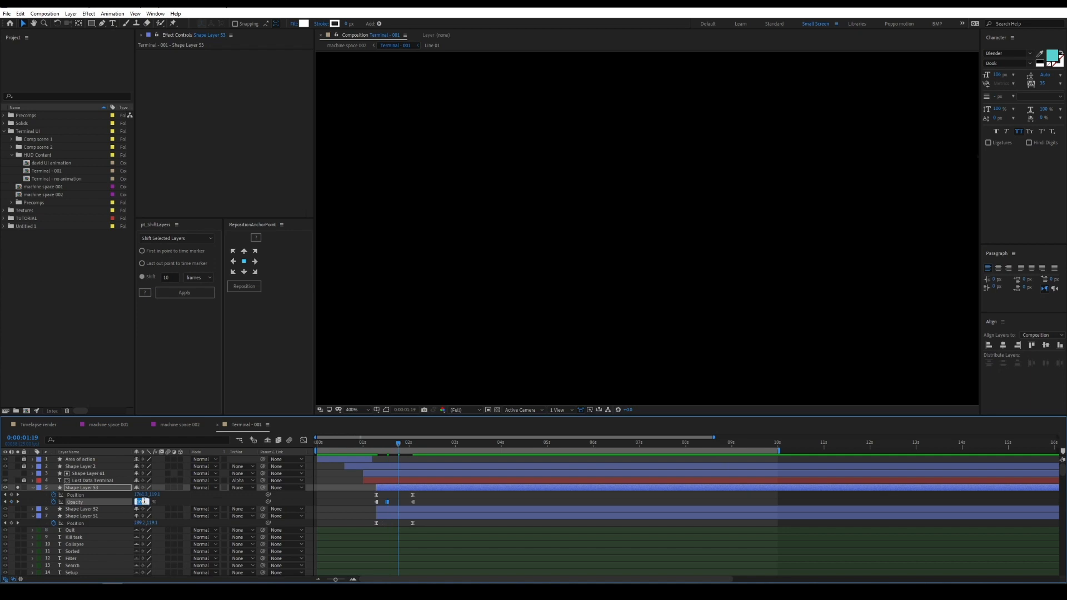
pyautogui.write('50')
pyautogui.press('Return')
# Add another keyframe with lowered opacity to Shape Layer 53 shortly before its last opacity keyframe
pyautogui.click(404, 446)
pyautogui.press('pagedown')
pyautogui.moveTo(137, 502); pyautogui.dragTo(128, 503)
# Preview the flicker of the moving dot from 0:00:01:07
pyautogui.scroll(-2, 614, 269)
pyautogui.click(379, 444)
pyautogui.moveTo(379, 445); pyautogui.dragTo(376, 445)
pyautogui.scroll(-2, 585, 257)
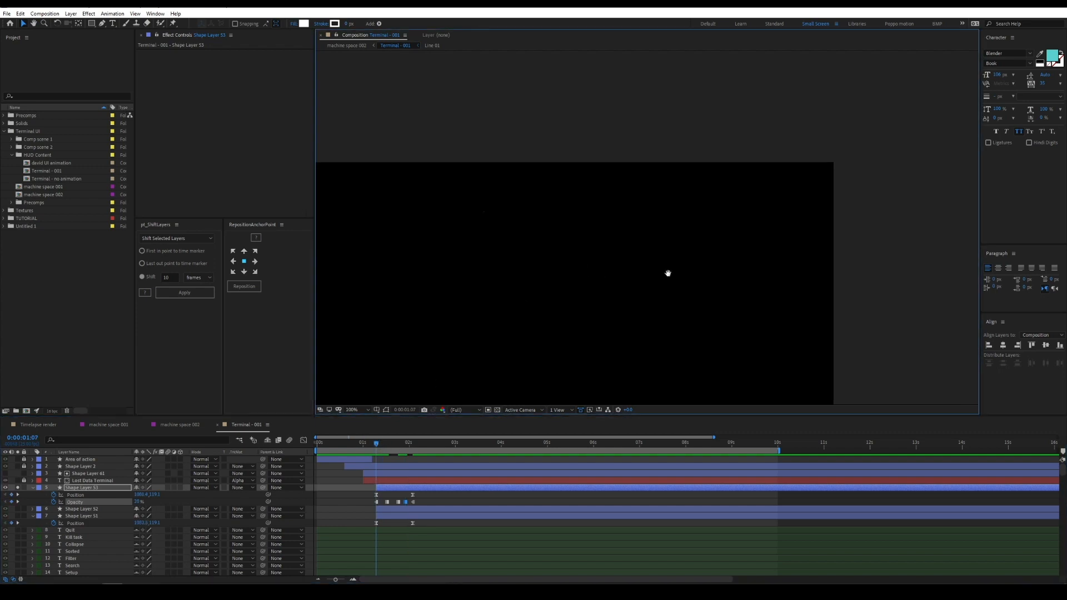
pyautogui.scroll(2, 458, 247)
pyautogui.press('v')
pyautogui.scroll(-2, 542, 255)
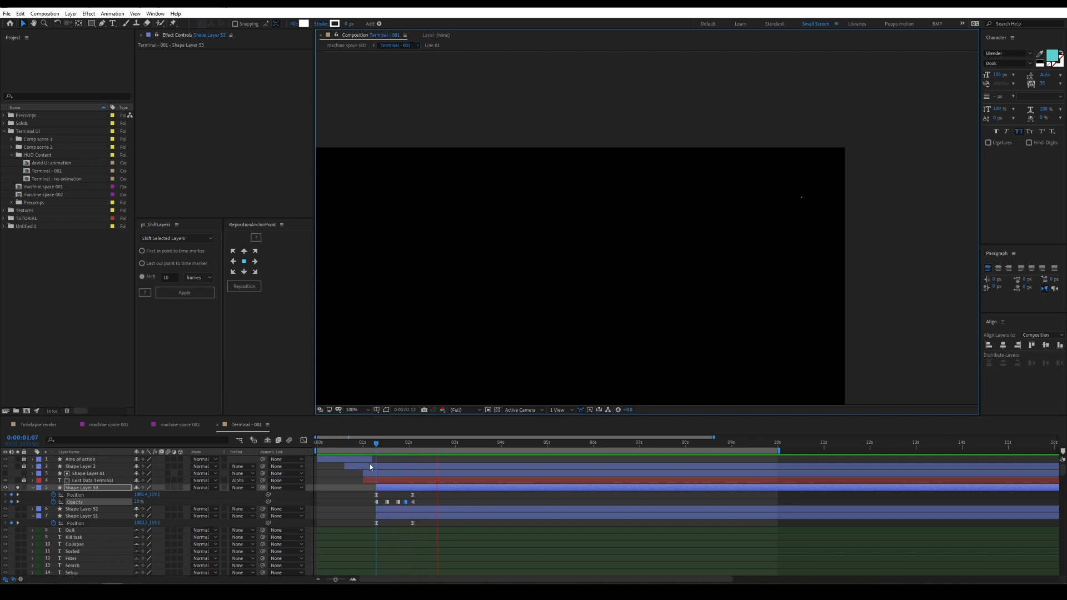
pyautogui.moveTo(408, 443); pyautogui.dragTo(376, 443)
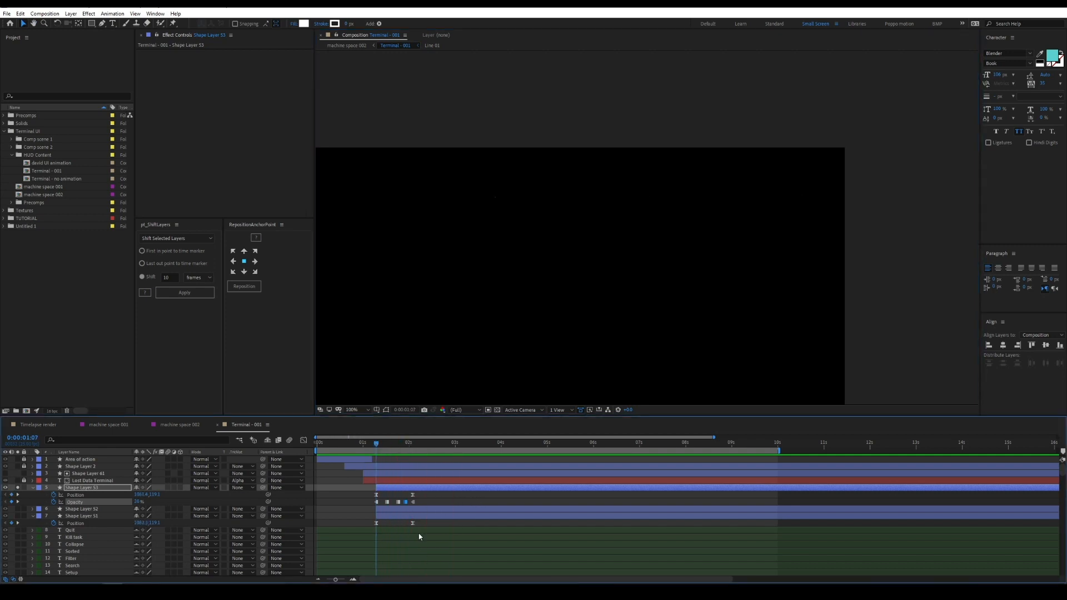
# Select all of Shape Layer 53's opacity keyframes and start saving them as an animation preset named pokopoko
pyautogui.moveTo(424, 503); pyautogui.dragTo(335, 505)
pyautogui.moveTo(429, 499); pyautogui.dragTo(361, 502)
pyautogui.click(112, 14)
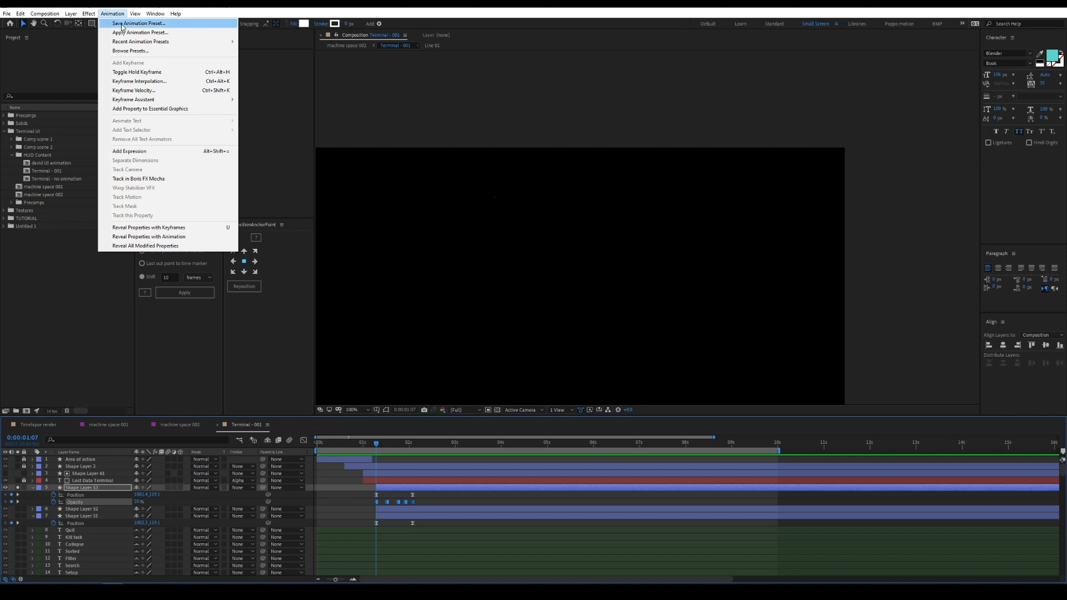
pyautogui.click(122, 23)
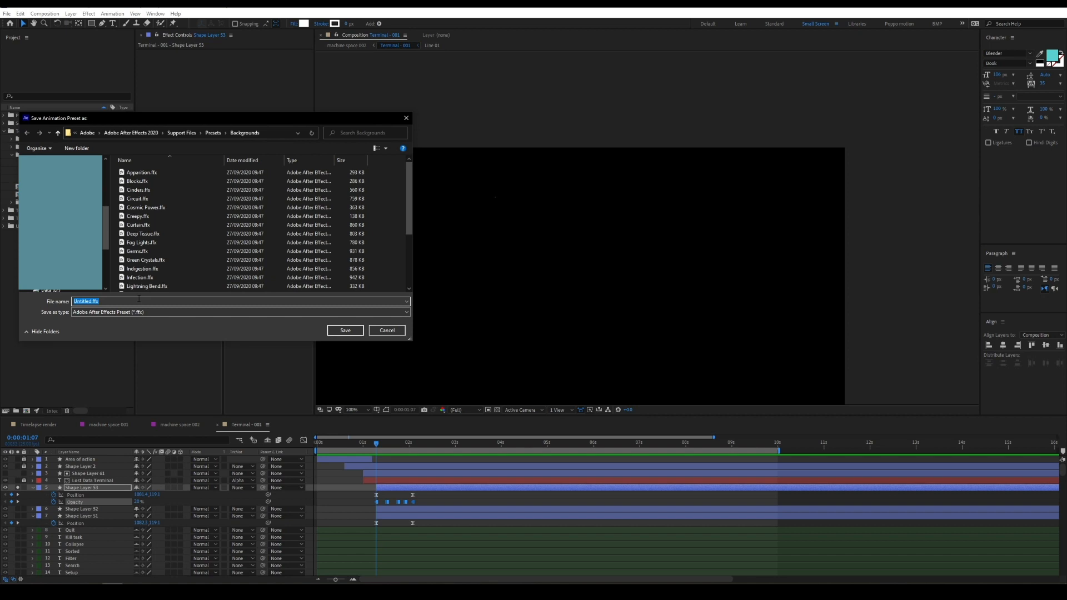
pyautogui.write('pokopok')
# Save the preset in the INPUT folder of UI - Styleframes, accepting the location outside the default presets folders
pyautogui.scroll(-3, 412, 193)
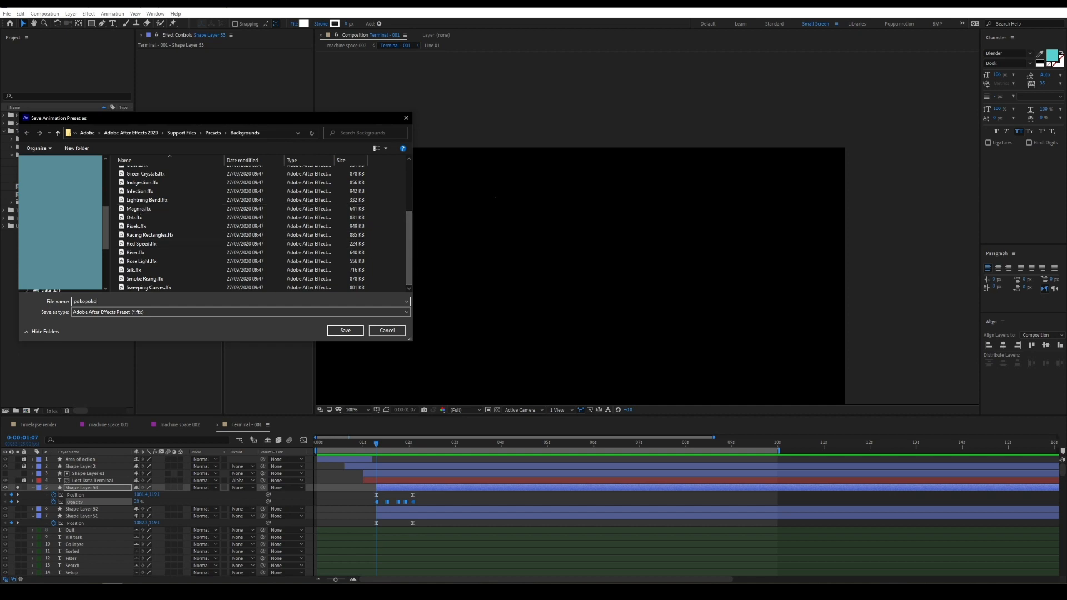
pyautogui.scroll(2, 61, 222)
pyautogui.click(61, 223)
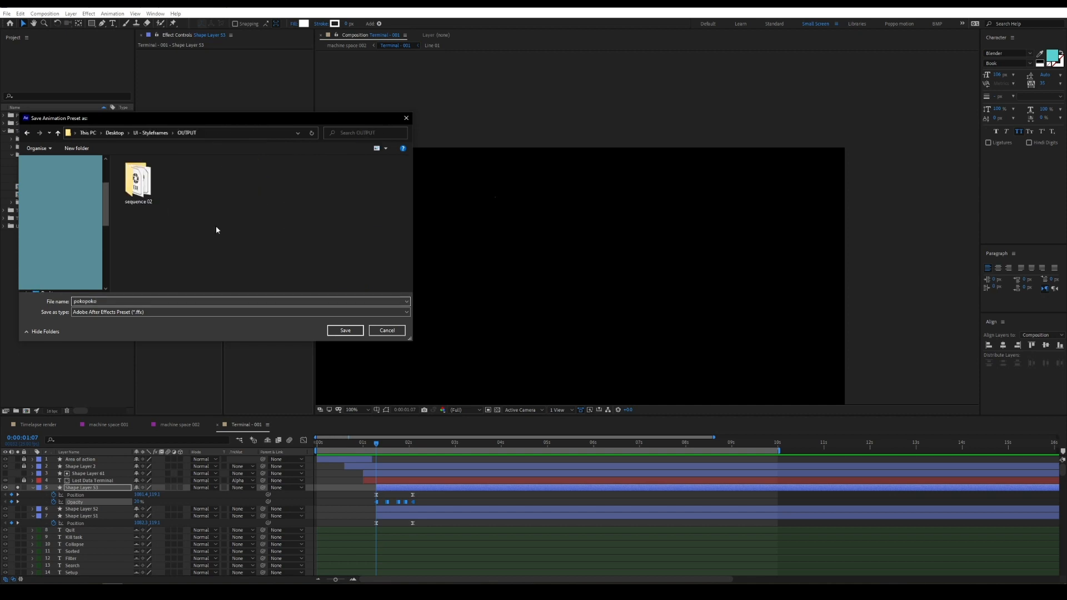
pyautogui.click(150, 135)
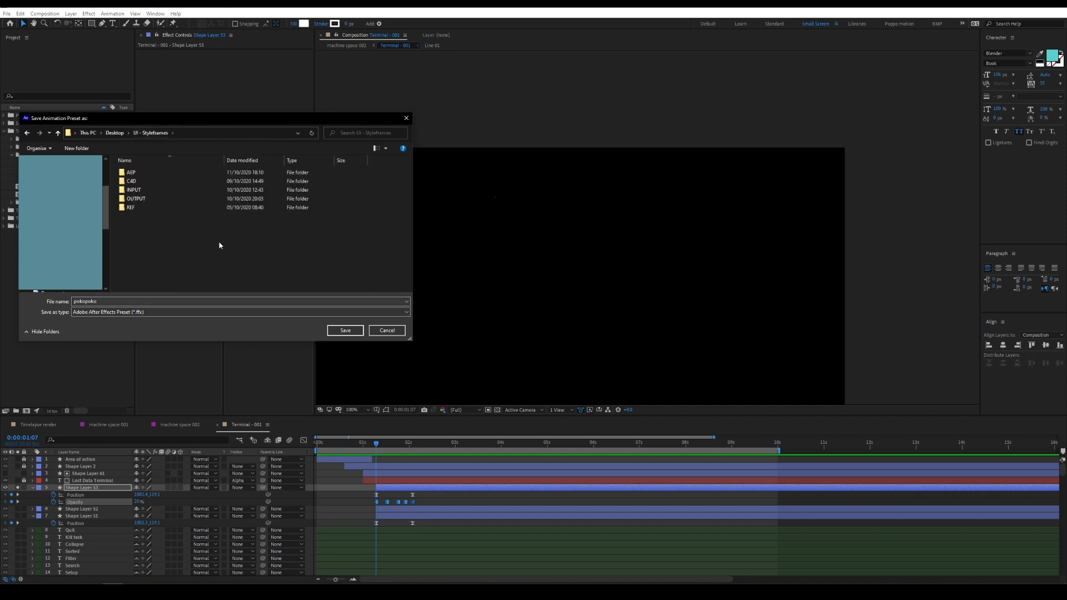
pyautogui.doubleClick(133, 190)
pyautogui.click(122, 303)
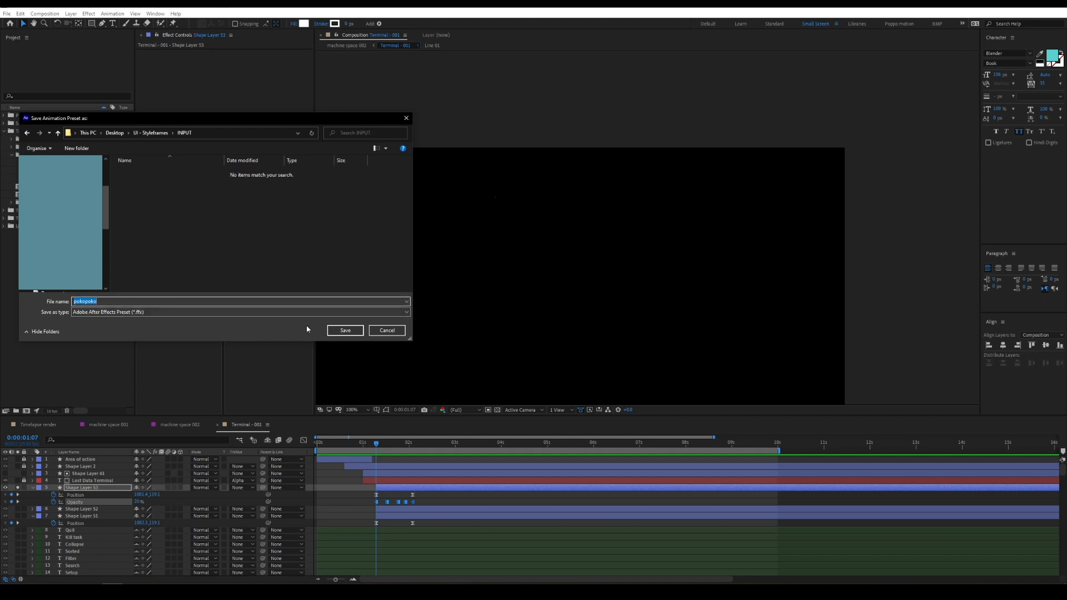
pyautogui.click(346, 330)
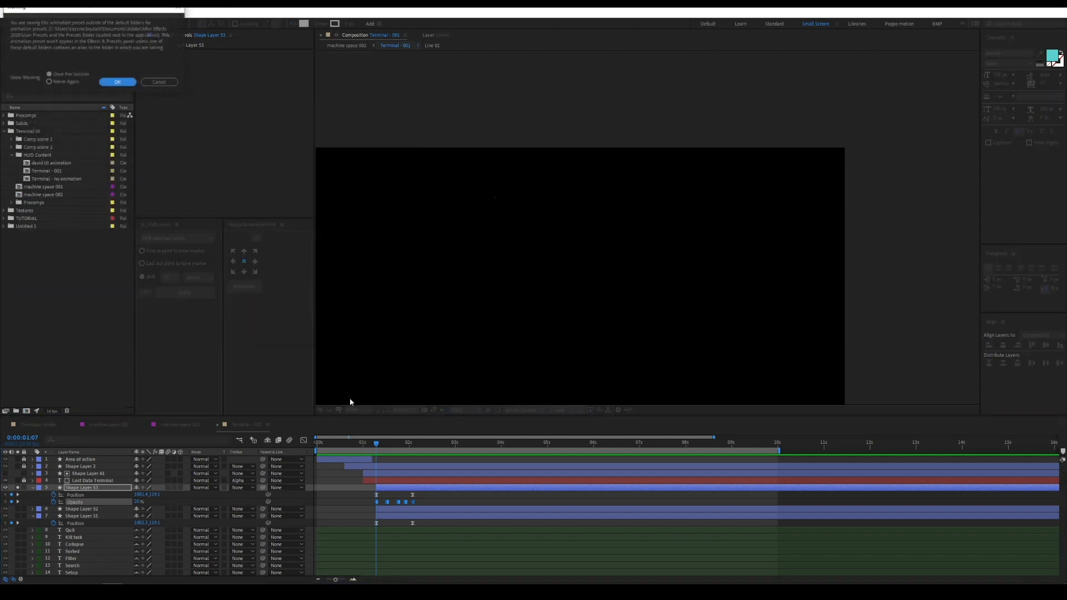
pyautogui.click(118, 81)
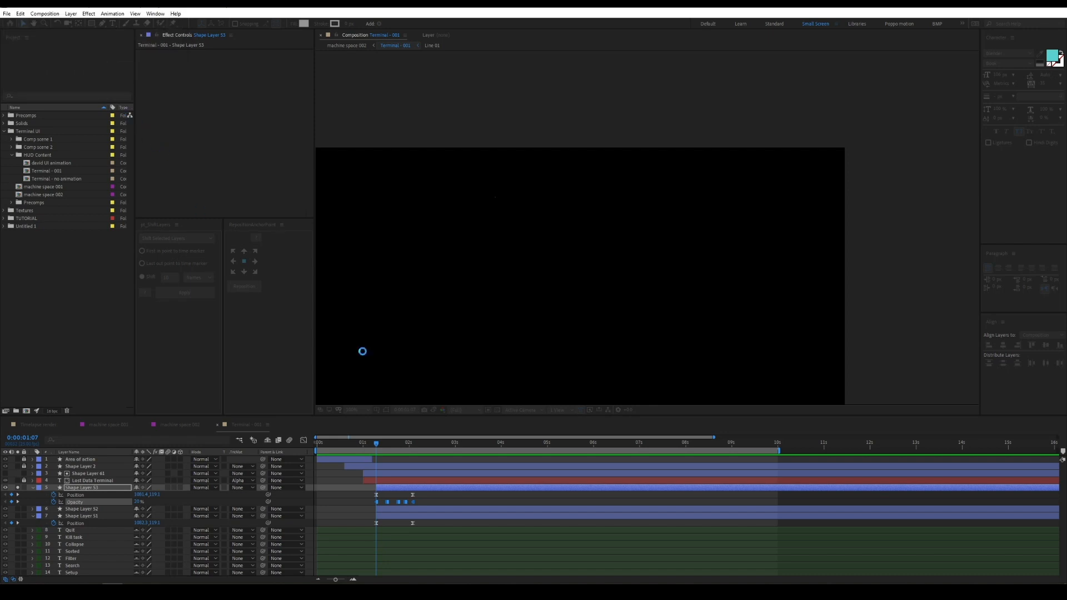
pyautogui.click(430, 504)
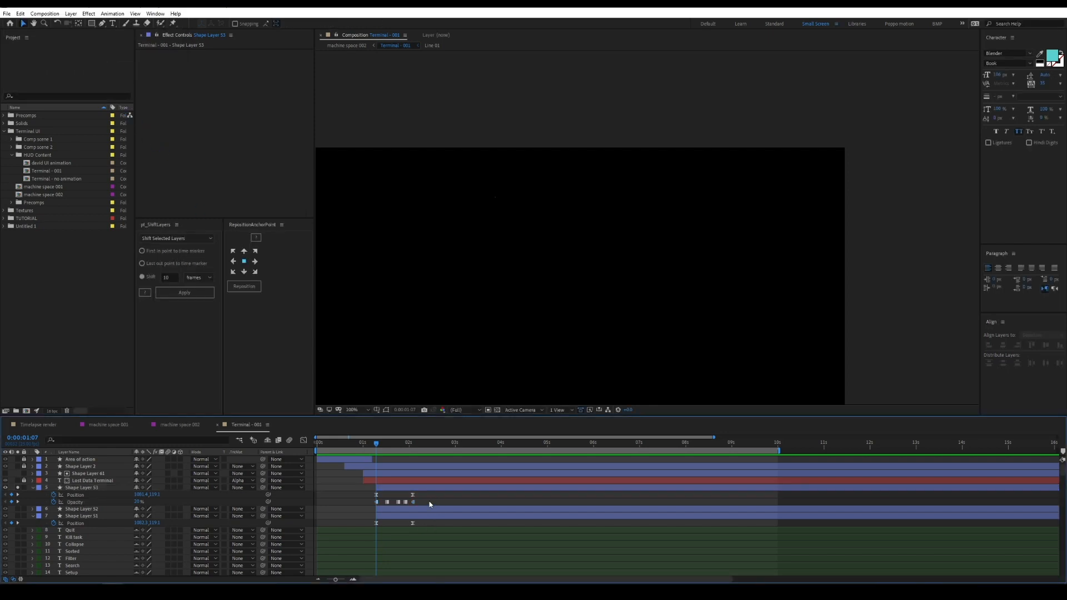
# Unsolo Shape Layer 53 and apply the pokopoko animation preset to Shape Layers 52 and 51 at 0:00:01:07
pyautogui.click(17, 488)
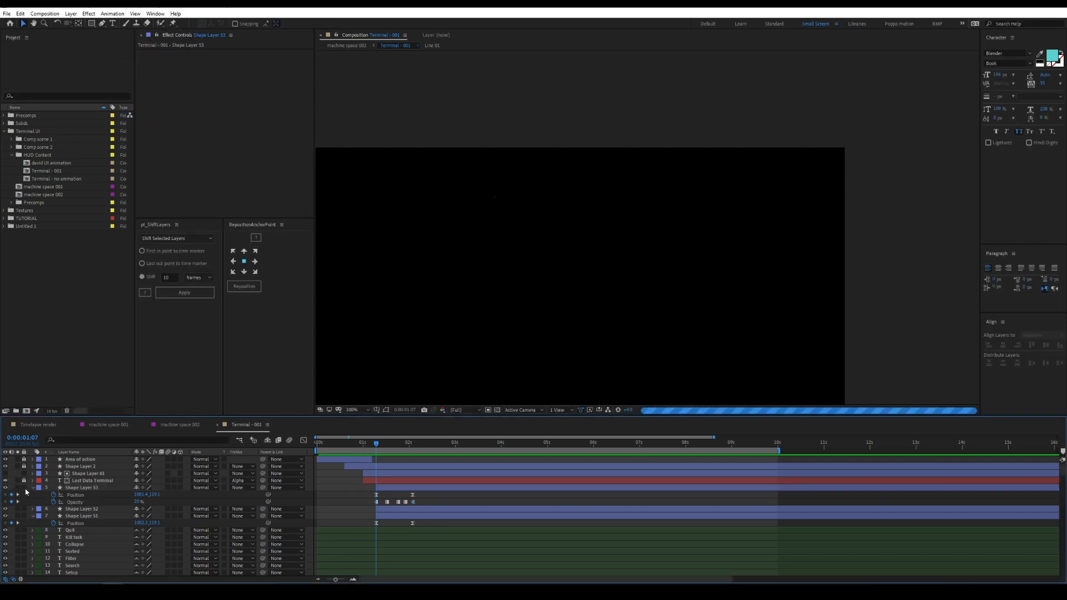
pyautogui.click(89, 508)
pyautogui.keyDown('shift'); pyautogui.click(89, 516); pyautogui.keyUp('shift')
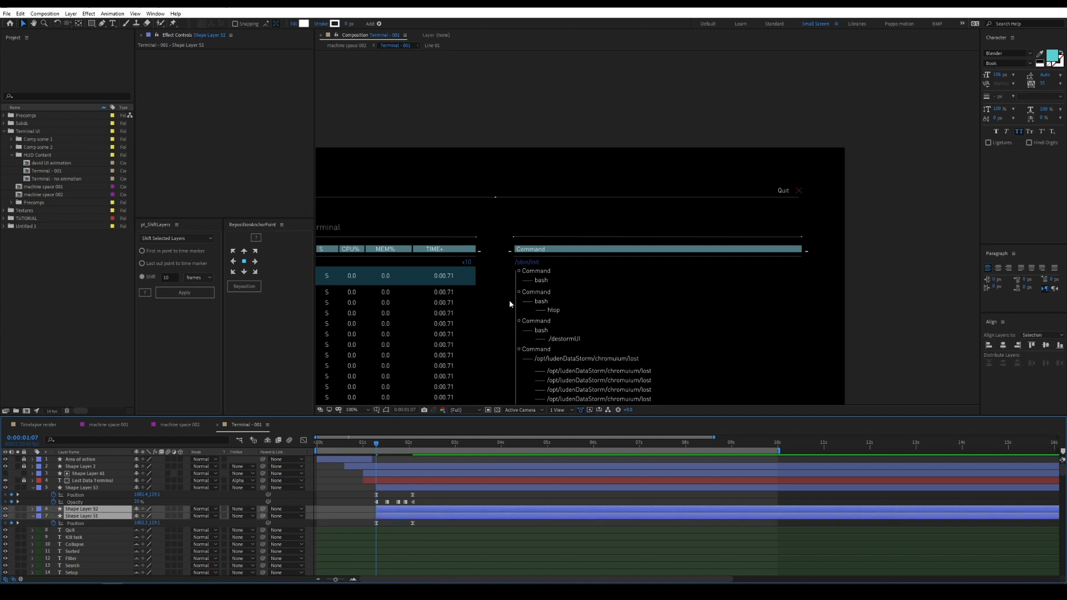
pyautogui.hscroll(-6, 509, 299)
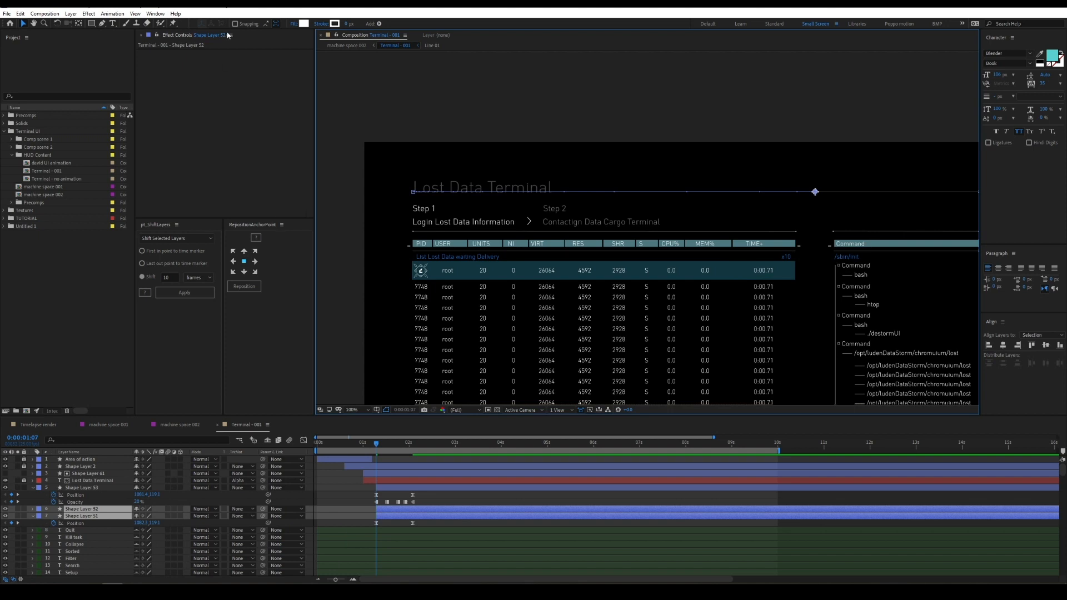
pyautogui.click(115, 14)
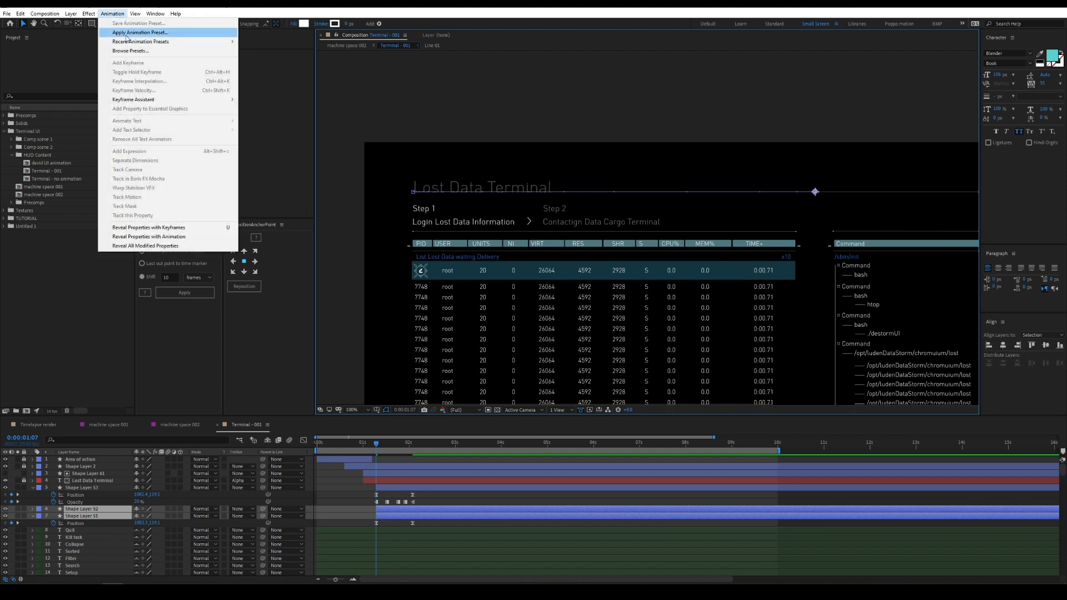
pyautogui.moveTo(150, 43)
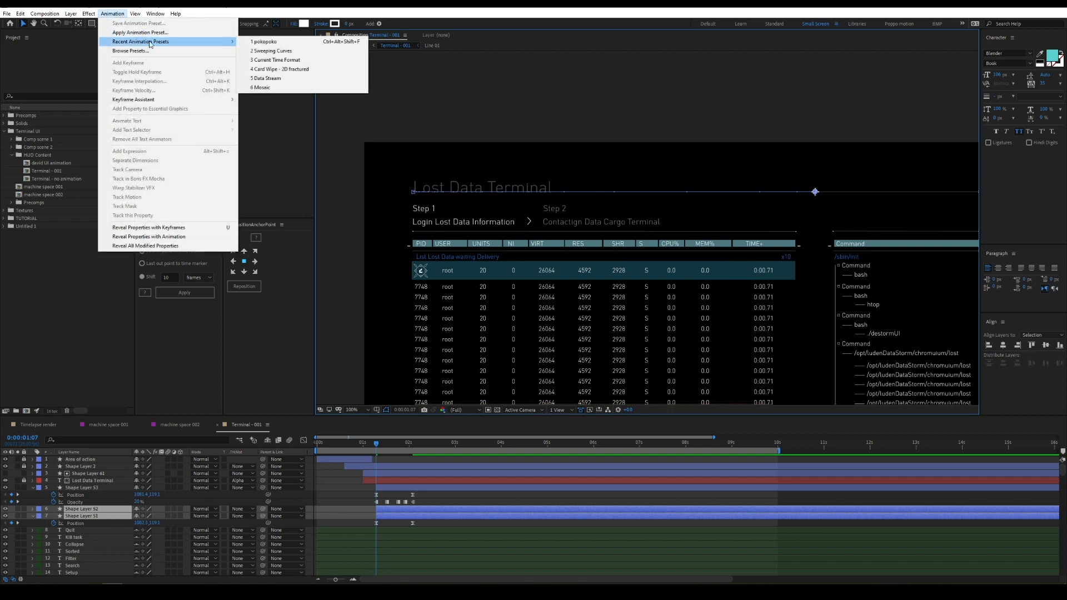
pyautogui.click(285, 40)
pyautogui.click(545, 533)
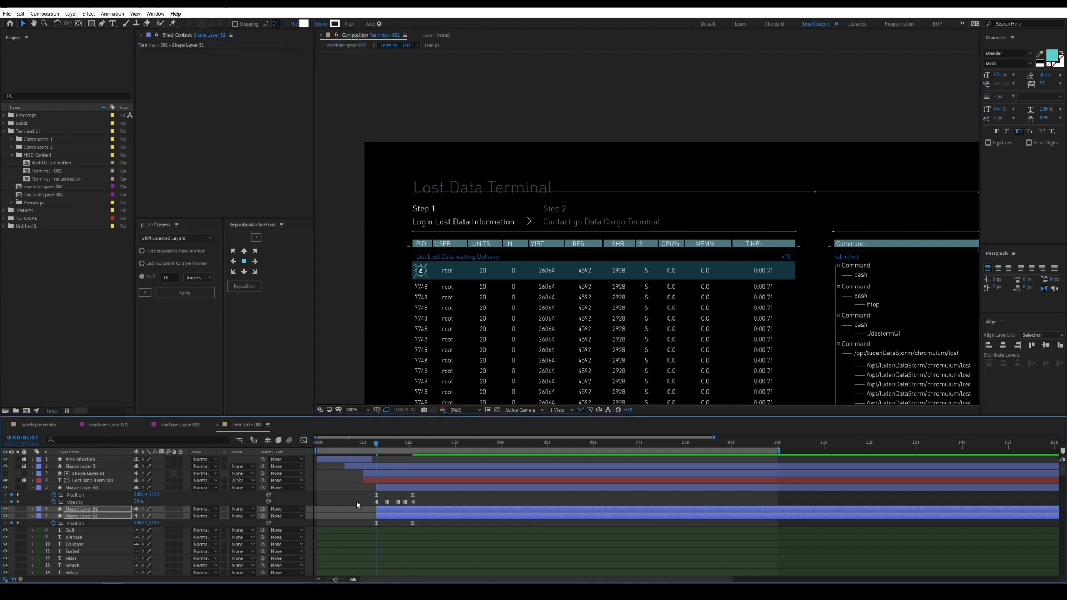
# Preview the dots from 0:00:01:07 and reveal the opacity keyframes of Shape Layers 52 and 51
pyautogui.press('space')
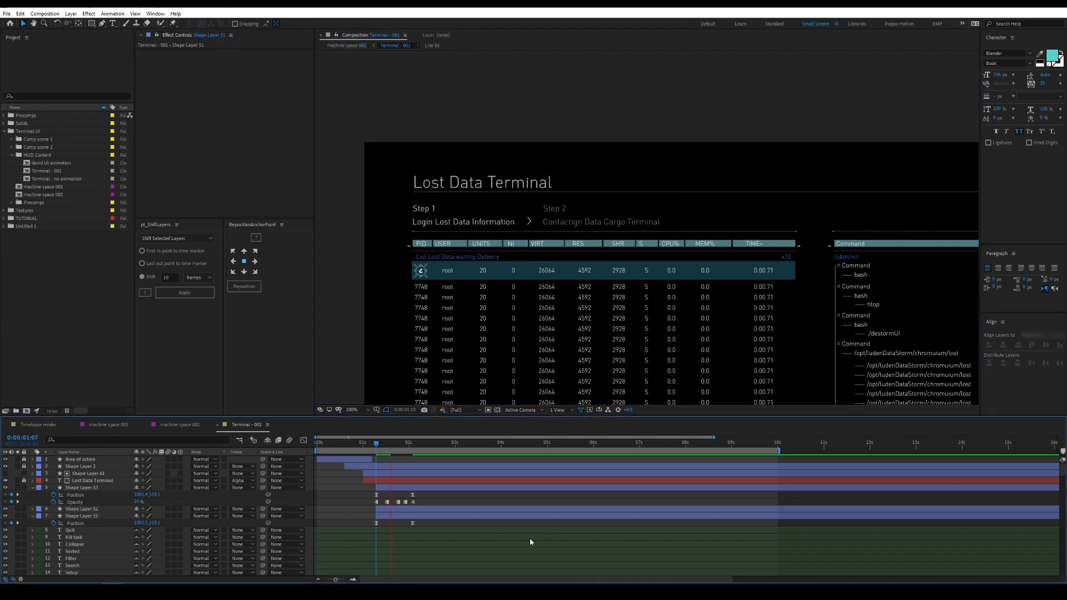
pyautogui.press('space')
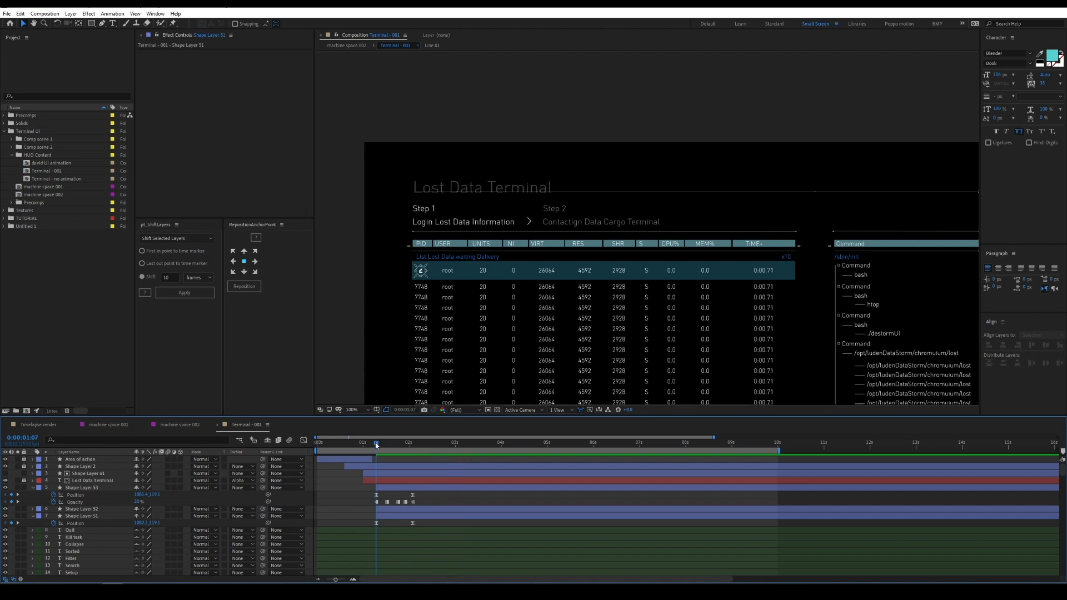
pyautogui.click(391, 508)
pyautogui.keyDown('shift'); pyautogui.click(391, 517); pyautogui.keyUp('shift')
pyautogui.press('t')
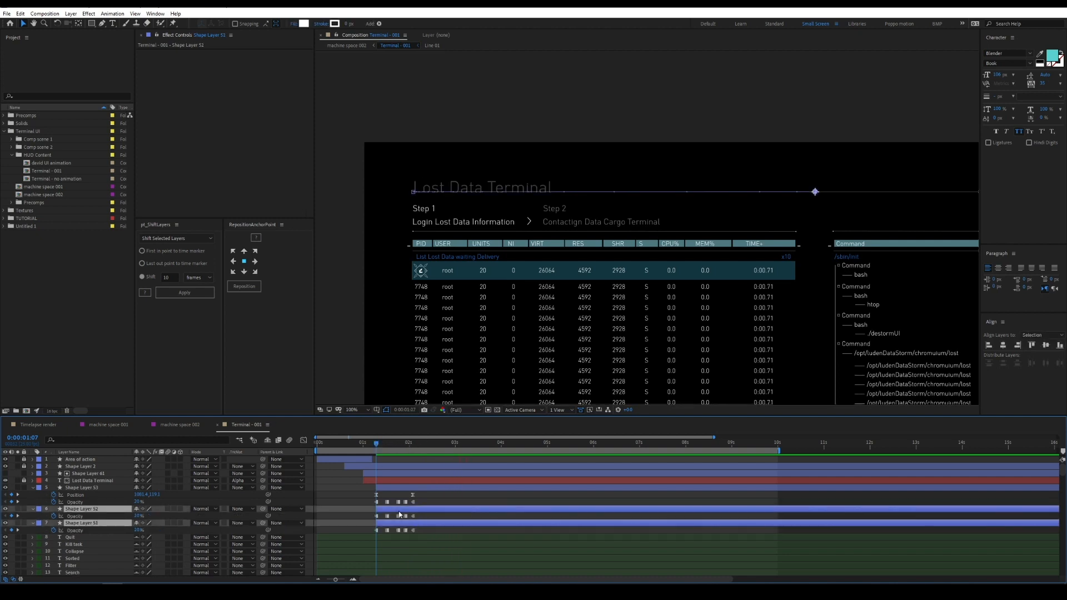
# Shift Shape Layers 52 and 51 to start a few frames after Shape Layer 53 and preview from 0:00:00:24
pyautogui.click(768, 278)
pyautogui.moveTo(705, 286); pyautogui.dragTo(609, 259)
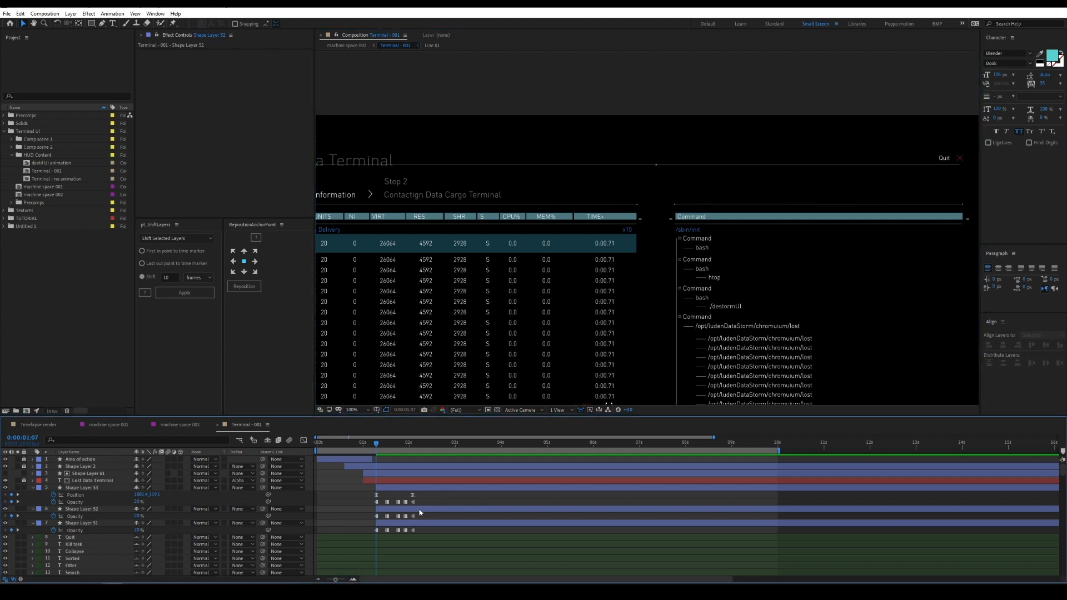
pyautogui.moveTo(418, 523); pyautogui.dragTo(423, 523)
pyautogui.click(364, 443)
pyautogui.click(361, 443)
pyautogui.press('space')
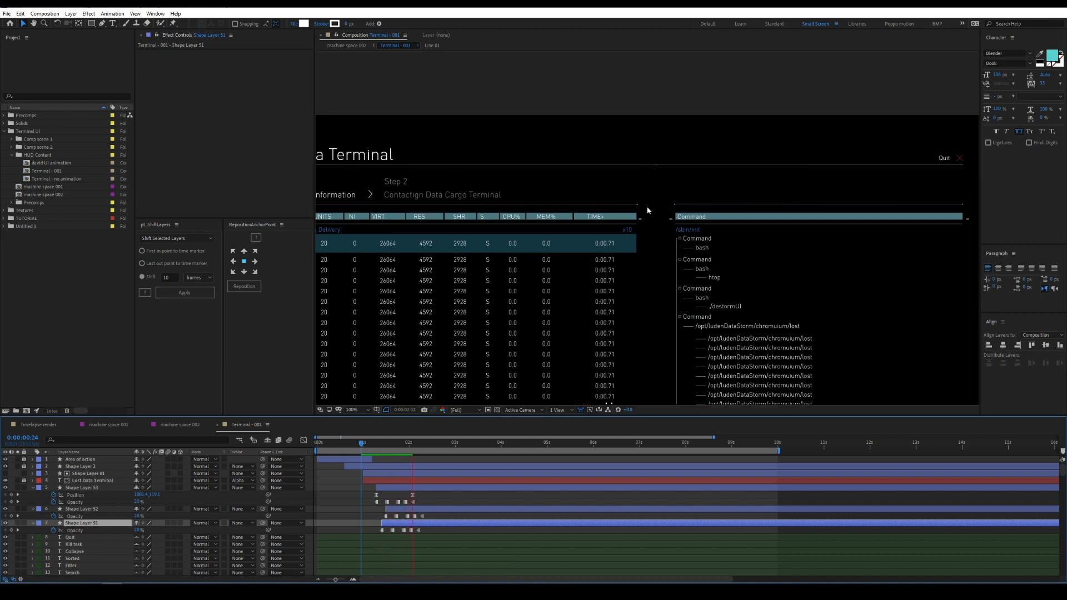
# Solo the layers from Area of action through Shape Layer 51, preview them from the start and save the project
pyautogui.moveTo(412, 446); pyautogui.dragTo(231, 443)
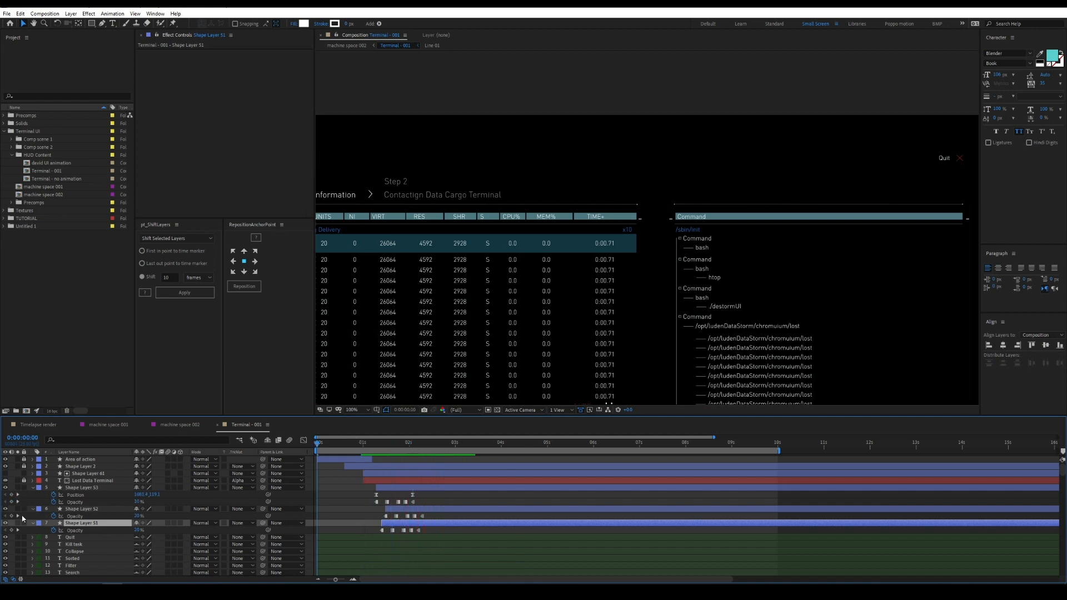
pyautogui.moveTo(17, 522); pyautogui.dragTo(17, 460)
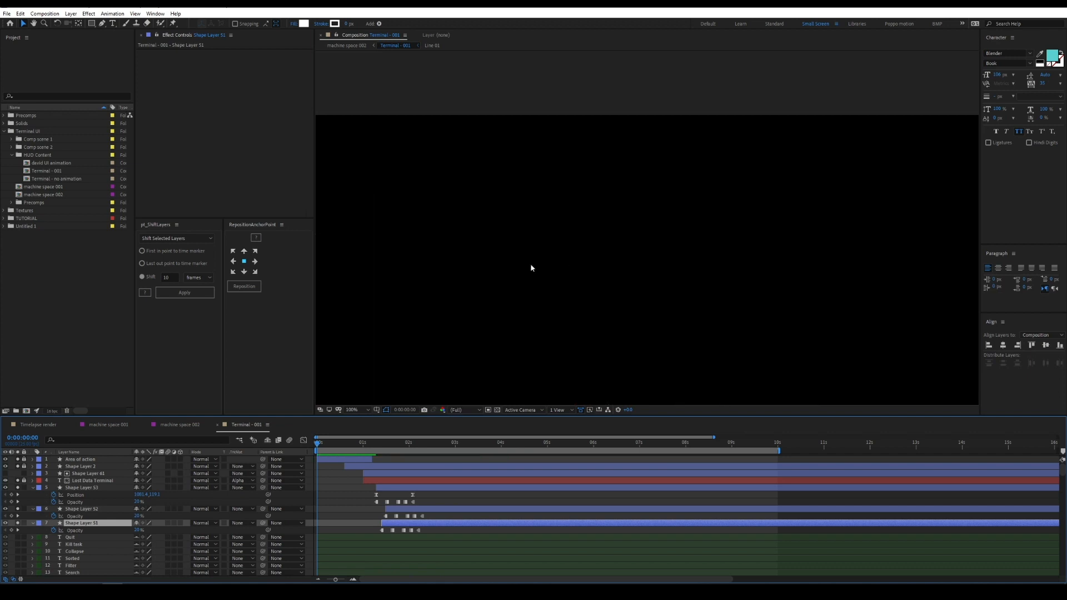
pyautogui.scroll(-1, 530, 264)
pyautogui.press('space')
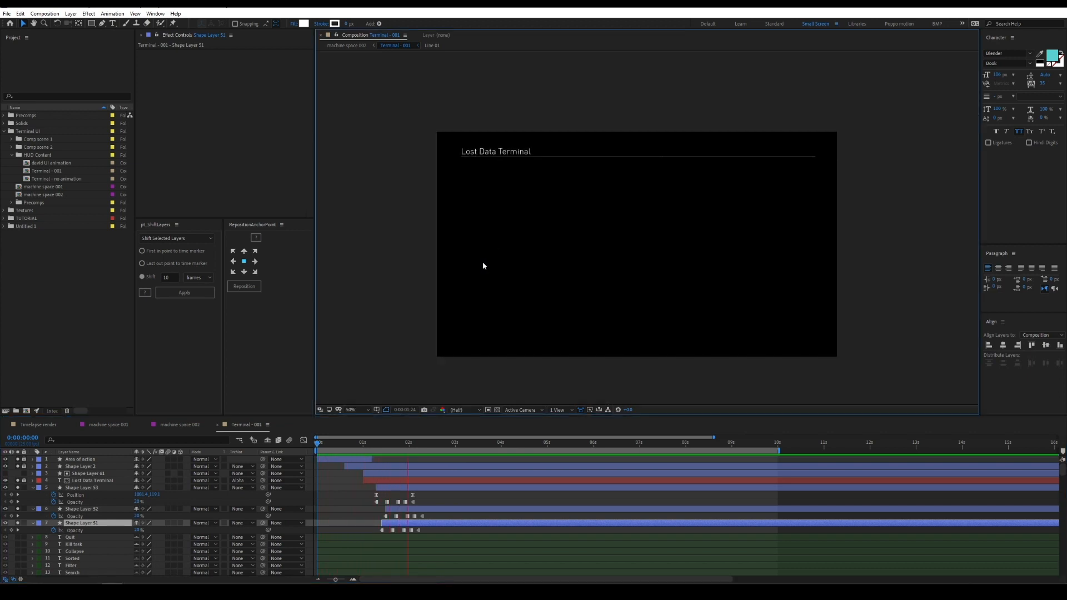
pyautogui.hotkey('ctrl', 's')
# End the work area at about 3 seconds and unsolo the animated layers at 0:00:01:23
pyautogui.click(342, 498)
pyautogui.click(406, 443)
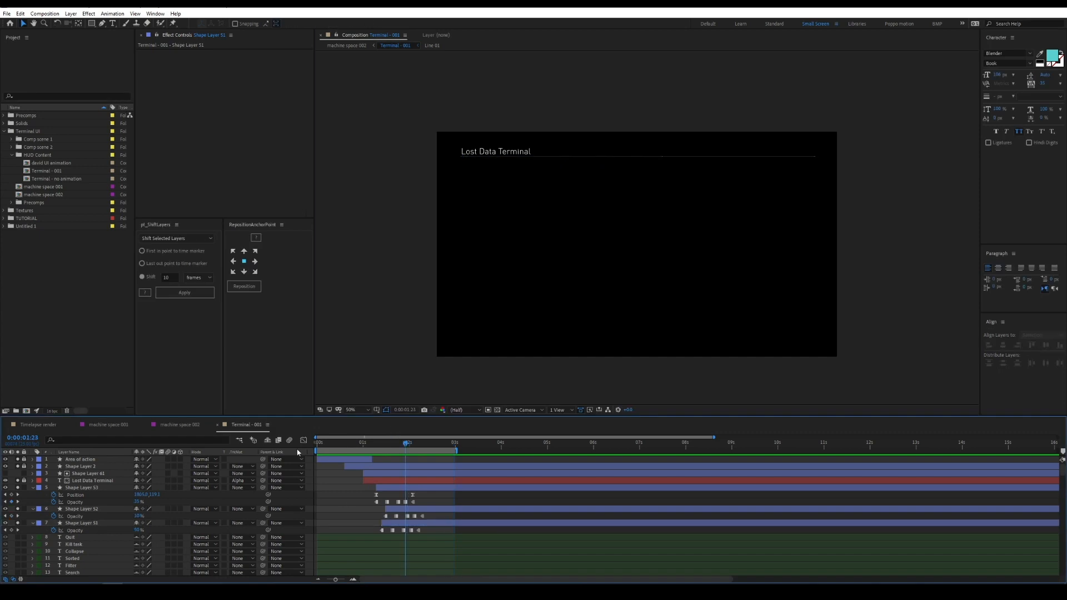
pyautogui.moveTo(18, 460); pyautogui.dragTo(18, 526)
# Collapse the properties of the three dot layers and bring the Step 1 and Login Lost Data Information text layers to the top of the stack
pyautogui.click(471, 165)
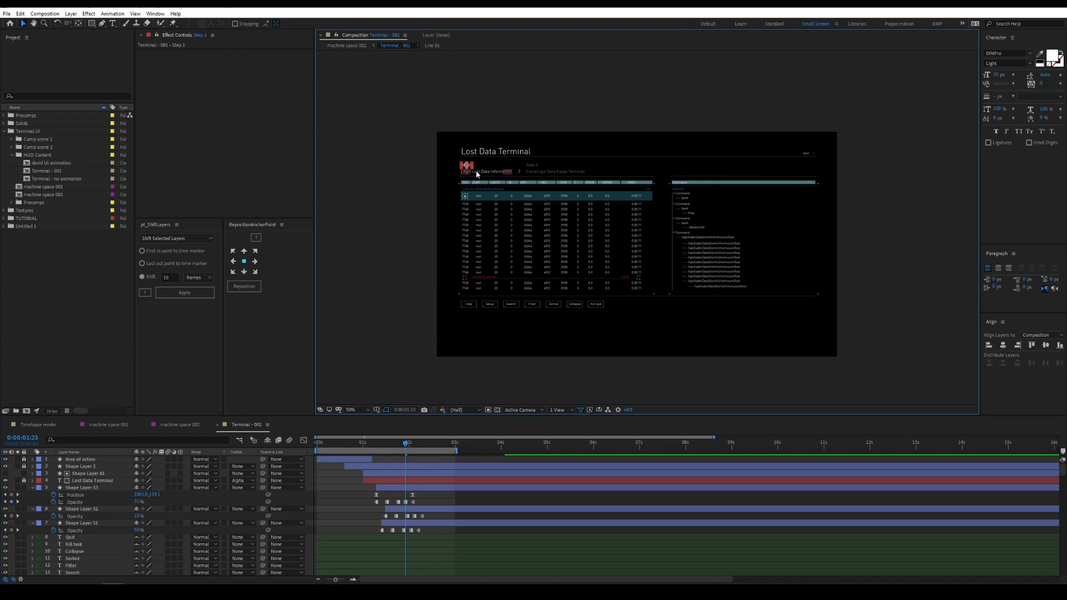
pyautogui.press('.')
pyautogui.press('.')
pyautogui.moveTo(665, 265); pyautogui.dragTo(855, 302)
pyautogui.moveTo(423, 171); pyautogui.dragTo(678, 265)
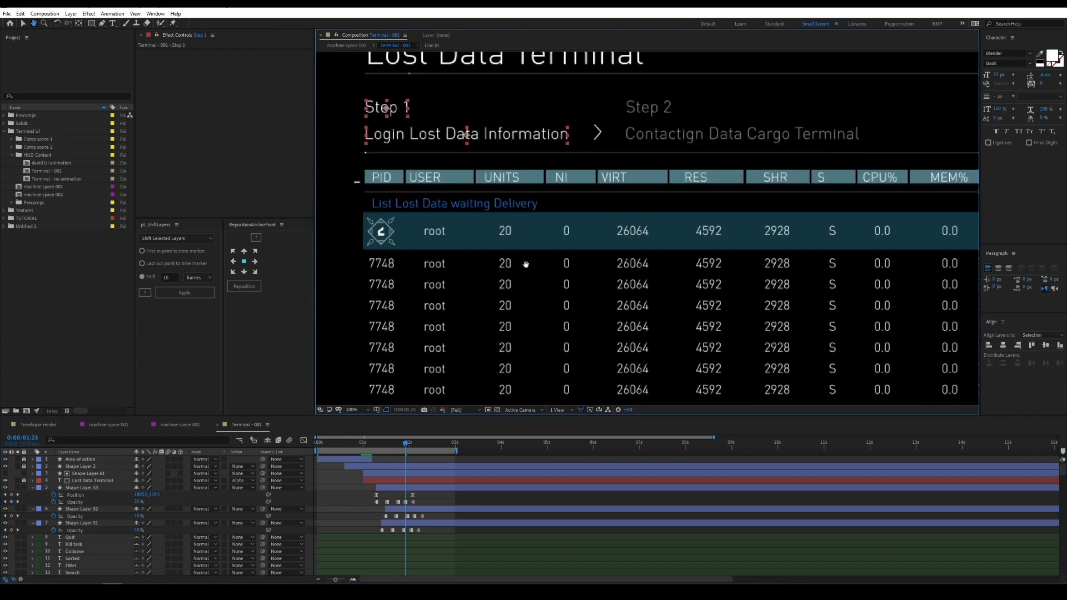
pyautogui.moveTo(433, 82); pyautogui.dragTo(511, 172)
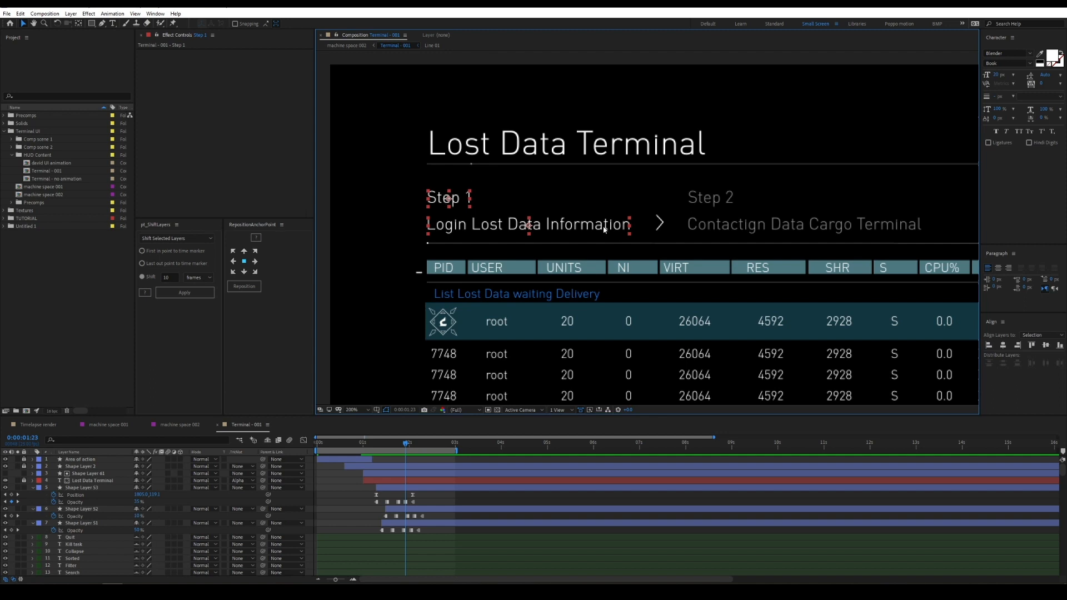
pyautogui.click(31, 487)
pyautogui.click(32, 495)
pyautogui.click(31, 502)
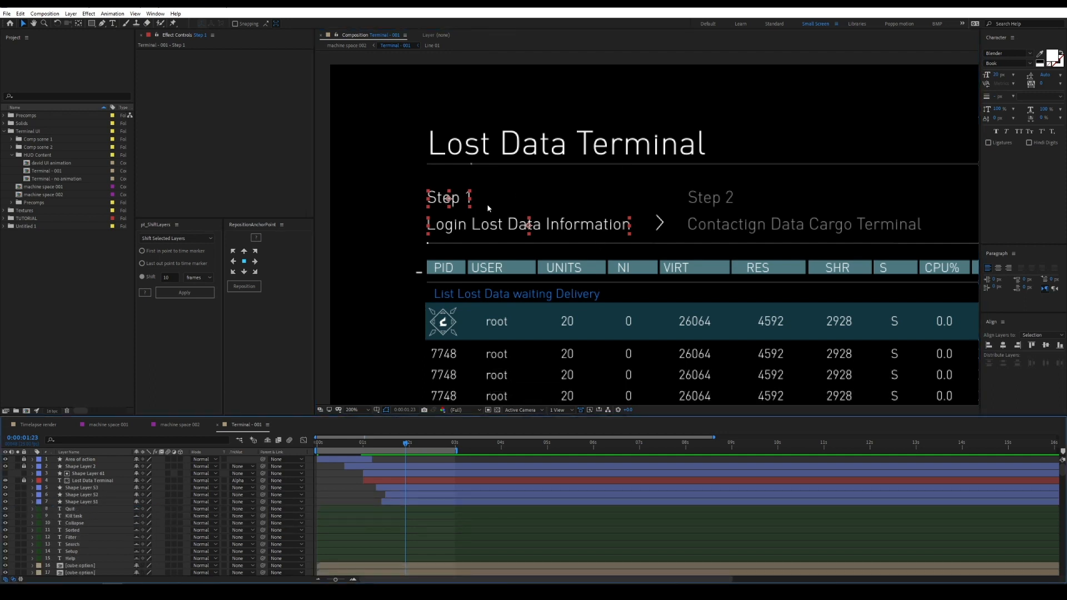
pyautogui.scroll(-15, 404, 500)
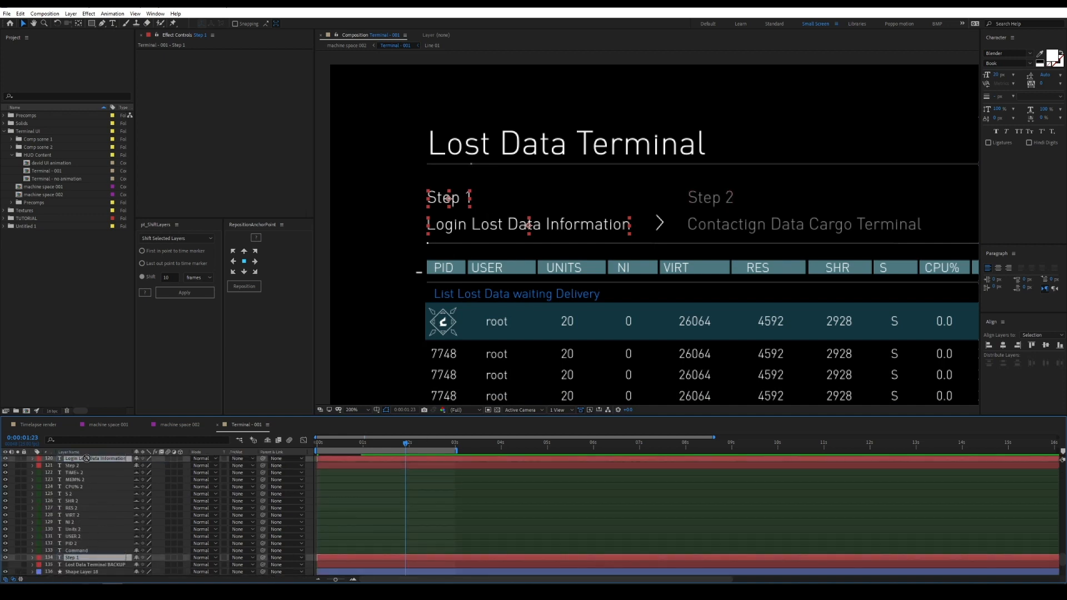
pyautogui.scroll(15, 88, 457)
pyautogui.hotkey('ctrl', 'shift', ']')
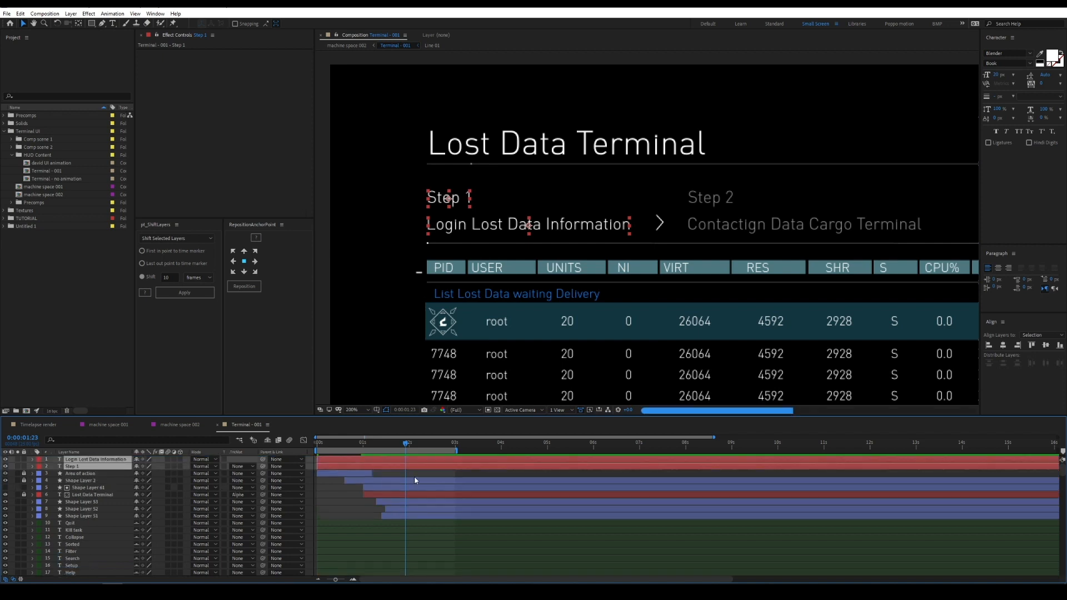
# Trim the starts of the Step 1 and Login Lost Data Information layers to 0:00:01:12 and solo both
pyautogui.moveTo(369, 449); pyautogui.dragTo(385, 449)
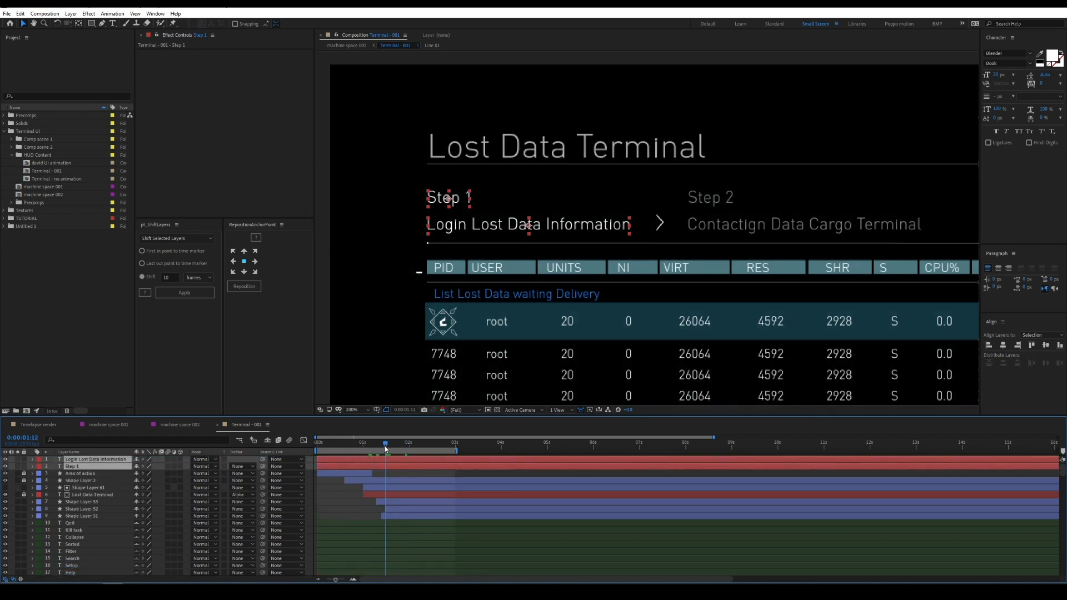
pyautogui.hotkey('alt', '[')
pyautogui.moveTo(19, 460); pyautogui.dragTo(18, 467)
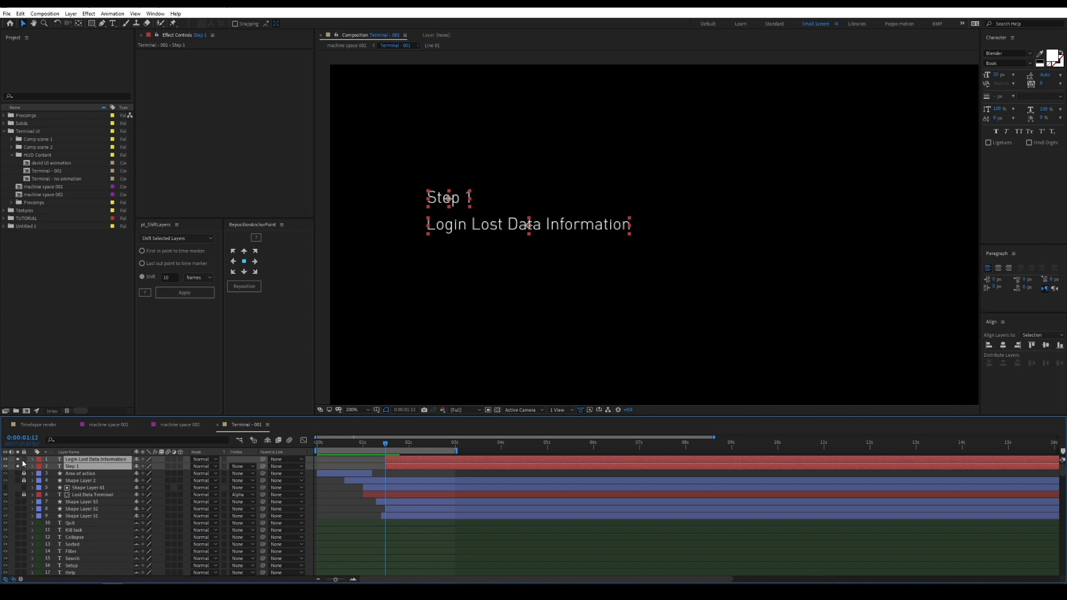
pyautogui.click(404, 472)
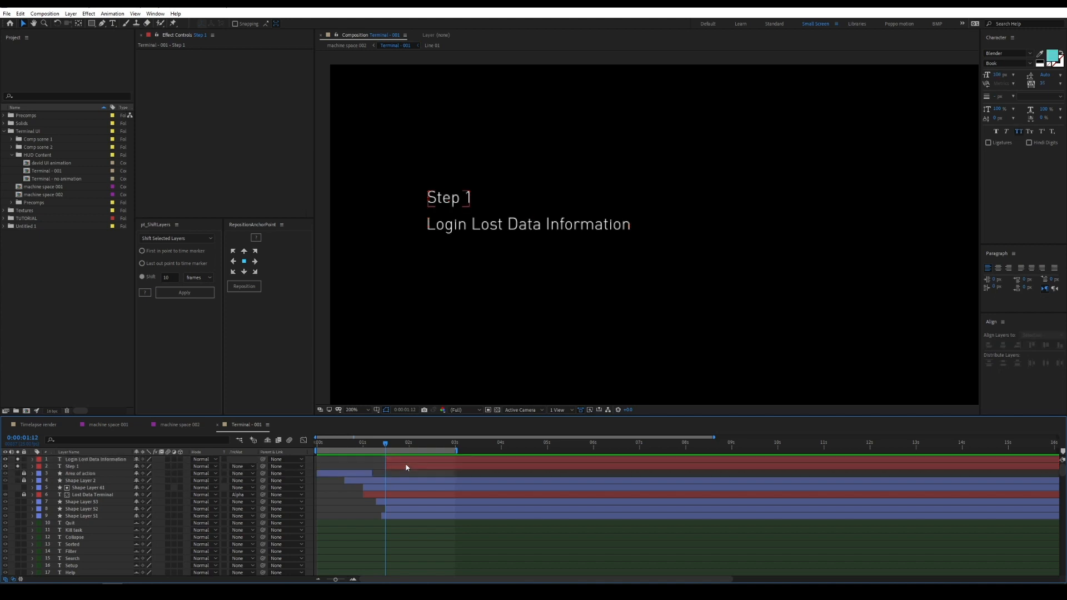
# Make the Login Lost Data Information and Step 1 text layers 3D
pyautogui.click(404, 459)
pyautogui.keyDown('shift'); pyautogui.click(398, 466); pyautogui.keyUp('shift')
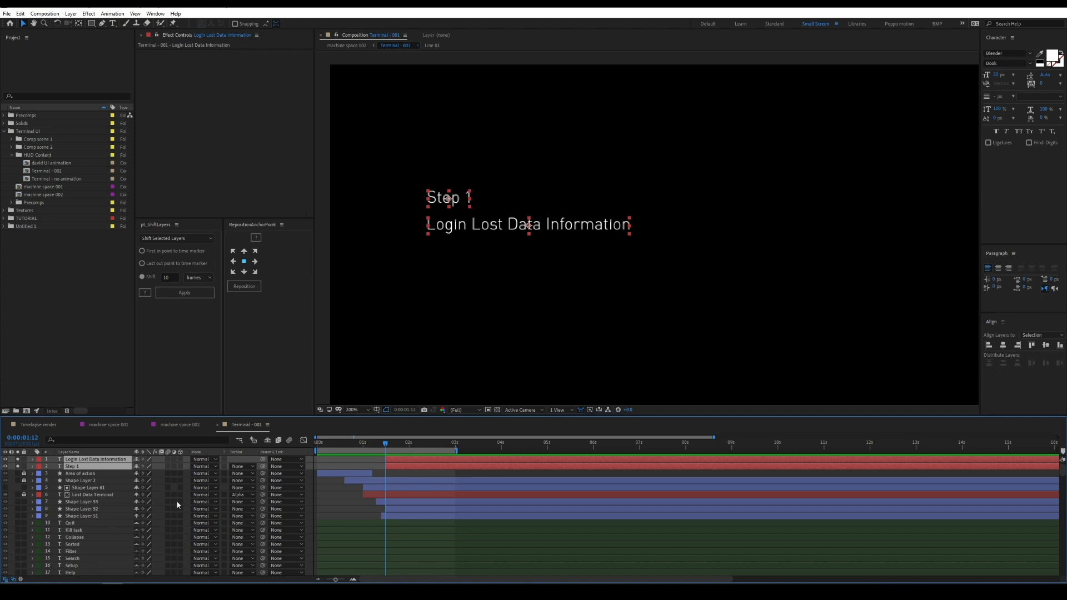
pyautogui.click(180, 460)
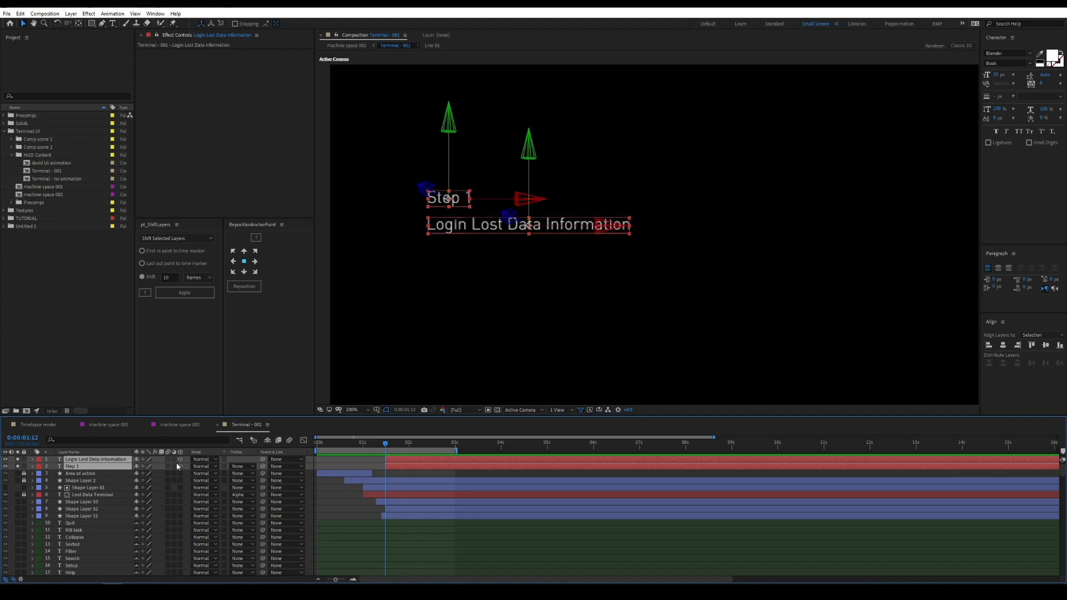
# Add position and opacity keyframes to the Login Lost Data Information and Step 1 layers at 0:00:02:07
pyautogui.press('p')
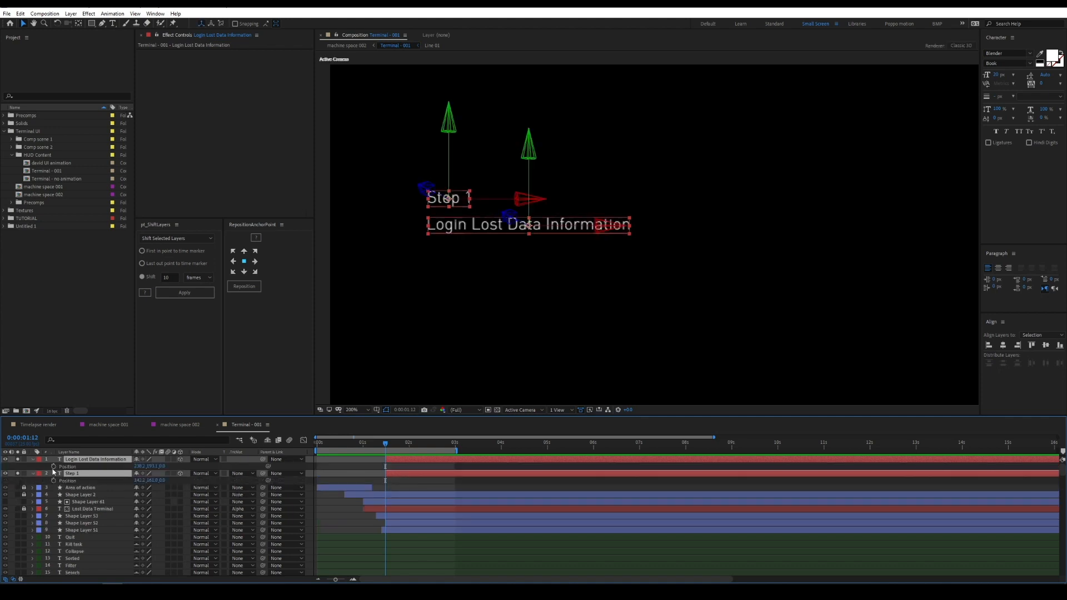
pyautogui.hotkey('shift', 't')
pyautogui.press('space')
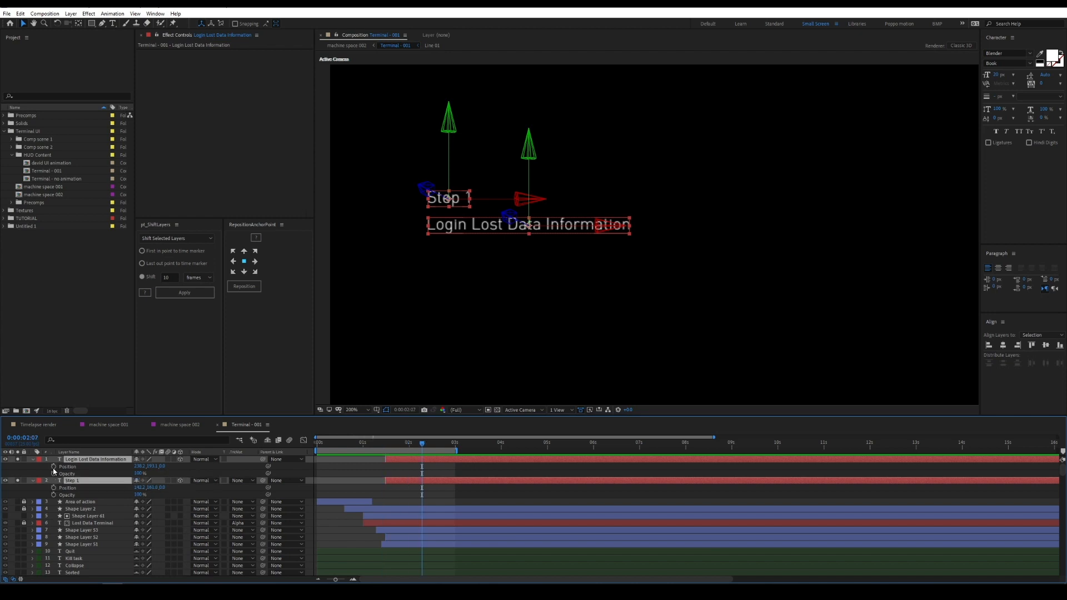
pyautogui.click(53, 466)
pyautogui.click(54, 473)
pyautogui.click(53, 487)
pyautogui.click(53, 495)
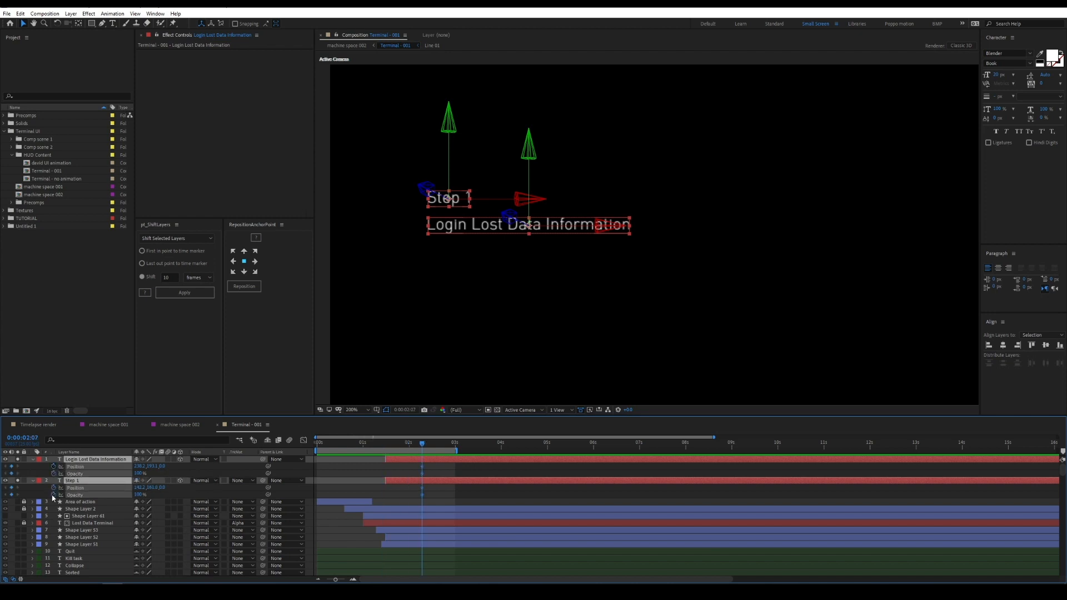
# At 0:00:01:12, push both text layers back in depth and set their opacity to 0%
pyautogui.press('i')
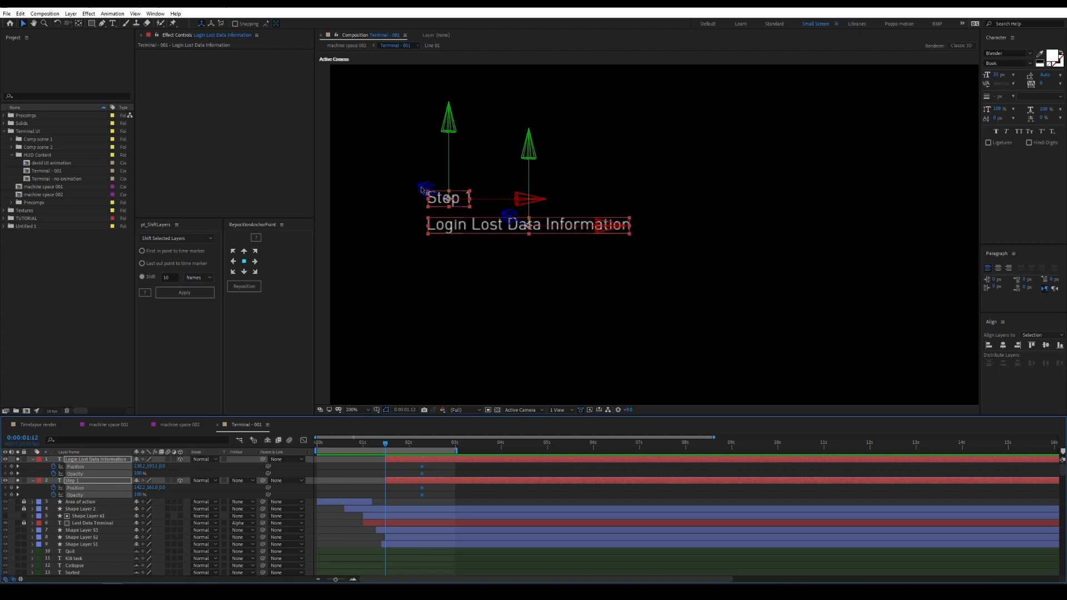
pyautogui.moveTo(425, 190); pyautogui.dragTo(595, 224)
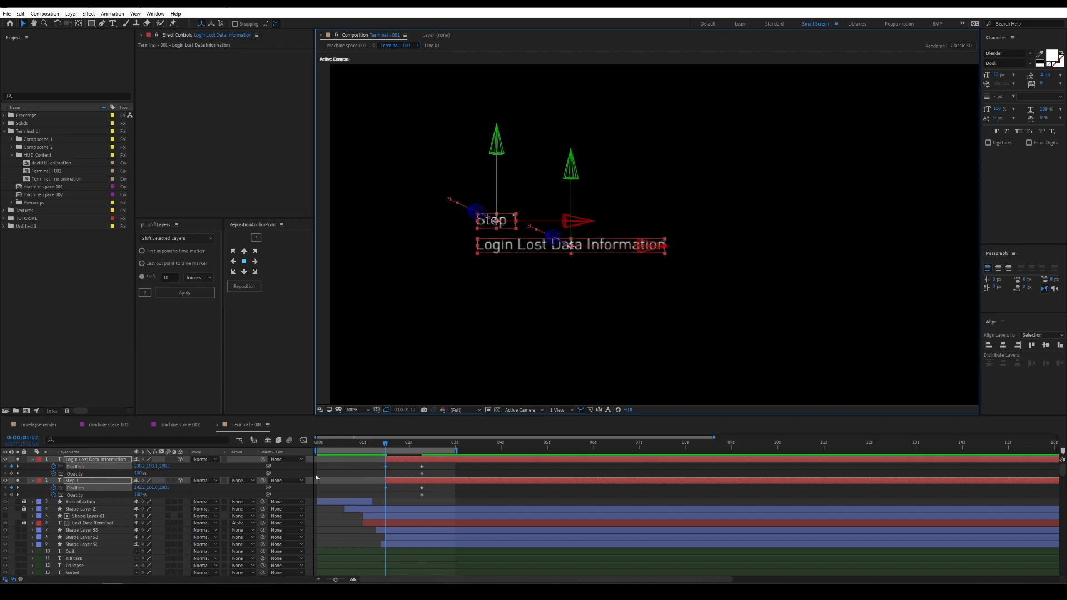
pyautogui.moveTo(138, 476); pyautogui.dragTo(105, 476)
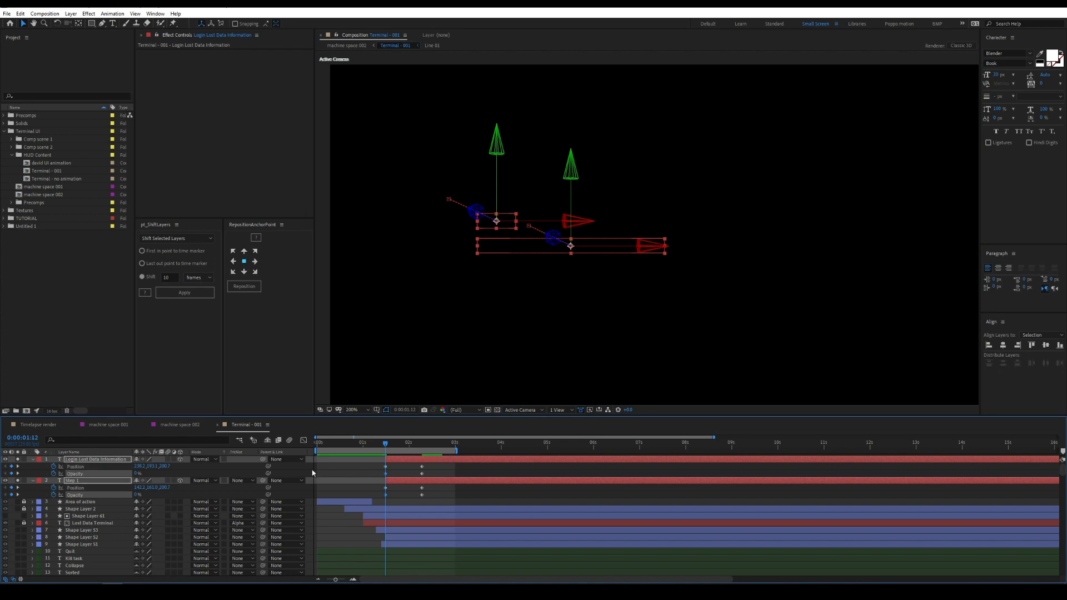
# Apply the recent pokopoko animation preset to the opacity keyframes of both text layers for a flickering fade-in
pyautogui.moveTo(432, 472); pyautogui.dragTo(357, 480)
pyautogui.moveTo(443, 492); pyautogui.dragTo(357, 497)
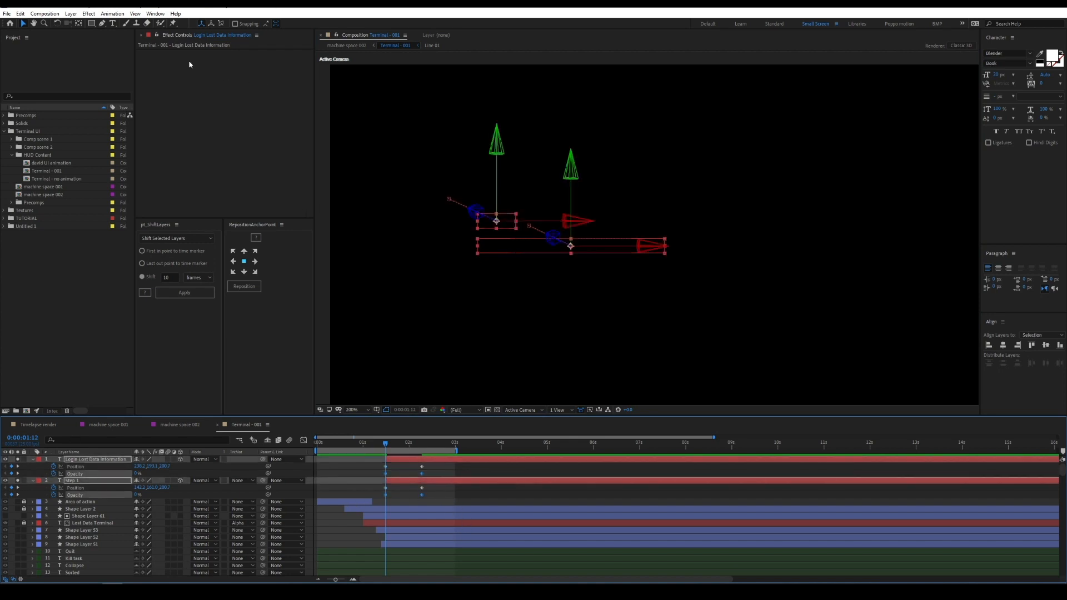
pyautogui.click(112, 13)
pyautogui.moveTo(139, 42)
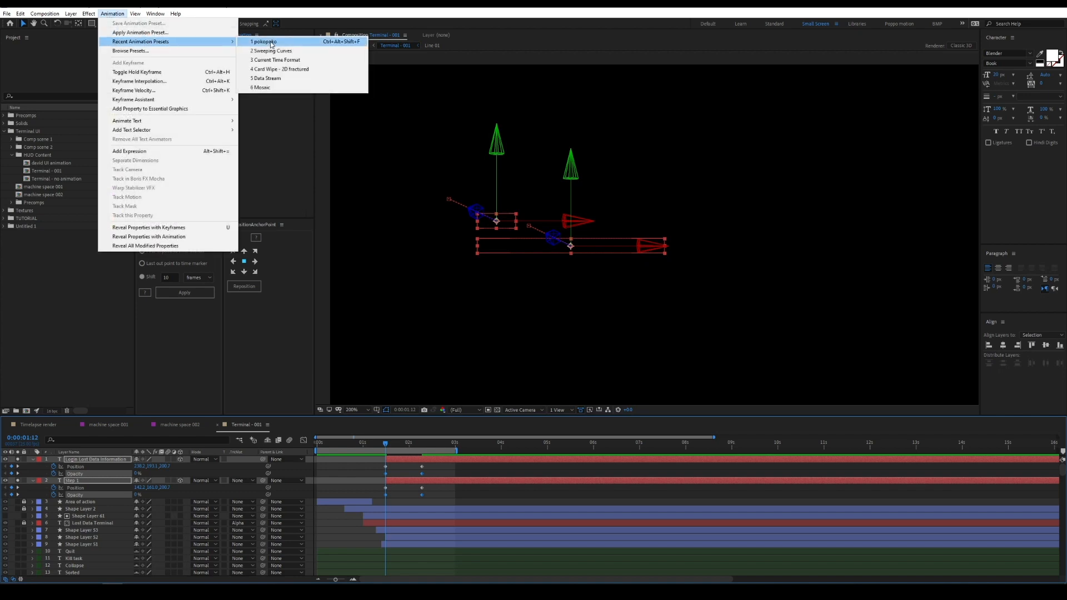
pyautogui.click(266, 42)
# Ease the position keyframes of both text layers and shape their speed curve into a fast start with a long slow-down
pyautogui.moveTo(434, 470); pyautogui.dragTo(371, 474)
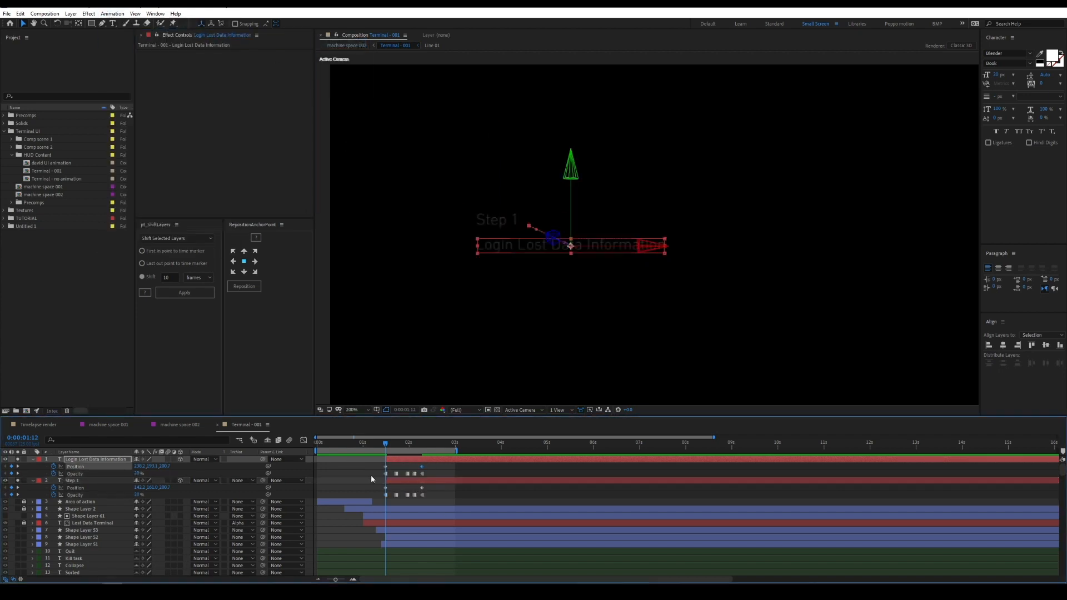
pyautogui.moveTo(431, 488); pyautogui.dragTo(393, 490)
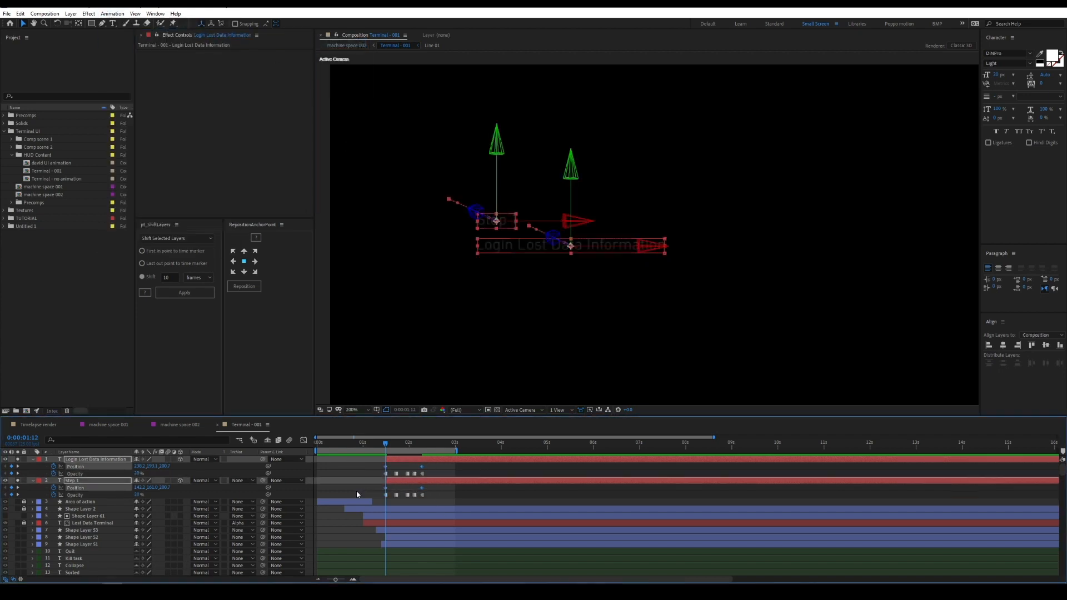
pyautogui.click(303, 439)
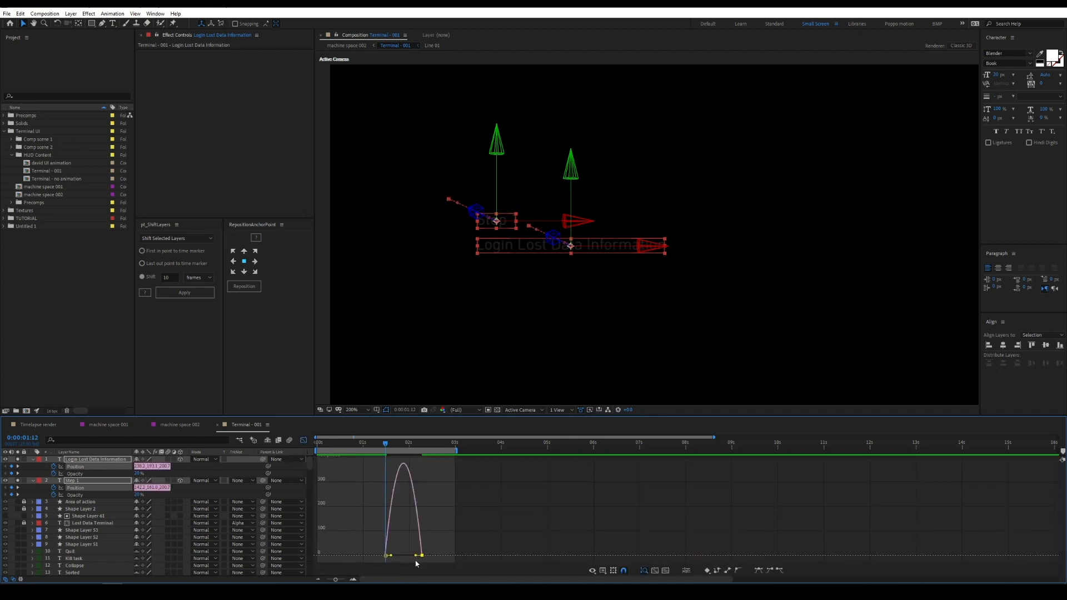
pyautogui.moveTo(414, 555); pyautogui.dragTo(390, 555)
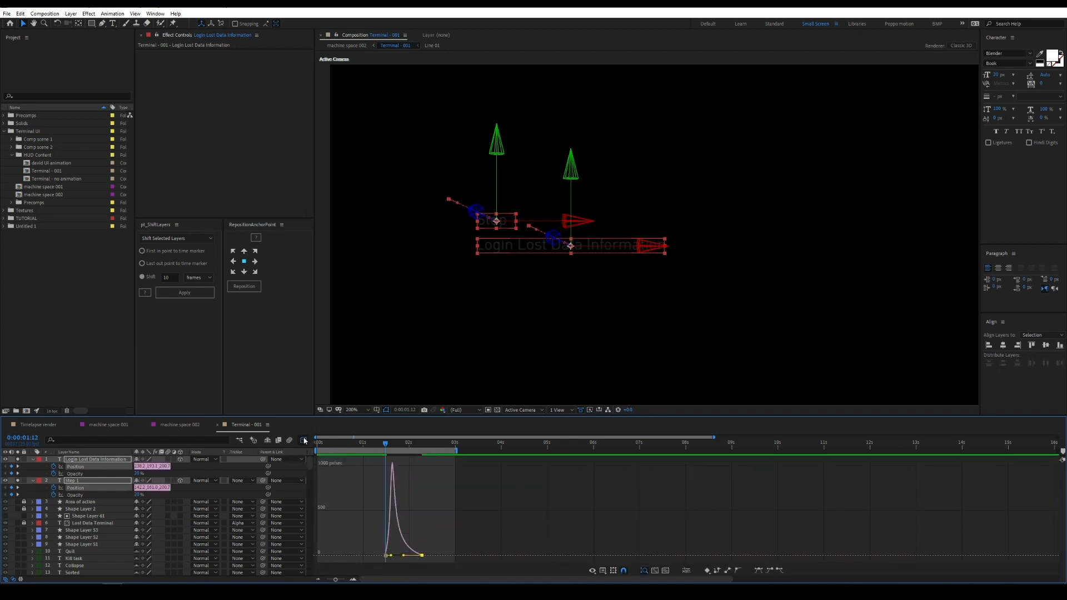
pyautogui.click(303, 439)
# Delay the Login Lost Data Information layer to start at about 0:00:01:18 and preview the staggered text
pyautogui.click(467, 475)
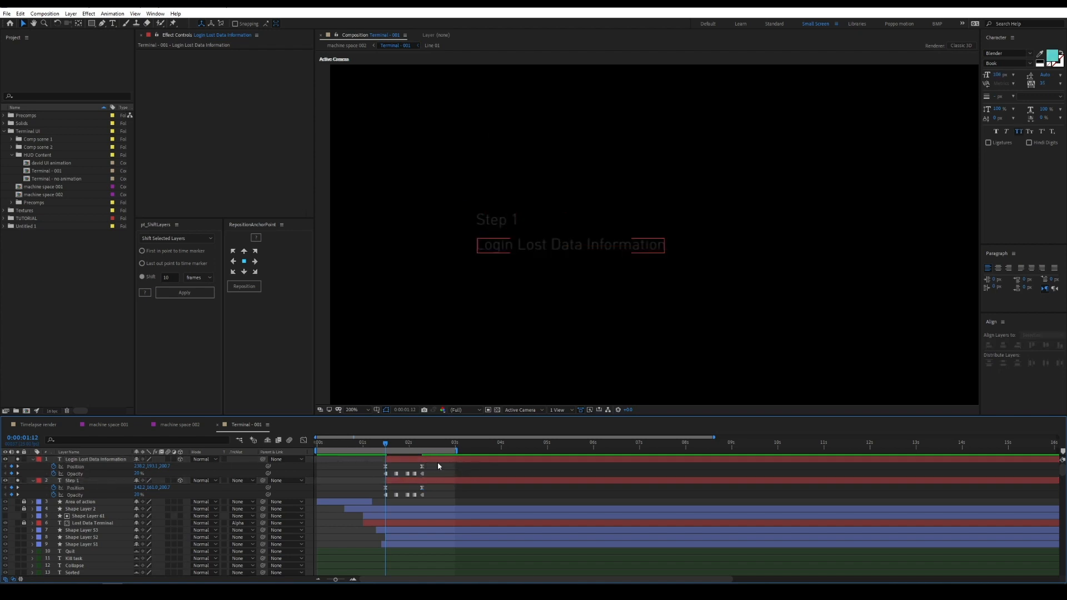
pyautogui.moveTo(434, 457); pyautogui.dragTo(413, 460)
pyautogui.press('space')
pyautogui.press('Home')
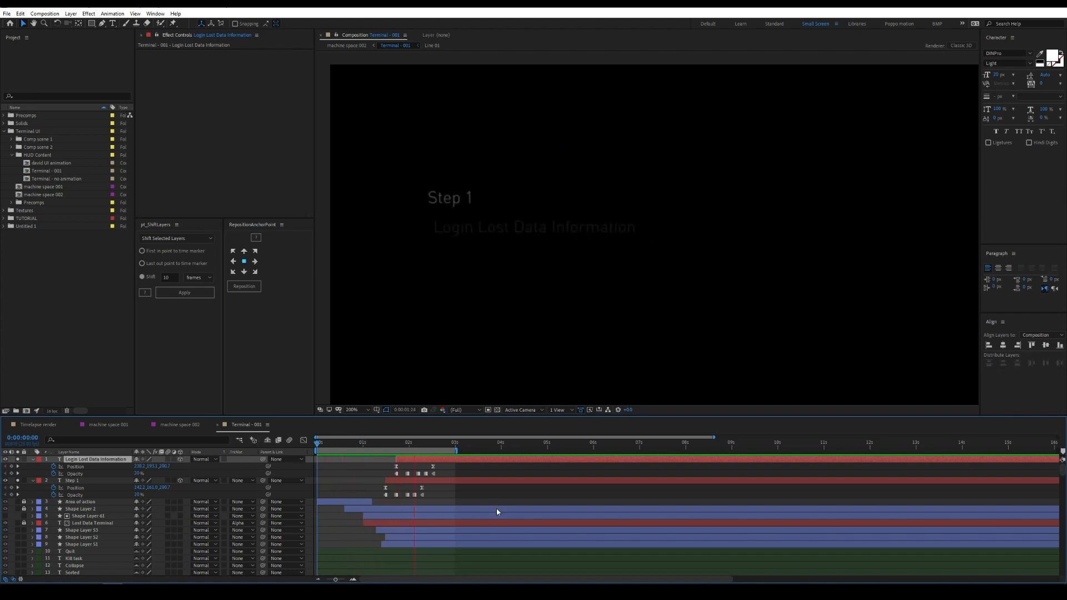
pyautogui.press('space')
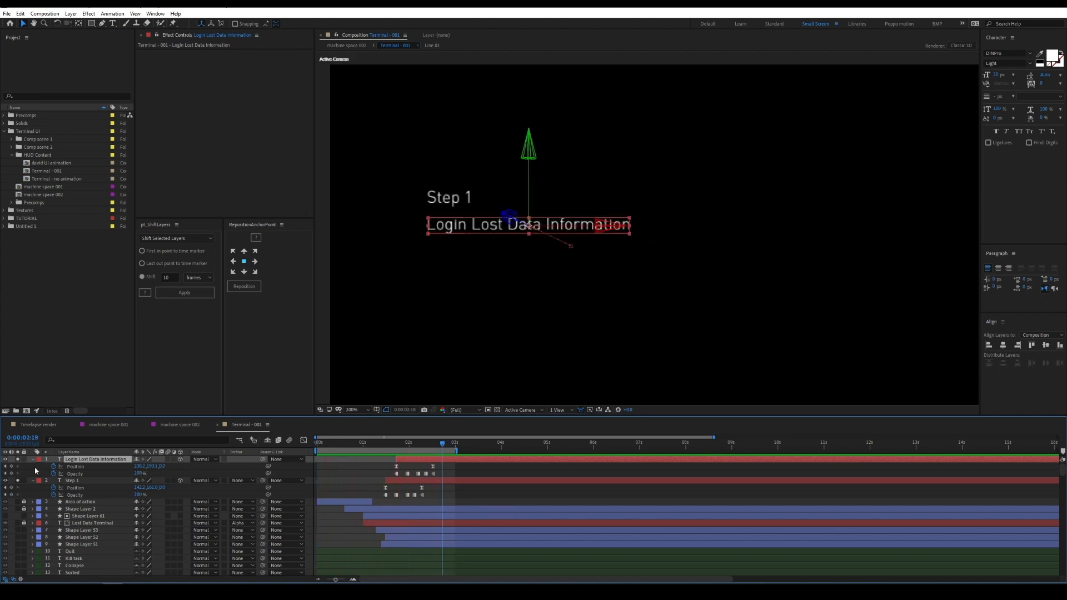
# Solo the animated layers together with the step texts and preview the animation from the beginning
pyautogui.moveTo(15, 467); pyautogui.dragTo(18, 532)
pyautogui.moveTo(415, 444); pyautogui.dragTo(317, 444)
pyautogui.press('space')
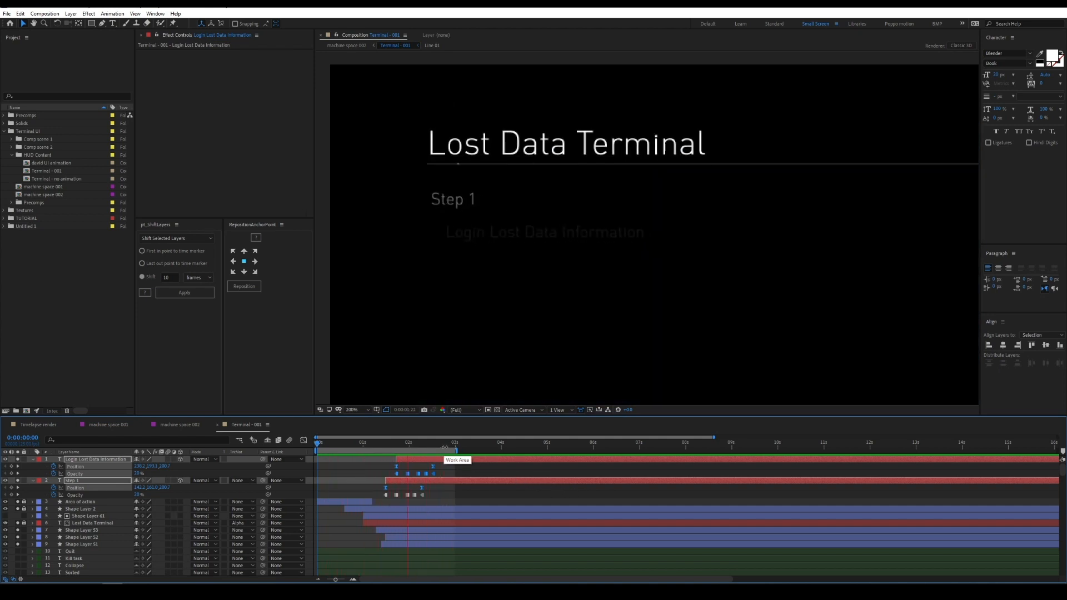
pyautogui.press('space')
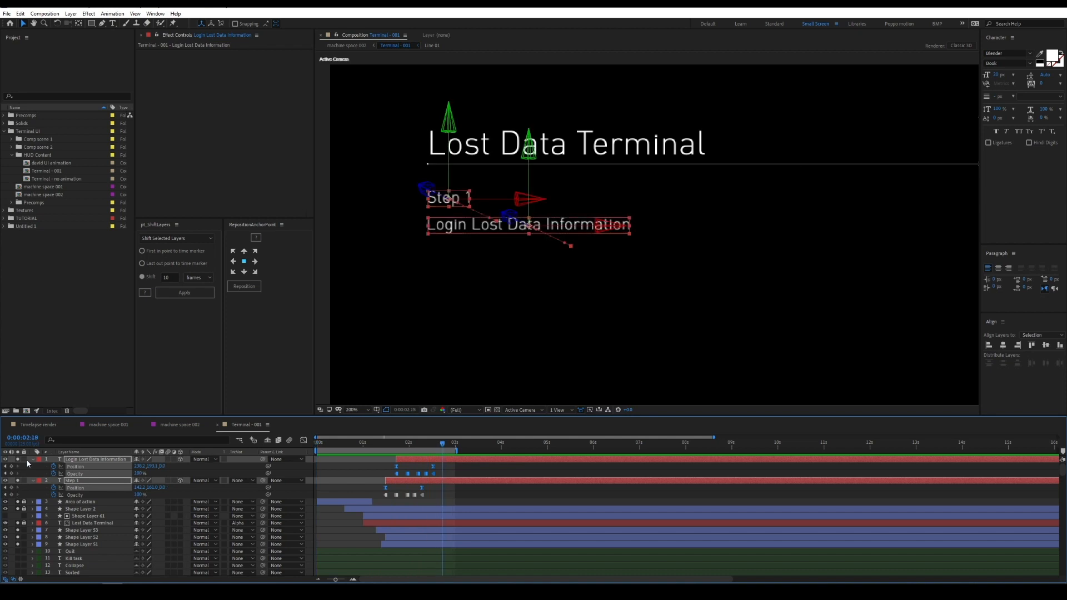
# Collapse the properties of the two step text layers and unsolo all the animated layers
pyautogui.click(33, 459)
pyautogui.click(31, 467)
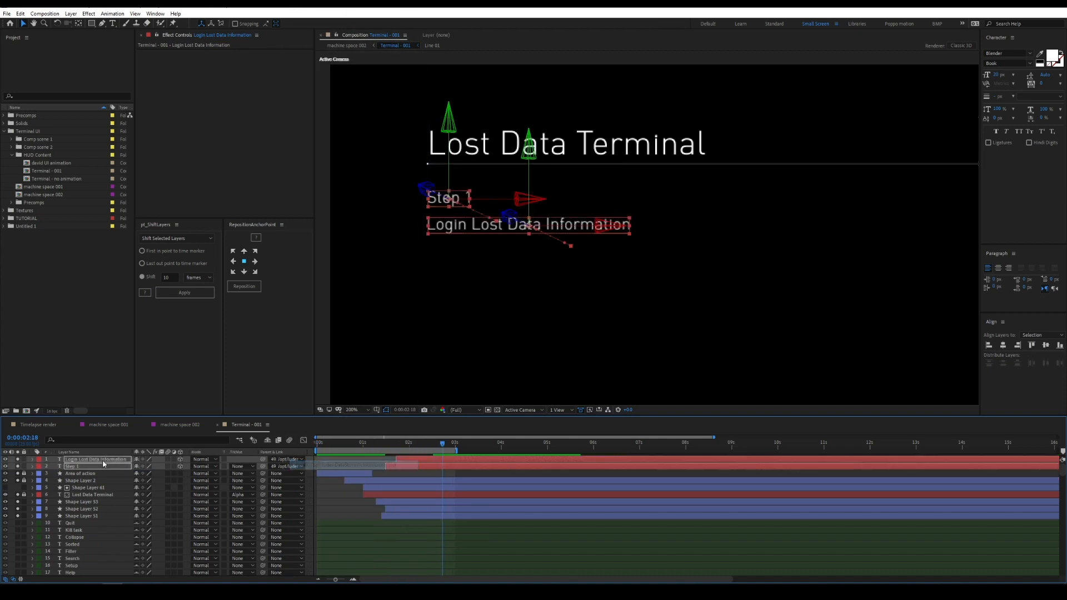
pyautogui.click(311, 461)
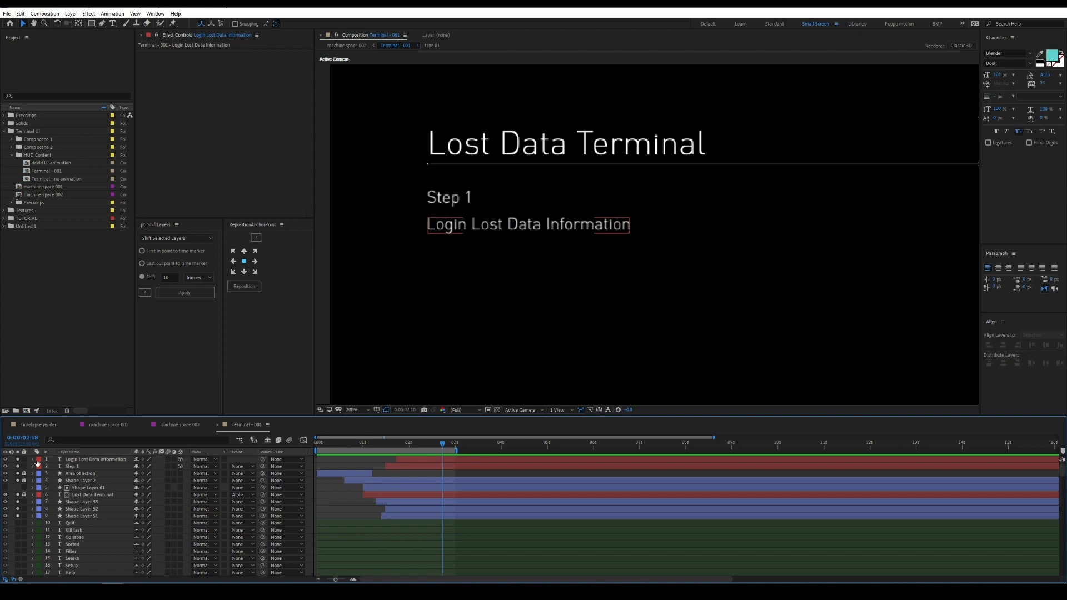
pyautogui.moveTo(18, 515); pyautogui.dragTo(16, 429)
# Bring the arrow shape, Step 2 and Contactign Data Cargo Terminal layers to the top of the layer stack
pyautogui.click(709, 198)
pyautogui.click(658, 223)
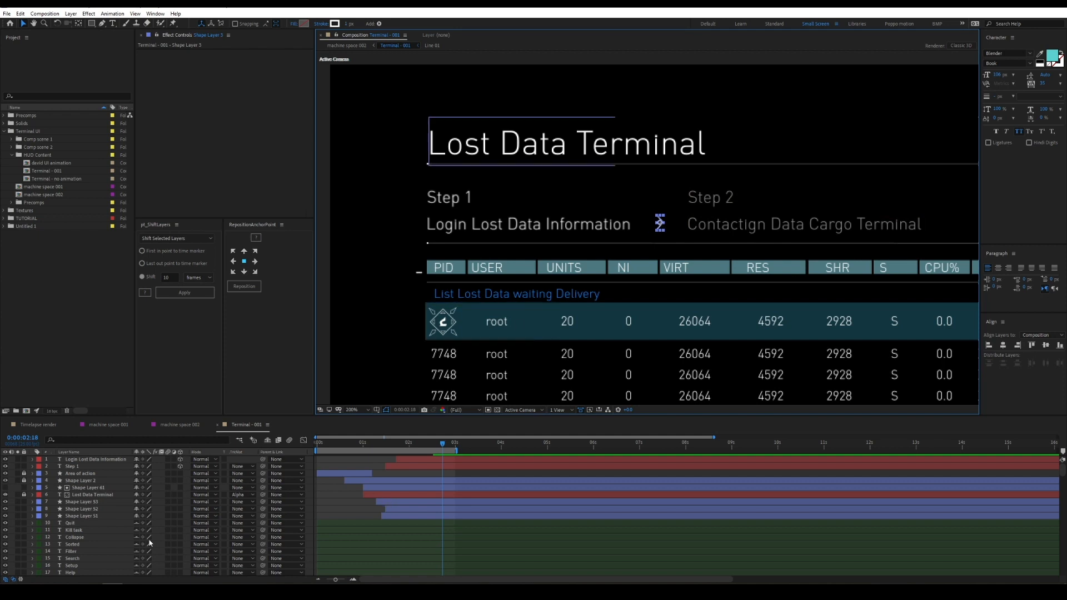
pyautogui.scroll(-20, 150, 542)
pyautogui.keyDown('shift'); pyautogui.click(725, 225); pyautogui.keyUp('shift')
pyautogui.keyDown('shift'); pyautogui.click(701, 199); pyautogui.keyUp('shift')
pyautogui.moveTo(61, 562); pyautogui.dragTo(75, 459)
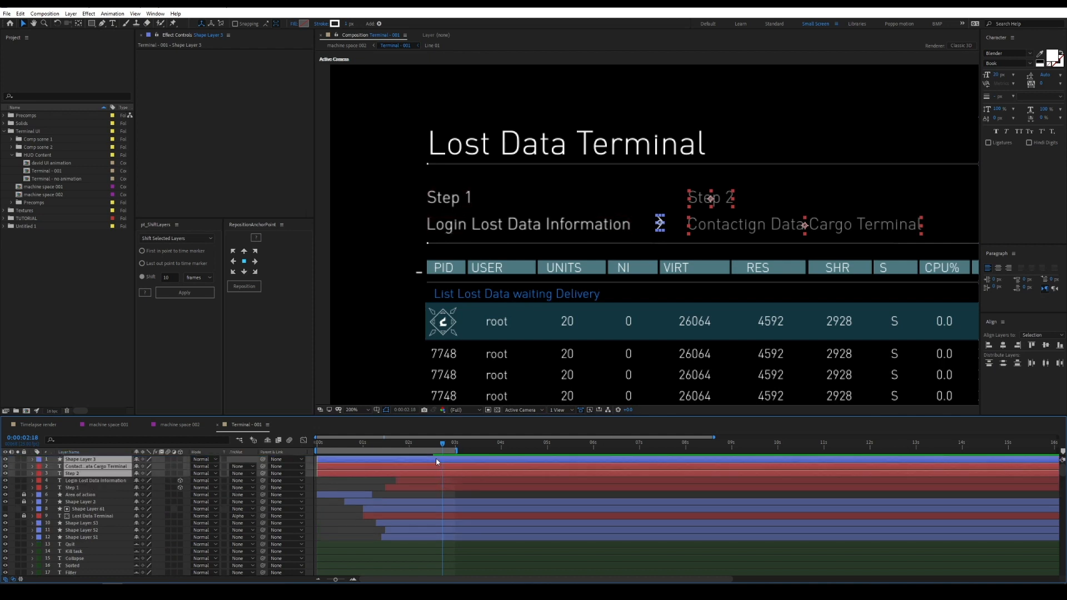
# Shift the arrow, Step 2 and Contactign Data Cargo Terminal layers to start at 0:00:01:20
pyautogui.hotkey('alt', '[')
pyautogui.hotkey('ctrl', 'z')
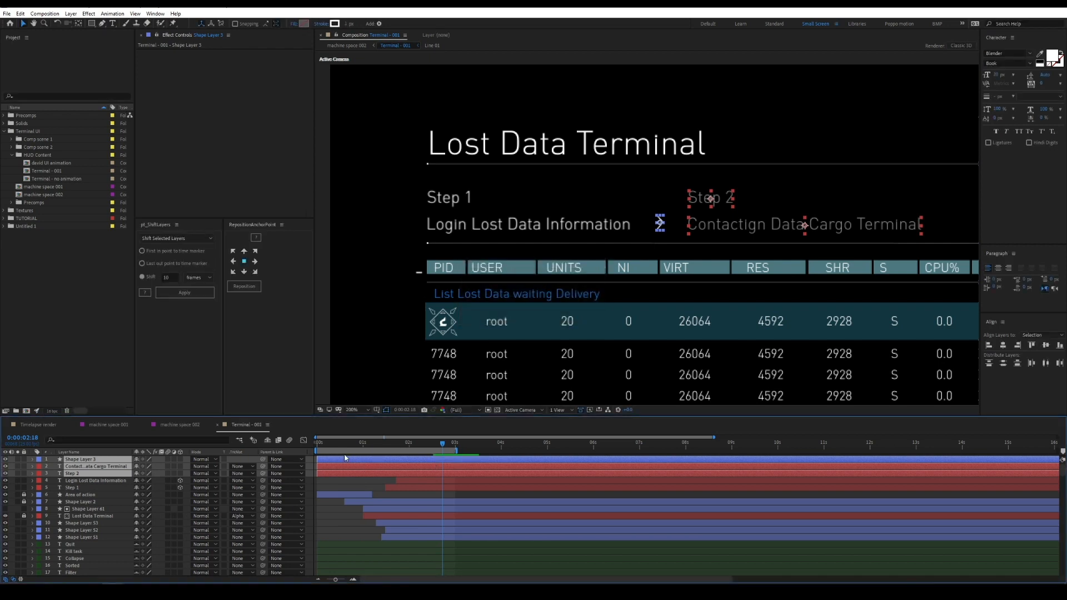
pyautogui.moveTo(356, 458); pyautogui.dragTo(411, 465)
pyautogui.press('i')
pyautogui.click(360, 474)
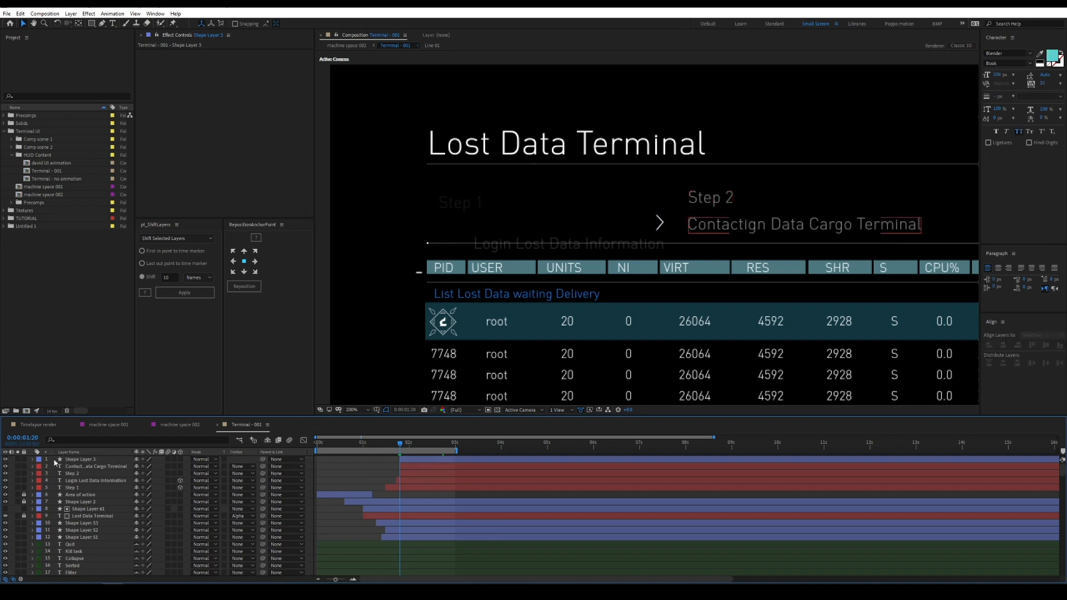
# Keyframe the arrow's position between 0:00:01:20 and 0:00:02:05 so that it slides in from its left
pyautogui.click(660, 223)
pyautogui.press('p')
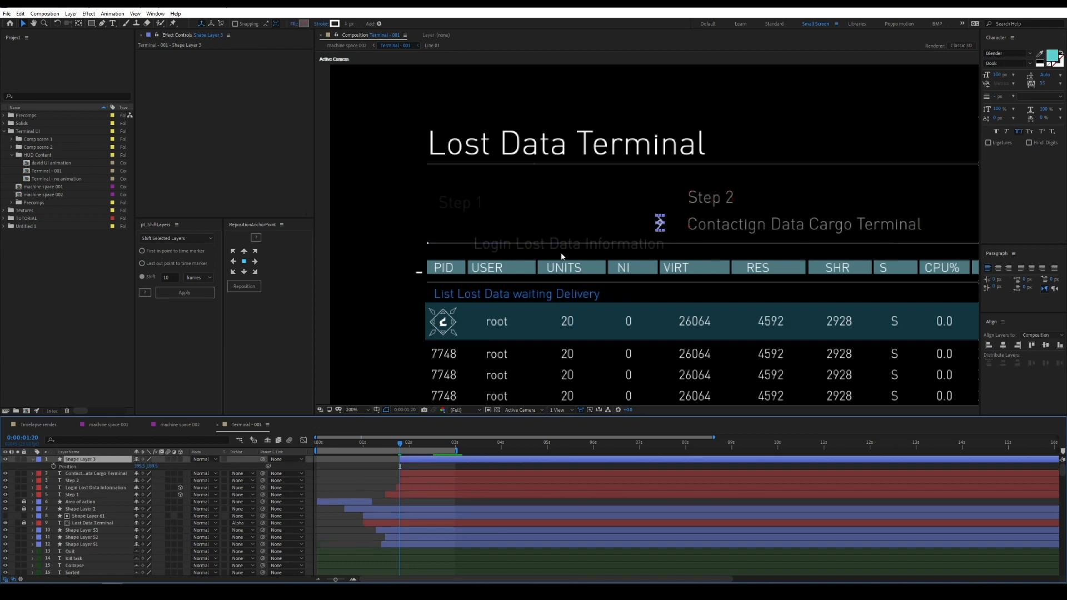
pyautogui.press('space')
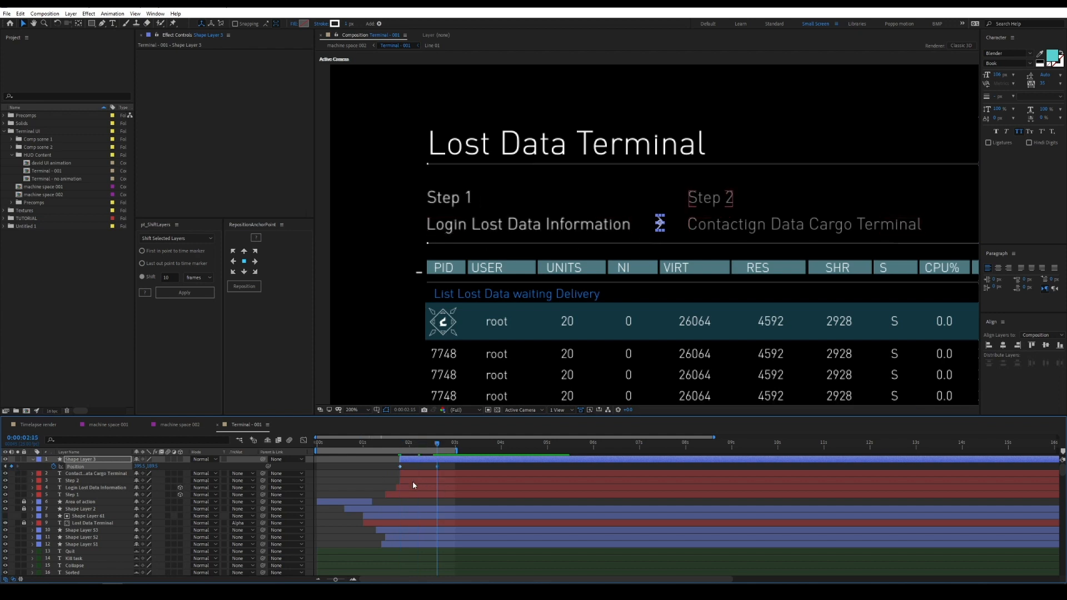
pyautogui.hotkey('shift', 'pageup')
pyautogui.moveTo(437, 467); pyautogui.dragTo(418, 467)
pyautogui.hotkey('shift', 'pageup')
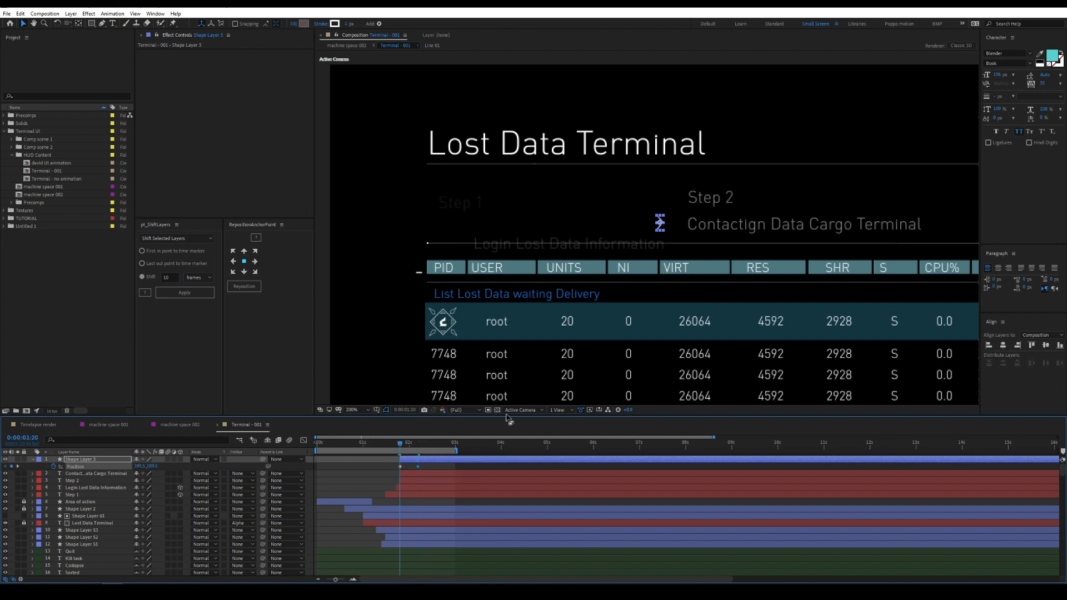
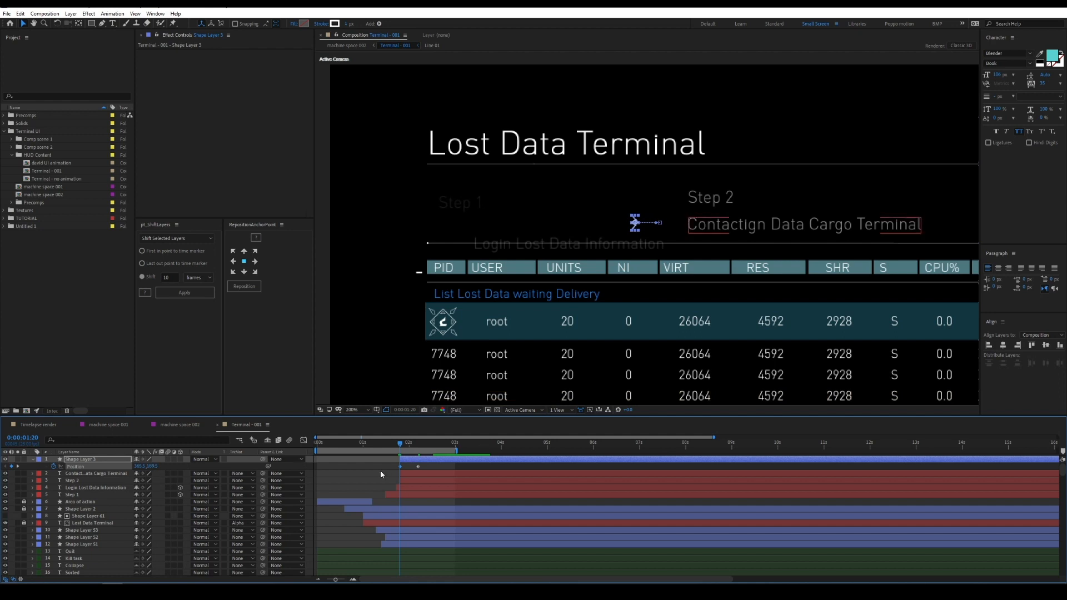
# Keyframe the arrow's opacity from 0% at 0:00:01:20 to 100% at 0:00:02:05
pyautogui.hotkey('shift', 'pagedown')
pyautogui.hotkey('shift', 't')
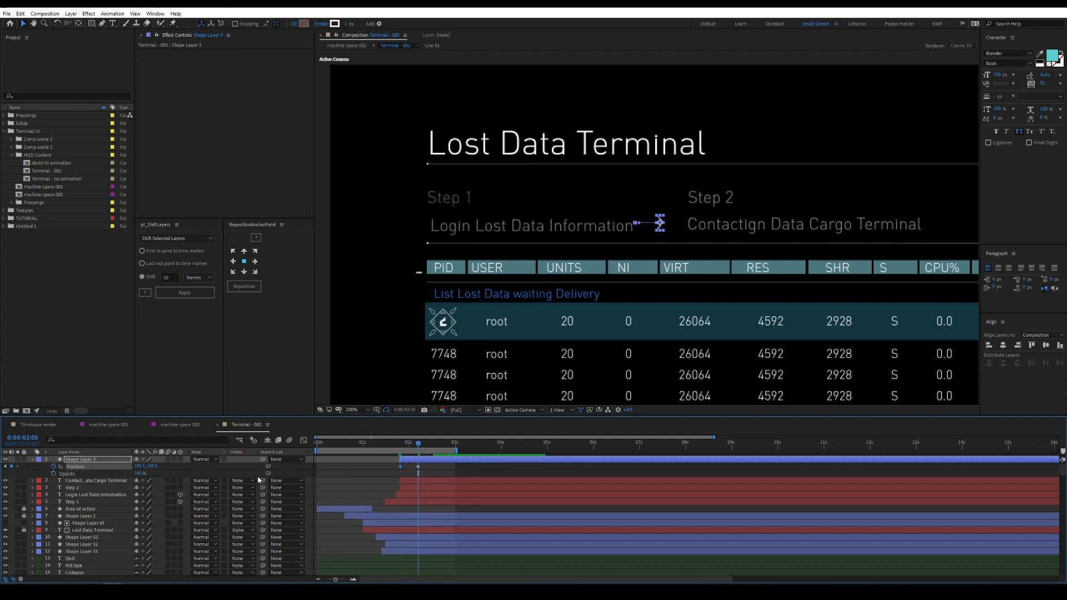
pyautogui.hotkey('shift', 'pageup')
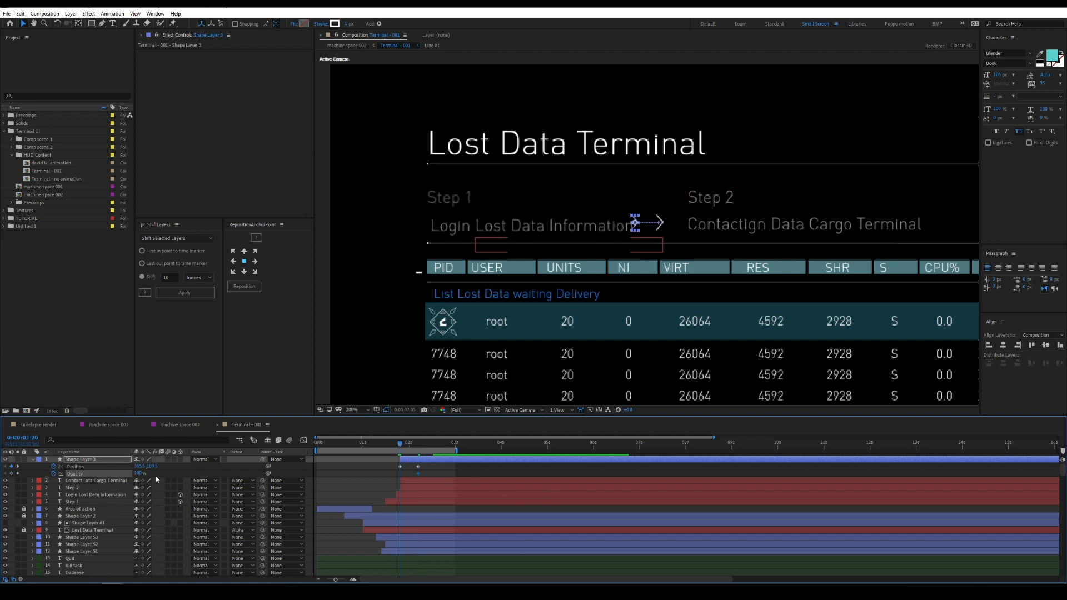
pyautogui.moveTo(137, 473); pyautogui.dragTo(111, 474)
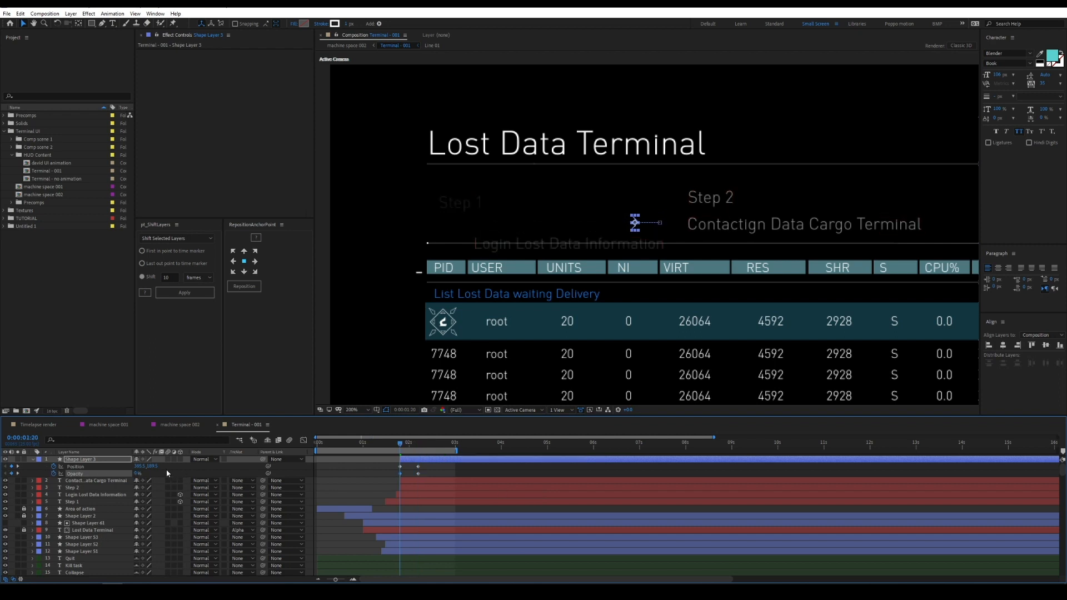
# Easy-ease the arrow's position and opacity keyframes and steepen the position speed curve for a fast start
pyautogui.moveTo(443, 468); pyautogui.dragTo(371, 480)
pyautogui.press('F9')
pyautogui.moveTo(438, 466); pyautogui.dragTo(404, 464)
pyautogui.click(303, 440)
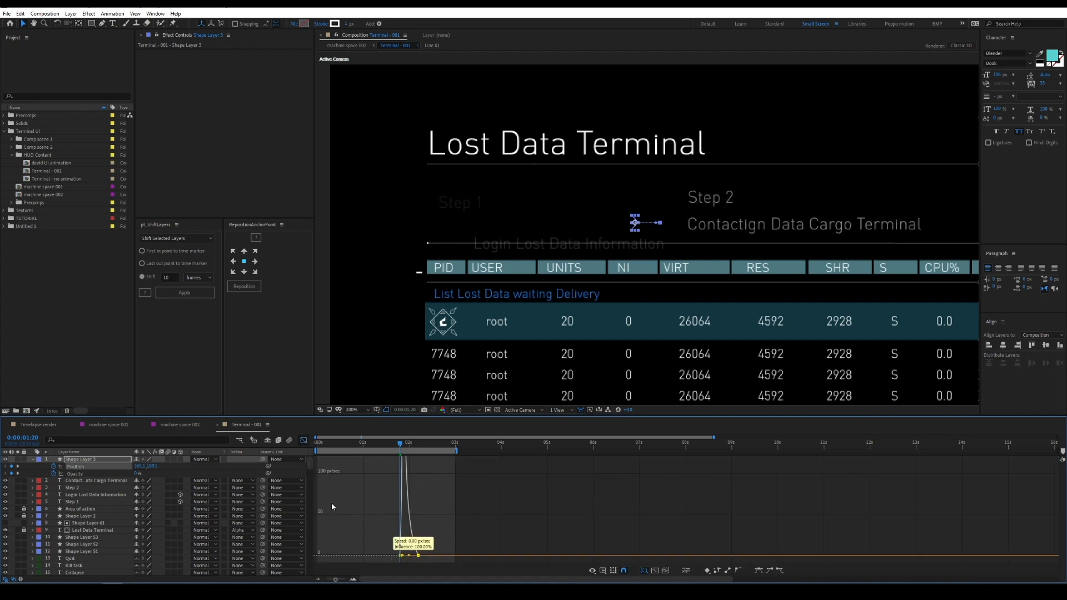
pyautogui.click(302, 440)
pyautogui.click(478, 468)
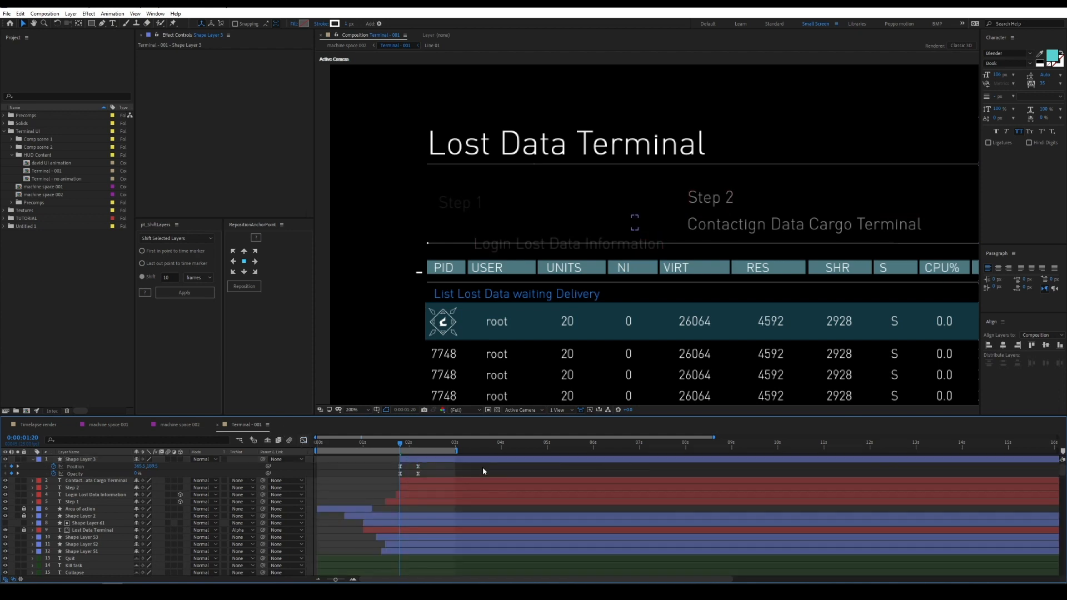
# Delay the arrow layer to start at about 0:00:02:02, preview its timing and move to 0:00:02:12
pyautogui.press('space')
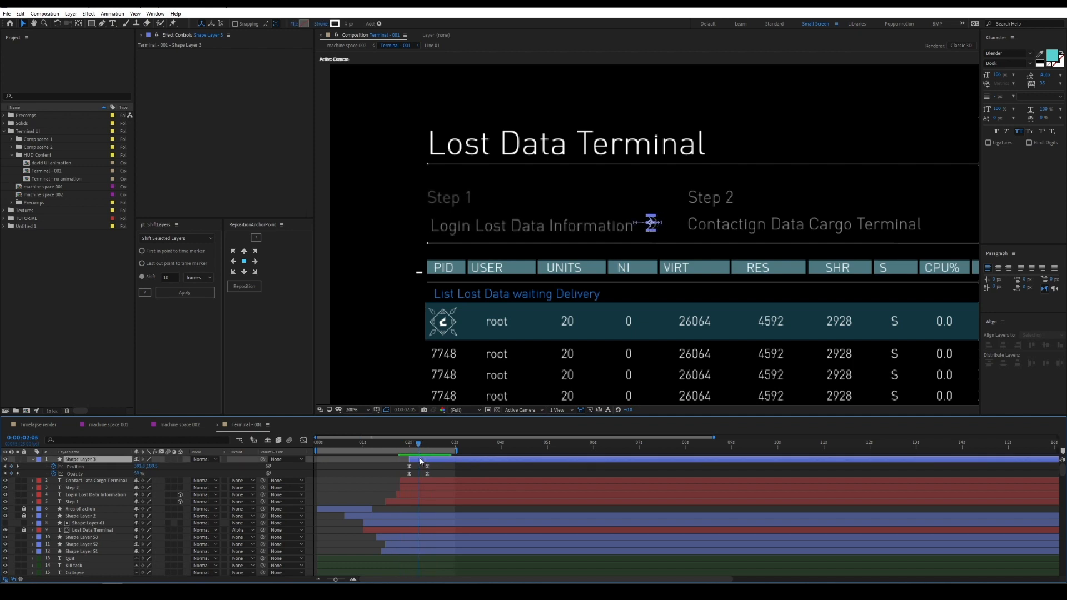
pyautogui.hotkey('shift', 'pageup')
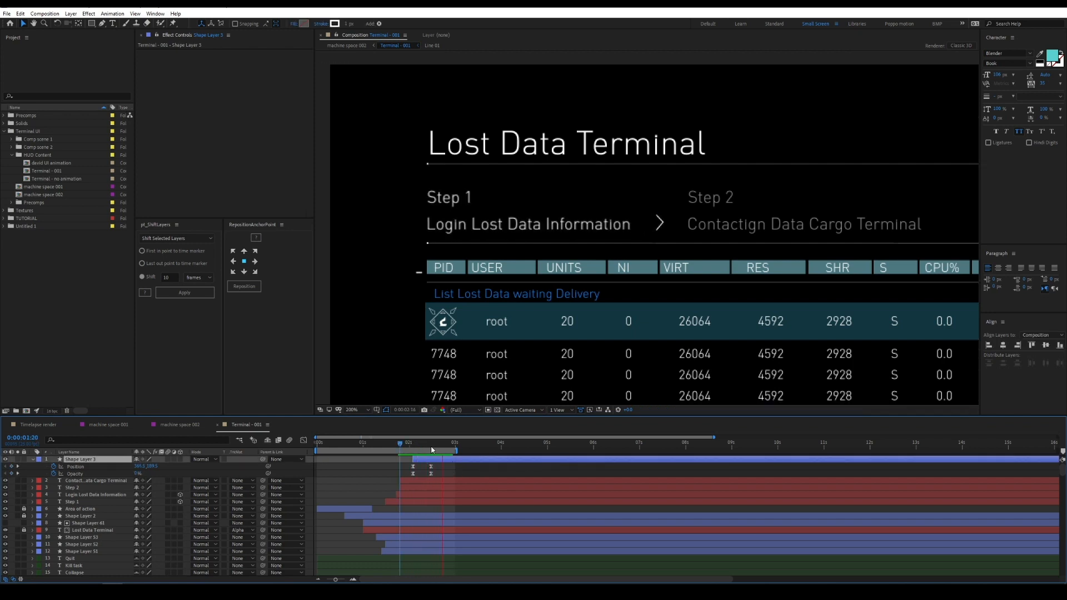
pyautogui.click(432, 449)
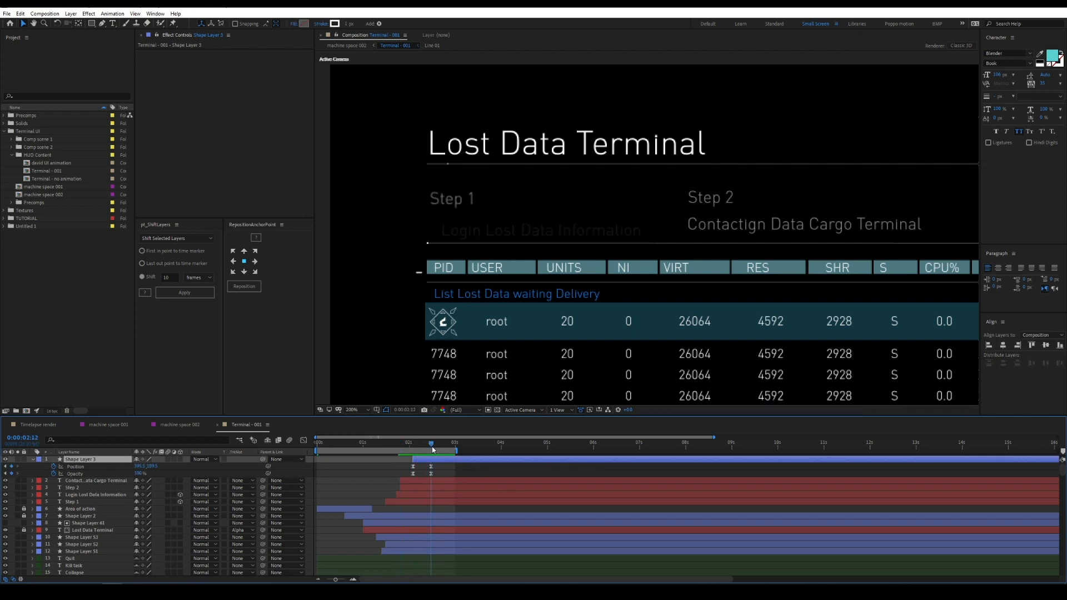
# Keyframe the position of the Step 2 heading and its Contactign Data Cargo Terminal text, starting farther back in Z at 0:00:01:20
pyautogui.click(717, 196)
pyautogui.keyDown('shift'); pyautogui.click(726, 227); pyautogui.keyUp('shift')
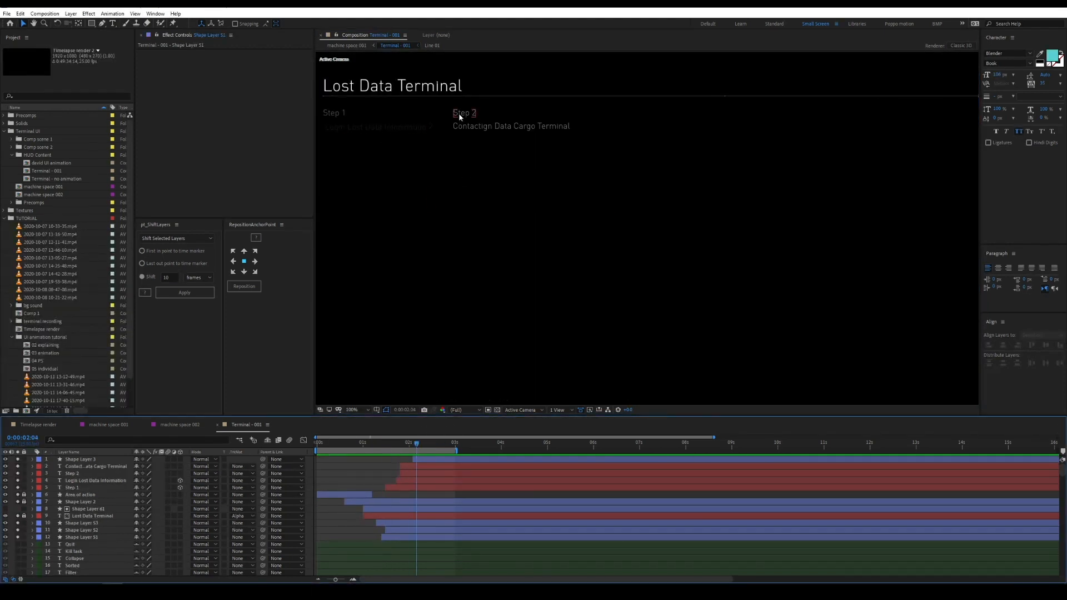
pyautogui.click(459, 114)
pyautogui.keyDown('shift'); pyautogui.click(500, 126); pyautogui.keyUp('shift')
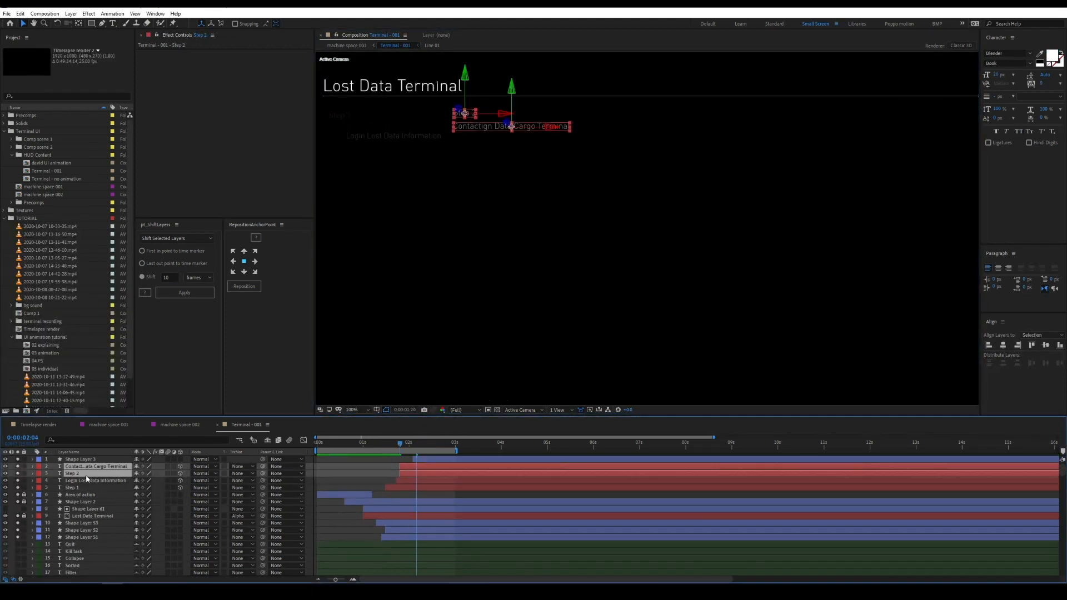
pyautogui.press('p')
pyautogui.hotkey('shift', 'pagedown')
pyautogui.click(11, 474)
pyautogui.hotkey('shift', 'pageup')
pyautogui.hotkey('shift', 'pageup')
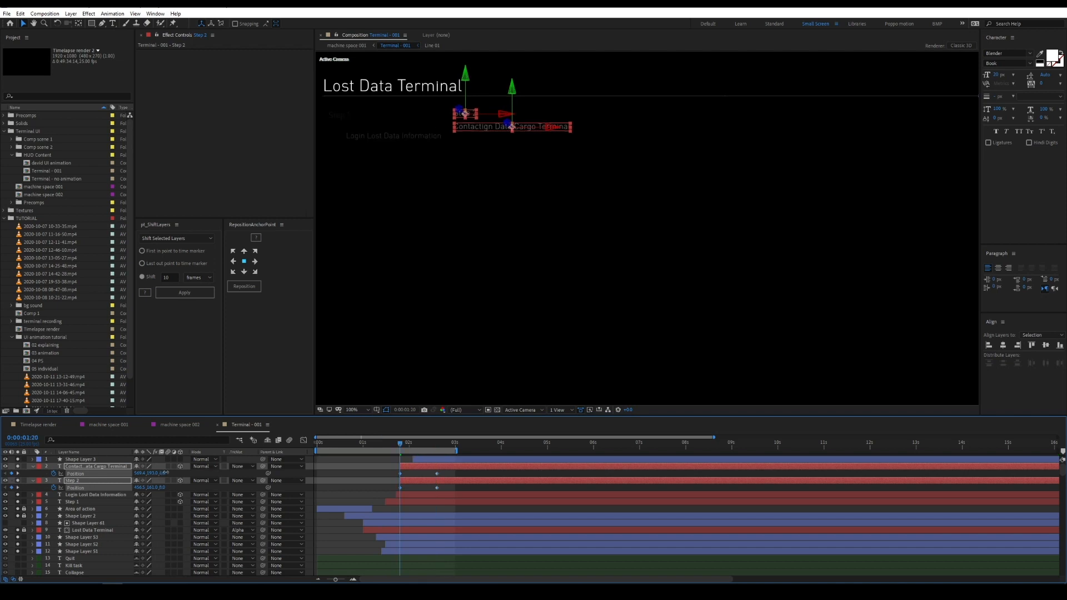
pyautogui.moveTo(162, 472); pyautogui.dragTo(242, 472)
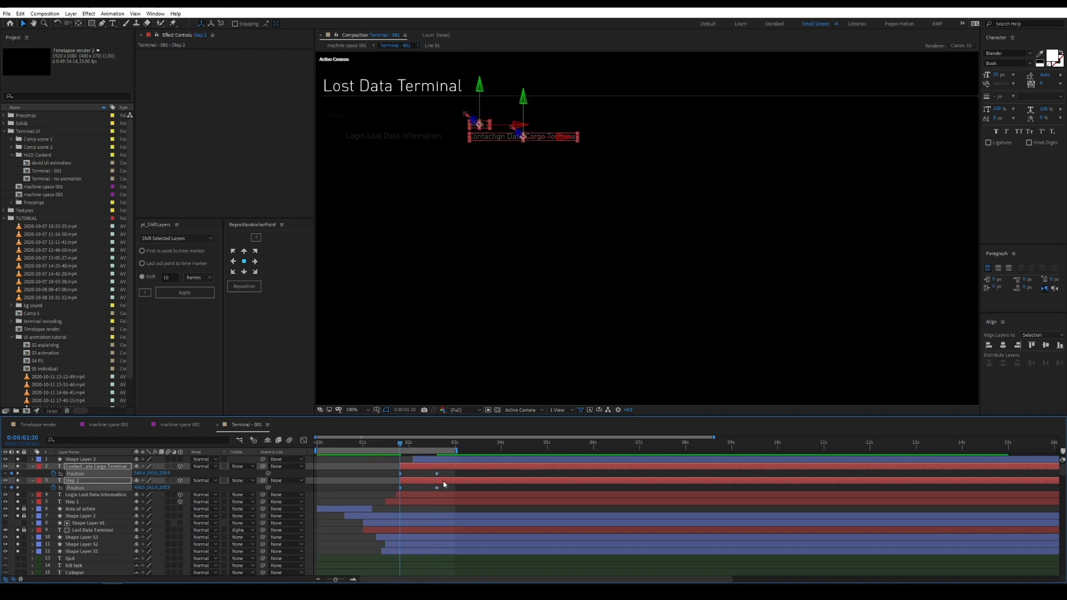
# Easy-ease the position keyframes of both Step 2 texts and reshape their speed curves for a fast start and soft landing
pyautogui.click(303, 441)
pyautogui.moveTo(188, 472); pyautogui.dragTo(156, 494)
pyautogui.moveTo(475, 527); pyautogui.dragTo(429, 558)
pyautogui.moveTo(197, 490); pyautogui.dragTo(166, 471)
pyautogui.moveTo(430, 557); pyautogui.dragTo(410, 557)
pyautogui.hotkey('shift', 'F3')
# Apply the recent flickering opacity animation preset to both Step 2 text layers at 0:00:01:20
pyautogui.hotkey('alt', 't')
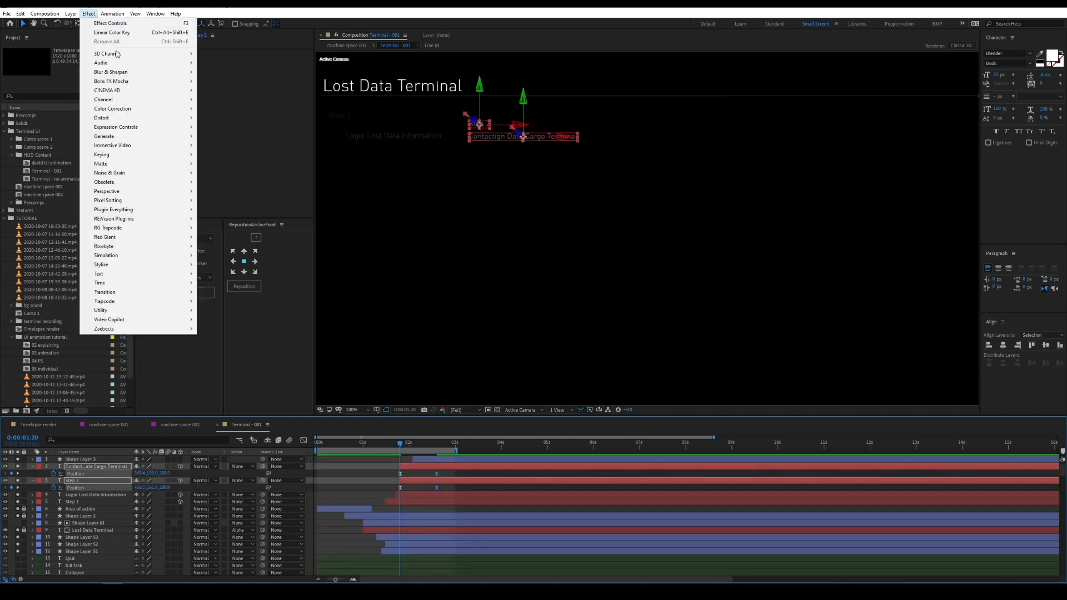
pyautogui.press('t')
pyautogui.press('Return')
pyautogui.press('t')
pyautogui.click(92, 467)
pyautogui.keyDown('shift'); pyautogui.click(92, 480); pyautogui.keyUp('shift')
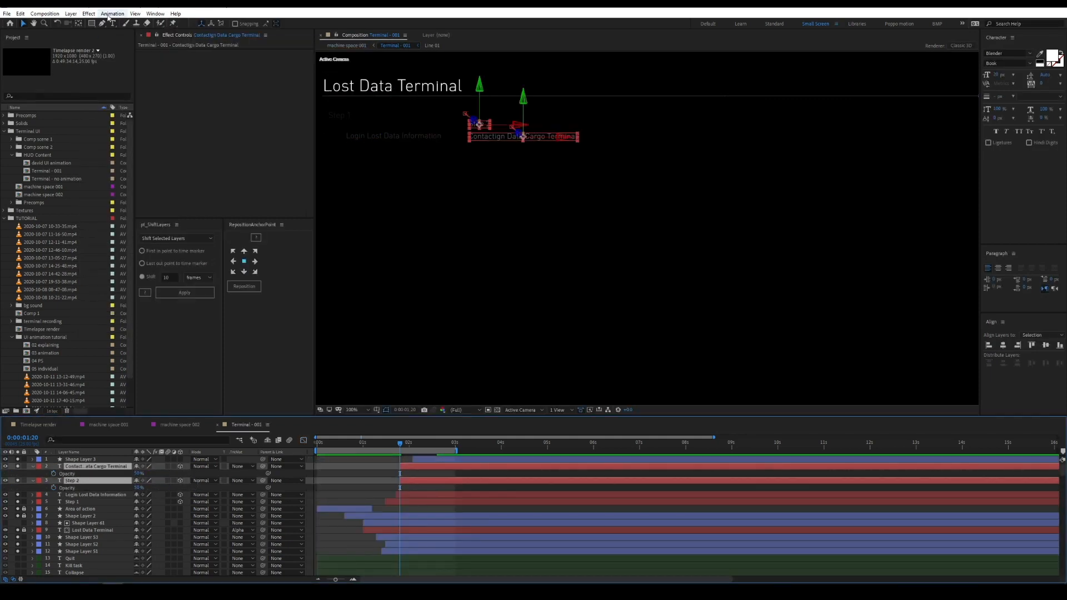
pyautogui.click(112, 14)
pyautogui.click(289, 44)
# Extend the work area to about 0:00:03:19, delay both Step 2 text layers to about 0:00:02:03 and preview the timing
pyautogui.click(375, 479)
pyautogui.moveTo(398, 444); pyautogui.dragTo(491, 450)
pyautogui.press('space')
pyautogui.click(420, 466)
pyautogui.keyDown('shift'); pyautogui.click(420, 480); pyautogui.keyUp('shift')
pyautogui.press('space')
pyautogui.click(375, 445)
pyautogui.press('space')
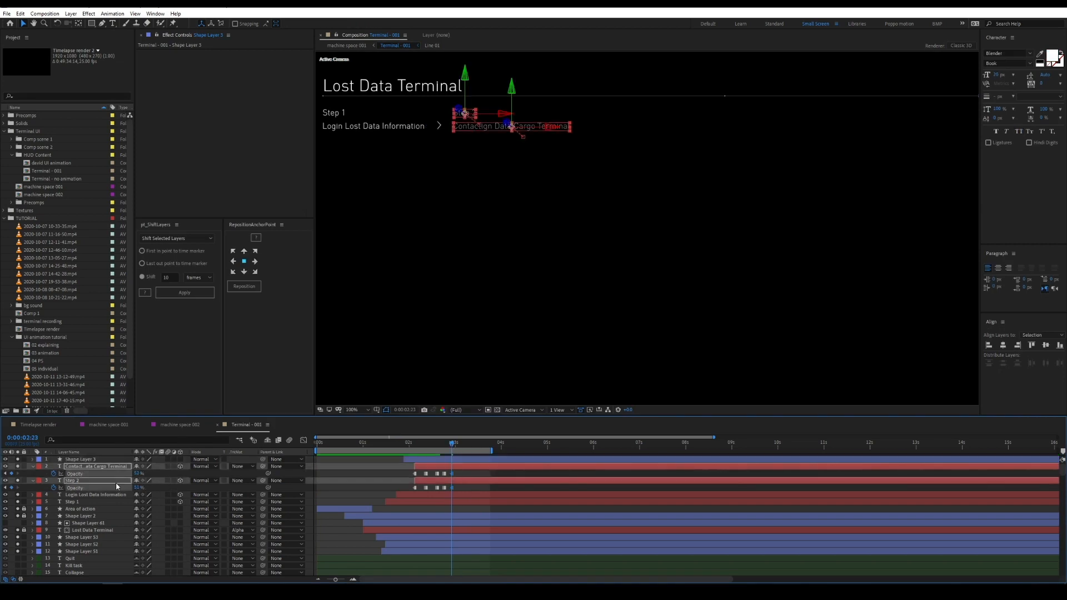
# Save the project, collapse the animated properties and lock the finished step text layers
pyautogui.hotkey('ctrl', 's')
pyautogui.moveTo(468, 127); pyautogui.dragTo(528, 116)
pyautogui.press('u')
pyautogui.moveTo(24, 487); pyautogui.dragTo(24, 475)
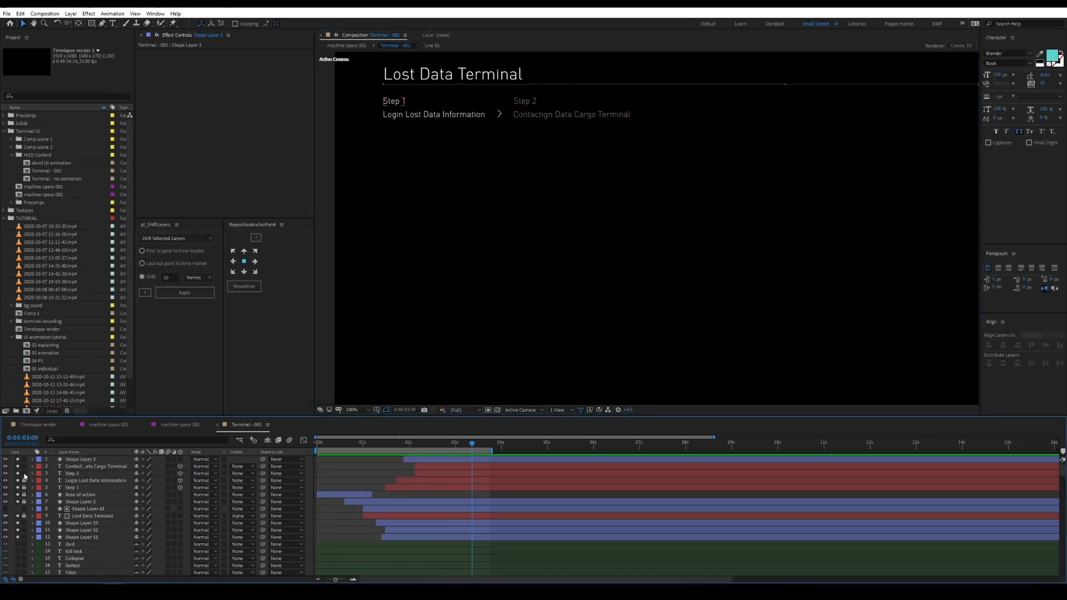
# Gather the divider line and end-dot layers below the step texts at the top of the layer stack and solo them
pyautogui.click(546, 125)
pyautogui.moveTo(852, 158); pyautogui.dragTo(883, 254)
pyautogui.click(786, 133)
pyautogui.moveTo(341, 216); pyautogui.dragTo(976, 219)
pyautogui.moveTo(611, 219); pyautogui.dragTo(811, 178)
pyautogui.scroll(-5, 84, 516)
pyautogui.moveTo(84, 515); pyautogui.dragTo(78, 457)
pyautogui.click(17, 459)
pyautogui.click(348, 505)
pyautogui.press('Home')
# Show rulers and guides, and keyframe the scale of both divider lines so they grow horizontally from 0% at 0:00:00:00
pyautogui.click(111, 494)
pyautogui.keyDown('ctrl'); pyautogui.click(111, 466); pyautogui.keyUp('ctrl')
pyautogui.moveTo(861, 195); pyautogui.dragTo(661, 210)
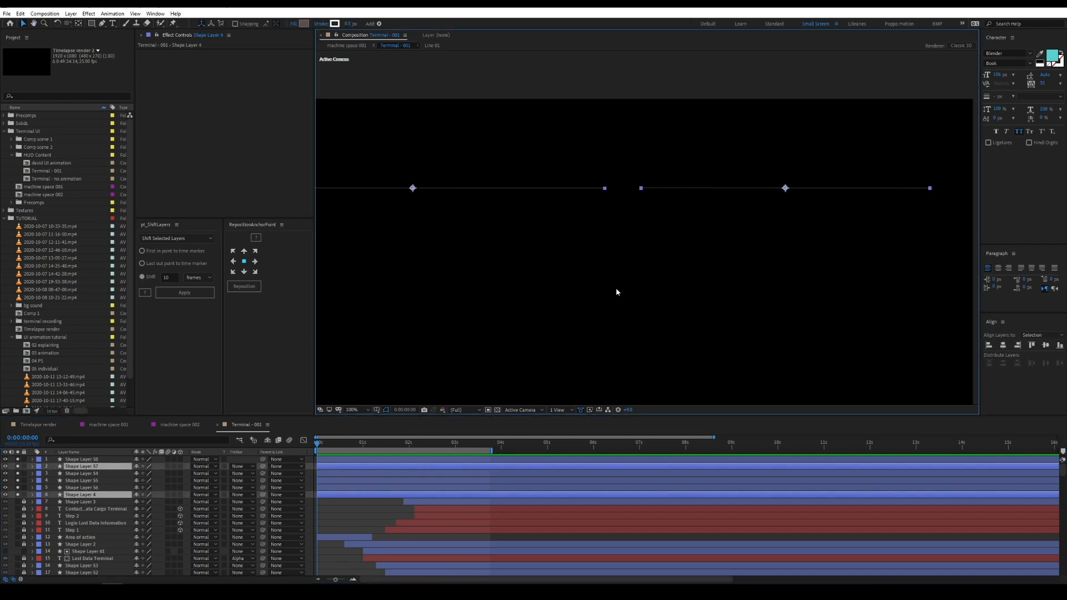
pyautogui.hotkey('ctrl', 'r')
pyautogui.hotkey('ctrl', ';')
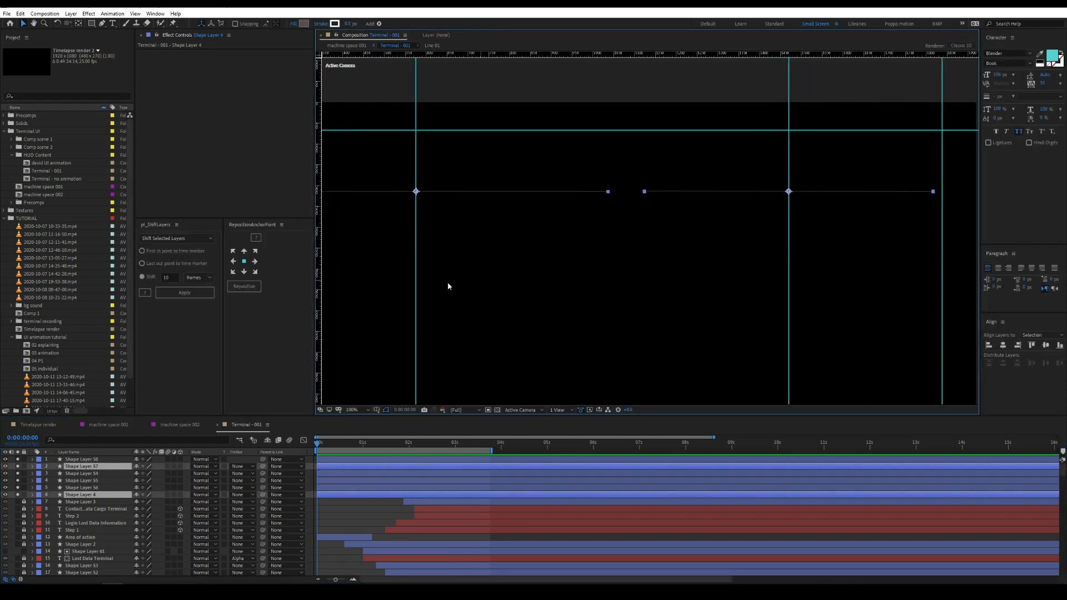
pyautogui.moveTo(447, 286); pyautogui.dragTo(548, 262)
pyautogui.press('s')
pyautogui.moveTo(140, 512); pyautogui.dragTo(69, 472)
pyautogui.click(54, 508)
pyautogui.hotkey('shift', 'pagedown')
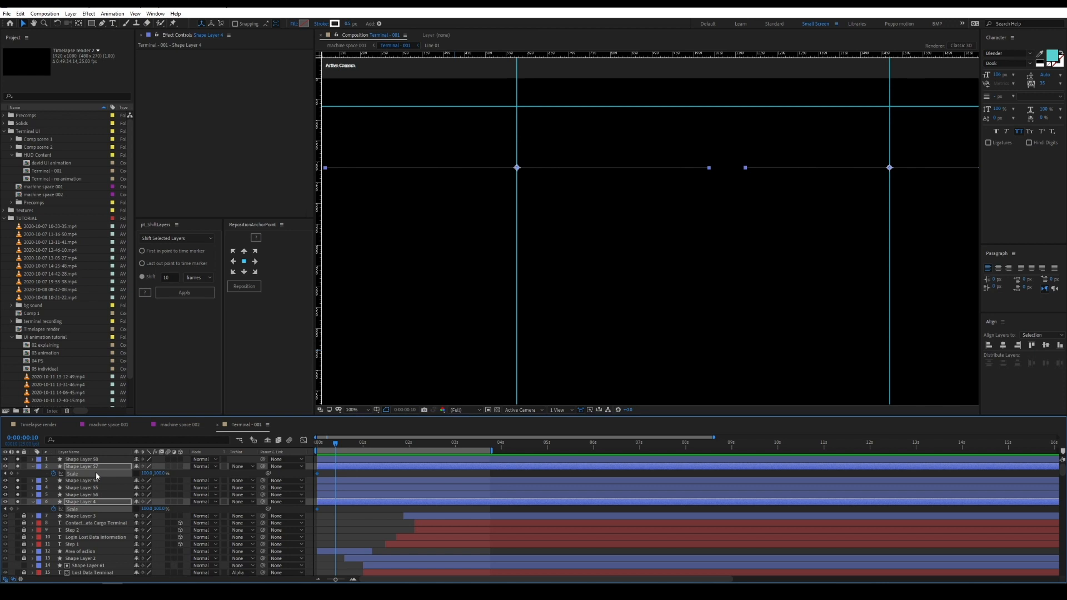
# Steepen the speed curve of both divider lines' scale keyframes for a fast start and preview the growth
pyautogui.click(301, 441)
pyautogui.moveTo(341, 538); pyautogui.dragTo(325, 538)
pyautogui.click(303, 440)
pyautogui.click(381, 476)
pyautogui.press('space')
pyautogui.press('space')
# Set position keyframes at 0:00:00:20 for the two end dots of the shorter divider line and group their layers together
pyautogui.click(351, 458)
pyautogui.moveTo(803, 259); pyautogui.dragTo(574, 291)
pyautogui.keyDown('ctrl'); pyautogui.click(351, 480); pyautogui.keyUp('ctrl')
pyautogui.press('k')
pyautogui.press('p')
pyautogui.click(53, 466)
pyautogui.moveTo(74, 459); pyautogui.dragTo(81, 473)
# Move the shorter line's left end dot to the line's centre guide at 0:00:00:00 as its starting position
pyautogui.press('j')
pyautogui.click(424, 459)
pyautogui.hotkey('shift', 'Right')
pyautogui.hotkey('shift', 'Right')
pyautogui.hotkey('shift', 'Right')
pyautogui.hotkey('shift', 'Right')
pyautogui.hotkey('shift', 'Right')
pyautogui.hotkey('shift', 'Right')
pyautogui.hotkey('shift', 'Right')
pyautogui.hotkey('shift', 'Right')
pyautogui.hotkey('shift', 'Right')
pyautogui.hotkey('shift', 'Right')
pyautogui.hotkey('shift', 'Right')
pyautogui.hotkey('shift', 'Right')
pyautogui.hotkey('shift', 'Right')
pyautogui.hotkey('shift', 'Right')
pyautogui.hotkey('shift', 'Right')
pyautogui.hotkey('shift', 'Right')
pyautogui.hotkey('shift', 'Right')
pyautogui.hotkey('shift', 'Right')
pyautogui.hotkey('shift', 'Right')
pyautogui.hotkey('shift', 'Right')
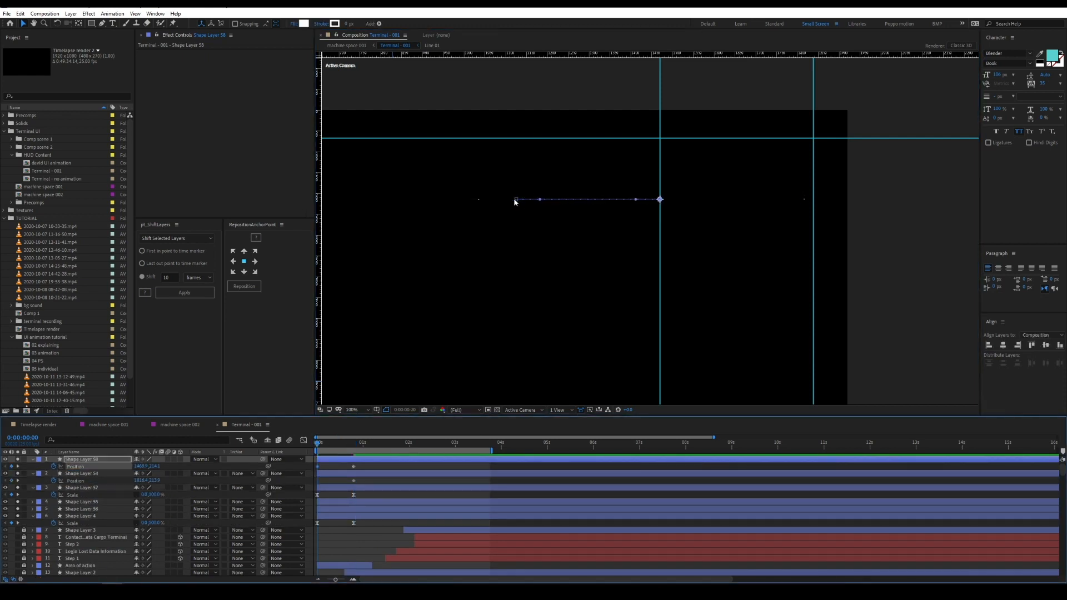
# Move the shorter line's right end dot to the same centre guide at 0:00:00:00 as its starting position
pyautogui.click(798, 200)
pyautogui.hotkey('shift', 'Left')
pyautogui.hotkey('shift', 'Left')
pyautogui.hotkey('shift', 'Left')
pyautogui.hotkey('shift', 'Left')
pyautogui.hotkey('shift', 'Left')
pyautogui.hotkey('shift', 'Left')
pyautogui.hotkey('shift', 'Left')
pyautogui.hotkey('shift', 'Left')
pyautogui.hotkey('shift', 'Left')
pyautogui.hotkey('shift', 'Left')
pyautogui.hotkey('shift', 'Left')
pyautogui.hotkey('shift', 'Left')
pyautogui.hotkey('shift', 'Left')
pyautogui.hotkey('shift', 'Left')
pyautogui.hotkey('shift', 'Left')
pyautogui.hotkey('shift', 'Left')
pyautogui.hotkey('shift', 'Left')
pyautogui.hotkey('shift', 'Left')
pyautogui.hotkey('shift', 'Left')
pyautogui.hotkey('shift', 'Left')
# Easy-ease the position keyframes of the shorter line's two end dots and steepen their speed curves for a fast start
pyautogui.moveTo(367, 483); pyautogui.dragTo(312, 463)
pyautogui.press('F9')
pyautogui.hotkey('shift', 'F3')
pyautogui.moveTo(340, 555); pyautogui.dragTo(322, 554)
pyautogui.hotkey('shift', 'F3')
pyautogui.press('F2')
# Set position keyframes at 0:00:00:20 for the two end dots of the longer divider line
pyautogui.click(32, 487)
pyautogui.click(81, 487)
pyautogui.moveTo(361, 322); pyautogui.dragTo(695, 332)
pyautogui.click(811, 209)
pyautogui.keyDown('shift'); pyautogui.click(428, 209); pyautogui.keyUp('shift')
pyautogui.press('p')
pyautogui.press('k')
pyautogui.click(53, 502)
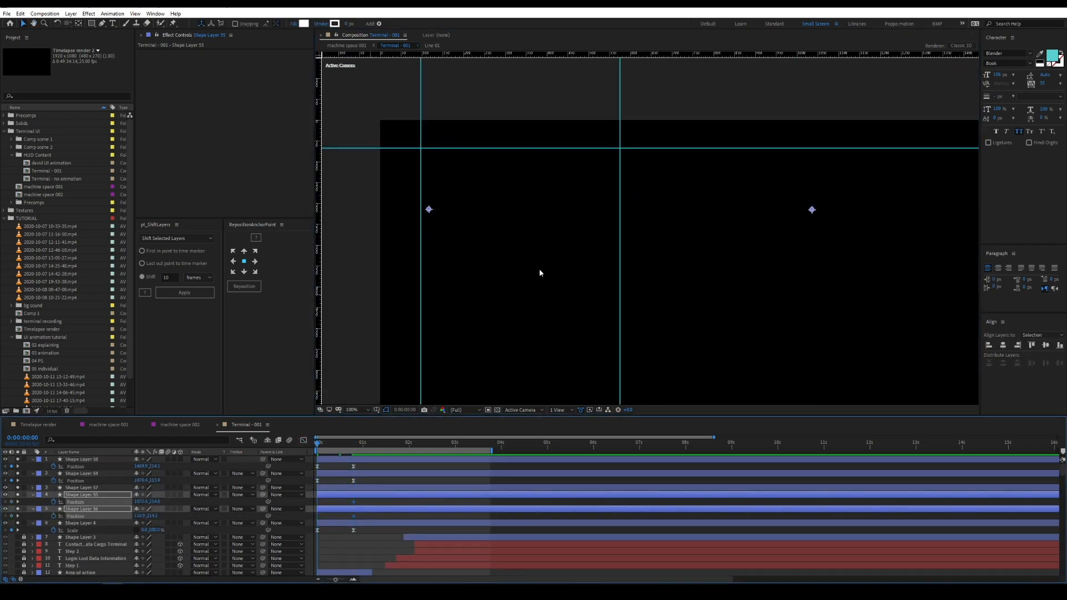
# Move the longer line's left end dot to the line's centre guide at 0:00:00:00 as its starting position
pyautogui.click(540, 273)
pyautogui.click(429, 209)
pyautogui.hotkey('shift', 'Right')
pyautogui.hotkey('shift', 'Right')
pyautogui.hotkey('shift', 'Right')
pyautogui.hotkey('shift', 'Right')
pyautogui.hotkey('shift', 'Right')
pyautogui.hotkey('shift', 'Right')
pyautogui.hotkey('shift', 'Right')
pyautogui.hotkey('shift', 'Right')
pyautogui.hotkey('shift', 'Right')
pyautogui.hotkey('shift', 'Right')
pyautogui.hotkey('shift', 'Right')
pyautogui.hotkey('shift', 'Right')
pyautogui.hotkey('shift', 'Right')
pyautogui.hotkey('shift', 'Right')
pyautogui.hotkey('shift', 'Right')
pyautogui.hotkey('shift', 'Right')
pyautogui.hotkey('shift', 'Right')
pyautogui.hotkey('shift', 'Right')
pyautogui.press('Left')
# Move the longer line's right end dot to the same centre guide at 0:00:00:00 as its starting position
pyautogui.click(812, 209)
pyautogui.hotkey('shift', 'Left')
pyautogui.hotkey('shift', 'Left')
pyautogui.hotkey('shift', 'Left')
pyautogui.hotkey('shift', 'Left')
pyautogui.hotkey('shift', 'Left')
pyautogui.hotkey('shift', 'Left')
pyautogui.hotkey('shift', 'Left')
pyautogui.hotkey('shift', 'Left')
pyautogui.hotkey('shift', 'Left')
pyautogui.hotkey('shift', 'Left')
pyautogui.hotkey('shift', 'Left')
pyautogui.hotkey('shift', 'Left')
pyautogui.hotkey('shift', 'Left')
pyautogui.hotkey('shift', 'Left')
pyautogui.hotkey('shift', 'Left')
pyautogui.hotkey('shift', 'Left')
pyautogui.hotkey('shift', 'Left')
pyautogui.hotkey('shift', 'Left')
pyautogui.hotkey('shift', 'Left')
pyautogui.hotkey('shift', 'Left')
# Easy-ease the position keyframes of the longer line's two end dots and steepen their speed curves for a fast start
pyautogui.moveTo(390, 499); pyautogui.dragTo(311, 519)
pyautogui.press('F9')
pyautogui.click(303, 440)
pyautogui.moveTo(341, 554); pyautogui.dragTo(320, 554)
pyautogui.click(303, 440)
pyautogui.press('u')
# Collapse the line and dot layers' keyframes and preview both divider lines growing with their end dots
pyautogui.click(33, 474)
pyautogui.click(33, 459)
pyautogui.click(82, 460)
pyautogui.keyDown('ctrl'); pyautogui.click(84, 466); pyautogui.keyUp('ctrl')
pyautogui.keyDown('ctrl'); pyautogui.click(86, 480); pyautogui.keyUp('ctrl')
pyautogui.keyDown('ctrl'); pyautogui.click(85, 487); pyautogui.keyUp('ctrl')
pyautogui.click(113, 14)
pyautogui.click(386, 504)
pyautogui.press('space')
pyautogui.press('space')
# Shift both divider lines and their end dot layers in time to start at about 1.5 seconds
pyautogui.press('u')
pyautogui.click(87, 488)
pyautogui.click(85, 494)
pyautogui.keyDown('shift'); pyautogui.click(86, 480); pyautogui.keyUp('shift')
pyautogui.moveTo(329, 487); pyautogui.dragTo(398, 479)
pyautogui.click(347, 474)
pyautogui.keyDown('shift'); pyautogui.click(337, 461); pyautogui.keyUp('shift')
pyautogui.moveTo(337, 461); pyautogui.dragTo(395, 466)
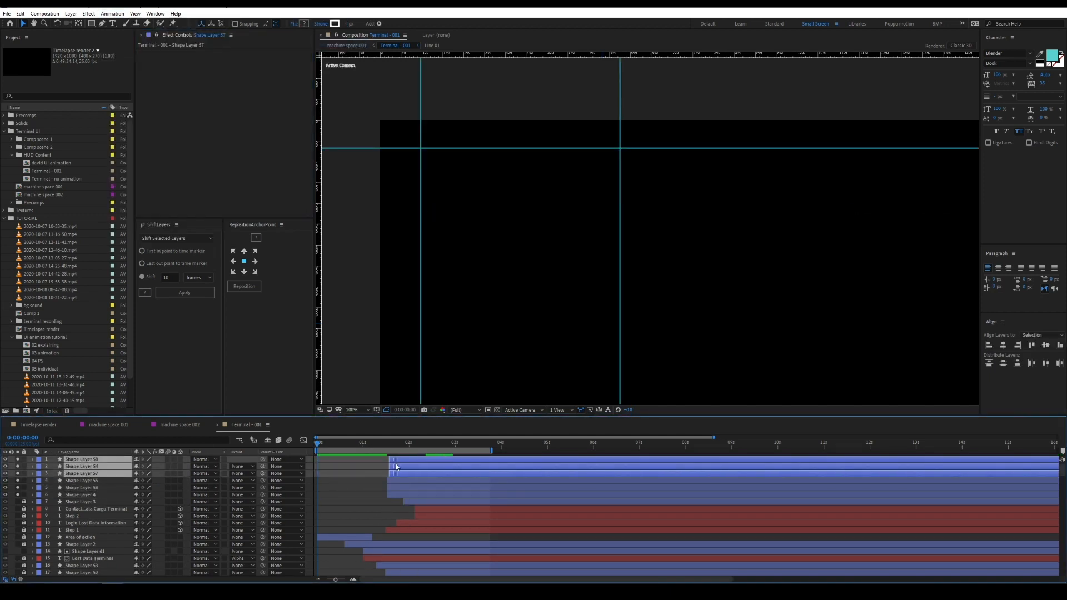
# Solo the already animated layers together with the divider lines and preview the combined animation from the start
pyautogui.click(567, 561)
pyautogui.press('space')
pyautogui.press('space')
pyautogui.scroll(-1, 23, 522)
pyautogui.moveTo(17, 481); pyautogui.dragTo(17, 557)
pyautogui.scroll(-1, 18, 536)
pyautogui.scroll(1, 17, 536)
pyautogui.moveTo(394, 445); pyautogui.dragTo(317, 445)
pyautogui.press('space')
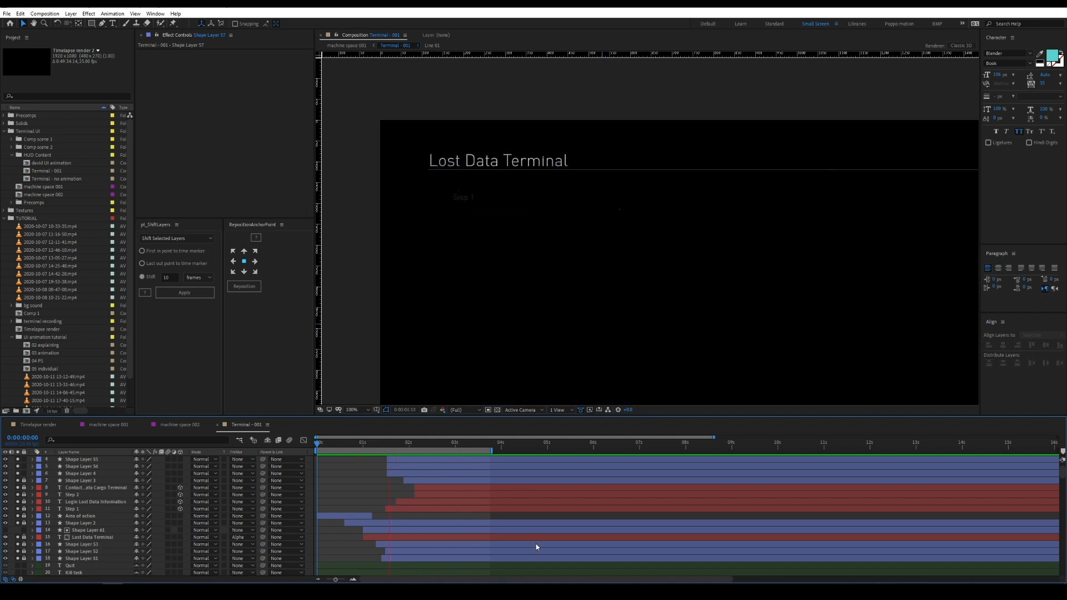
pyautogui.press('space')
# Unsolo all layers and lock the finished divider line and end dot layers
pyautogui.moveTo(826, 278); pyautogui.dragTo(743, 157)
pyautogui.moveTo(18, 558); pyautogui.dragTo(18, 459)
pyautogui.moveTo(24, 473); pyautogui.dragTo(24, 460)
# Bring the Command header's bar, text and the line below it to the top of the layer stack
pyautogui.moveTo(803, 191); pyautogui.dragTo(656, 216)
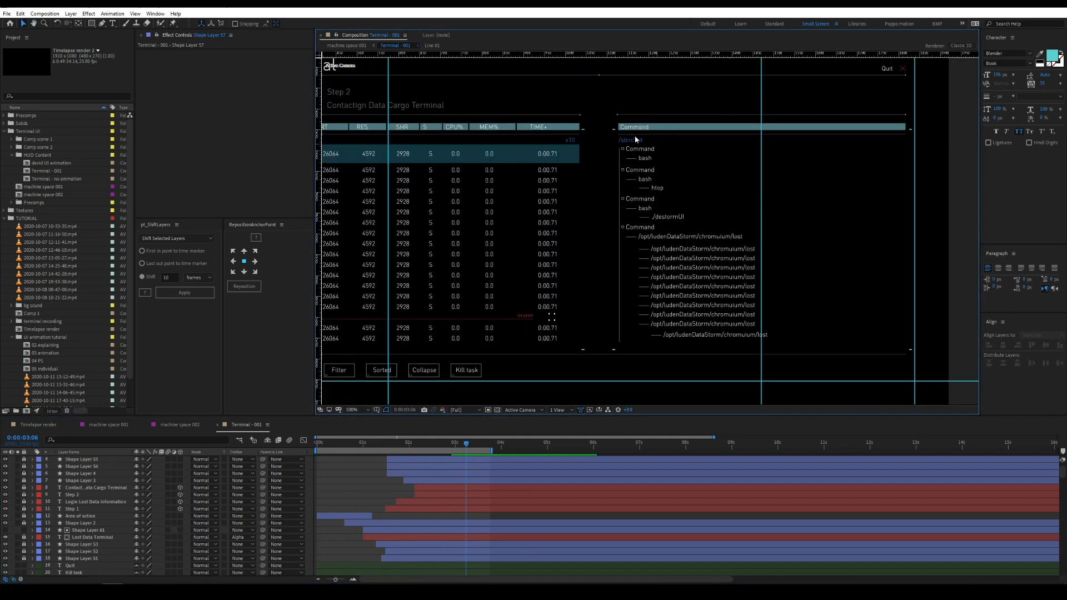
pyautogui.moveTo(613, 249); pyautogui.dragTo(769, 226)
pyautogui.moveTo(826, 106); pyautogui.dragTo(571, 192)
pyautogui.click(855, 169)
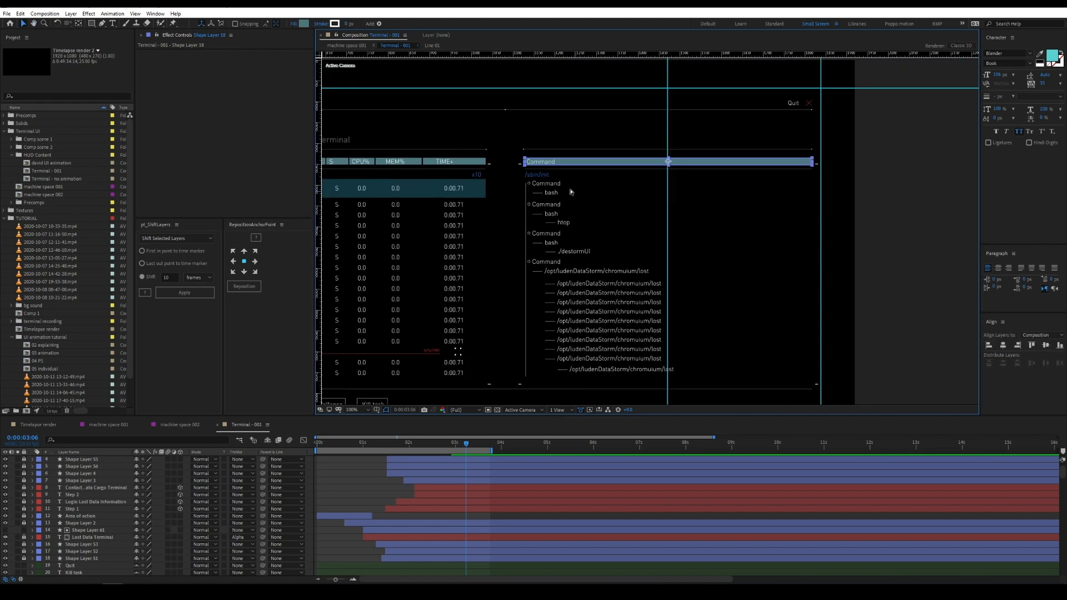
pyautogui.click(539, 161)
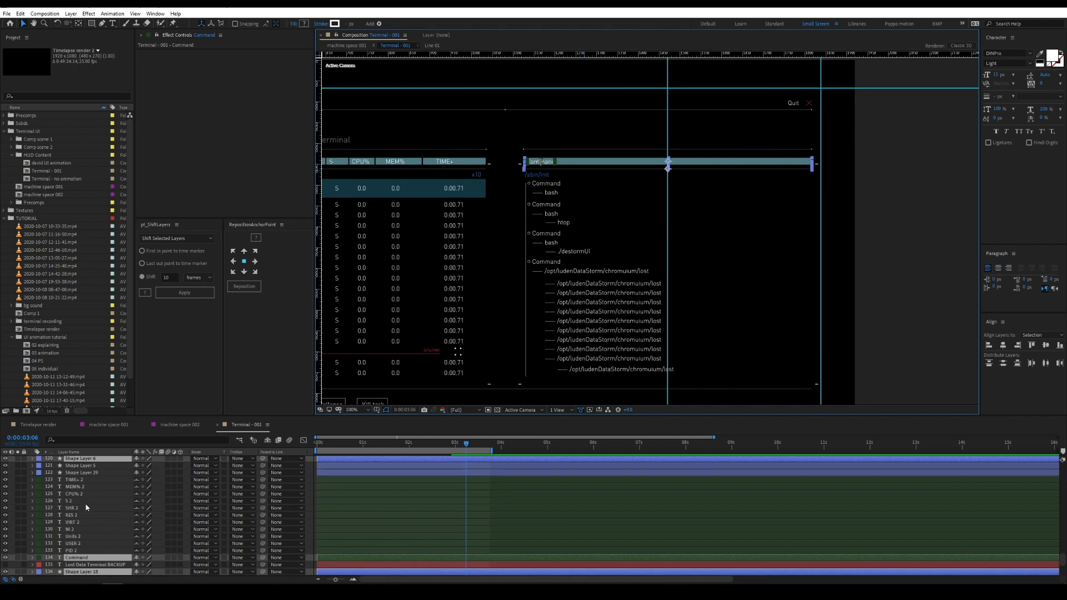
pyautogui.scroll(-1, 85, 462)
pyautogui.scroll(15, 85, 462)
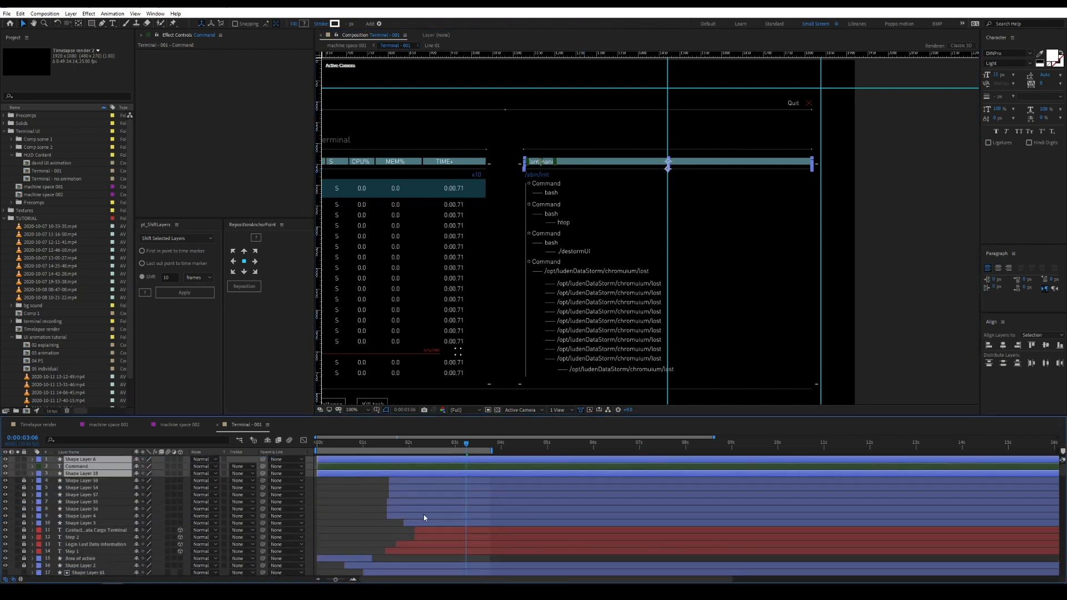
# Solo the three Command header layers and make them start at 0:00:01:15
pyautogui.click(18, 474)
pyautogui.press('F2')
pyautogui.moveTo(572, 286); pyautogui.dragTo(530, 275)
pyautogui.scroll(1, 639, 172)
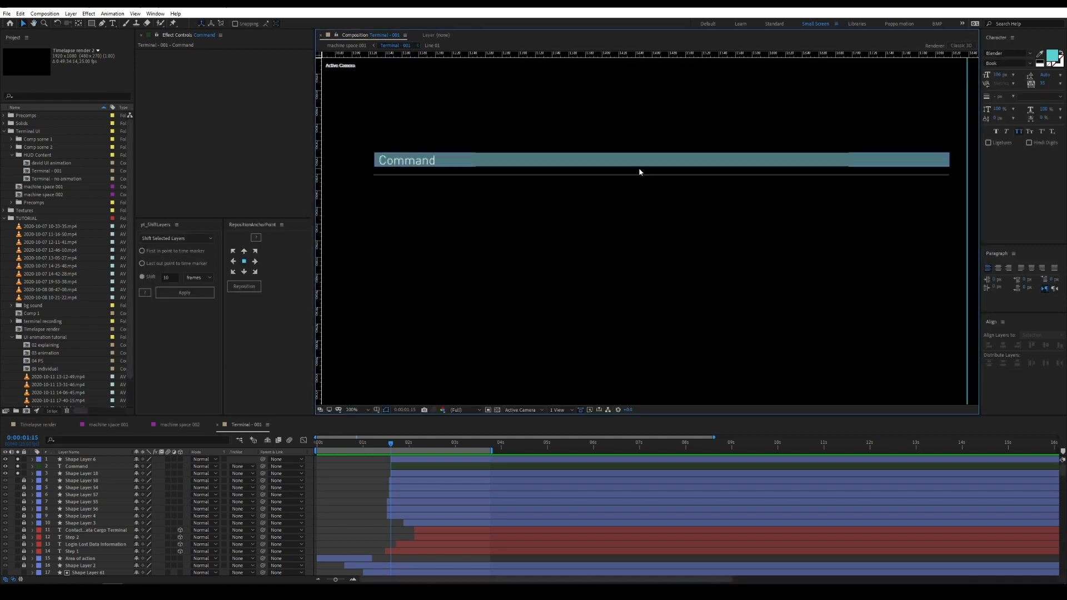
# Keyframe the line below the Command bar to scale horizontally from 0% at 0:00:01:15 to full width at 0:00:02:10
pyautogui.click(638, 174)
pyautogui.press('s')
pyautogui.click(11, 466)
pyautogui.click(5, 466)
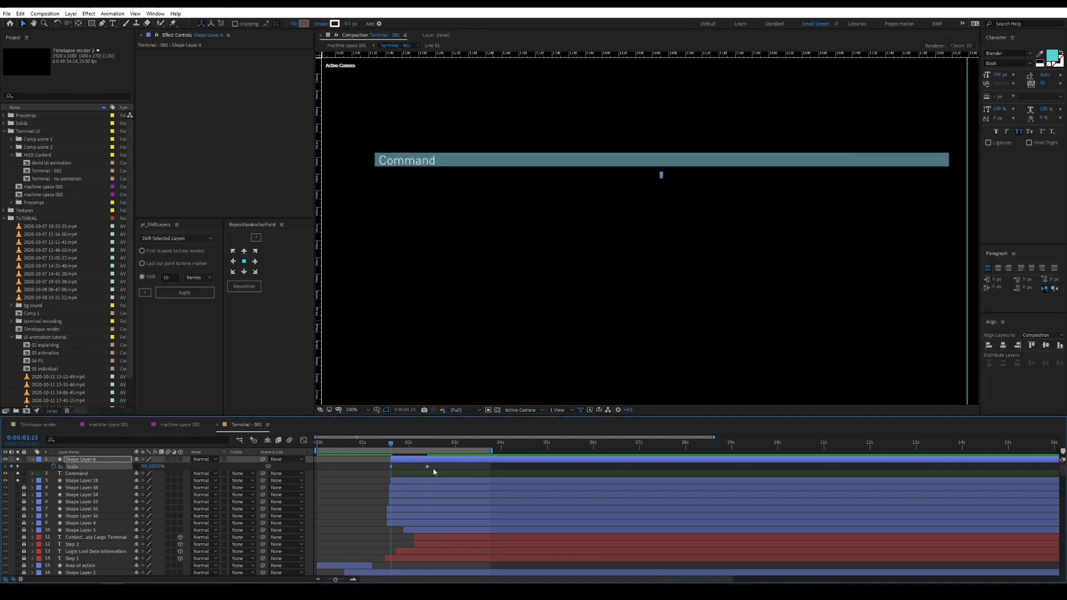
# Easy-ease the Command line's scale keyframes, steepen their speed curve for a fast start, and preview the growth
pyautogui.moveTo(434, 471); pyautogui.dragTo(386, 464)
pyautogui.press('F9')
pyautogui.hotkey('shift', 'F3')
pyautogui.moveTo(415, 554); pyautogui.dragTo(396, 555)
pyautogui.hotkey('shift', 'F3')
pyautogui.moveTo(440, 465); pyautogui.dragTo(376, 468)
pyautogui.press('space')
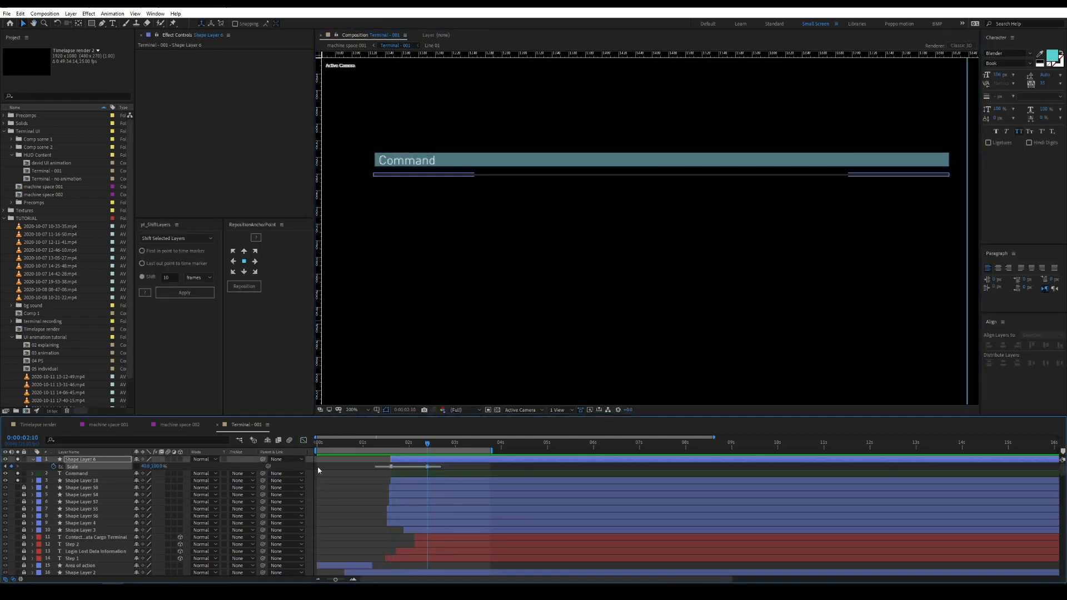
pyautogui.click(377, 466)
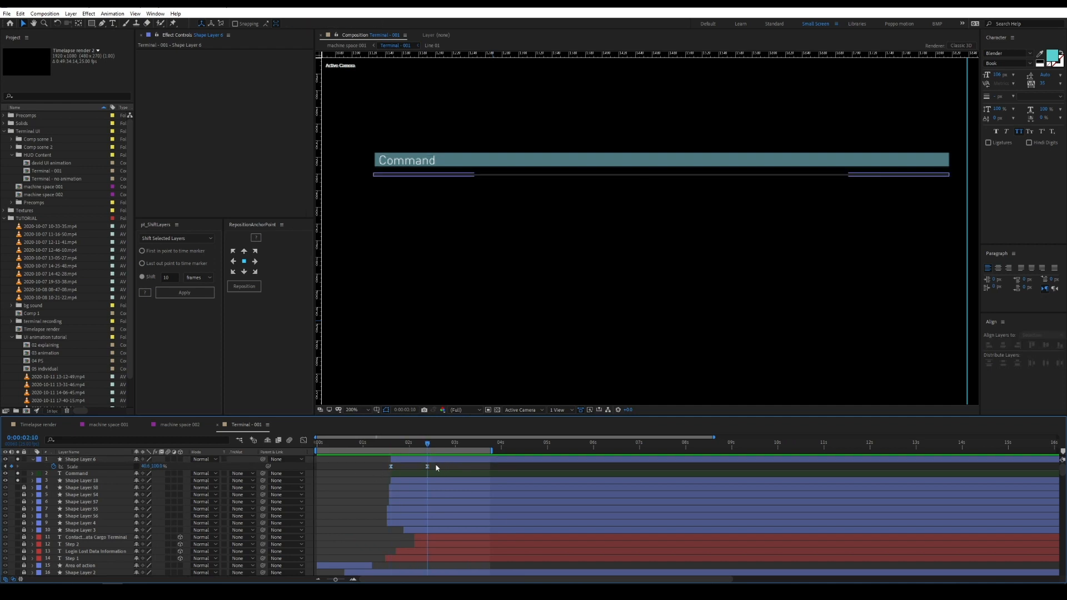
# Reposition the Command header bar's anchor point to the middle of its left edge
pyautogui.click(481, 164)
pyautogui.click(233, 261)
pyautogui.click(238, 286)
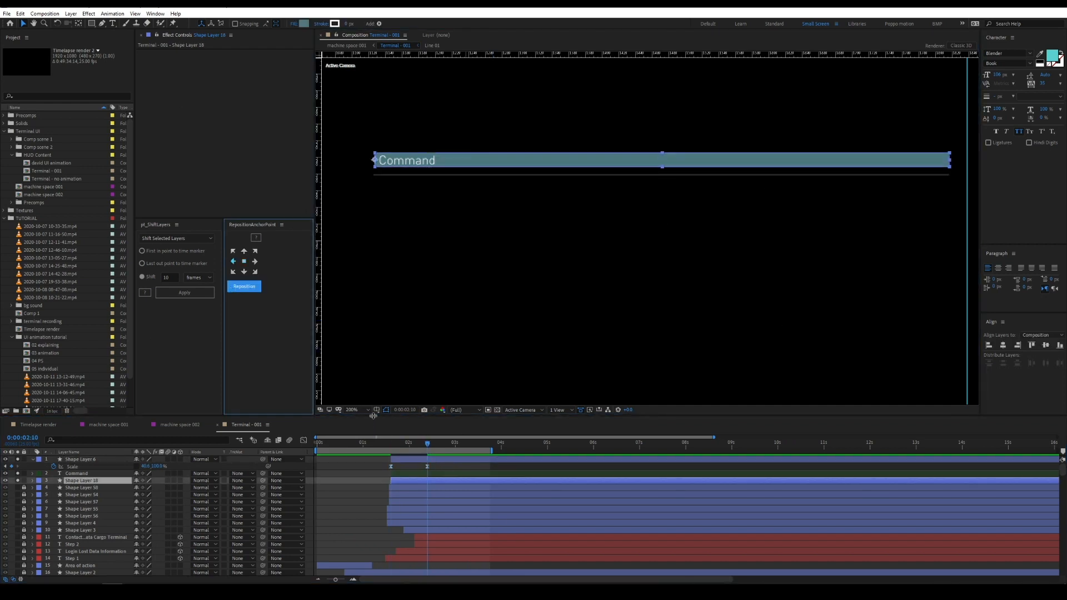
pyautogui.moveTo(374, 416); pyautogui.dragTo(373, 396)
# Keyframe the Command bar's horizontal scale from 0% at 0:00:01:15 to full width at 0:00:02:10
pyautogui.press('s')
pyautogui.press('j')
pyautogui.click(54, 468)
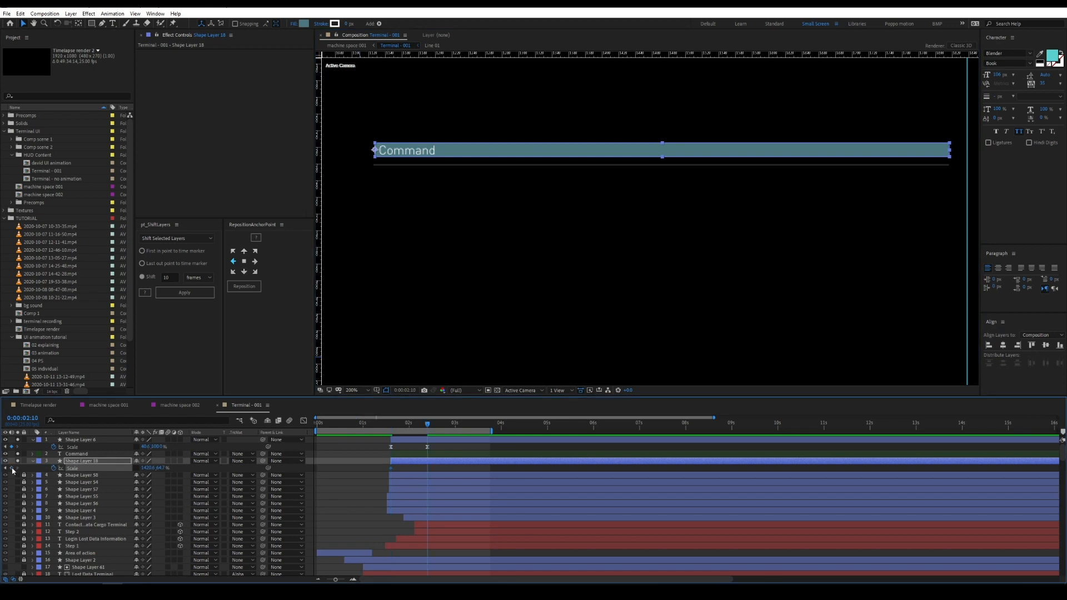
pyautogui.moveTo(143, 467); pyautogui.dragTo(168, 470)
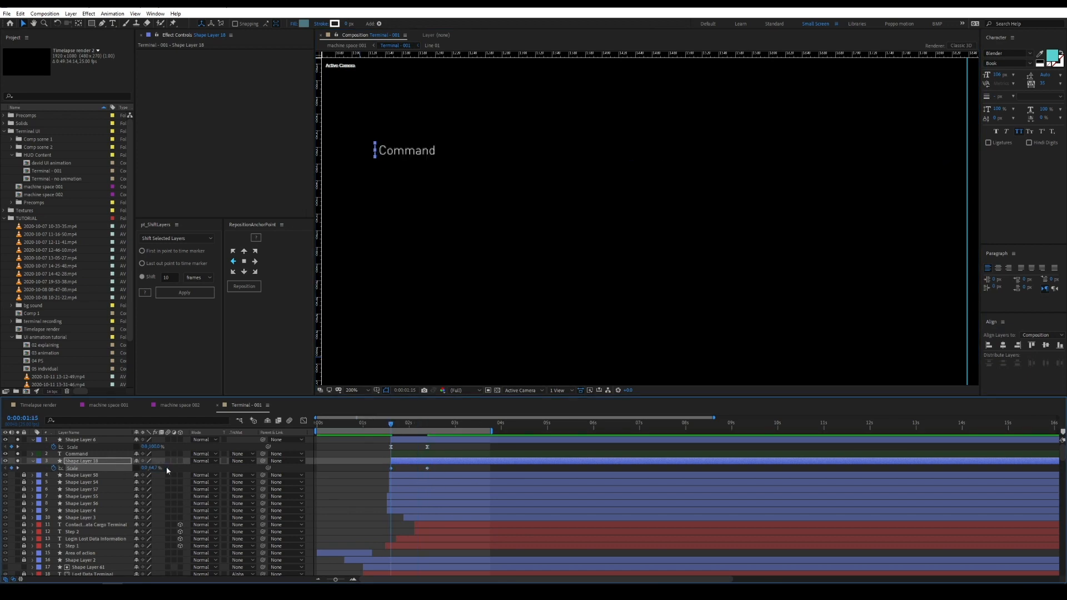
# Adjust the interpolation of the Command bar's scale keyframes and preview the bar growing from its left edge
pyautogui.moveTo(406, 429)
pyautogui.mouseDown()
pyautogui.moveTo(417, 429)
pyautogui.moveTo(385, 428)
pyautogui.mouseUp()
pyautogui.rightClick(398, 468)
pyautogui.click(433, 535)
pyautogui.press('space')
pyautogui.press('space')
# Make the Command bar a 3D layer and set a position keyframe at 0:00:02:10
pyautogui.click(158, 461)
pyautogui.click(180, 460)
pyautogui.press('p')
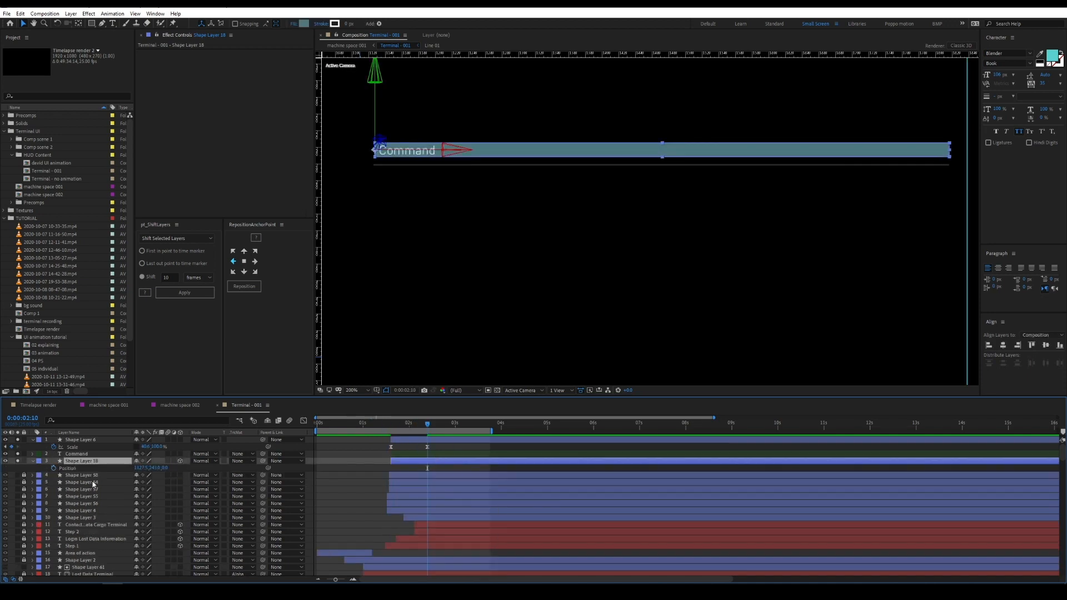
pyautogui.click(53, 467)
# Set the Command bar's Z position to 200 at 0:00:01:15 as its starting depth
pyautogui.press('j')
pyautogui.moveTo(166, 468); pyautogui.dragTo(250, 468)
pyautogui.click(169, 468)
pyautogui.write('20')
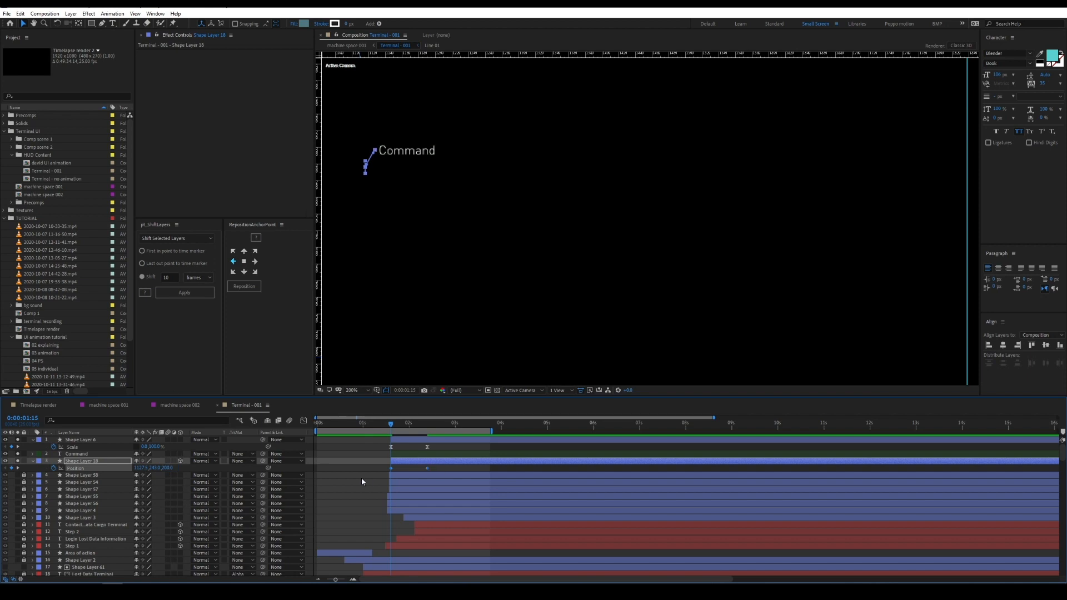
# Apply Easy Ease to the 3D shape layer's two position keyframes and reshape their speed curve toward the first keyframe
pyautogui.press('F9')
pyautogui.click(303, 419)
pyautogui.moveTo(415, 552); pyautogui.dragTo(394, 552)
pyautogui.press('space')
pyautogui.press('space')
pyautogui.click(302, 420)
pyautogui.click(349, 467)
# Set position keyframes for the Command text layer at 0:00:01:15 and 0:00:02:10
pyautogui.click(407, 151)
pyautogui.press('p')
pyautogui.click(54, 461)
pyautogui.press('k')
pyautogui.click(11, 461)
pyautogui.press('j')
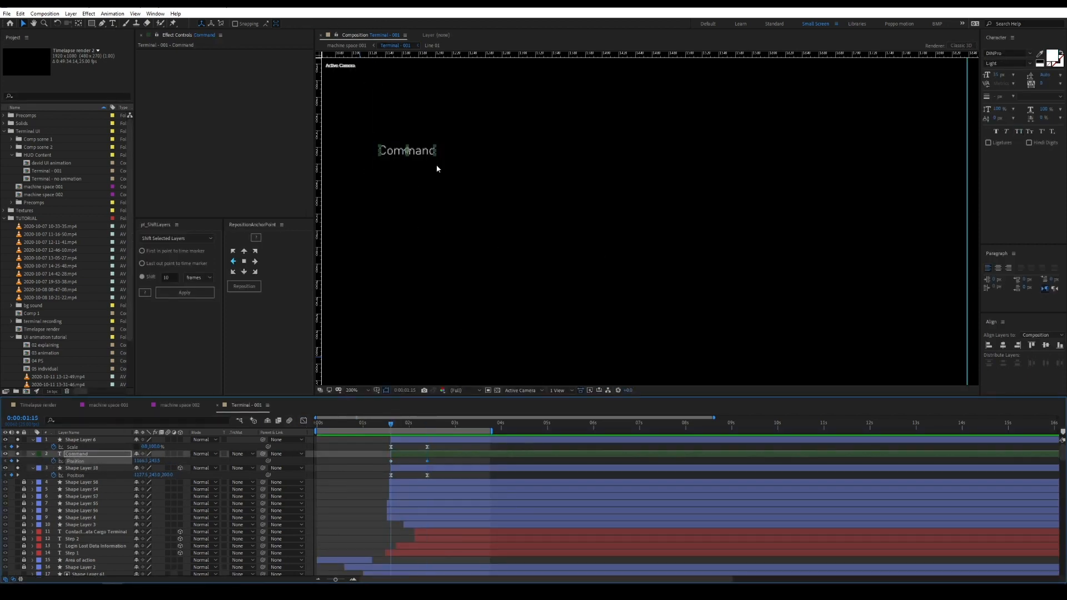
# Reshape the easing of the Command text's position keyframes in the Graph Editor
pyautogui.click(303, 420)
pyautogui.moveTo(414, 553); pyautogui.dragTo(394, 554)
pyautogui.click(303, 420)
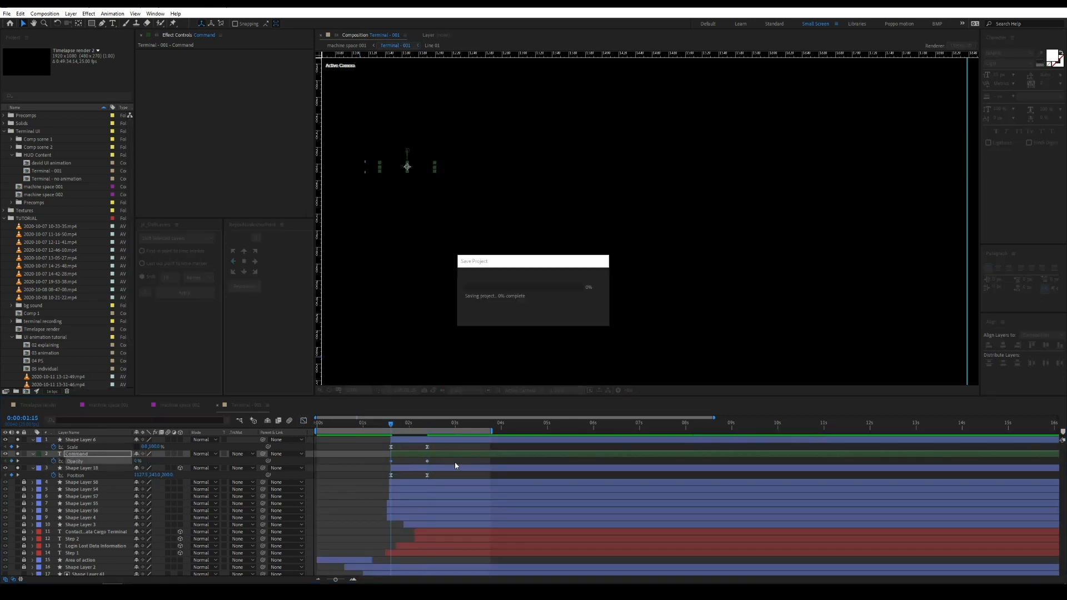
# Delay the Command text's opacity keyframes slightly and move Shape Layer 6 beneath Shape Layer 18 in the layer stack
pyautogui.moveTo(406, 424); pyautogui.dragTo(412, 454)
pyautogui.moveTo(77, 439); pyautogui.dragTo(103, 475)
pyautogui.moveTo(406, 425); pyautogui.dragTo(379, 425)
pyautogui.press('space')
pyautogui.press('space')
# Apply the Set Matte effect to the Command text, using the header bar's shape layer as the matte
pyautogui.click(93, 440)
pyautogui.hotkey('ctrl', 'space')
pyautogui.write('set')
pyautogui.click(93, 466)
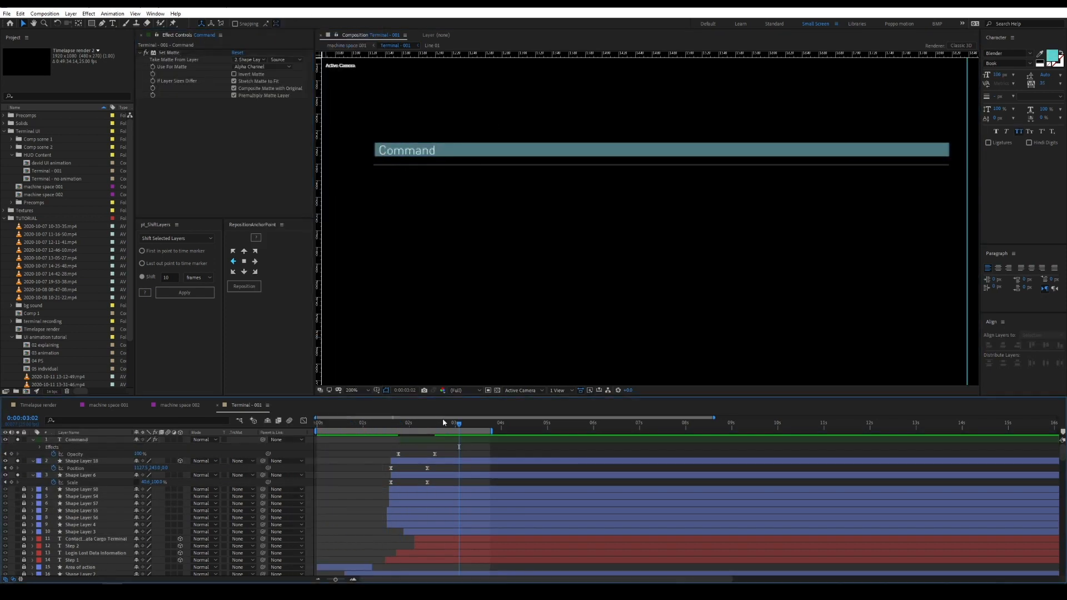
# Collapse the properties of the Command, Shape Layer 18 and Shape Layer 6 layers and solo the animated layers beneath them
pyautogui.click(34, 460)
pyautogui.click(33, 447)
pyautogui.click(33, 454)
pyautogui.moveTo(17, 460); pyautogui.dragTo(17, 539)
pyautogui.scroll(-2, 17, 547)
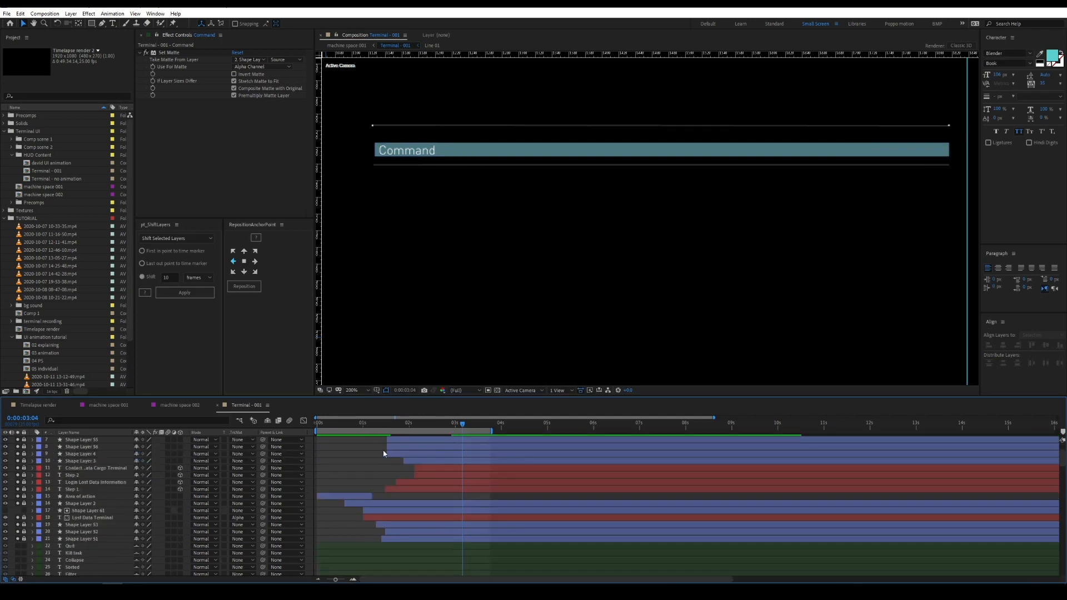
# Preview the soloed terminal animation with the whole composition in view
pyautogui.scroll(-1, 447, 381)
pyautogui.hotkey('shift', '/')
pyautogui.press('pageup')
pyautogui.press('pageup')
pyautogui.press('pageup')
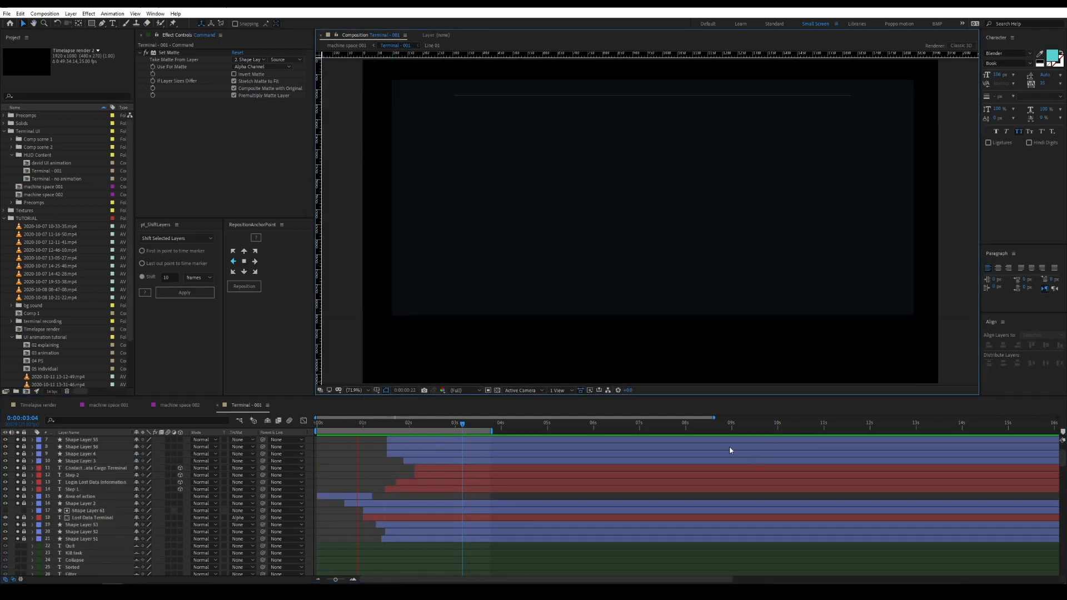
pyautogui.scroll(-3, 33, 511)
pyautogui.scroll(-1, 34, 511)
pyautogui.scroll(5, 49, 503)
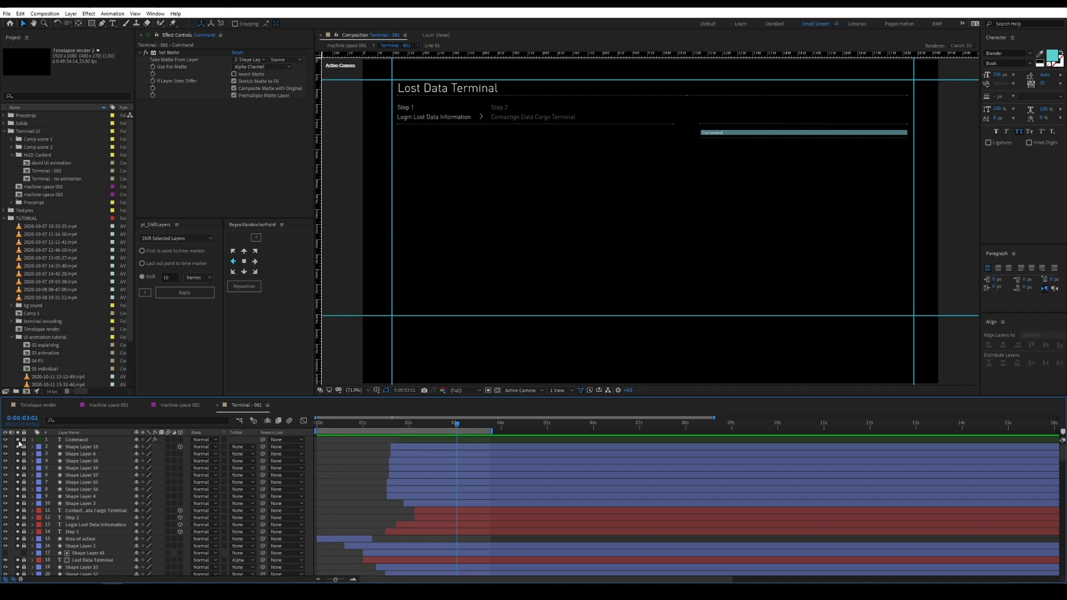
# Turn off solo for the animated layers and return to the first frame
pyautogui.moveTo(18, 440); pyautogui.dragTo(17, 566)
pyautogui.scroll(-3, 17, 566)
pyautogui.moveTo(17, 503); pyautogui.dragTo(17, 518)
pyautogui.moveTo(412, 424); pyautogui.dragTo(316, 426)
# Move the command panel's four corner marker layers to the top of the layer stack
pyautogui.click(697, 135)
pyautogui.keyDown('shift'); pyautogui.click(910, 134); pyautogui.keyUp('shift')
pyautogui.scroll(-14, 13, 572)
pyautogui.keyDown('shift'); pyautogui.click(697, 293); pyautogui.keyUp('shift')
pyautogui.keyDown('shift'); pyautogui.click(911, 293); pyautogui.keyUp('shift')
pyautogui.scroll(14, 88, 442)
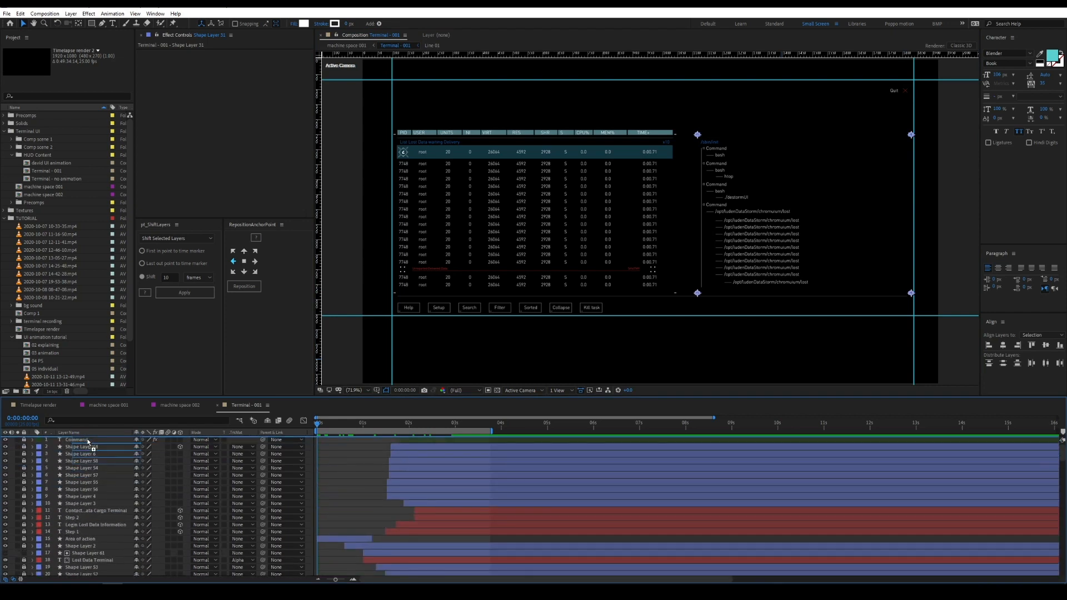
pyautogui.hotkey('ctrl', 'shift', ']')
# Start the four corner marker layers at 0:00:01:19 and solo them
pyautogui.click(390, 425)
pyautogui.moveTo(392, 444); pyautogui.dragTo(398, 444)
pyautogui.moveTo(18, 439); pyautogui.dragTo(18, 462)
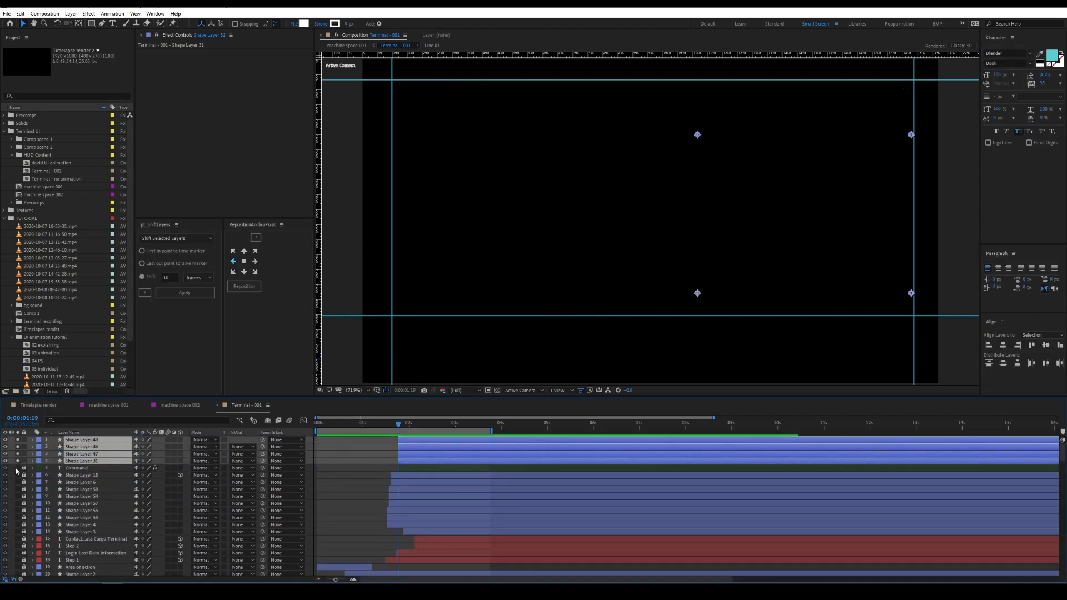
pyautogui.click(364, 469)
# Apply a recent animation preset to the two upper corner markers and shift both layers slightly earlier
pyautogui.moveTo(680, 117); pyautogui.dragTo(925, 146)
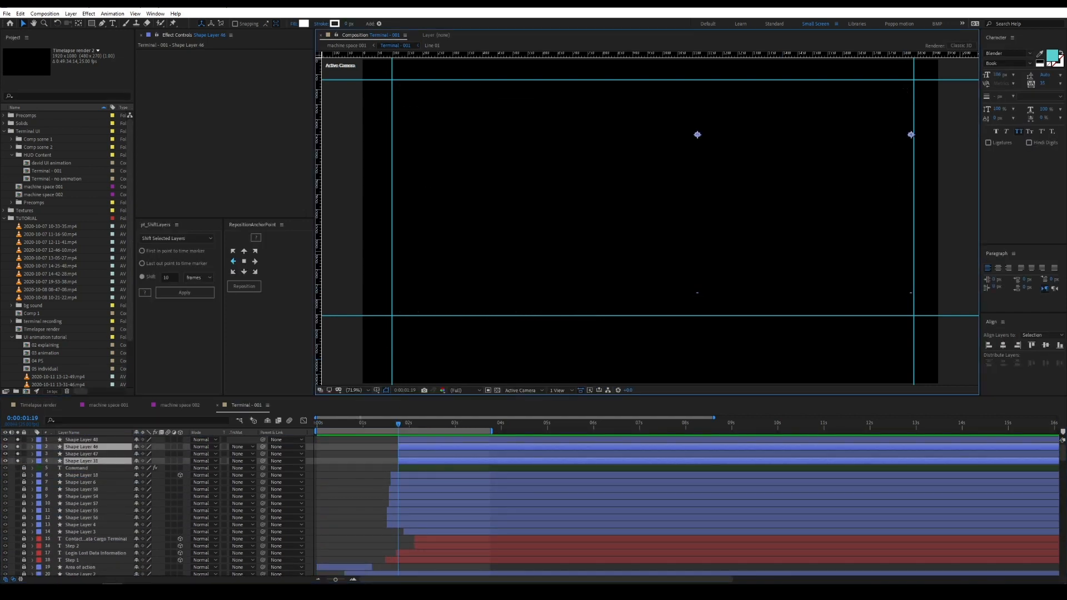
pyautogui.click(112, 14)
pyautogui.moveTo(167, 42)
pyautogui.click(278, 42)
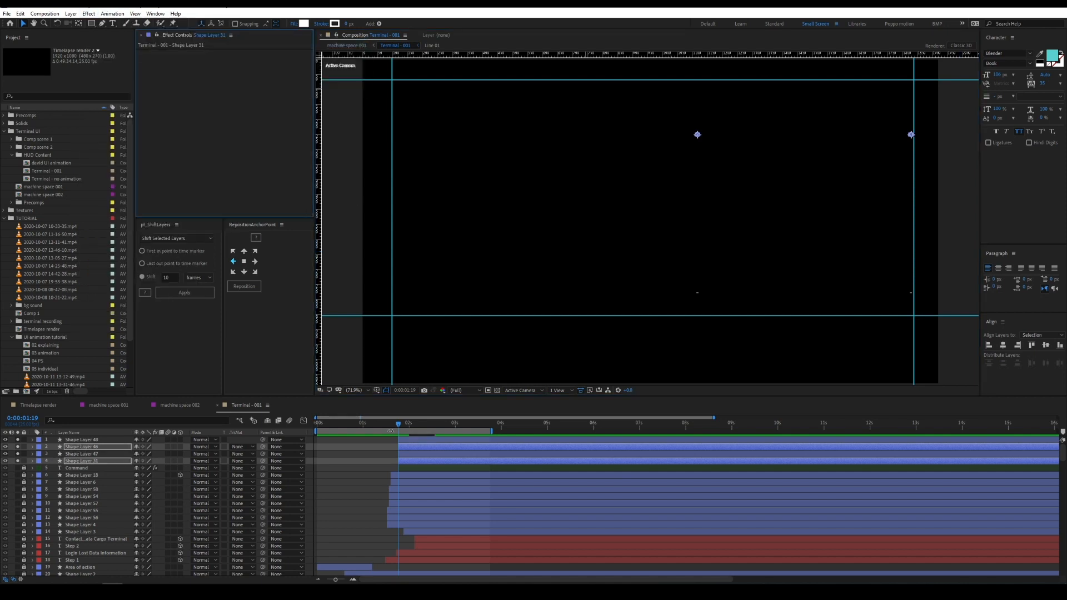
pyautogui.moveTo(398, 424)
pyautogui.mouseDown()
pyautogui.moveTo(401, 521)
pyautogui.moveTo(391, 483)
pyautogui.moveTo(398, 430)
pyautogui.mouseUp()
pyautogui.press('[')
# Bring the two lower corner marker layers, Shape Layers 48 and 47, together at the top of the stack and enable position keyframes
pyautogui.click(401, 440)
pyautogui.keyDown('ctrl'); pyautogui.click(399, 455); pyautogui.keyUp('ctrl')
pyautogui.press('p')
pyautogui.hotkey('shift', 'pagedown')
pyautogui.moveTo(107, 461); pyautogui.dragTo(104, 452)
pyautogui.click(54, 447)
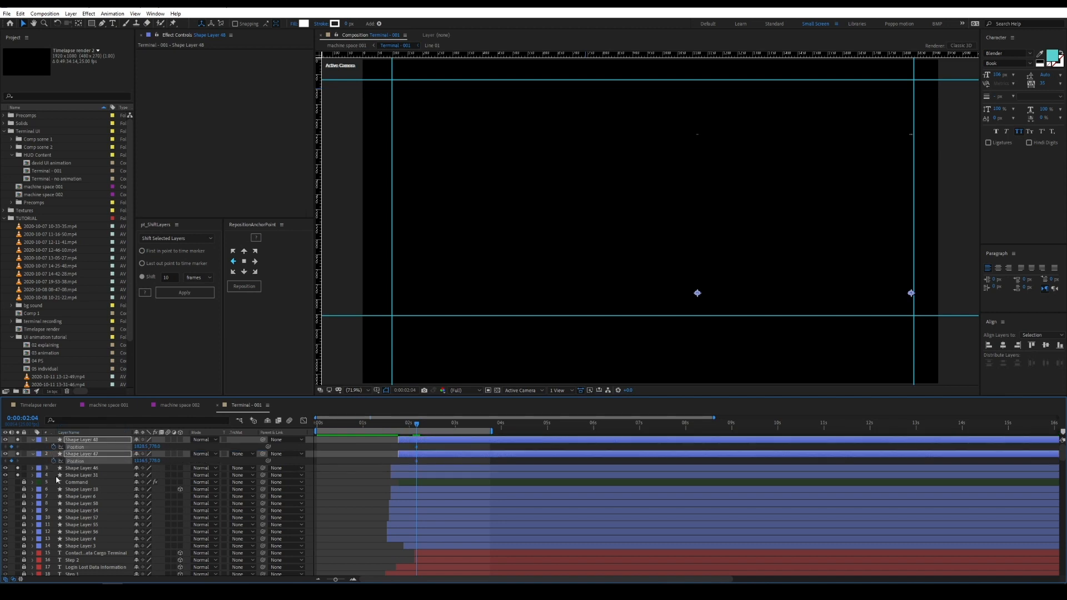
# Raise the two lower corner markers level with the upper ones as their starting position at 0:00:01:19
pyautogui.hotkey('shift', 'Up')
pyautogui.hotkey('shift', 'Up')
pyautogui.hotkey('shift', 'Up')
pyautogui.hotkey('shift', 'Up')
pyautogui.hotkey('shift', 'Up')
pyautogui.hotkey('shift', 'Up')
pyautogui.hotkey('shift', 'Up')
pyautogui.hotkey('shift', 'Up')
pyautogui.hotkey('shift', 'Up')
pyautogui.hotkey('shift', 'Up')
pyautogui.hotkey('shift', 'Up')
pyautogui.hotkey('shift', 'Up')
pyautogui.hotkey('shift', 'Up')
pyautogui.hotkey('shift', 'Up')
pyautogui.hotkey('shift', 'Up')
pyautogui.hotkey('shift', 'Up')
pyautogui.hotkey('shift', 'Up')
pyautogui.hotkey('shift', 'Up')
pyautogui.hotkey('shift', 'Up')
pyautogui.hotkey('shift', 'Up')
# Easy-ease the lower markers' position keyframes and pull the speed curve to 100% influence for a fast start
pyautogui.moveTo(443, 444); pyautogui.dragTo(392, 465)
pyautogui.press('F9')
pyautogui.hotkey('shift', 'F3')
pyautogui.moveTo(464, 540); pyautogui.dragTo(406, 555)
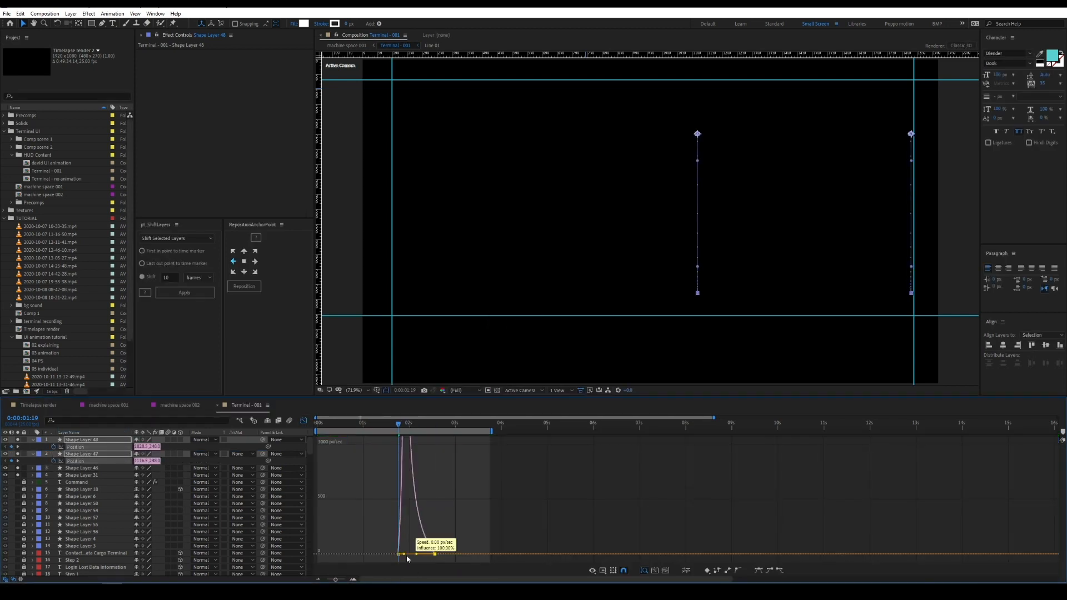
pyautogui.hotkey('shift', 'F3')
pyautogui.press('space')
pyautogui.press('space')
# Collapse the corner markers' keyframes, turn off their solo and go to 0:00:01:13
pyautogui.press('u')
pyautogui.press('F2')
pyautogui.moveTo(18, 439); pyautogui.dragTo(18, 475)
pyautogui.click(386, 425)
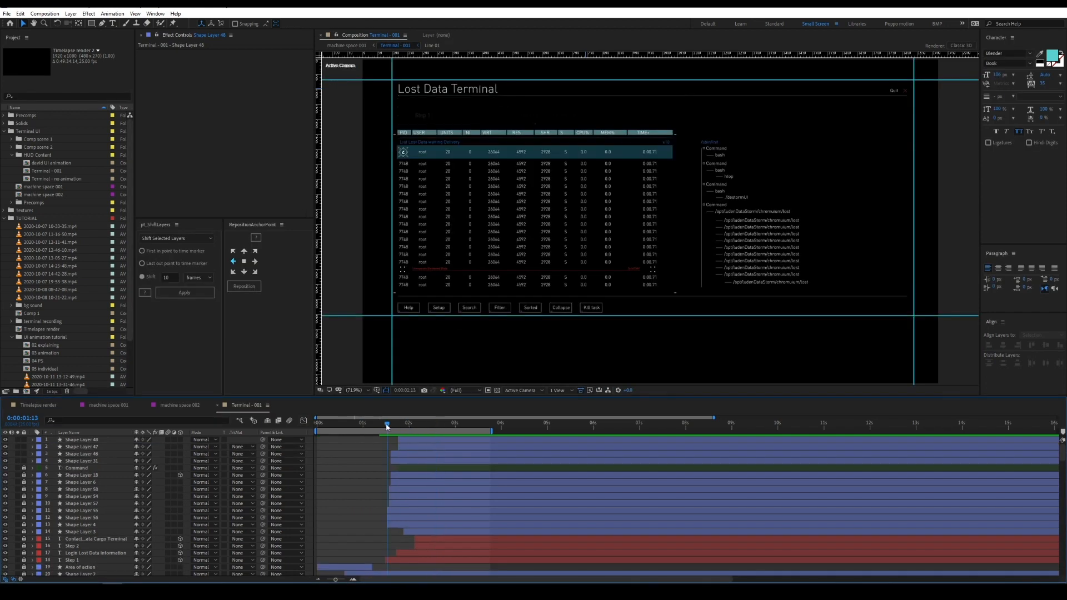
# Move the /sbin/init text and the vertical tree line's layer to the top of the layer stack
pyautogui.scroll(2, 647, 221)
pyautogui.moveTo(703, 118); pyautogui.dragTo(533, 266)
pyautogui.click(561, 221)
pyautogui.click(65, 565)
pyautogui.scroll(-1, 612, 250)
pyautogui.moveTo(93, 566); pyautogui.dragTo(83, 442)
# Trim the start of the /sbin/init text and vertical line layers to 0:00:01:19 and solo them
pyautogui.hotkey('alt', '[')
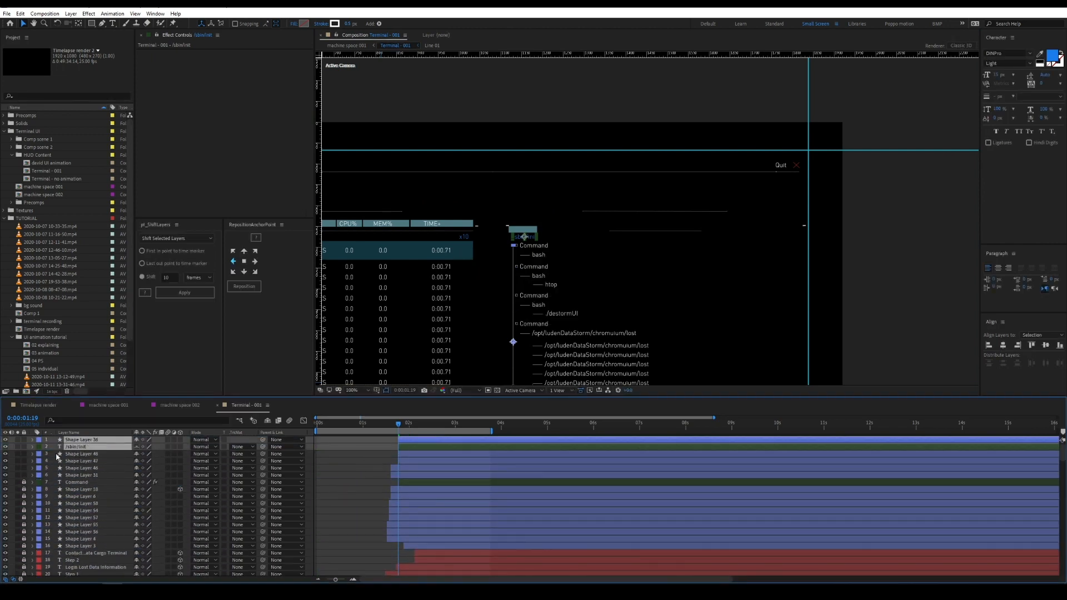
pyautogui.click(18, 439)
pyautogui.press('F2')
# Add a text animator with Opacity and Character Value properties to the /sbin/init text
pyautogui.click(527, 236)
pyautogui.scroll(1, 480, 255)
pyautogui.click(32, 446)
pyautogui.click(184, 453)
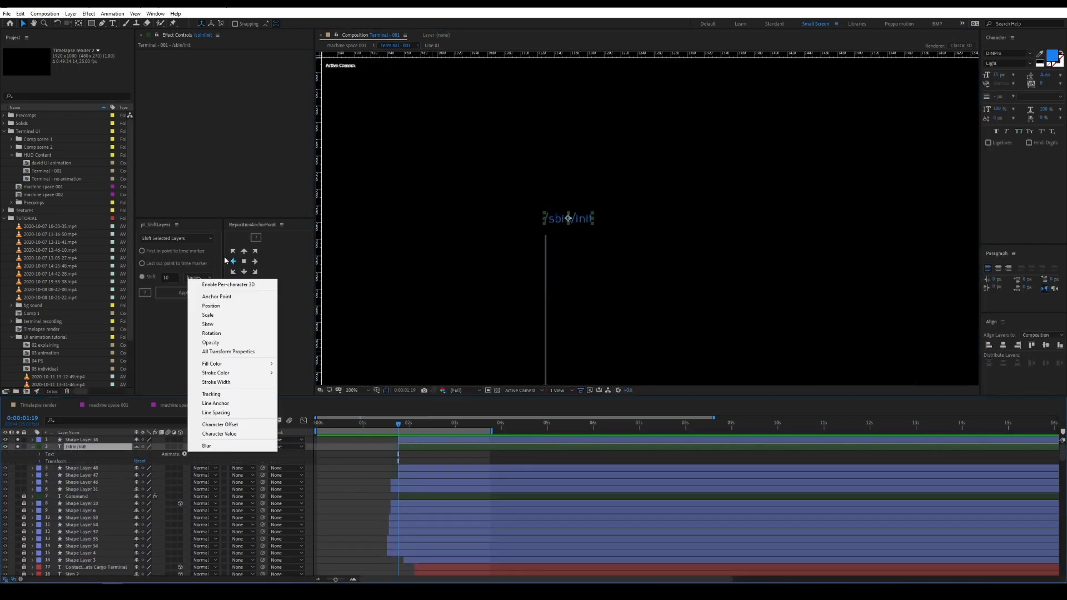
pyautogui.click(211, 342)
pyautogui.click(175, 482)
pyautogui.moveTo(205, 485)
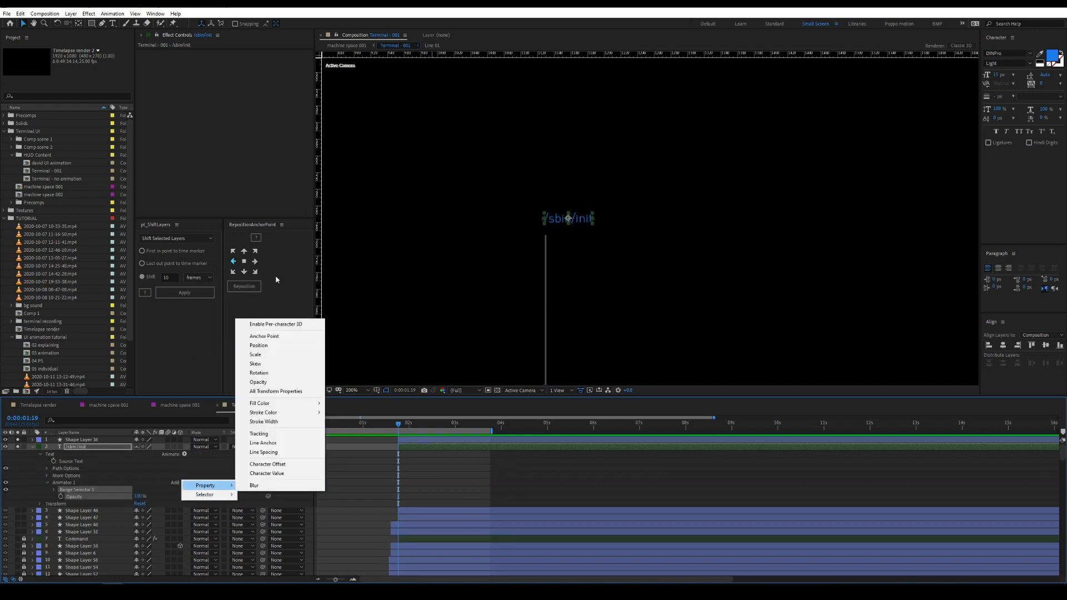
pyautogui.click(285, 474)
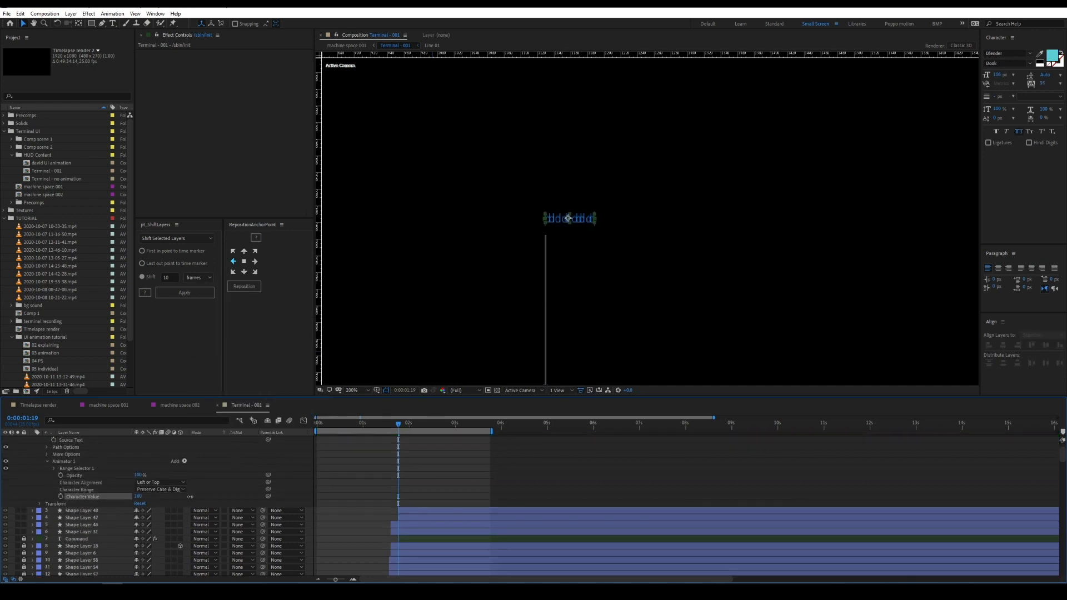
# Set the animator's Character Value to 57 and expand Range Selector 1
pyautogui.moveTo(138, 496); pyautogui.dragTo(91, 496)
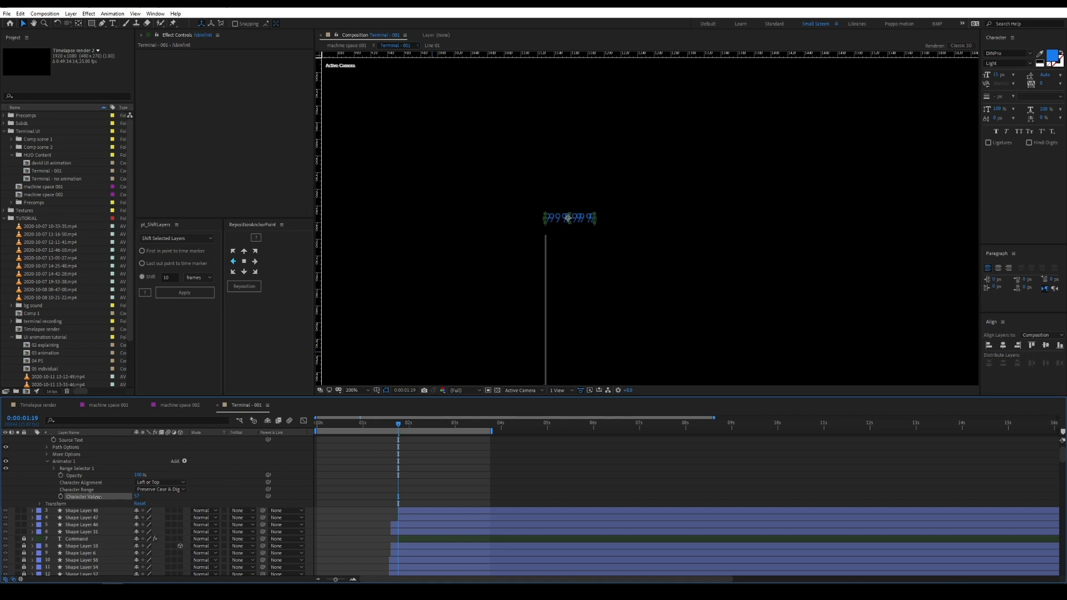
pyautogui.click(53, 468)
pyautogui.click(90, 488)
pyautogui.click(61, 496)
pyautogui.scroll(-1, 113, 535)
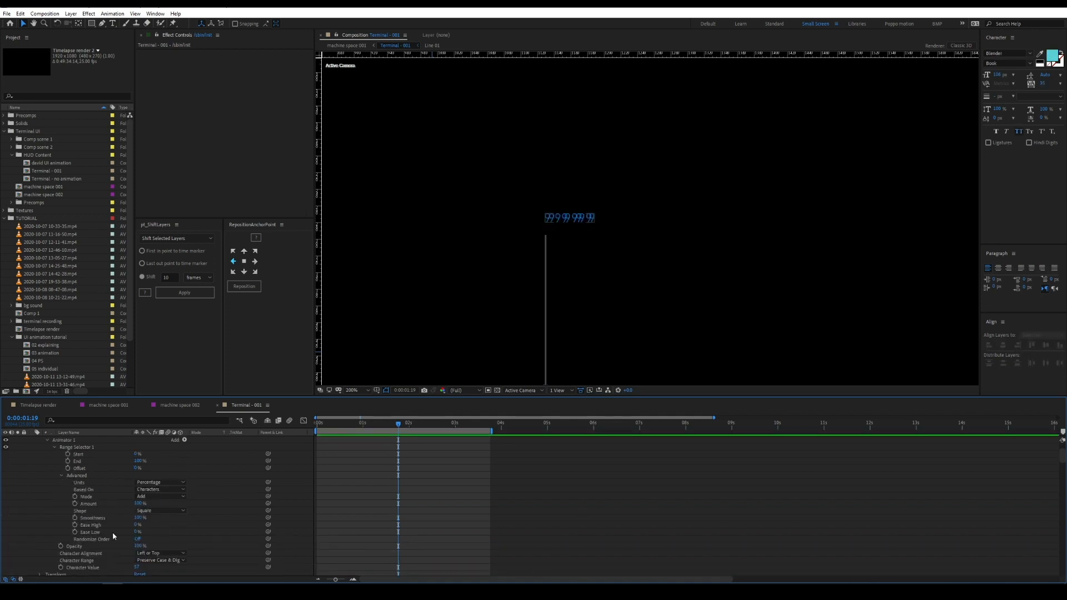
pyautogui.click(61, 476)
# Set the animator's opacity to 0% and keyframe the range selector's offset from 0% to 100%, starting at 0:00:01:19
pyautogui.moveTo(136, 468); pyautogui.dragTo(128, 469)
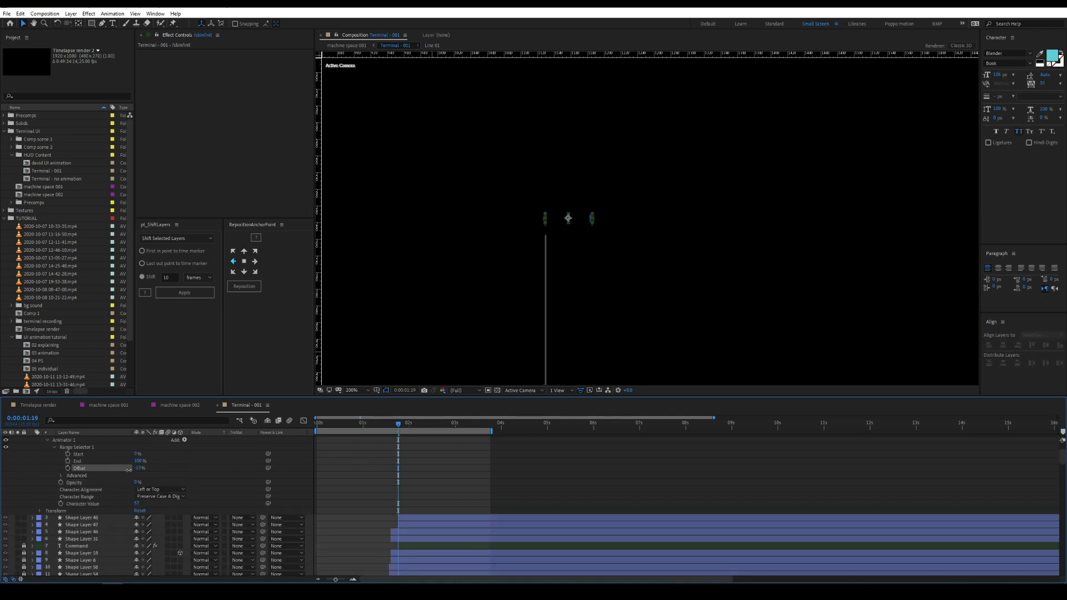
pyautogui.hotkey('ctrl', 'z')
pyautogui.moveTo(398, 424); pyautogui.dragTo(432, 425)
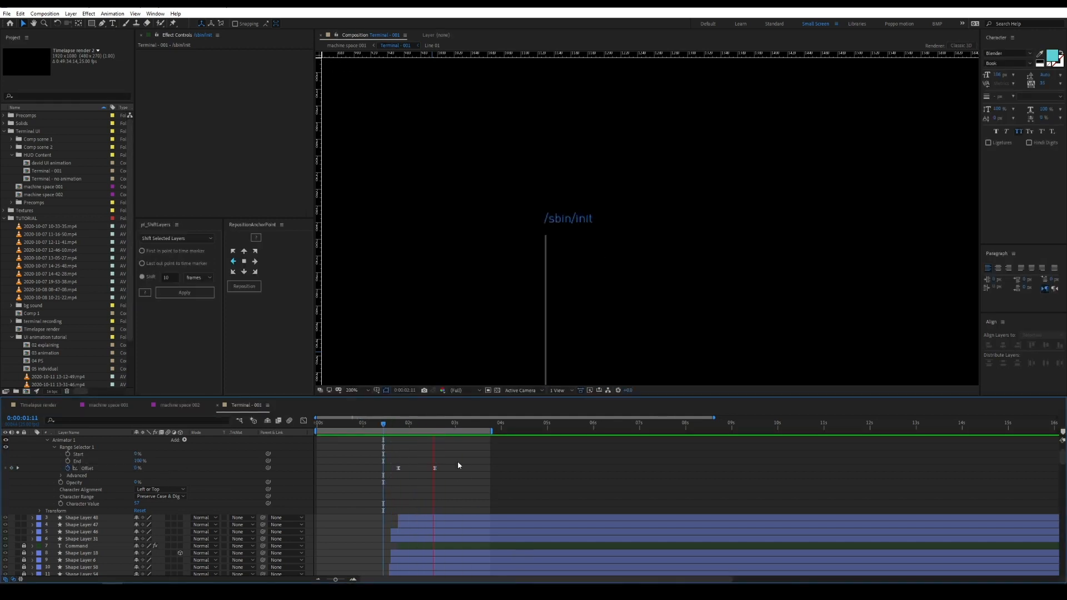
# Save the /sbin/init text's Animator 1 as an animation preset in the INPUT folder
pyautogui.scroll(1, 458, 464)
pyautogui.click(62, 461)
pyautogui.click(112, 13)
pyautogui.click(133, 20)
pyautogui.write('t')
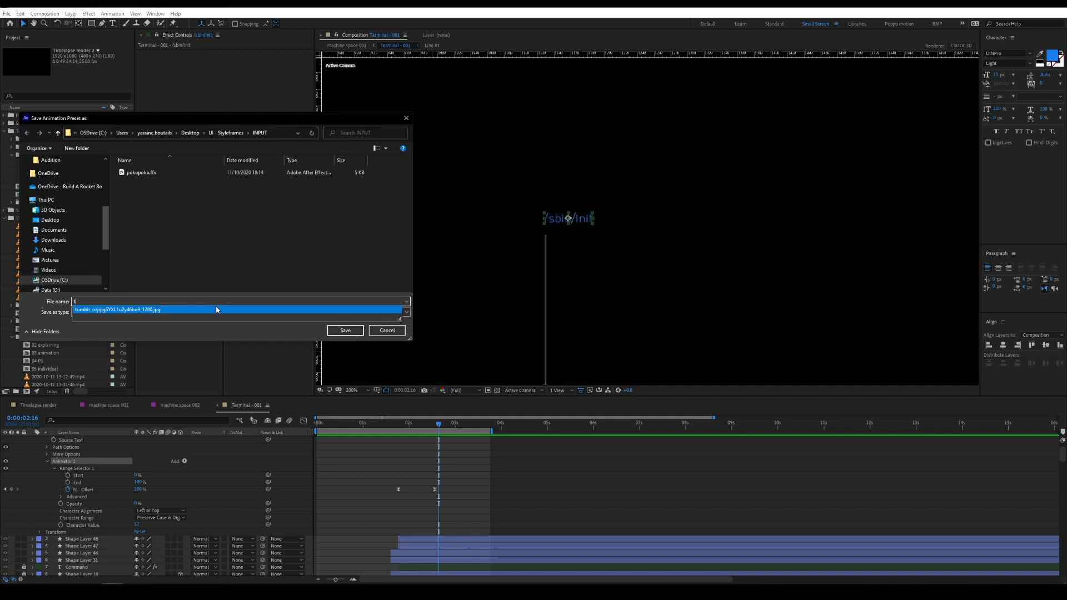
pyautogui.press('Return')
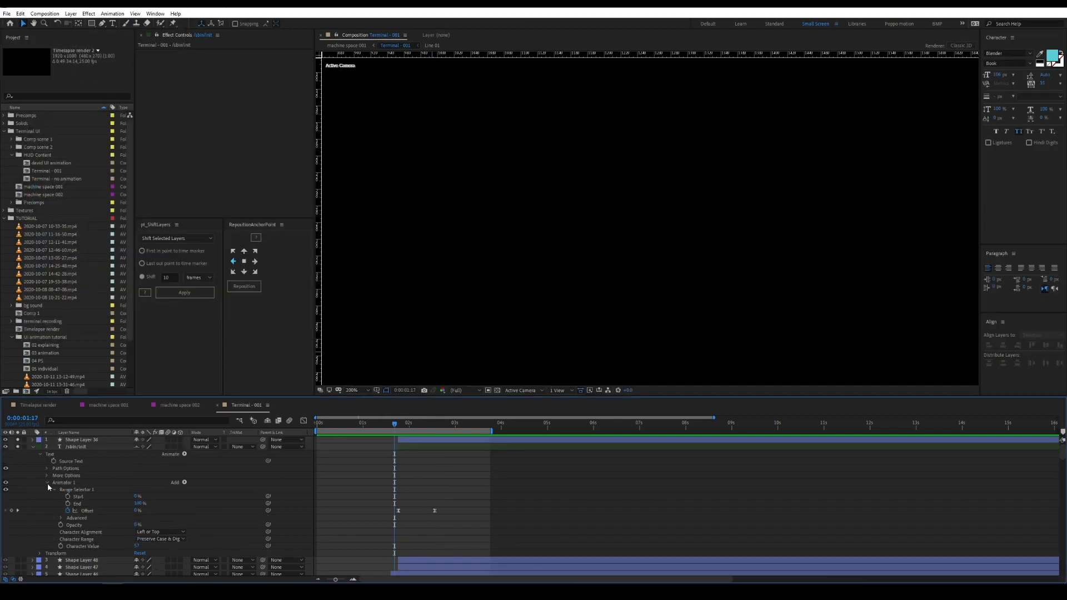
# Collapse the /sbin/init layer's properties and trim its start to 0:00:01:19
pyautogui.click(33, 447)
pyautogui.press('space')
pyautogui.click(409, 447)
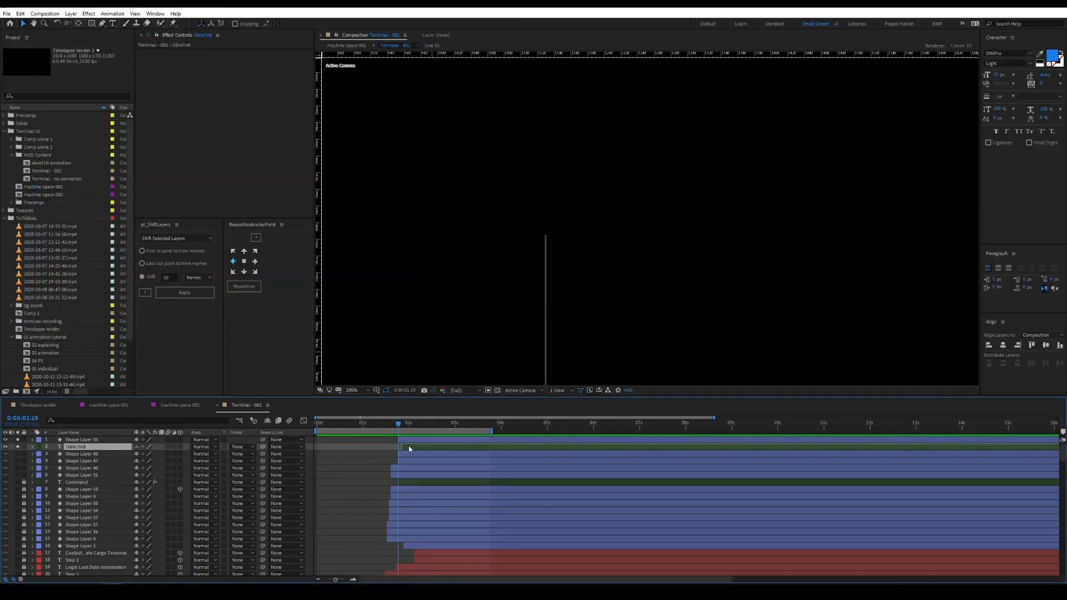
pyautogui.hotkey('alt', '[')
# Delay the vertical line's layer to start at 0:00:01:23 and reposition its anchor point to the line's upper end
pyautogui.moveTo(404, 439); pyautogui.dragTo(412, 440)
pyautogui.press('i')
pyautogui.click(244, 251)
pyautogui.click(244, 286)
# Keyframe the vertical line's scale from 0:00:01:23 so it grows downward from its upper end, and check the speed graph
pyautogui.click(563, 332)
pyautogui.click(406, 439)
pyautogui.press('s')
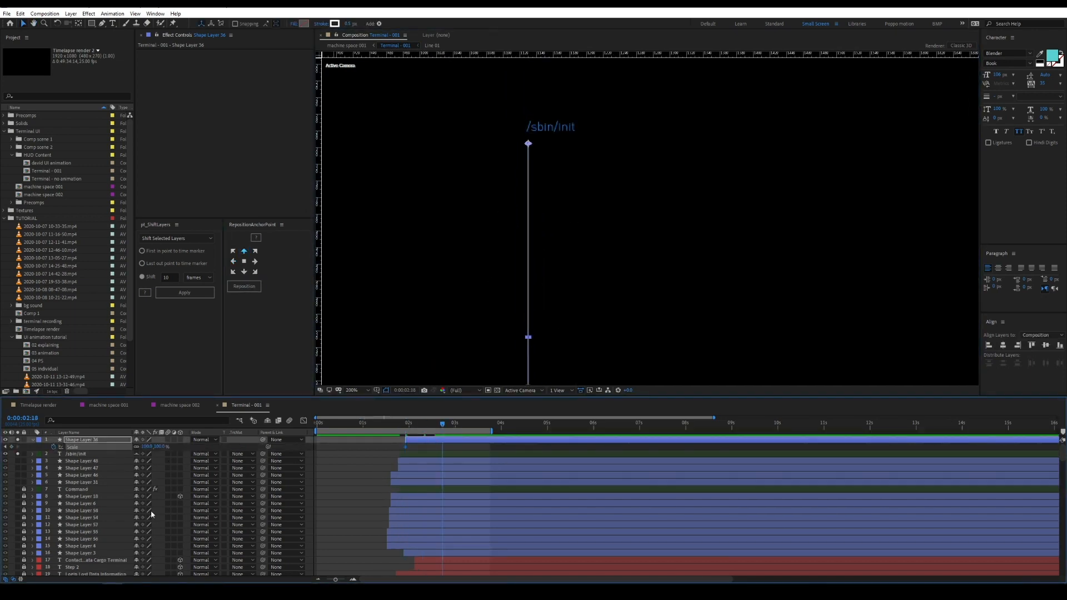
pyautogui.moveTo(159, 446); pyautogui.dragTo(105, 448)
pyautogui.hotkey('shift', 'F3')
pyautogui.hotkey('shift', 'F3')
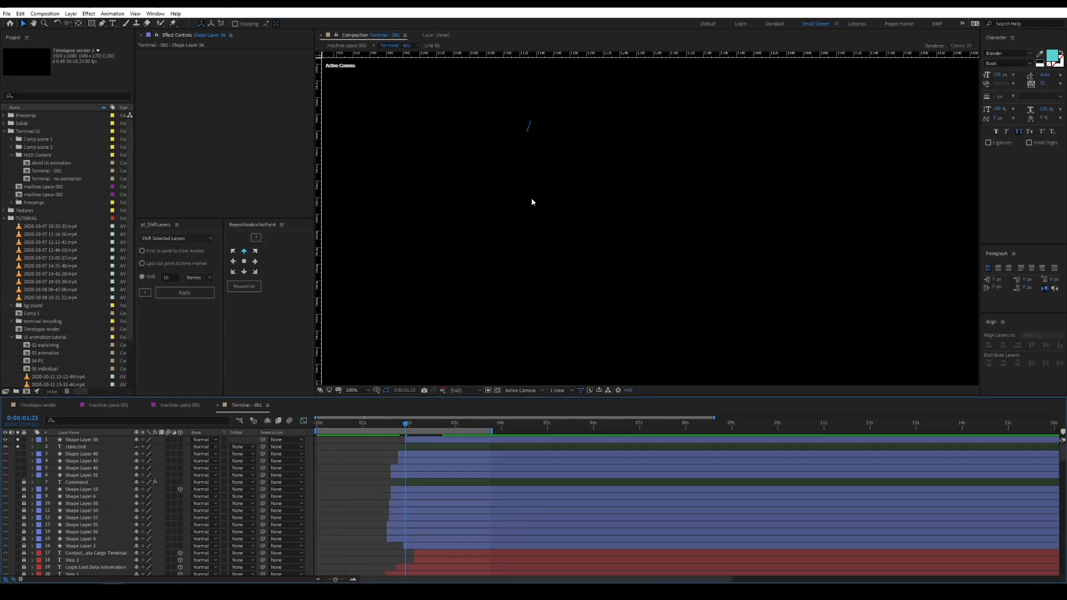
# Preview the full animation and shift the vertical line, /sbin/init text and lower corner marker layers slightly later
pyautogui.scroll(-2, 531, 202)
pyautogui.scroll(-4, 61, 532)
pyautogui.press('space')
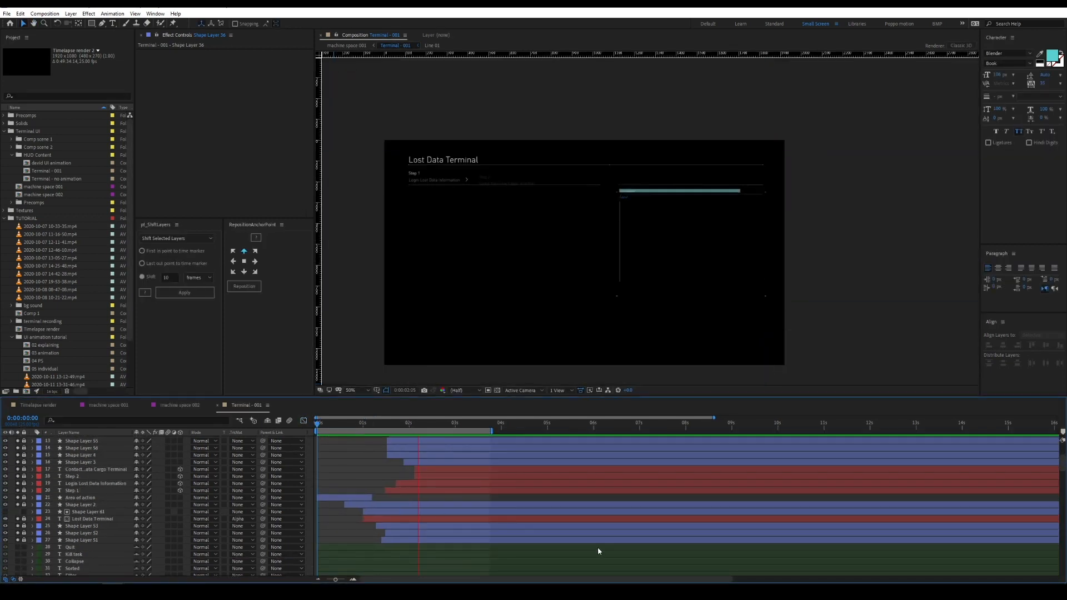
pyautogui.press('space')
pyautogui.scroll(4, 524, 511)
pyautogui.moveTo(389, 439); pyautogui.dragTo(423, 442)
pyautogui.press('u')
pyautogui.press('space')
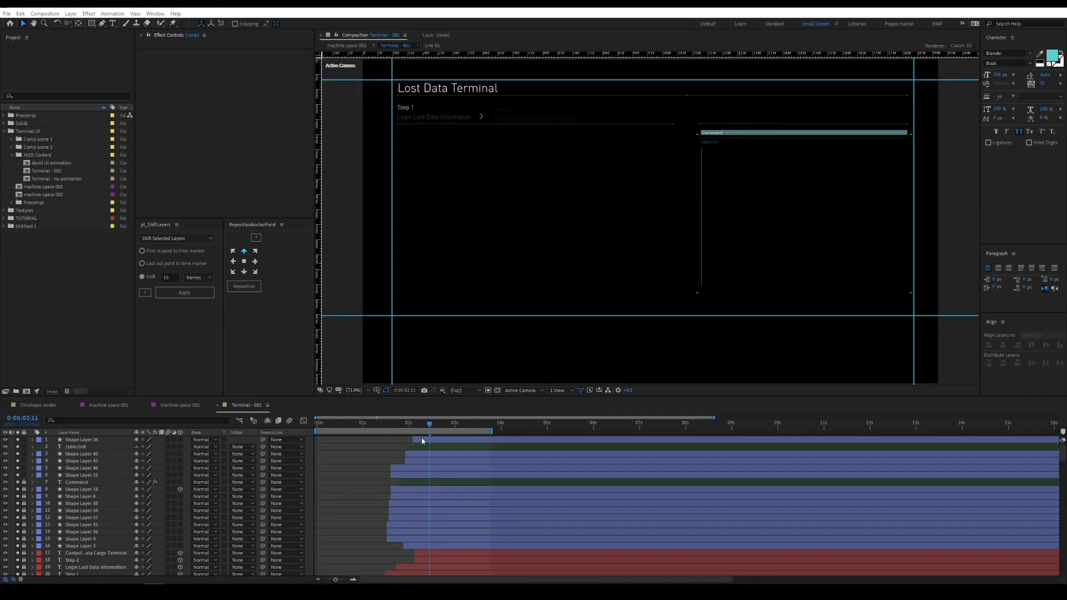
# Turn off solo for all animated layers to show the full interface
pyautogui.press('pageup')
pyautogui.scroll(-5, 24, 518)
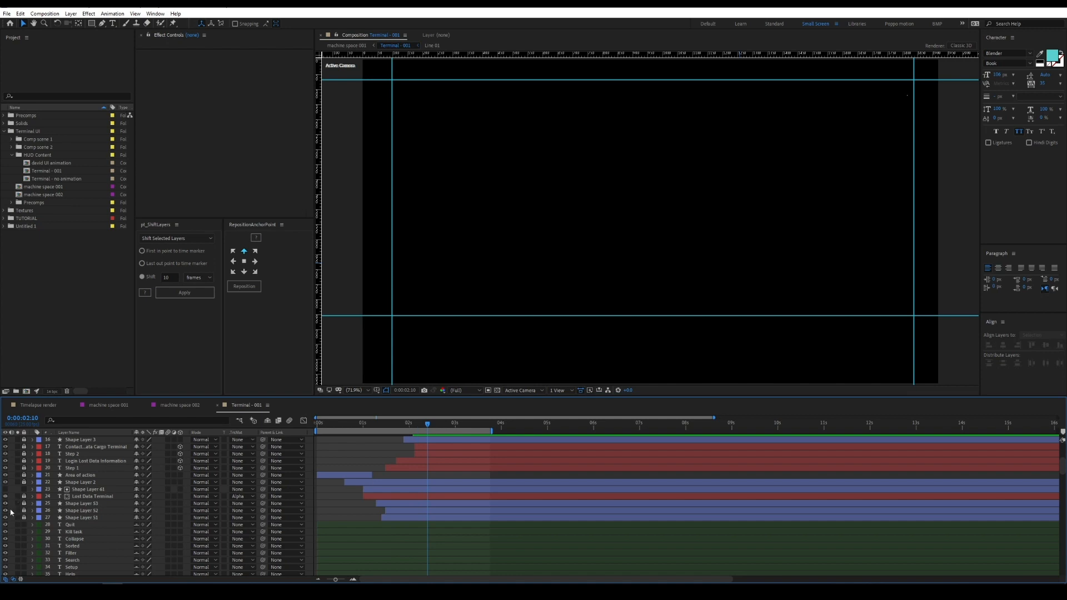
pyautogui.scroll(1, 478, 185)
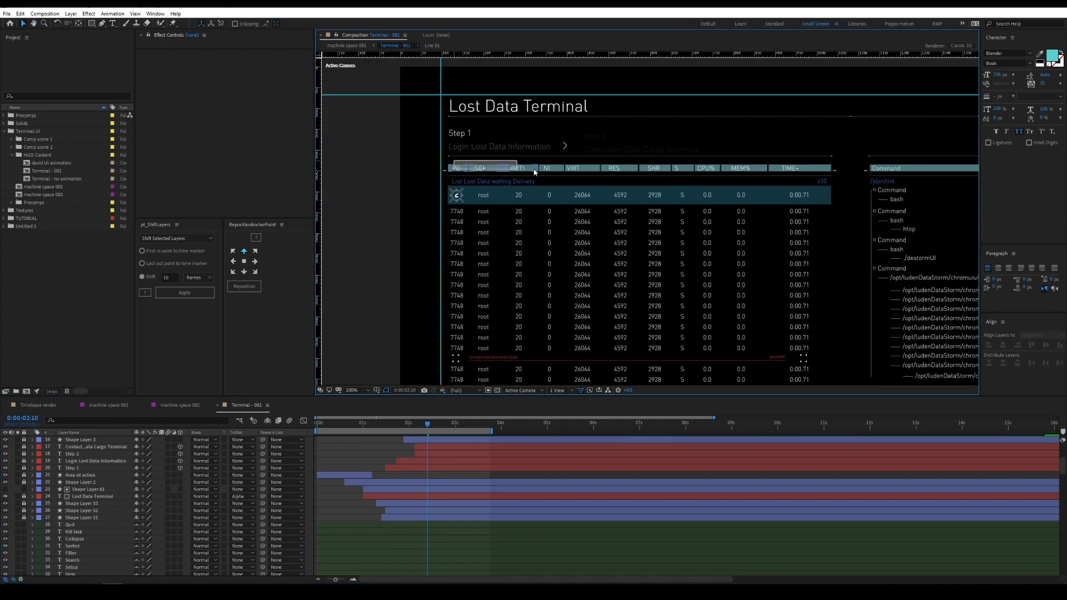
# Solo the process table header's text and bar layers and move them to the top of the layer stack
pyautogui.scroll(-20, 105, 524)
pyautogui.scroll(3, 88, 479)
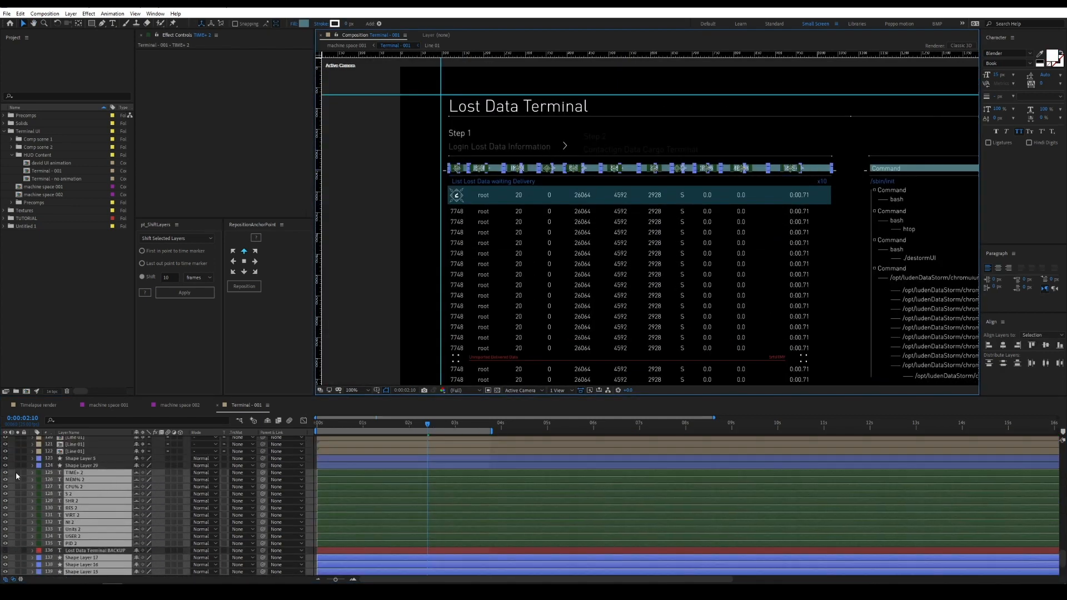
pyautogui.scroll(20, 86, 444)
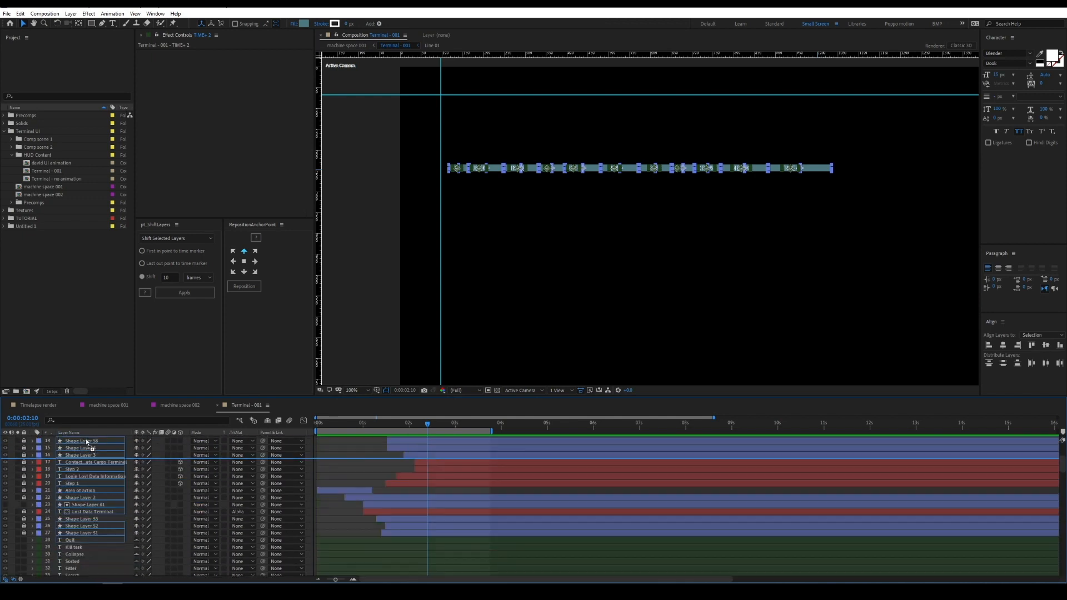
pyautogui.moveTo(86, 441); pyautogui.dragTo(86, 438)
# Trim the table header layers to start at 0:00:01:00 and deselect them
pyautogui.scroll(-3, 374, 454)
pyautogui.click(350, 424)
pyautogui.hotkey('alt', '[')
pyautogui.press('F2')
# Select the process table header's bar shape layers and keyframe their scale at 0:00:01:00 and 0:00:01:10
pyautogui.click(88, 523)
pyautogui.keyDown('shift'); pyautogui.click(84, 454); pyautogui.keyUp('shift')
pyautogui.scroll(3, 78, 491)
pyautogui.scroll(-4, 462, 527)
pyautogui.press('s')
pyautogui.hotkey('alt', 'shift', 's')
pyautogui.hotkey('shift', 'pagedown')
pyautogui.hotkey('shift', 'pageup')
pyautogui.scroll(1, 753, 147)
pyautogui.moveTo(435, 159); pyautogui.dragTo(659, 233)
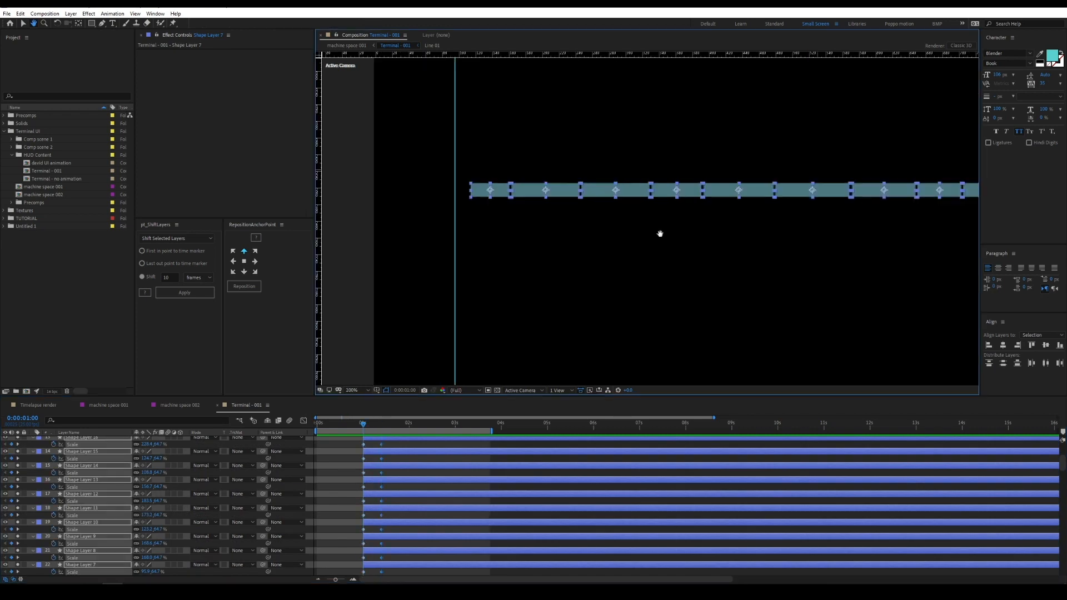
# Set the header bars' horizontal scale to 0% at 0:00:01:00 and apply Easy Ease to the scale keyframes
pyautogui.click(147, 472)
pyautogui.write('0')
pyautogui.press('Return')
pyautogui.scroll(-3, 391, 508)
pyautogui.moveTo(391, 508); pyautogui.dragTo(353, 462)
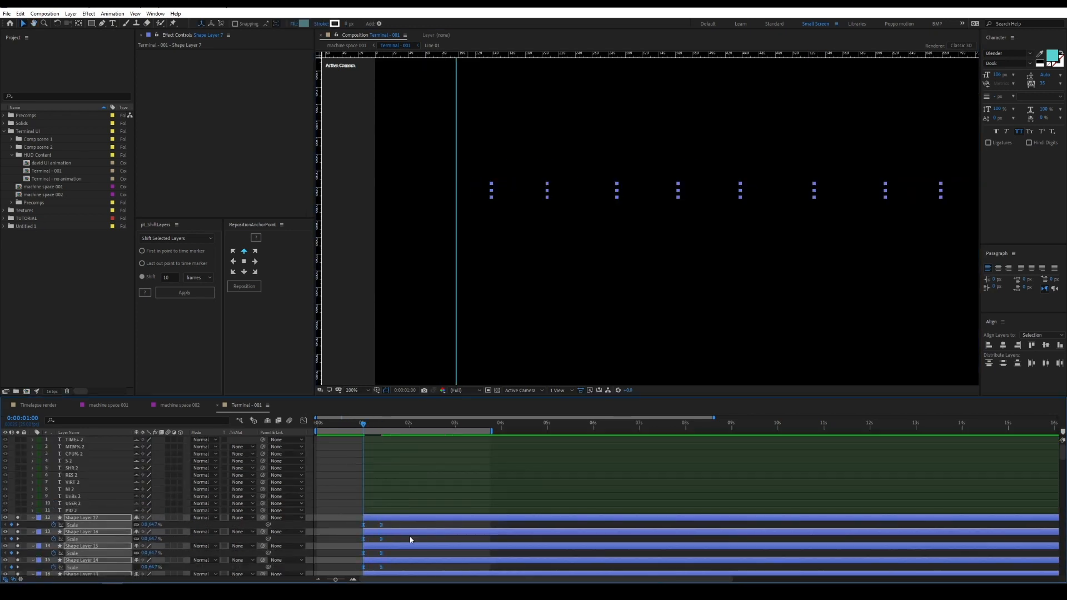
pyautogui.press('F9')
# Add intermediate scale keyframes to the header bars at about 0:00:01:03 and 0:00:01:06, and reposition their anchor points to the left edge
pyautogui.scroll(-4, 409, 538)
pyautogui.moveTo(364, 424); pyautogui.dragTo(369, 425)
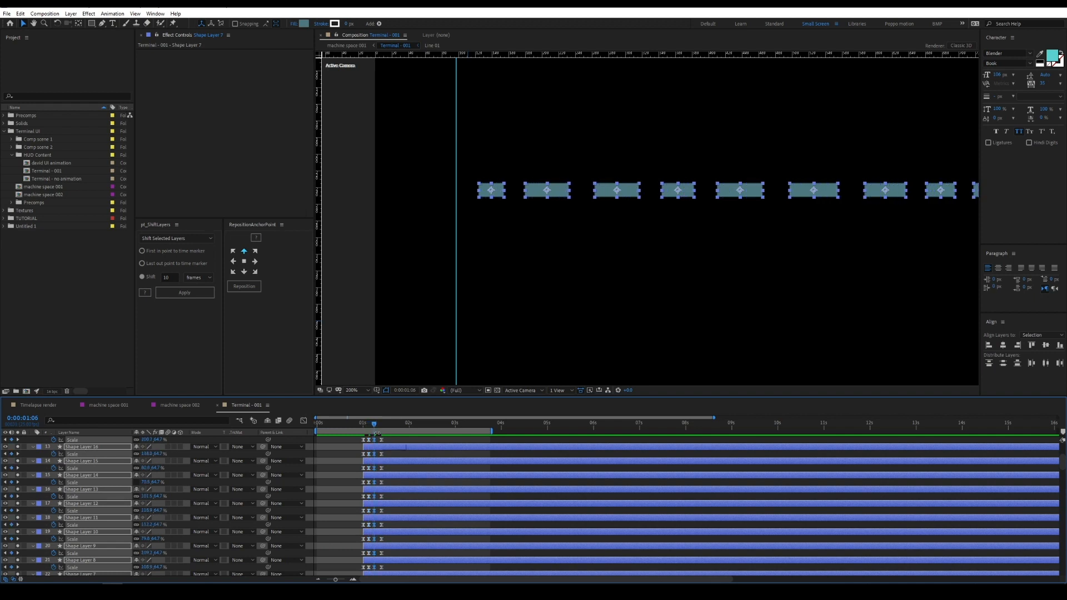
pyautogui.click(243, 285)
pyautogui.press('`')
pyautogui.scroll(5, 348, 158)
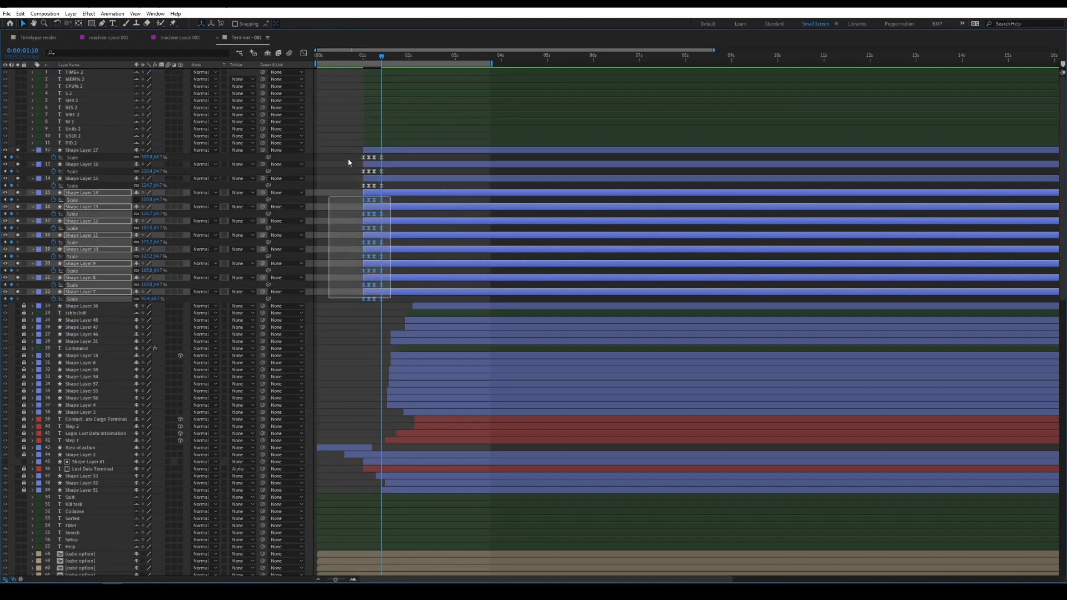
pyautogui.press('`')
pyautogui.scroll(-5, 345, 483)
pyautogui.press('j')
pyautogui.click(393, 505)
pyautogui.moveTo(381, 425); pyautogui.dragTo(364, 428)
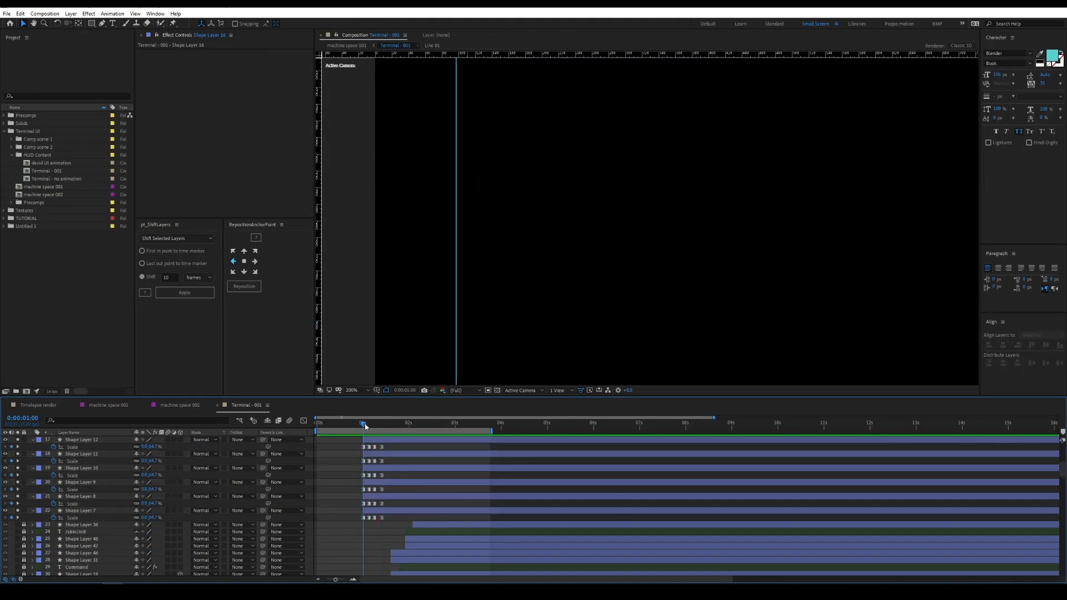
# Make the header bars 3D and keyframe their position at 0:00:01:00 and 0:00:01:10, offsetting Z to 200 at the start
pyautogui.click(377, 511)
pyautogui.scroll(4, 379, 508)
pyautogui.keyDown('shift'); pyautogui.click(379, 498); pyautogui.keyUp('shift')
pyautogui.press('p')
pyautogui.click(53, 504)
pyautogui.hotkey('shift', 'pagedown')
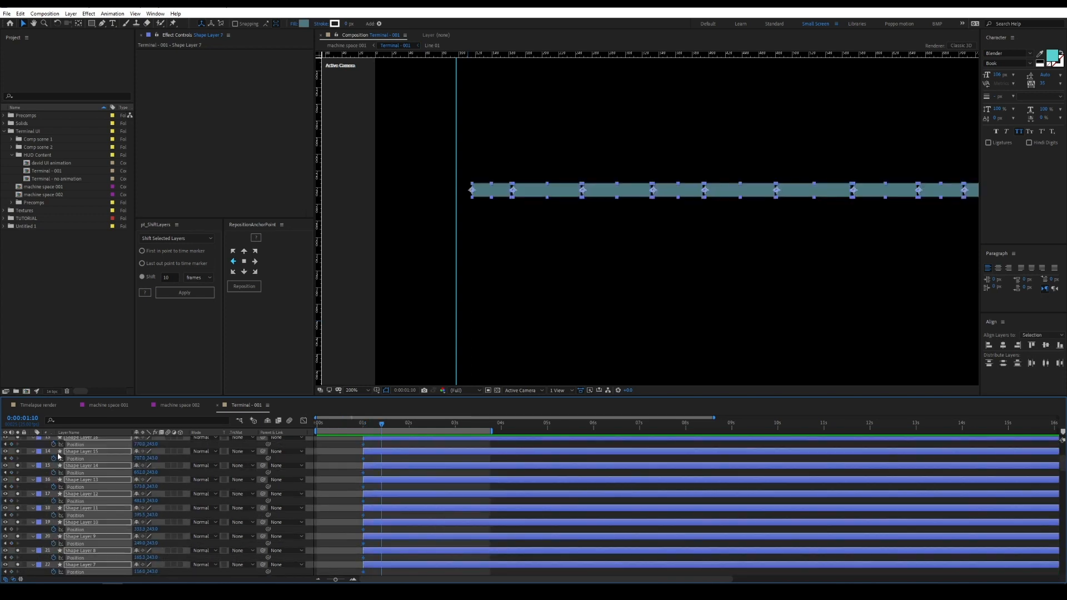
pyautogui.click(180, 470)
pyautogui.press('p')
pyautogui.hotkey('shift', 'pageup')
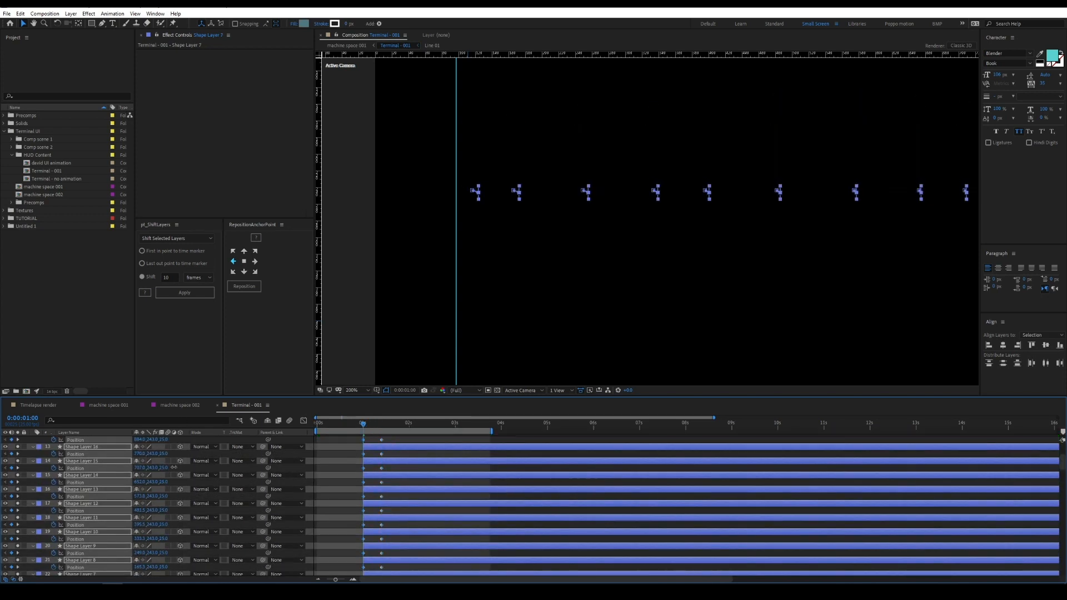
pyautogui.press('`')
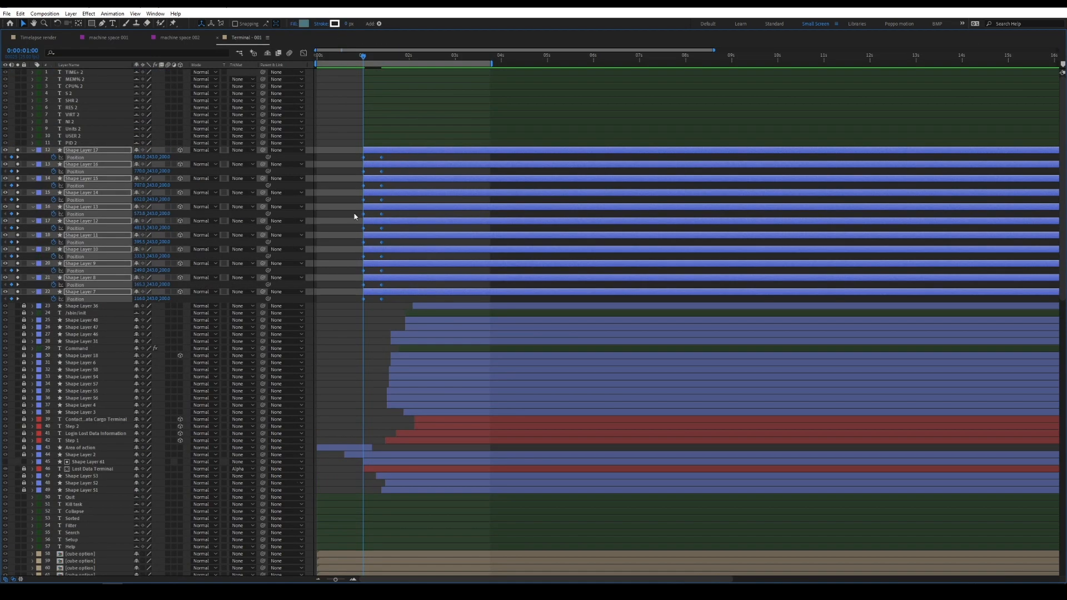
# Ease the header bars' position keyframes and stagger the bar layers by 1 frame, checking the motion
pyautogui.hotkey('shift', 'F3')
pyautogui.hotkey('shift', 'F3')
pyautogui.press('`')
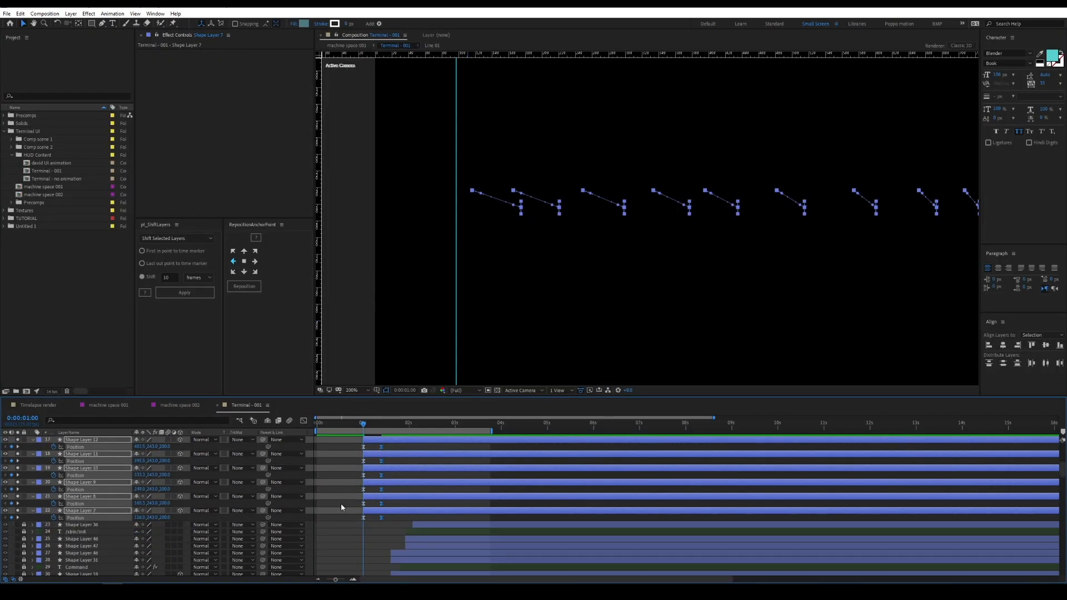
pyautogui.click(179, 293)
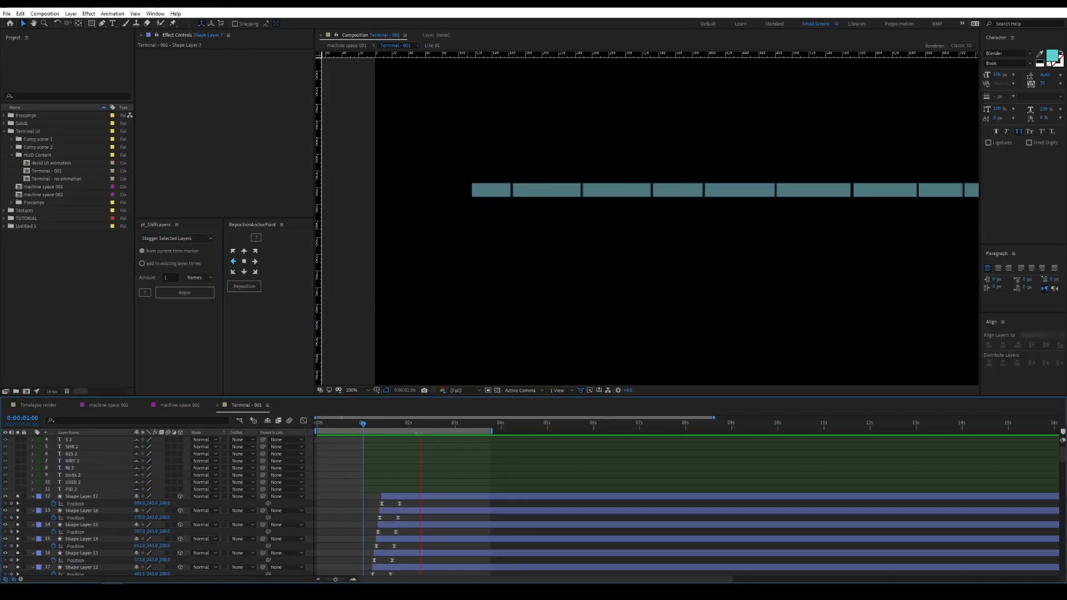
pyautogui.scroll(-4, 716, 316)
pyautogui.click(367, 423)
pyautogui.moveTo(366, 423); pyautogui.dragTo(362, 423)
# Solo the PID to TIME+ header text layers and keyframe their position to rise about 20 px between 0:00:01:00 and 0:00:01:10
pyautogui.moveTo(18, 488); pyautogui.dragTo(24, 368)
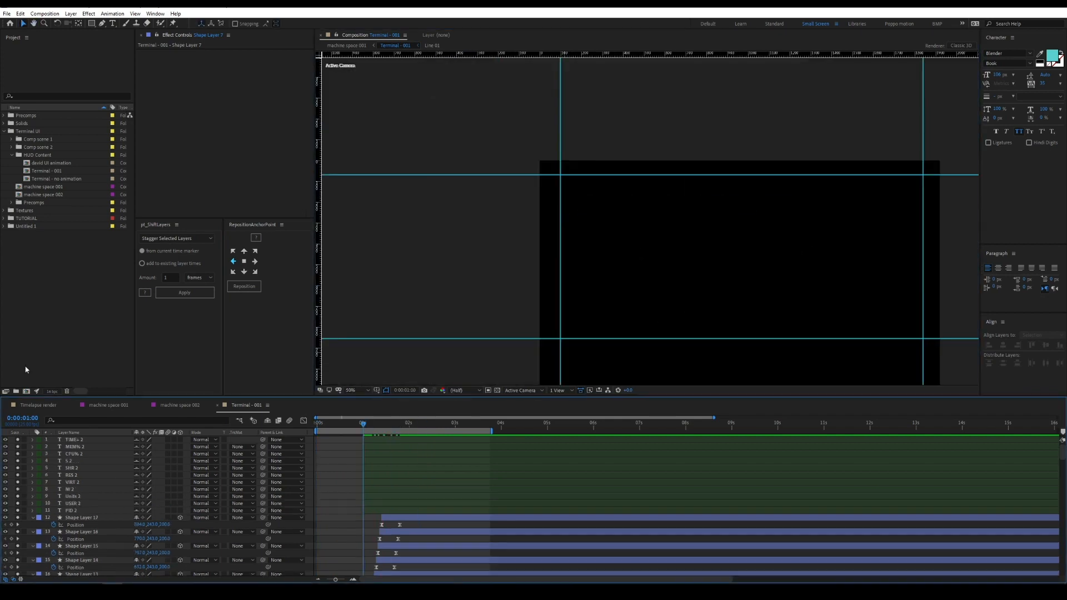
pyautogui.click(72, 510)
pyautogui.keyDown('shift'); pyautogui.click(72, 439); pyautogui.keyUp('shift')
pyautogui.scroll(1, 694, 261)
pyautogui.moveTo(741, 302); pyautogui.dragTo(670, 275)
pyautogui.press('p')
pyautogui.click(54, 458)
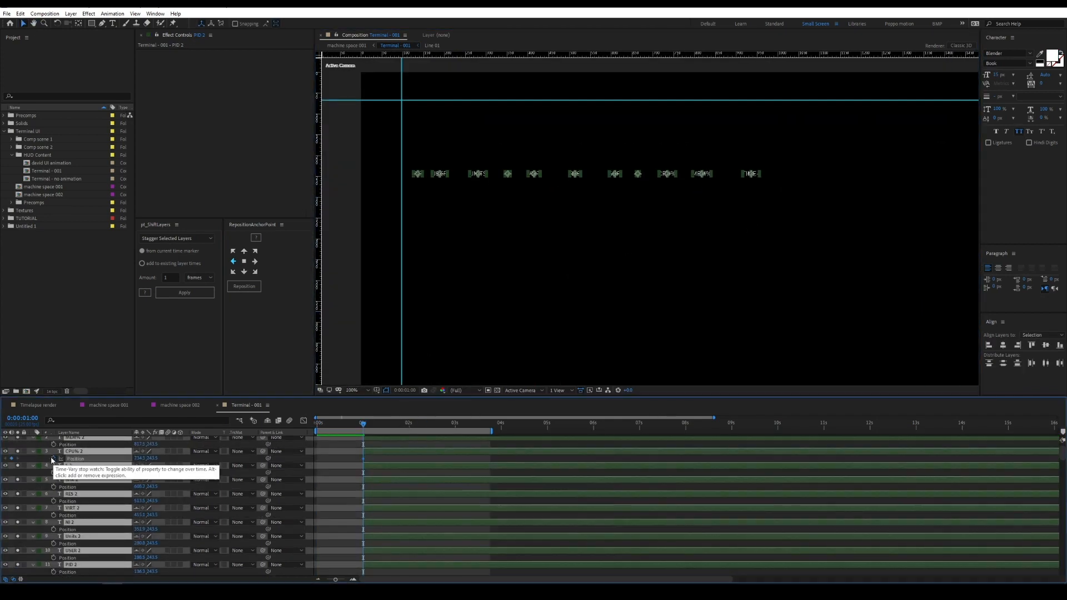
pyautogui.hotkey('shift', 'pagedown')
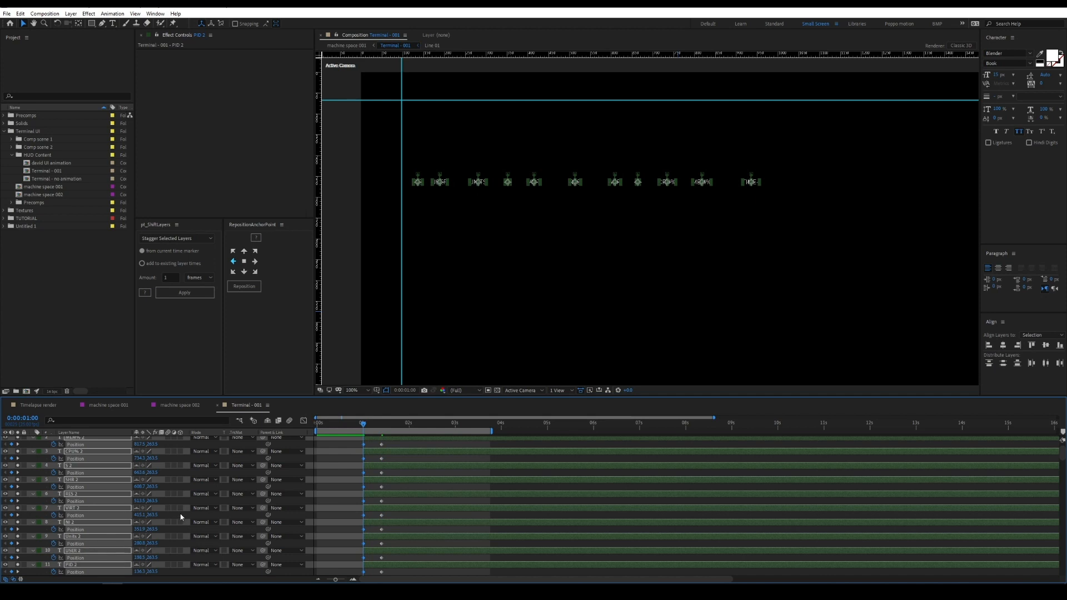
# Shape the header texts' position speed curve to start fast and slow down with 100% influence
pyautogui.press('`')
pyautogui.hotkey('shift', 'F3')
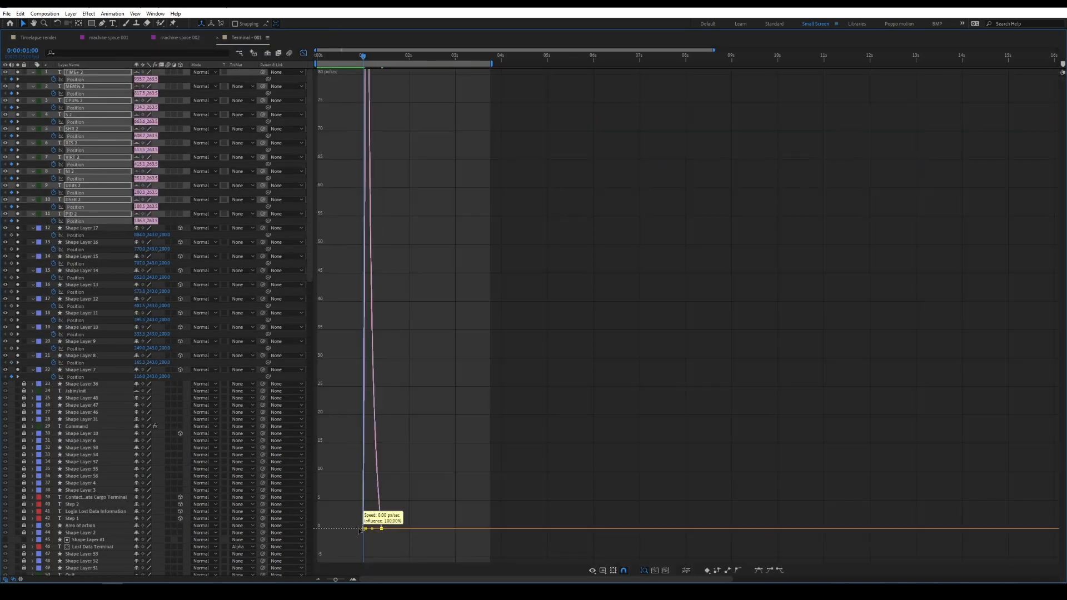
pyautogui.hotkey('shift', 'F3')
pyautogui.press('`')
# Stagger the header text layers by 1 frame and check their timing against the bars
pyautogui.scroll(-3, 365, 534)
pyautogui.click(398, 518)
pyautogui.scroll(3, 411, 500)
pyautogui.keyDown('shift'); pyautogui.click(389, 439); pyautogui.keyUp('shift')
pyautogui.click(184, 292)
pyautogui.scroll(-4, 345, 488)
pyautogui.hotkey('ctrl', 'a')
pyautogui.scroll(4, 497, 542)
pyautogui.press('Home')
pyautogui.moveTo(392, 426); pyautogui.dragTo(369, 426)
pyautogui.scroll(-3, 395, 497)
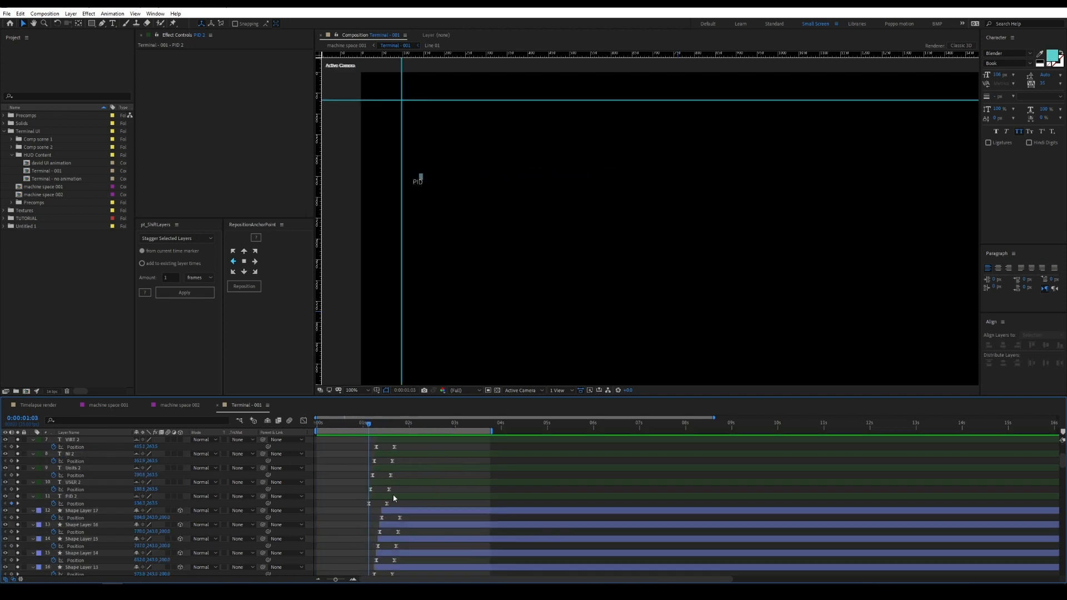
# Start all header text layers at 0:00:01:03 and apply a text animation preset to them
pyautogui.click(395, 497)
pyautogui.scroll(3, 411, 484)
pyautogui.keyDown('shift'); pyautogui.click(428, 440); pyautogui.keyUp('shift')
pyautogui.press('[')
pyautogui.click(112, 13)
pyautogui.click(289, 44)
pyautogui.scroll(-2, 351, 488)
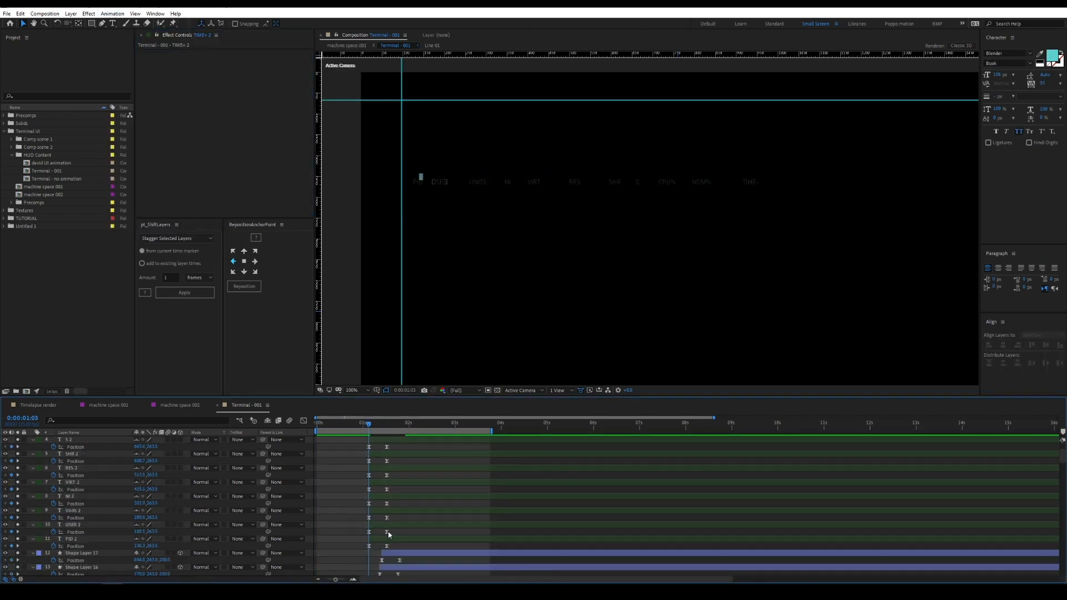
# Stagger the header text layers by 1 frame from 0:00:01:03 and preview the header animation
pyautogui.click(389, 536)
pyautogui.scroll(2, 389, 522)
pyautogui.keyDown('shift'); pyautogui.click(389, 440); pyautogui.keyUp('shift')
pyautogui.click(185, 292)
pyautogui.scroll(-10, 392, 495)
pyautogui.click(348, 565)
pyautogui.press('space')
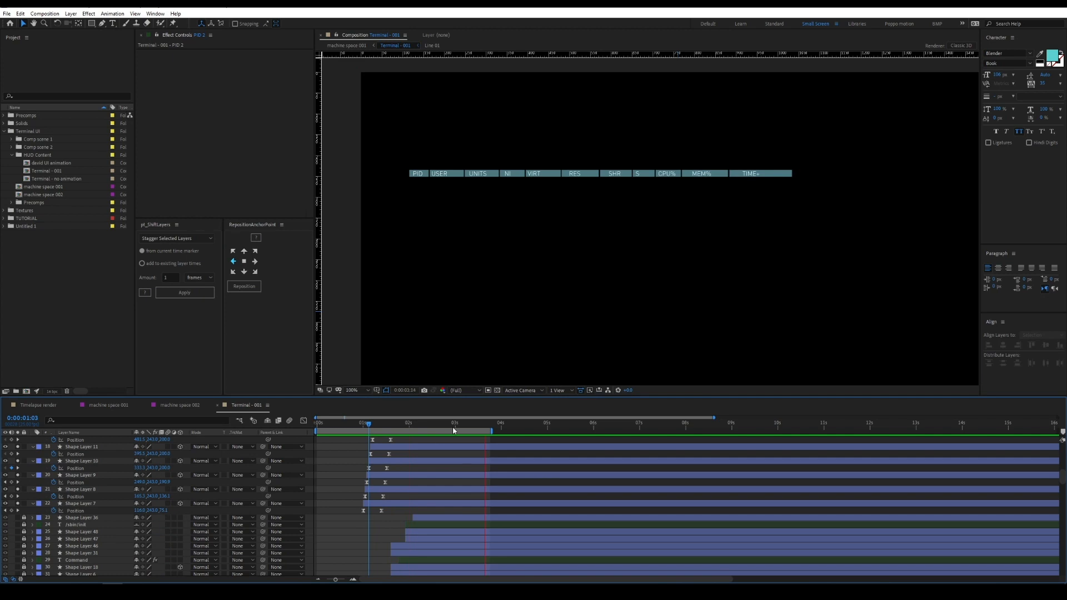
# Collapse the header layers' properties, fit the composition in the viewer and preview the full animation
pyautogui.press('space')
pyautogui.scroll(4, 52, 524)
pyautogui.press('`')
pyautogui.scroll(7, 84, 91)
pyautogui.click(83, 71)
pyautogui.keyDown('shift'); pyautogui.click(72, 369); pyautogui.keyUp('shift')
pyautogui.press('u')
pyautogui.press('`')
pyautogui.click(394, 291)
pyautogui.click(354, 390)
pyautogui.click(357, 407)
pyautogui.press('space')
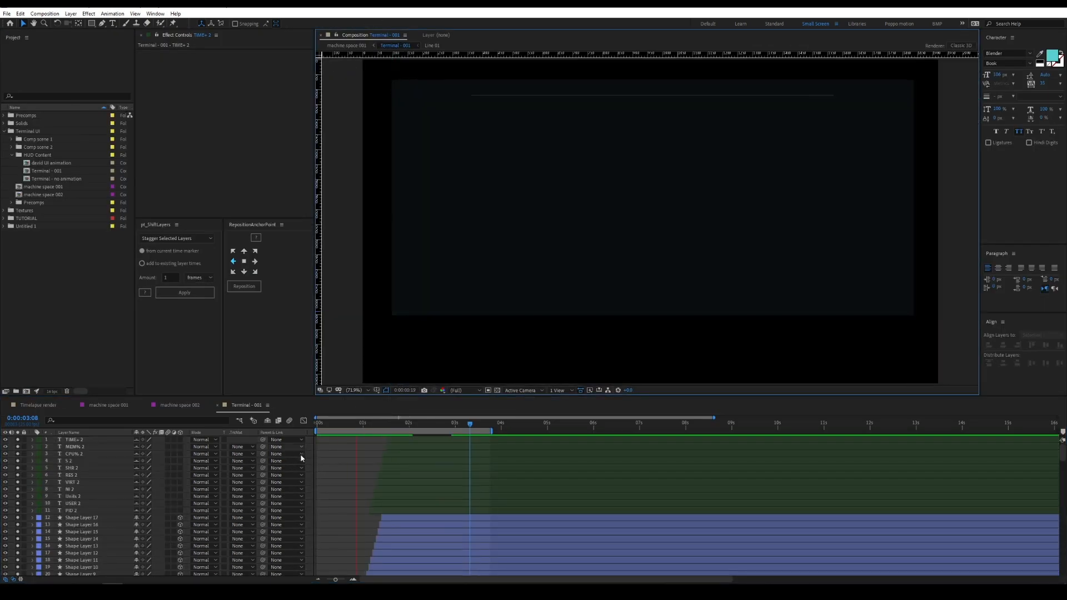
# Shift all header text and bar layers slightly later in time and preview the result
pyautogui.press('space')
pyautogui.scroll(-4, 449, 502)
pyautogui.click(444, 503)
pyautogui.scroll(4, 433, 484)
pyautogui.keyDown('shift'); pyautogui.click(415, 440); pyautogui.keyUp('shift')
pyautogui.moveTo(414, 440); pyautogui.dragTo(418, 440)
pyautogui.click(356, 444)
pyautogui.press('space')
pyautogui.click(428, 426)
# Show the full interface and lock the process table header's text and bar layers
pyautogui.click(71, 460)
pyautogui.press('`')
pyautogui.click(108, 73)
pyautogui.scroll(-3, 46, 140)
pyautogui.scroll(3, 46, 140)
pyautogui.moveTo(24, 221); pyautogui.dragTo(24, 71)
pyautogui.press('`')
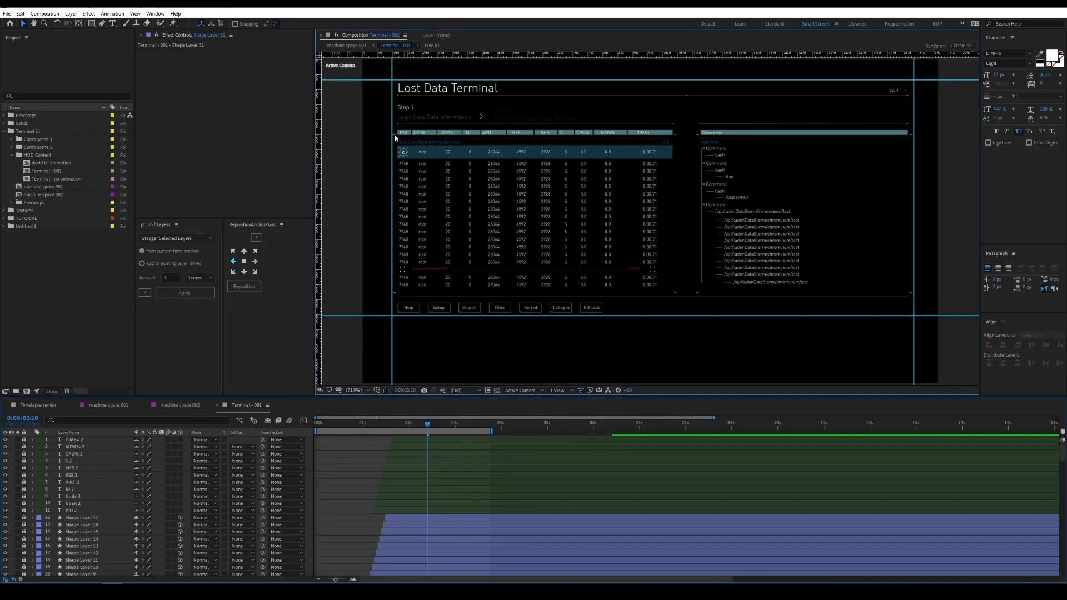
# Move the process table's four corner marker layers to the top of the stack and start them at 0:00:01:14
pyautogui.scroll(-8, 121, 513)
pyautogui.moveTo(88, 542); pyautogui.dragTo(88, 439)
pyautogui.click(390, 426)
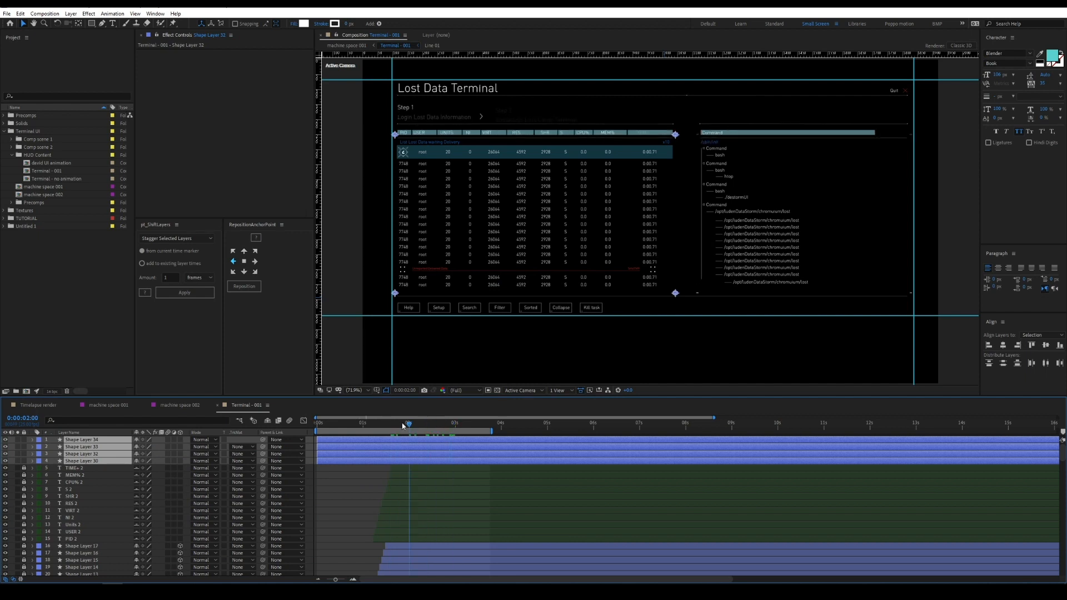
pyautogui.moveTo(361, 471); pyautogui.dragTo(389, 427)
# Apply an animation preset to the four corner markers and preview it
pyautogui.click(105, 14)
pyautogui.click(110, 13)
pyautogui.click(266, 41)
pyautogui.click(365, 481)
pyautogui.press('space')
# Move the line beneath the table header up among the corner marker layers and animate its horizontal scale from 0% at 0:00:01:14
pyautogui.scroll(2, 624, 165)
pyautogui.scroll(-1, 624, 165)
pyautogui.moveTo(624, 165); pyautogui.dragTo(762, 229)
pyautogui.click(750, 169)
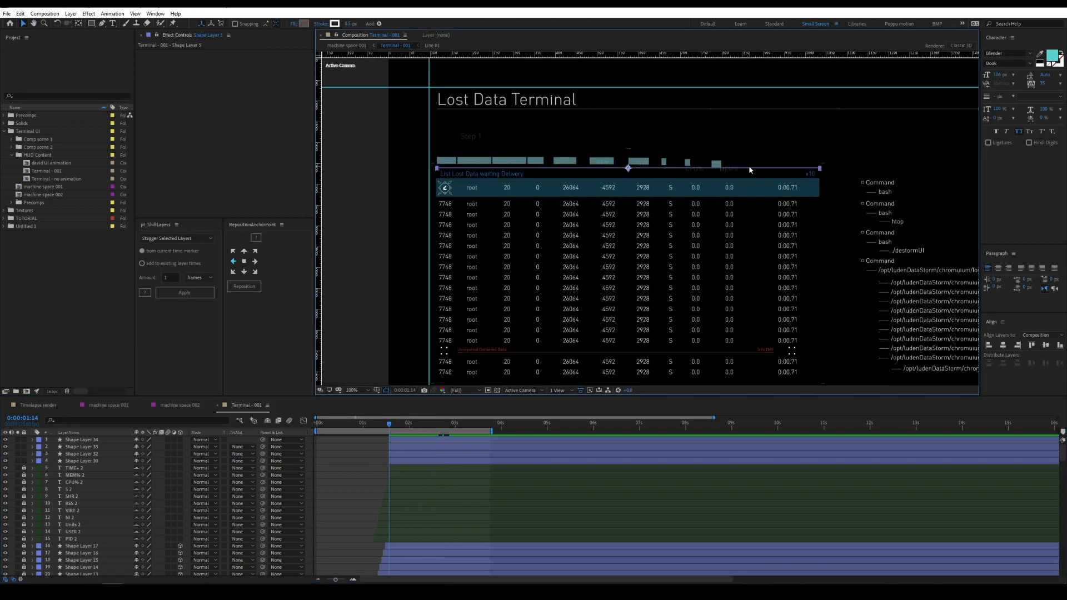
pyautogui.moveTo(97, 565); pyautogui.dragTo(311, 457)
pyautogui.press('s')
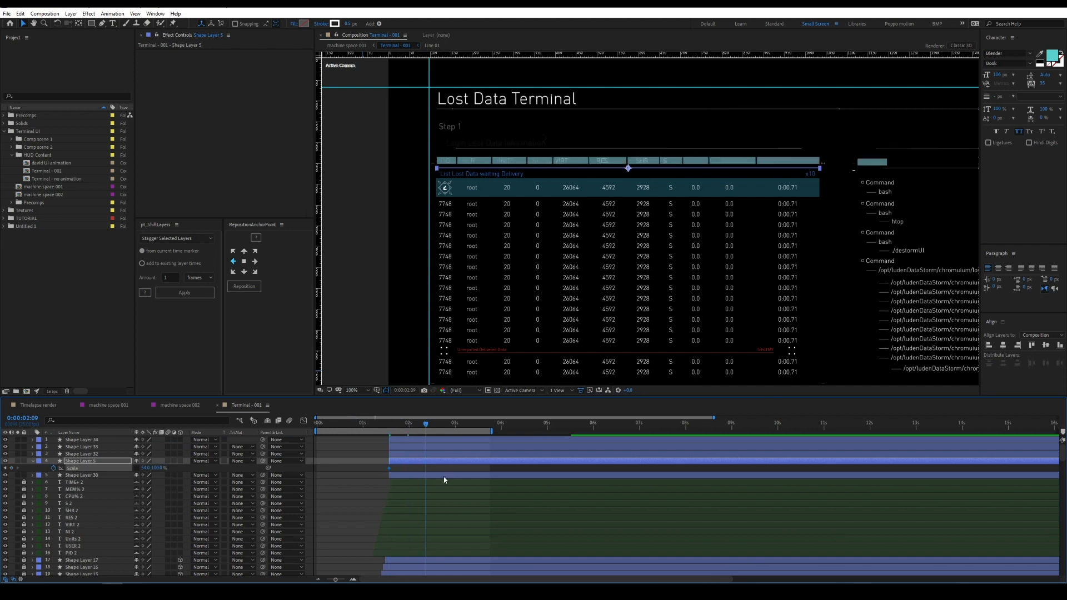
pyautogui.write('0')
pyautogui.press('Return')
# Ease the header line's scale keyframes, adjust their curve and scrub through the reveal
pyautogui.press('F9')
pyautogui.hotkey('shift', 'F3')
pyautogui.moveTo(414, 547); pyautogui.dragTo(395, 562)
pyautogui.hotkey('shift', 'F3')
pyautogui.click(82, 475)
pyautogui.click(32, 461)
pyautogui.click(374, 454)
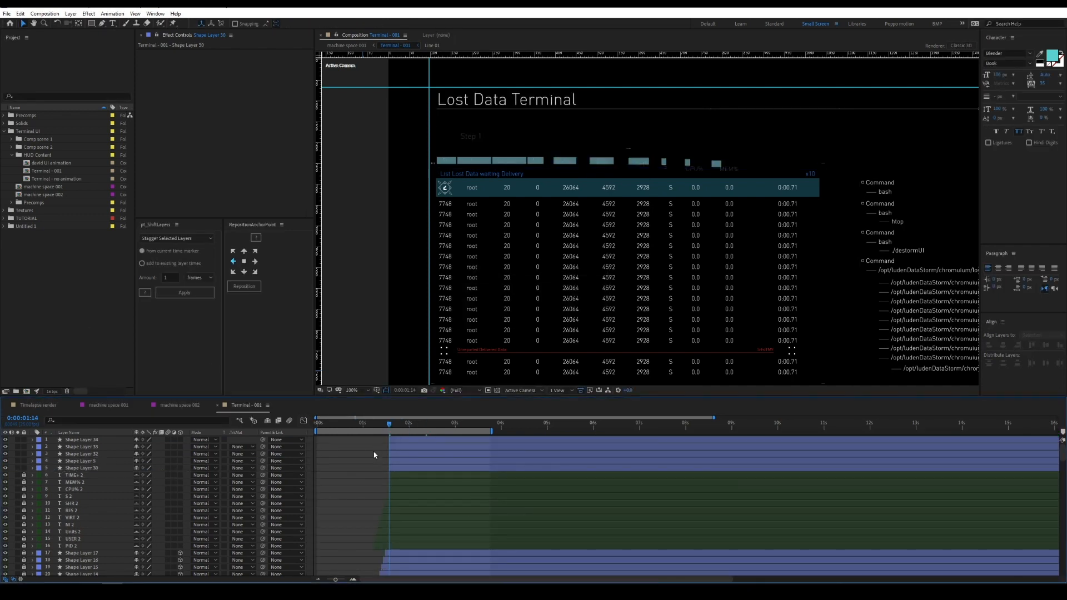
pyautogui.moveTo(481, 425); pyautogui.dragTo(387, 429)
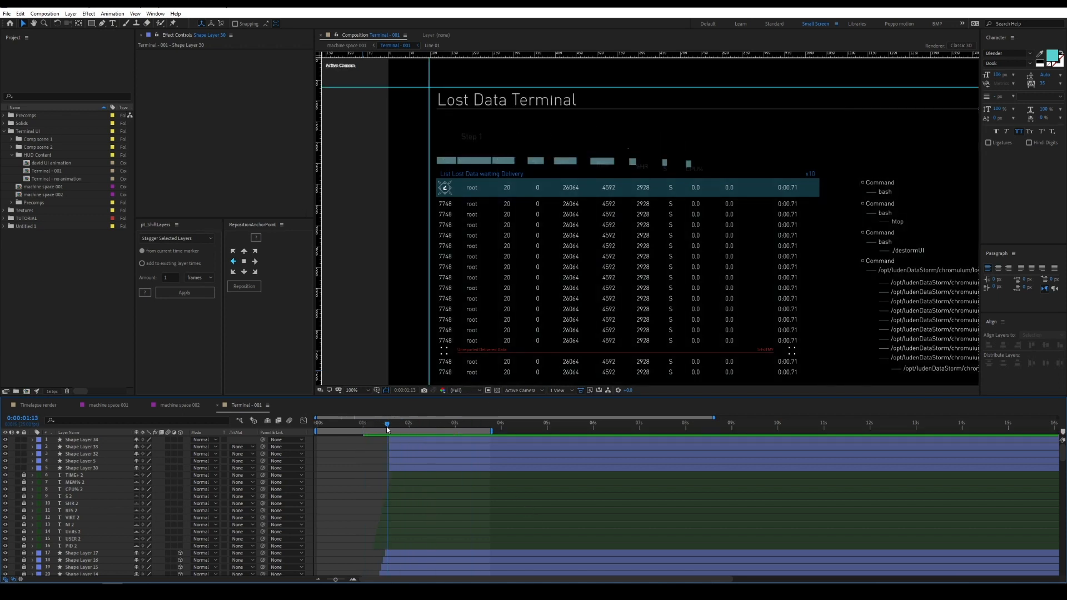
# Move the "List Lost Data waiting Delivery" and x10 text layers to the top of the stack and change x10 to x18
pyautogui.click(474, 175)
pyautogui.scroll(5, 102, 441)
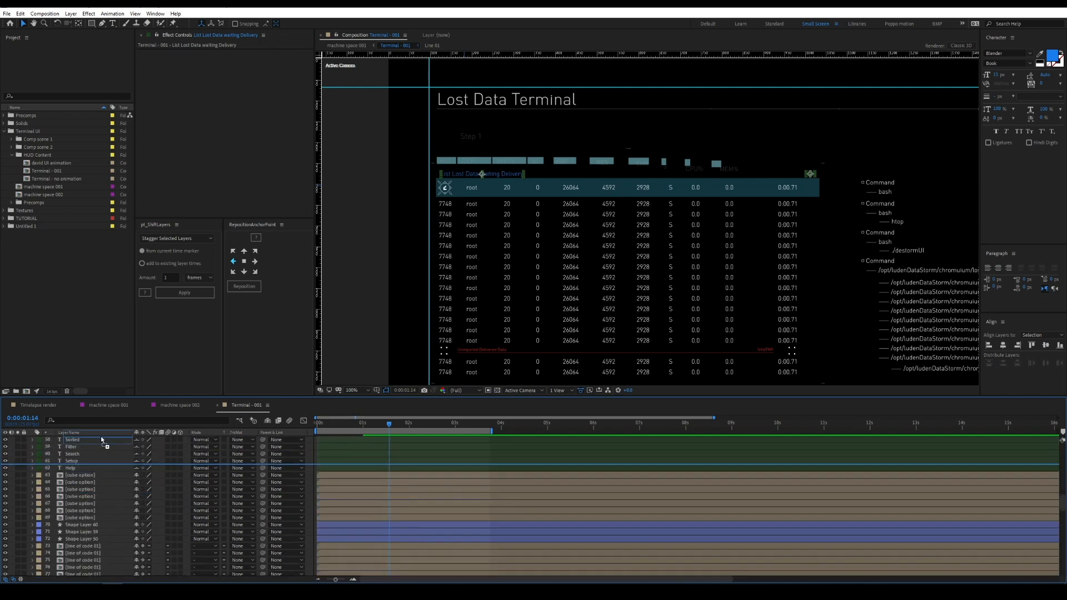
pyautogui.moveTo(101, 438); pyautogui.dragTo(101, 438)
pyautogui.hotkey('ctrl', 'shift', 'a')
pyautogui.moveTo(691, 288); pyautogui.dragTo(700, 252)
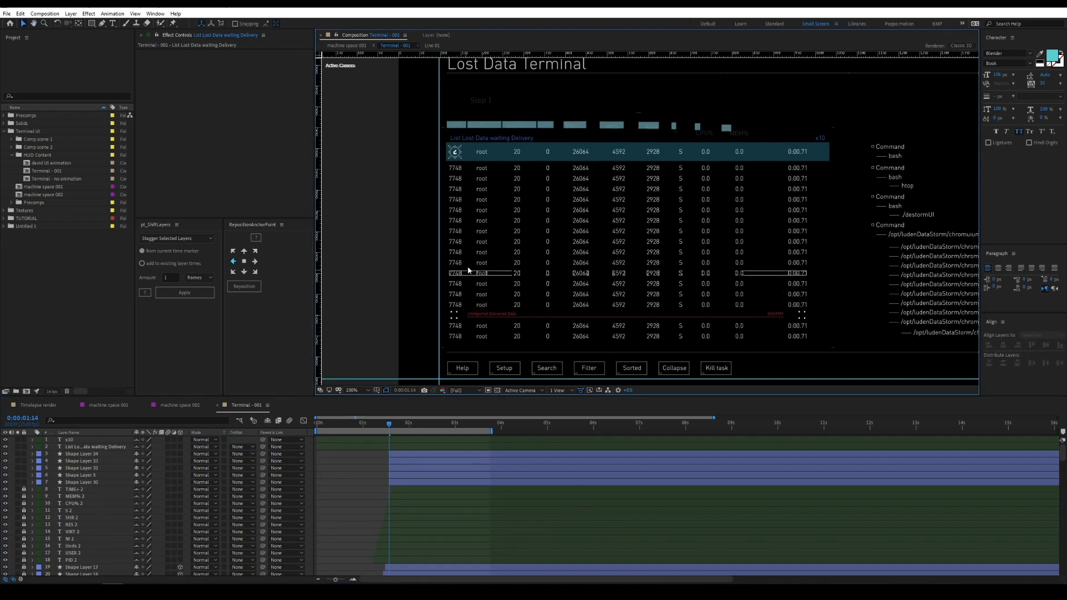
pyautogui.doubleClick(820, 137)
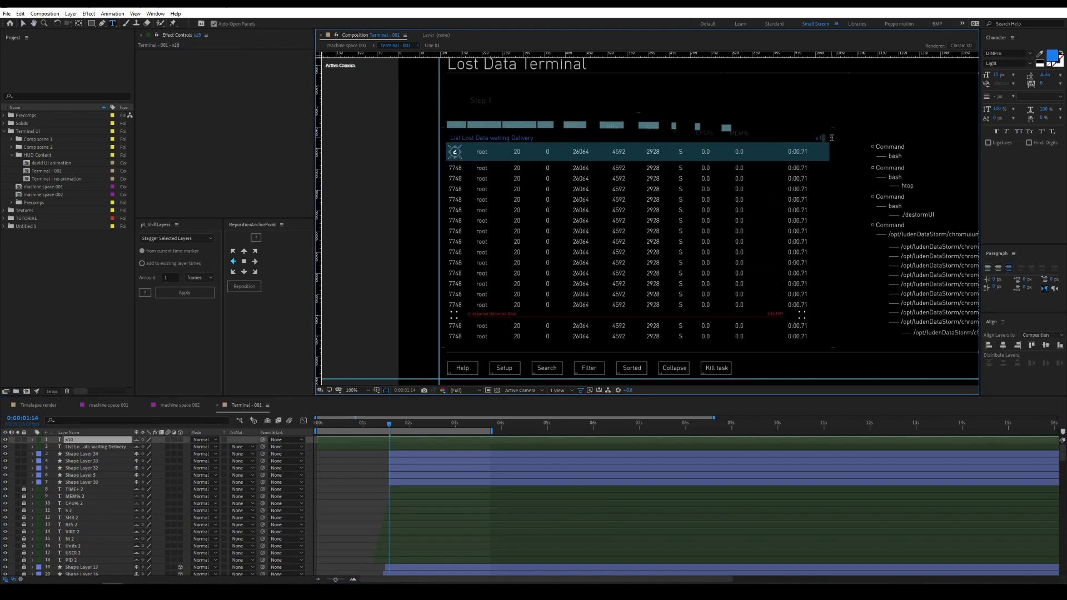
pyautogui.write('8')
# Apply a text animation preset to the "List Lost Data waiting Delivery" layer at 0:00:01:14 and preview it
pyautogui.click(395, 446)
pyautogui.click(112, 13)
pyautogui.moveTo(166, 43)
pyautogui.click(278, 43)
pyautogui.hotkey('ctrl', 'shift', 'a')
pyautogui.press('space')
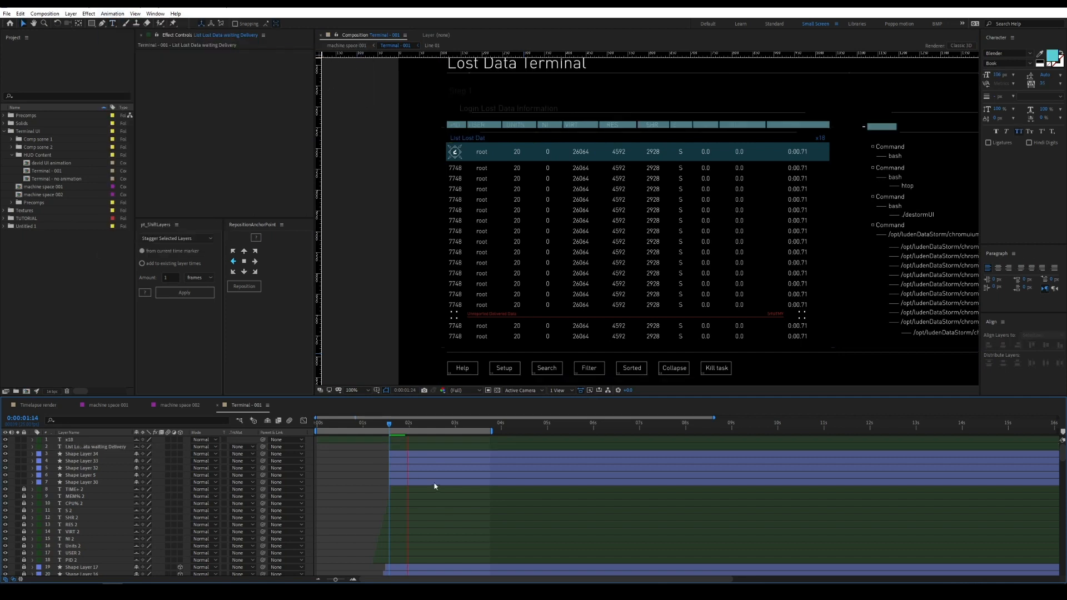
# Examine the text animator properties and keyframe timing of the "List Lost Data waiting Delivery" layer
pyautogui.moveTo(389, 427); pyautogui.dragTo(391, 426)
pyautogui.click(84, 446)
pyautogui.press('u')
pyautogui.click(33, 447)
pyautogui.click(33, 447)
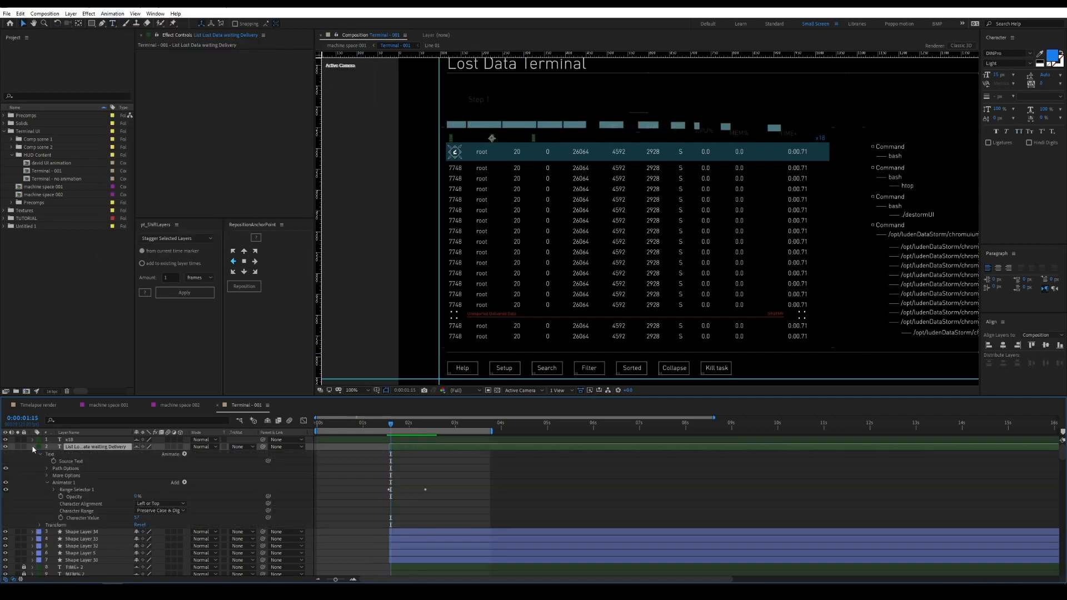
pyautogui.click(373, 485)
pyautogui.press('u')
# Hide the x18 layer and move the Line 01 table row layers directly below it, starting at 0:00:01:14
pyautogui.click(447, 440)
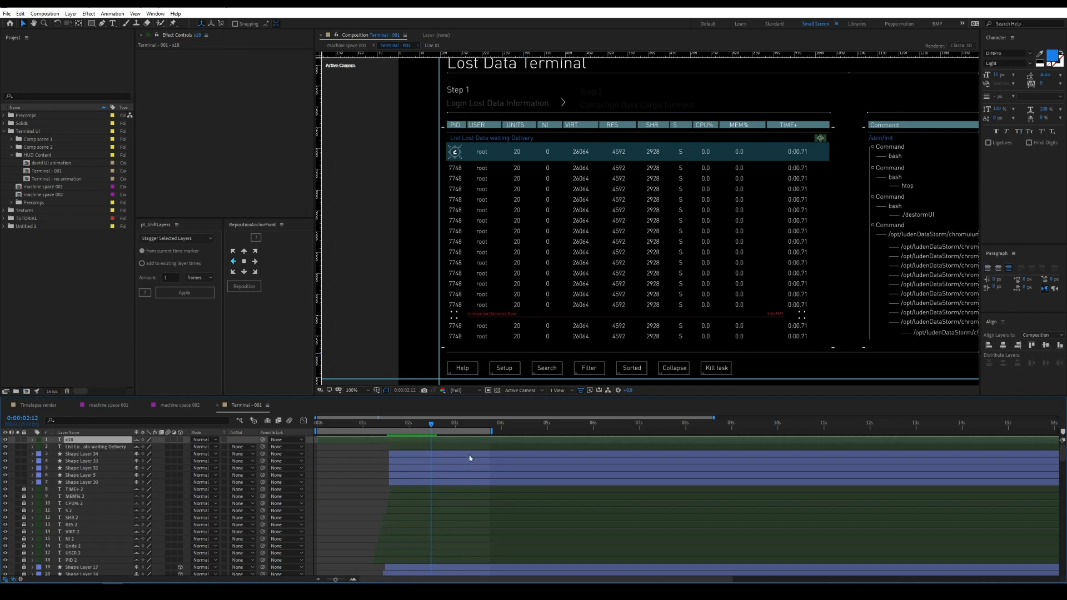
pyautogui.moveTo(389, 425); pyautogui.dragTo(391, 425)
pyautogui.click(364, 461)
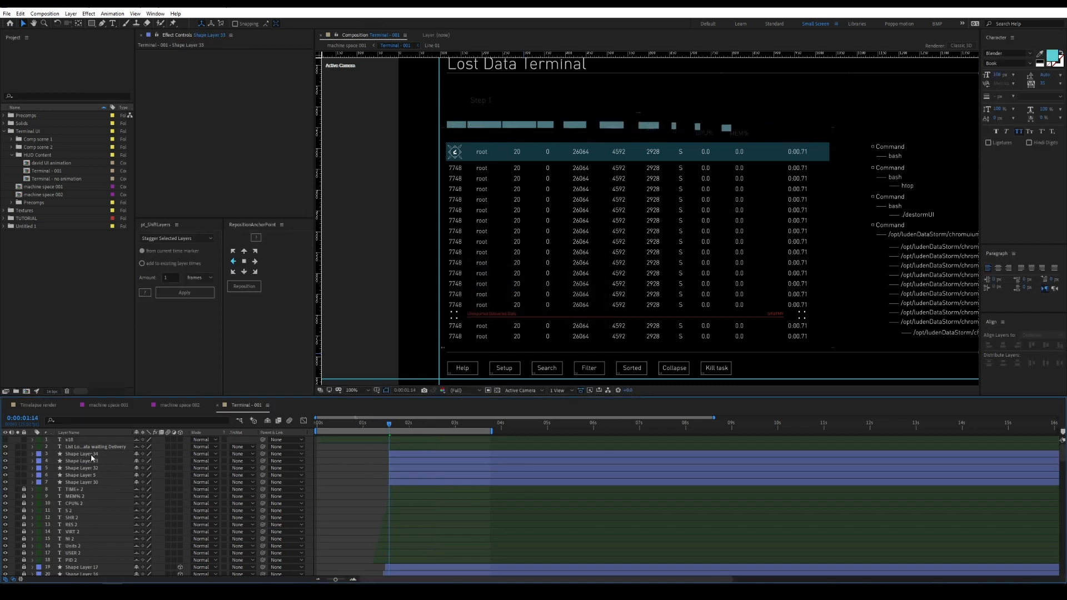
pyautogui.click(481, 174)
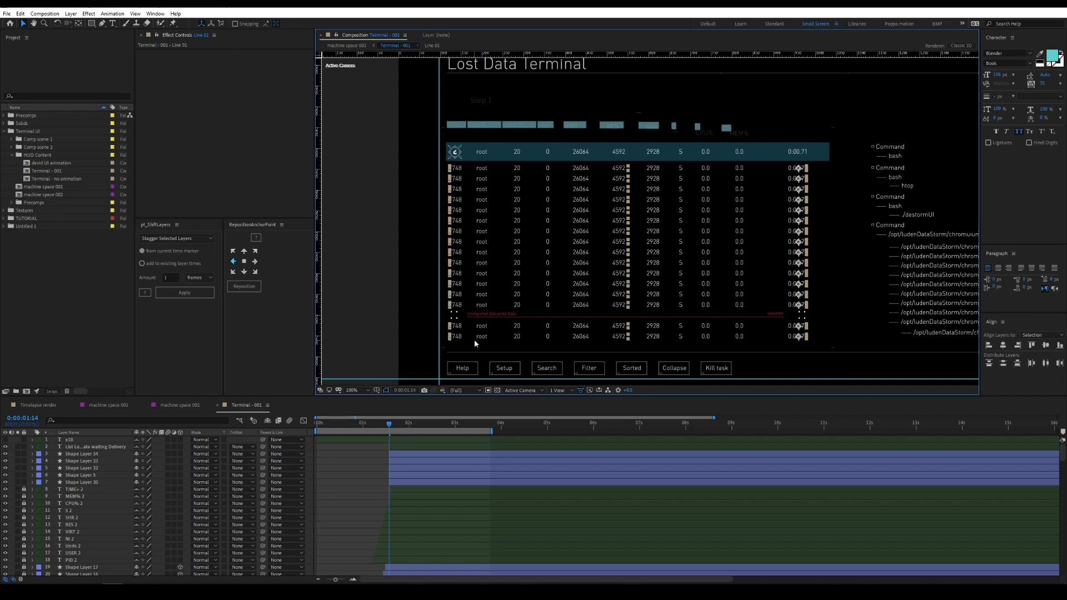
pyautogui.scroll(-10, 265, 507)
pyautogui.moveTo(100, 514); pyautogui.dragTo(101, 443)
# Animate the Line 01 layers' position from a down-right offset at 0:00:01:14 to their place at 0:00:01:24, with eased keyframes
pyautogui.press('u')
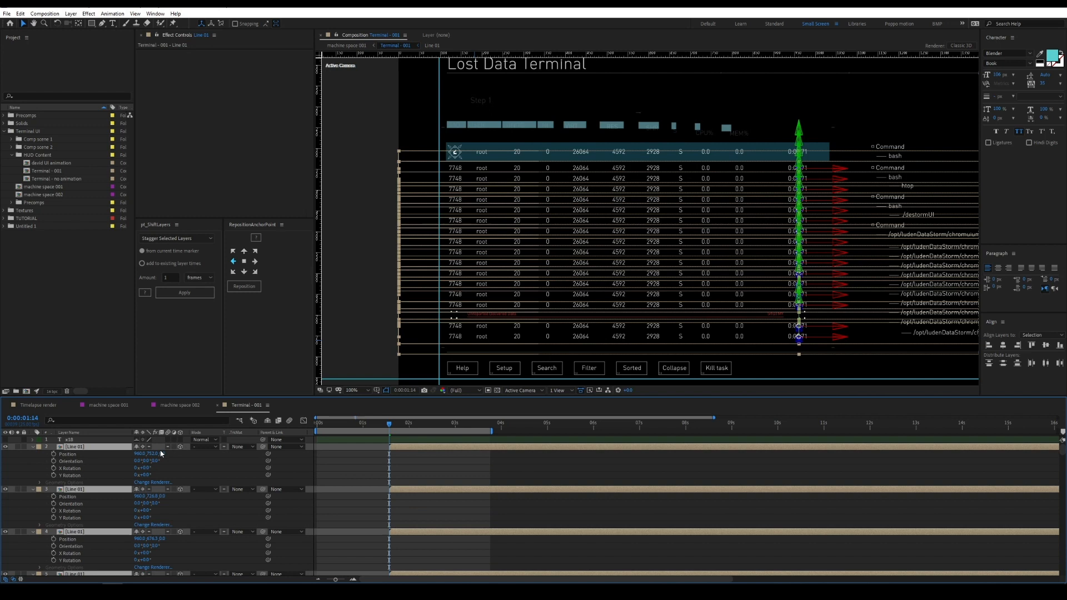
pyautogui.press('u')
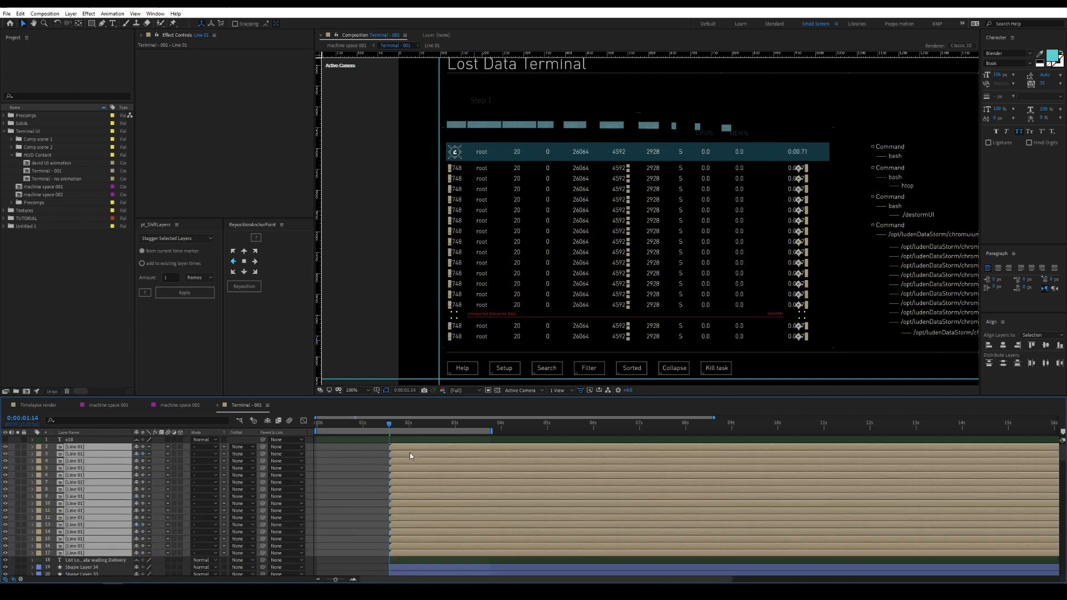
pyautogui.press('p')
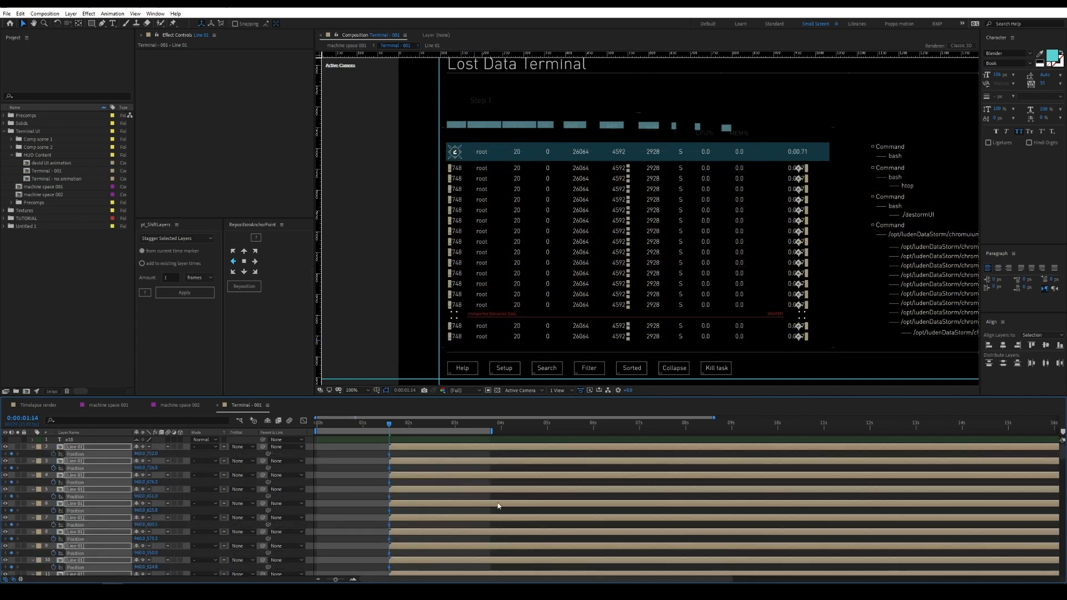
pyautogui.click(11, 454)
pyautogui.press('j')
pyautogui.press('j')
pyautogui.hotkey('ctrl', 'alt', 'a')
pyautogui.press('F9')
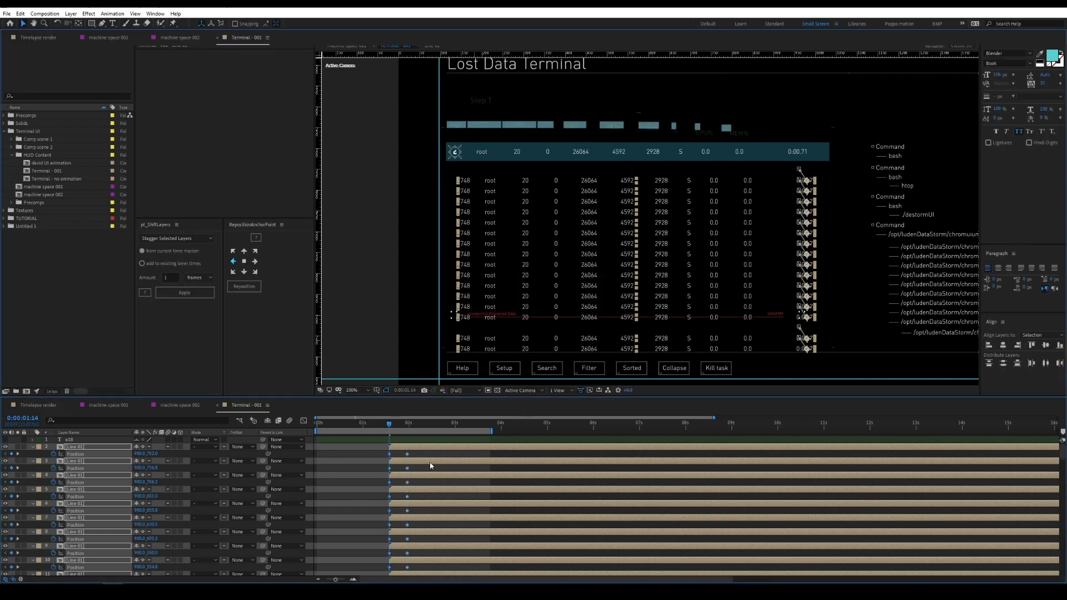
# Shape the Line 01 position speed curve into a fast start with a long ease-out
pyautogui.press('`')
pyautogui.hotkey('shift', 'F3')
pyautogui.press('`')
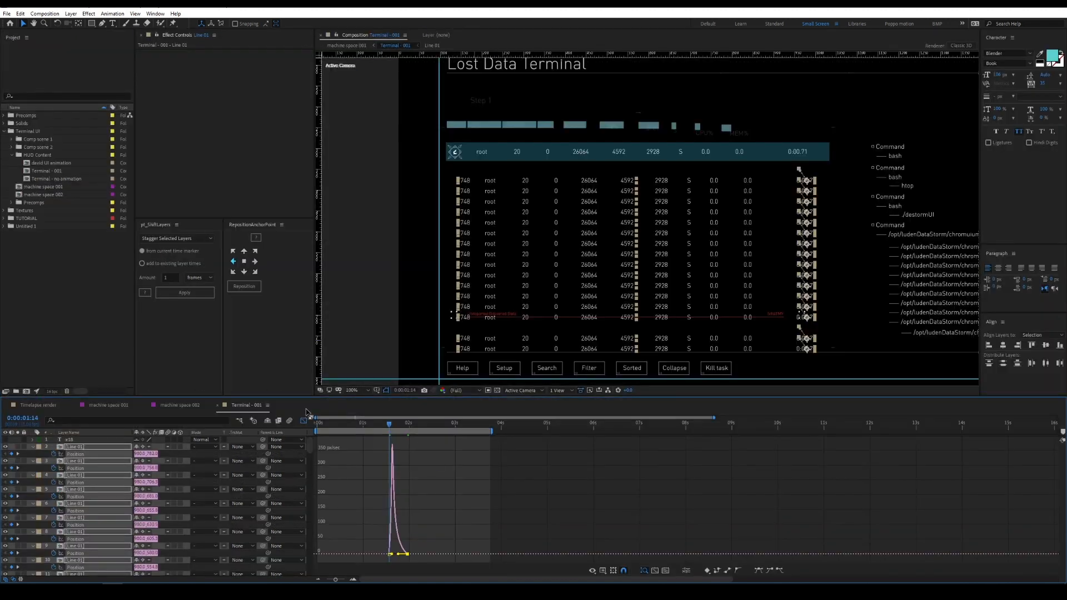
pyautogui.hotkey('shift', 'F3')
pyautogui.click(380, 502)
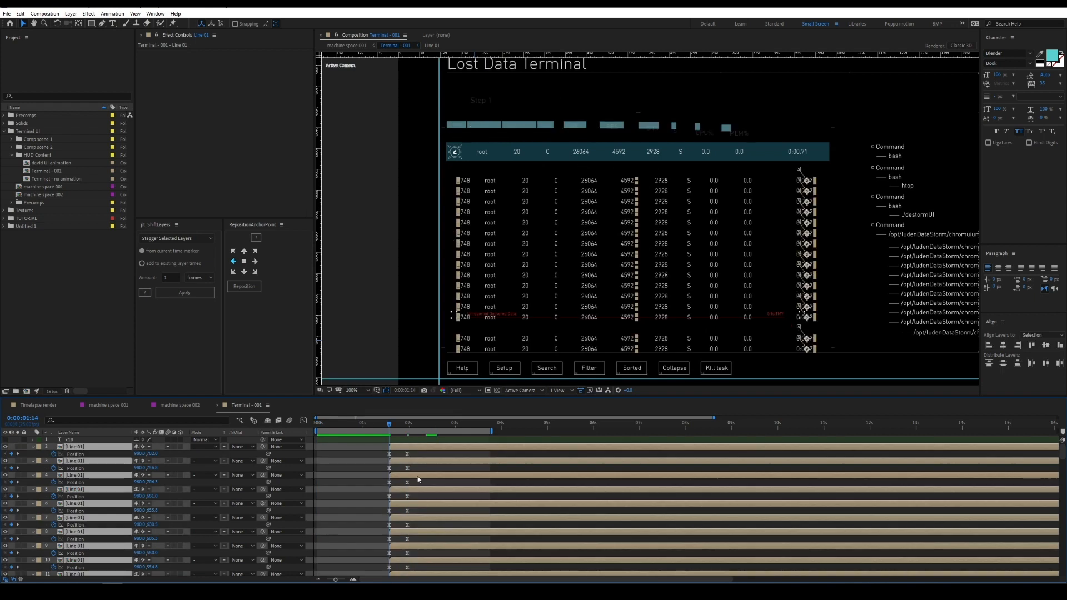
# Fade the Line 01 layers in from 0% opacity, stagger them by 1 frame and preview the row reveal
pyautogui.scroll(-6, 419, 480)
pyautogui.scroll(6, 419, 484)
pyautogui.click(88, 13)
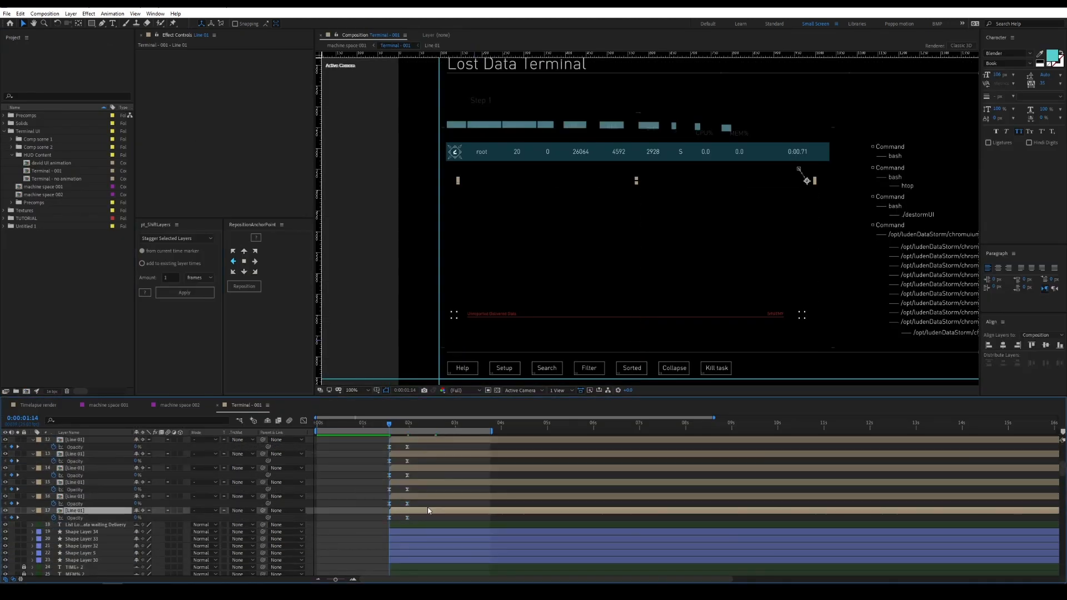
pyautogui.click(185, 292)
pyautogui.scroll(-3, 76, 531)
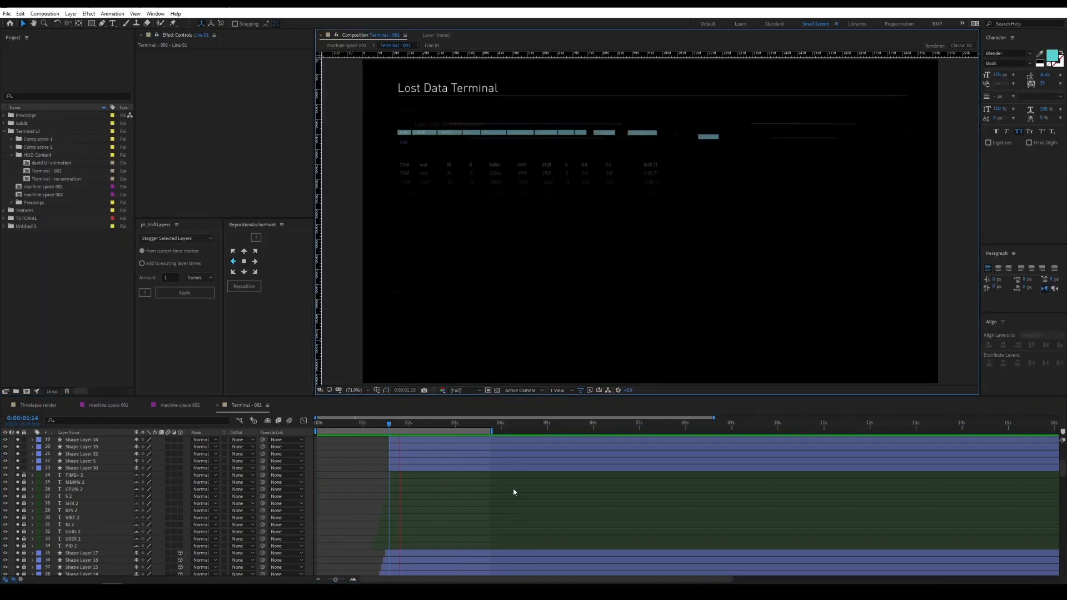
pyautogui.click(408, 425)
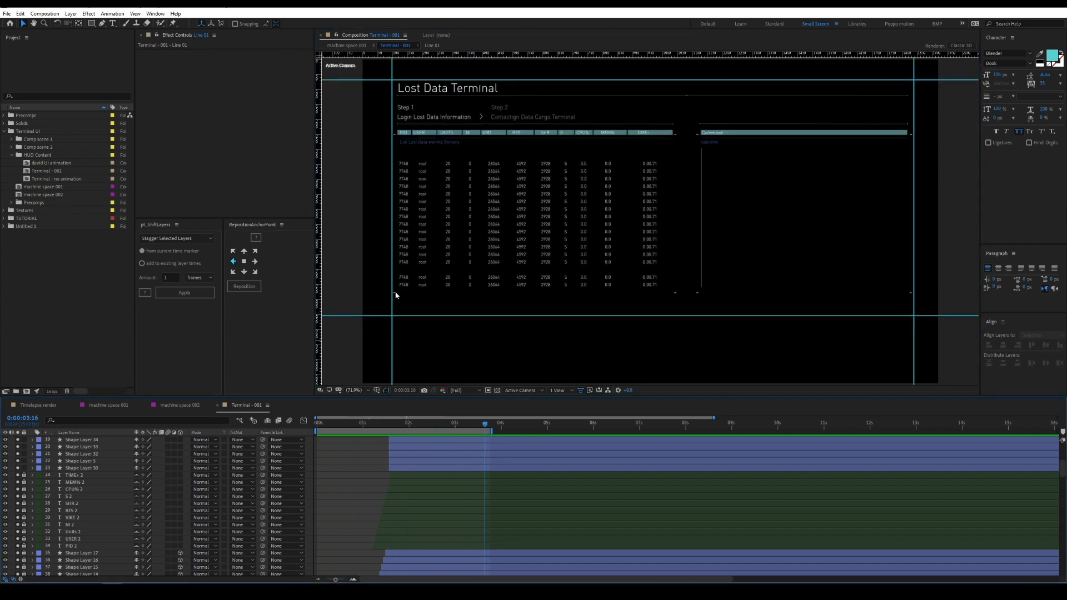
# Animate the table's two lower corner markers sliding down from header height with eased position keyframes and preview
pyautogui.moveTo(379, 295); pyautogui.dragTo(379, 295)
pyautogui.press('p')
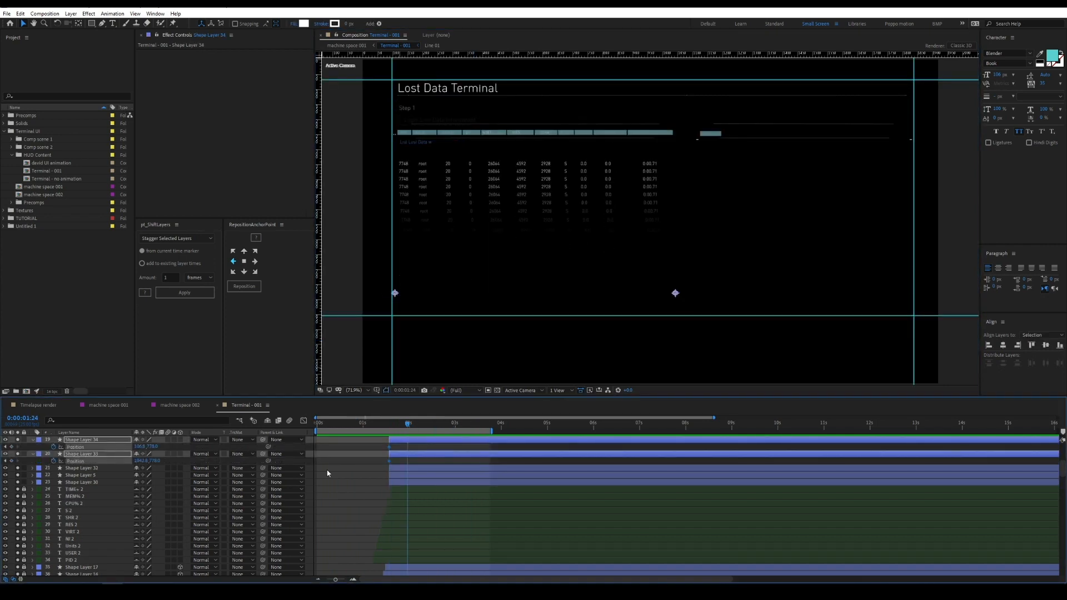
pyautogui.press('j')
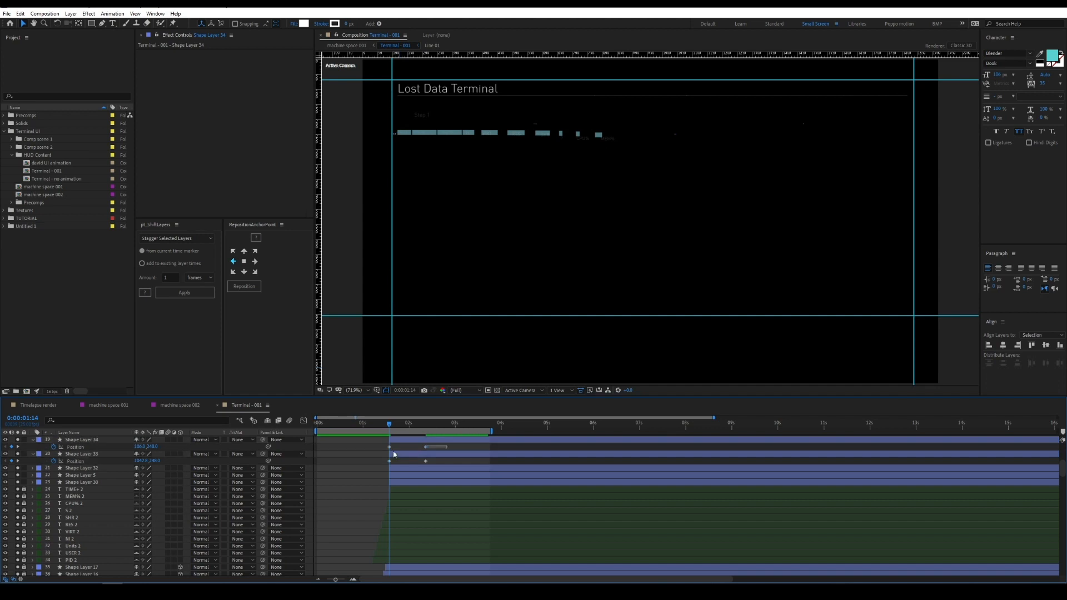
pyautogui.hotkey('shift', 'F3')
pyautogui.hotkey('shift', 'F3')
pyautogui.press('space')
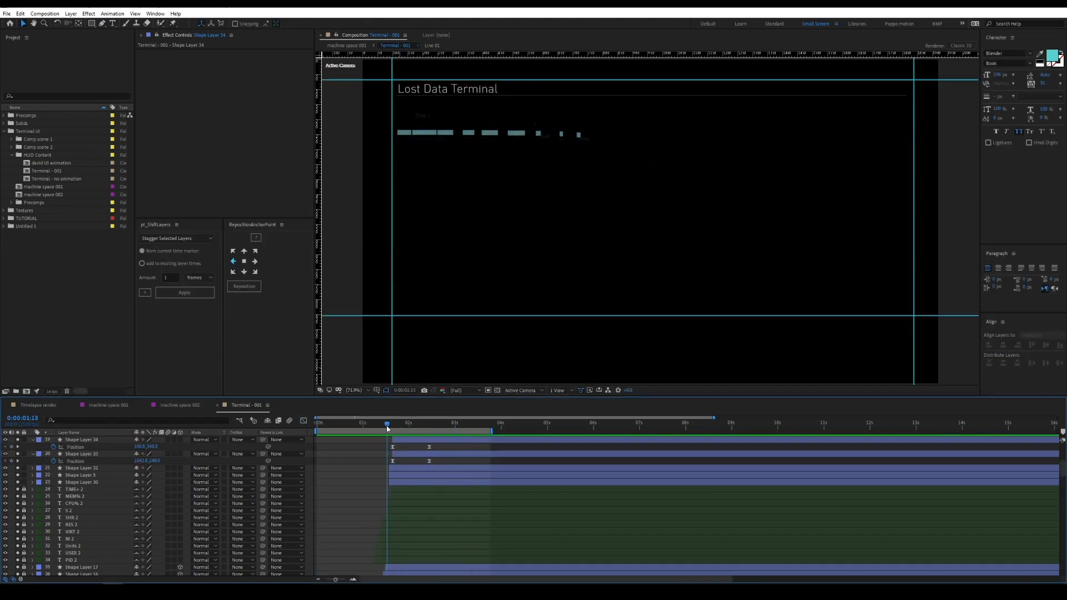
# Show the x18 layer at 0:00:01:16 and create a comp-sized solid named counter above it
pyautogui.click(463, 430)
pyautogui.scroll(6, 360, 535)
pyautogui.moveTo(396, 427)
pyautogui.mouseDown()
pyautogui.moveTo(438, 428)
pyautogui.moveTo(392, 434)
pyautogui.mouseUp()
pyautogui.click(399, 440)
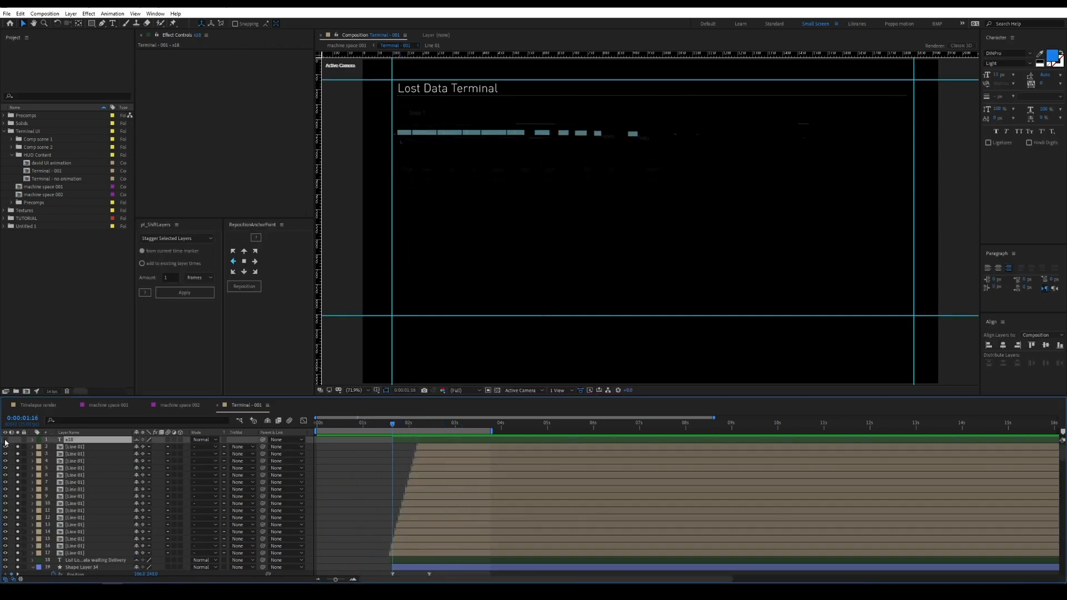
pyautogui.hotkey('ctrl', 'y')
pyautogui.write('cou')
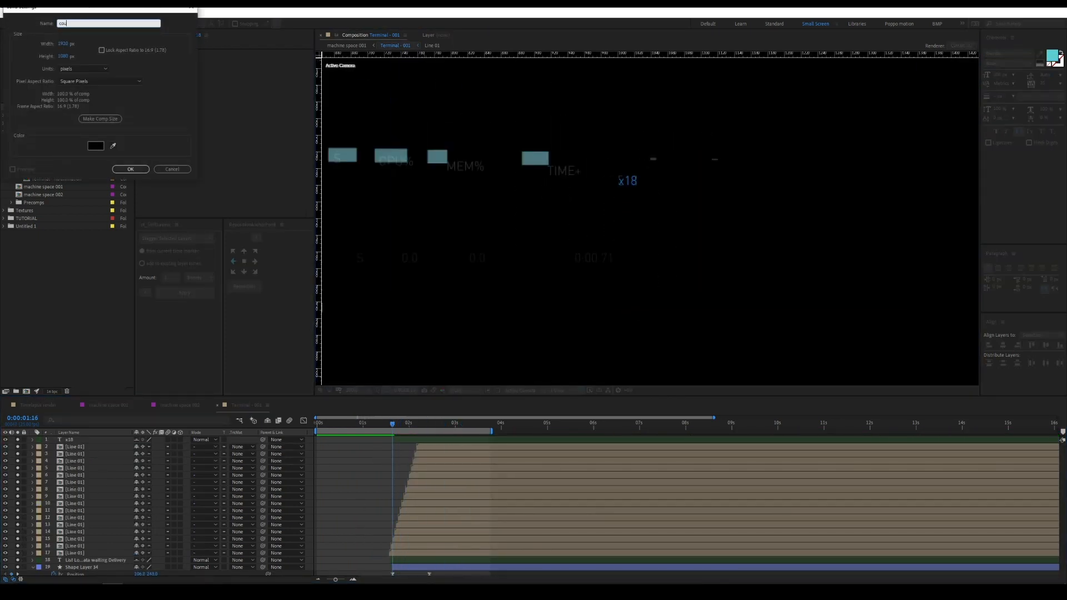
pyautogui.write('nter')
pyautogui.press('Return')
# Apply the Numbers effect to the counter solid with horizontal direction and right alignment
pyautogui.click(78, 446)
pyautogui.click(78, 439)
pyautogui.hotkey('ctrl', 'space')
pyautogui.write('num')
pyautogui.press('Return')
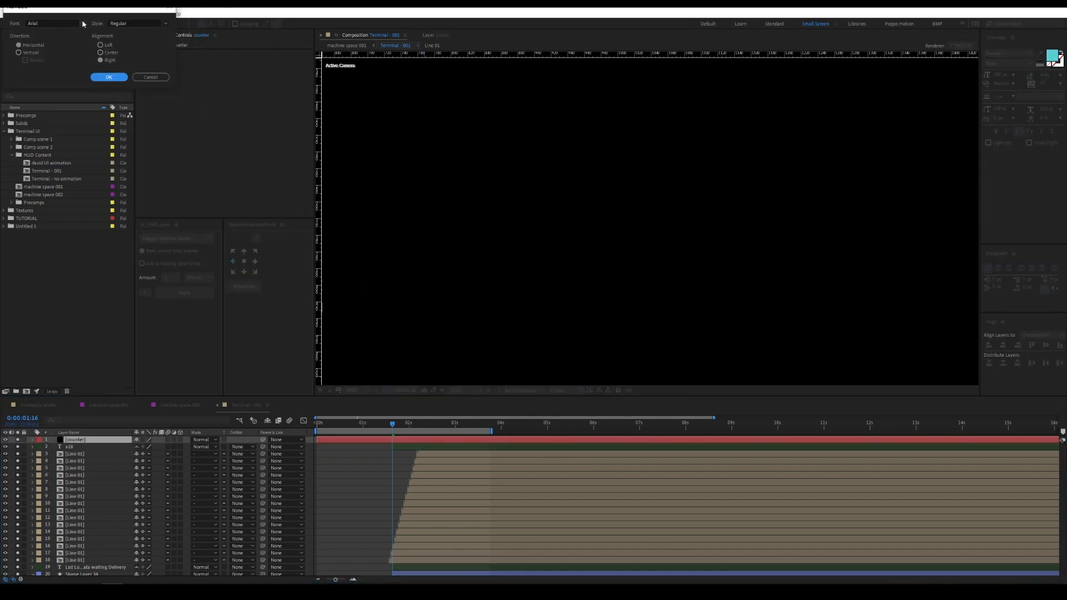
pyautogui.click(110, 78)
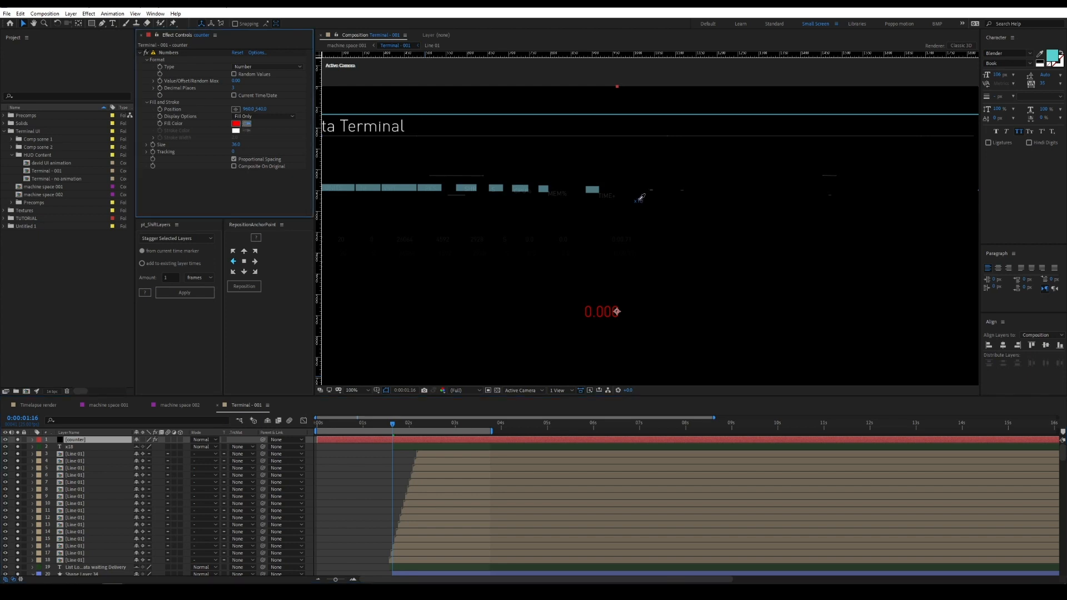
# Place the counter number over the x18 digits, matching their blue fill and text size, with no decimal places
pyautogui.moveTo(617, 312); pyautogui.dragTo(646, 200)
pyautogui.scroll(6, 657, 222)
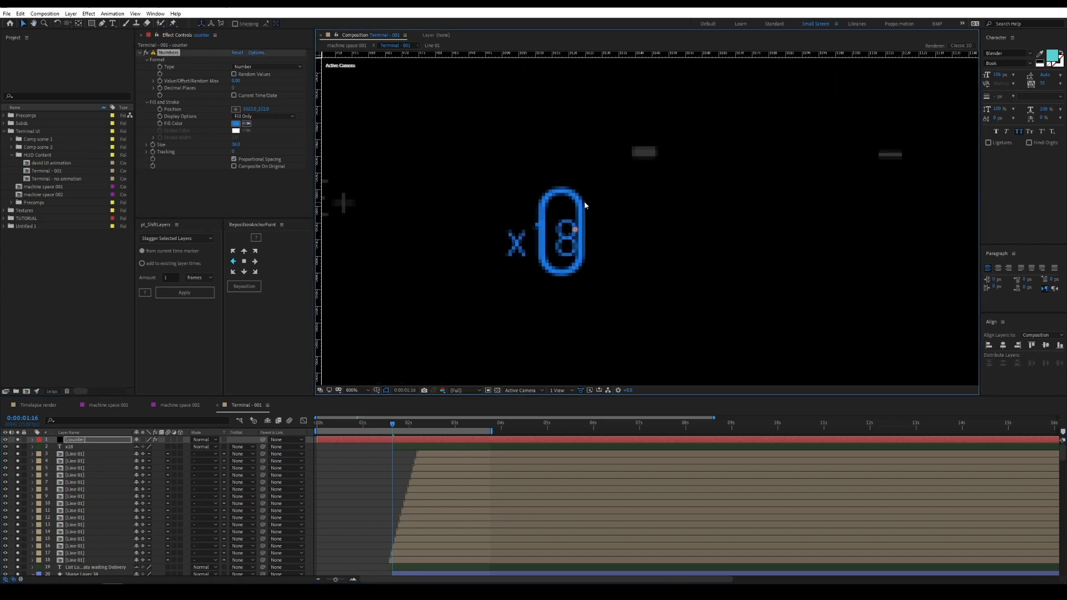
pyautogui.click(72, 446)
pyautogui.click(75, 439)
pyautogui.click(235, 145)
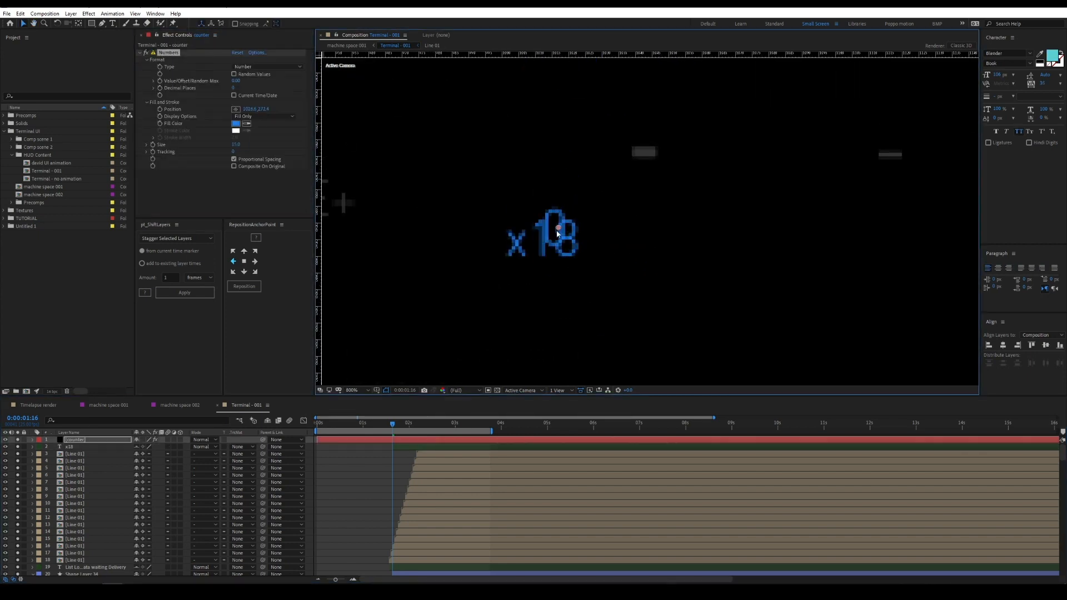
# Keyframe the counter's number value from 0 at 0:00:01:16 to 18 at 0:00:02:11
pyautogui.click(266, 439)
pyautogui.click(160, 80)
pyautogui.press('u')
pyautogui.moveTo(507, 423); pyautogui.dragTo(429, 409)
pyautogui.click(236, 81)
pyautogui.write('18')
pyautogui.press('Return')
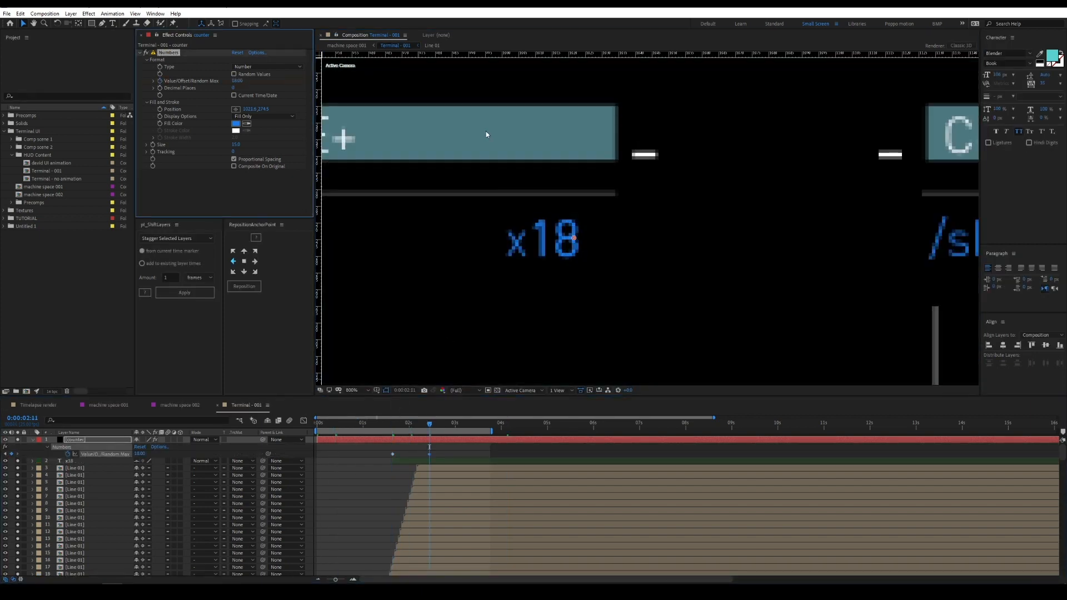
# Mask the x18 text layer with a rectangle so that only its x shows beside the counter number
pyautogui.hotkey('ctrl', 'Down')
pyautogui.press('q')
pyautogui.moveTo(479, 190); pyautogui.dragTo(533, 286)
pyautogui.click(91, 460)
pyautogui.click(92, 439)
pyautogui.moveTo(497, 209); pyautogui.dragTo(628, 265)
pyautogui.click(17, 440)
pyautogui.click(32, 440)
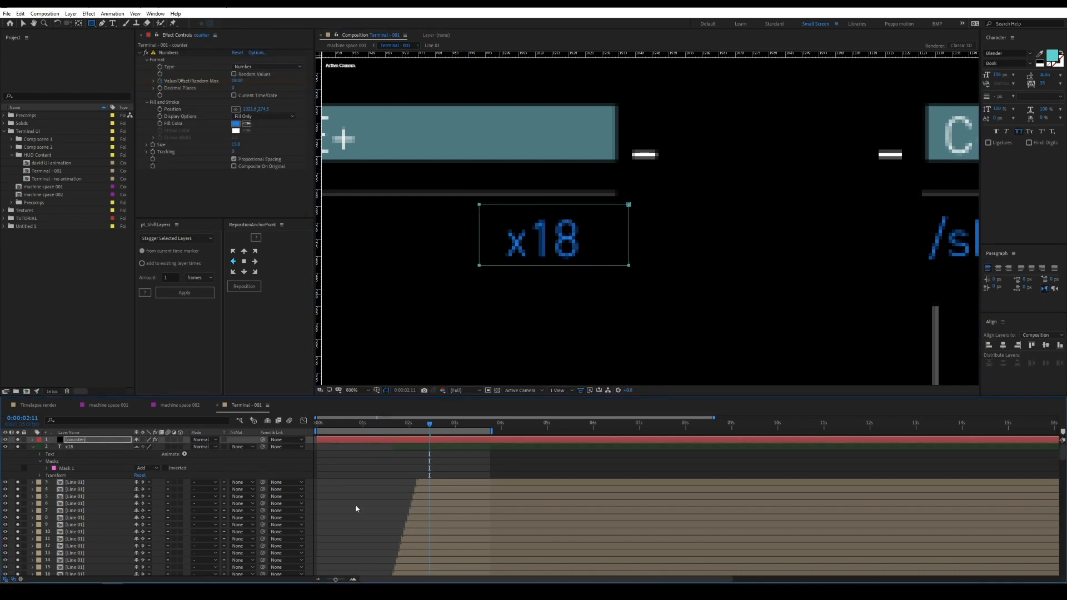
# Trim the counter layer's start to 0:00:01:16 and select it together with the x18 layer
pyautogui.press(',')
pyautogui.press(',')
pyautogui.click(361, 493)
pyautogui.press('u')
pyautogui.click(423, 446)
pyautogui.press('i')
pyautogui.click(405, 442)
pyautogui.hotkey('alt', '[')
pyautogui.moveTo(383, 438); pyautogui.dragTo(406, 447)
# Add position keyframes to the counter and x18 layers at 0:00:01:16 and ten frames further on
pyautogui.press('p')
pyautogui.click(53, 446)
pyautogui.hotkey('shift', 't')
pyautogui.click(53, 475)
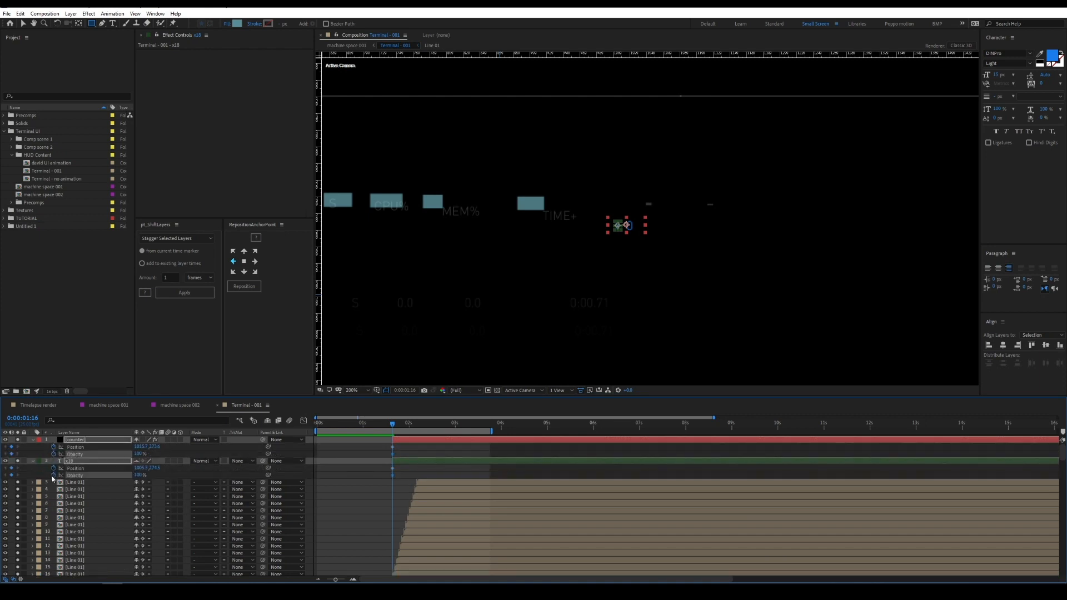
pyautogui.hotkey('shift', 'pagedown')
pyautogui.click(12, 467)
pyautogui.hotkey('shift', 'pageup')
# Offset the counter and x18 layers to the left at 0:00:01:16, then ease their position keyframes and adjust the speed curve
pyautogui.hotkey('shift', 'Left')
pyautogui.hotkey('shift', 'Left')
pyautogui.hotkey('shift', 'Left')
pyautogui.hotkey('shift', 'Left')
pyautogui.hotkey('shift', 'Left')
pyautogui.moveTo(424, 471); pyautogui.dragTo(337, 437)
pyautogui.press('F9')
pyautogui.hotkey('shift', 'F3')
pyautogui.hotkey('shift', 'F3')
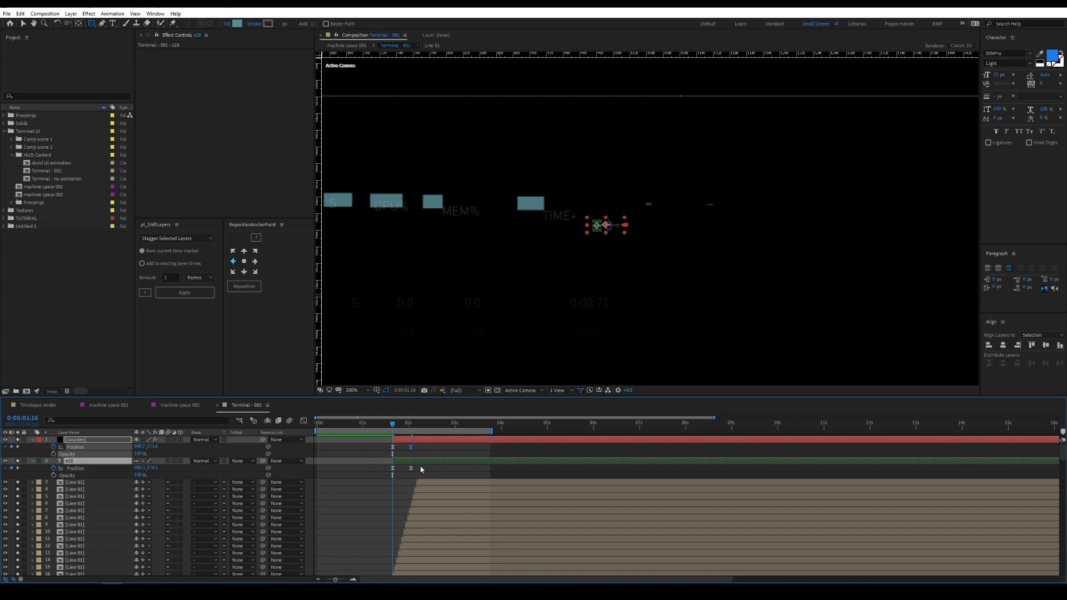
# Apply the opacity flicker animation preset to the counter and x18 layers at 0:00:01:16 and preview it
pyautogui.click(83, 439)
pyautogui.keyDown('shift'); pyautogui.click(83, 460); pyautogui.keyUp('shift')
pyautogui.click(112, 13)
pyautogui.moveTo(167, 41)
pyautogui.click(278, 41)
pyautogui.press('v')
pyautogui.click(367, 475)
pyautogui.press('space')
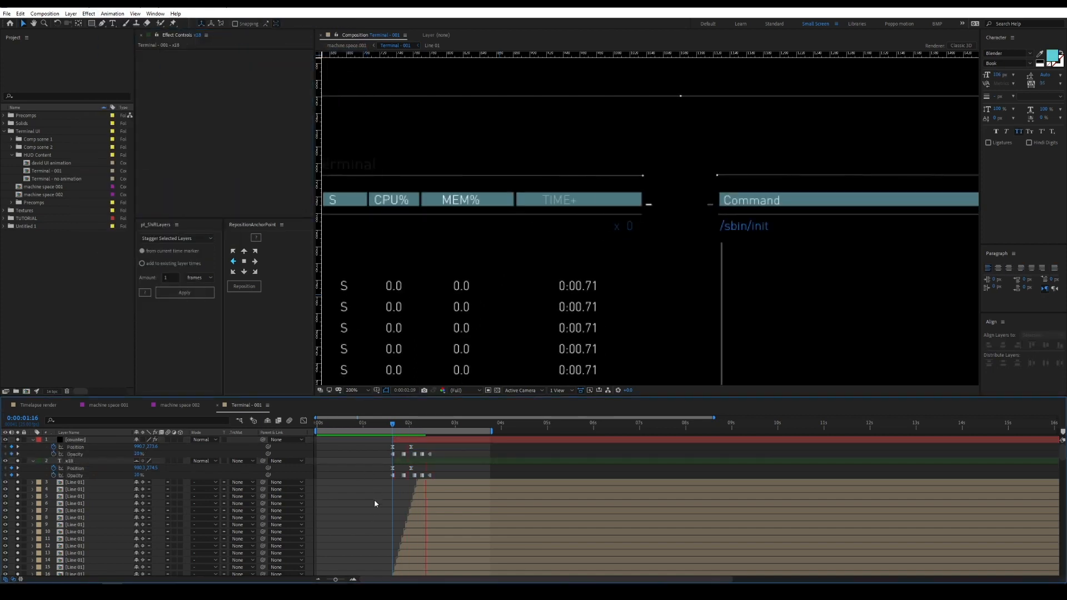
# Adjust the timing of the counter layer's keyframes and preview the count-up with the table reveal
pyautogui.moveTo(441, 427); pyautogui.dragTo(411, 426)
pyautogui.click(414, 440)
pyautogui.press('u')
pyautogui.moveTo(514, 450); pyautogui.dragTo(431, 434)
pyautogui.click(448, 490)
pyautogui.hotkey('shift', 'pageup')
pyautogui.hotkey('shift', 'pageup')
pyautogui.press('space')
pyautogui.moveTo(438, 465); pyautogui.dragTo(411, 489)
pyautogui.moveTo(447, 451); pyautogui.dragTo(402, 458)
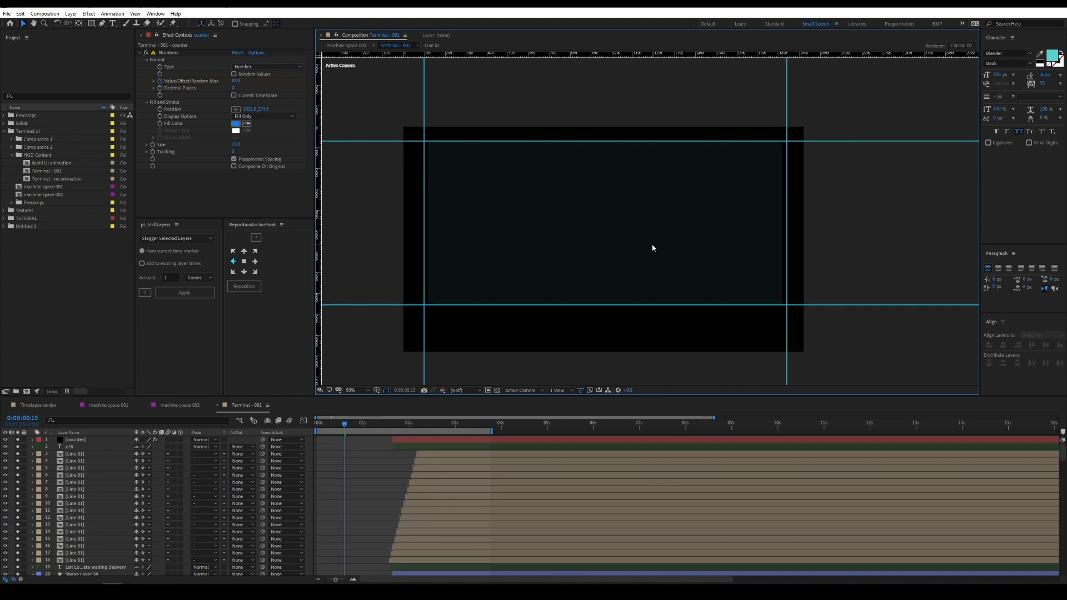
pyautogui.press('space')
pyautogui.press('space')
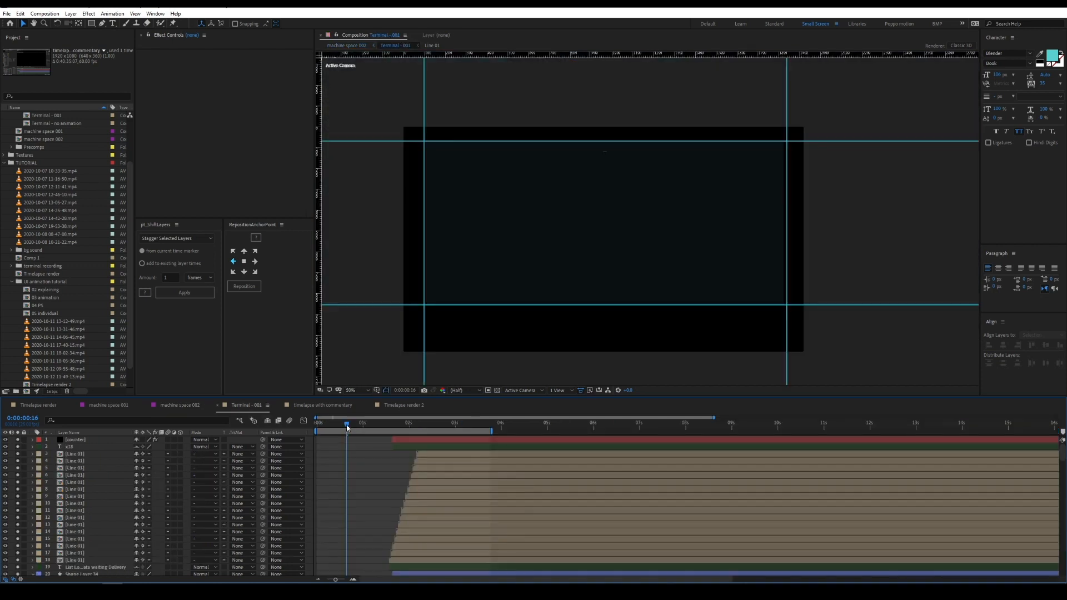
# Lock the existing layers and draw a thin teal rectangle across the first row of the process table
pyautogui.moveTo(348, 427); pyautogui.dragTo(426, 431)
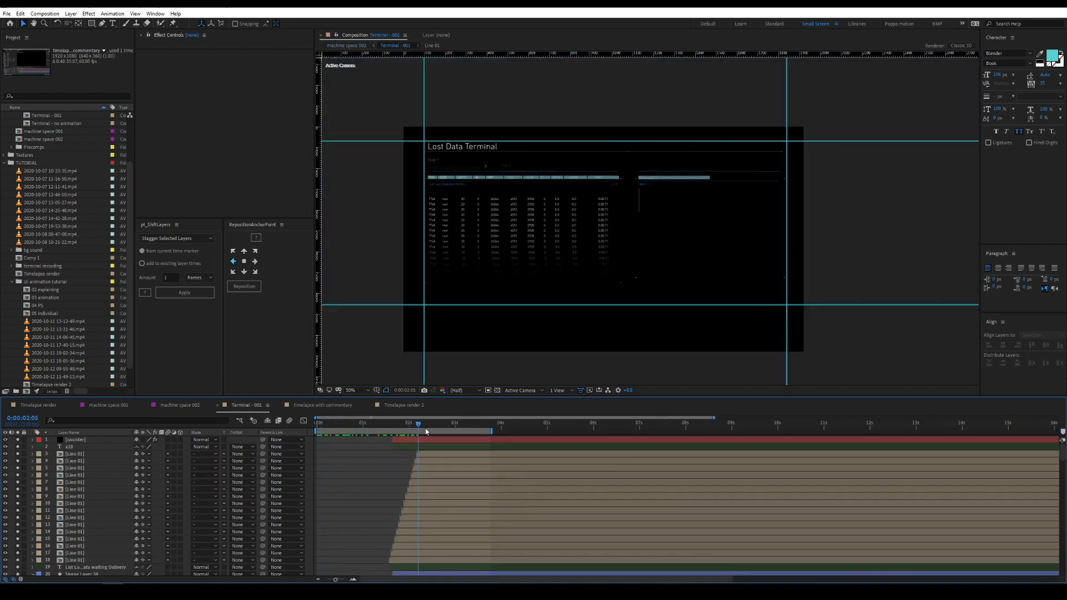
pyautogui.scroll(4, 602, 221)
pyautogui.scroll(-2, 812, 161)
pyautogui.moveTo(23, 560); pyautogui.dragTo(24, 453)
pyautogui.moveTo(420, 198); pyautogui.dragTo(798, 206)
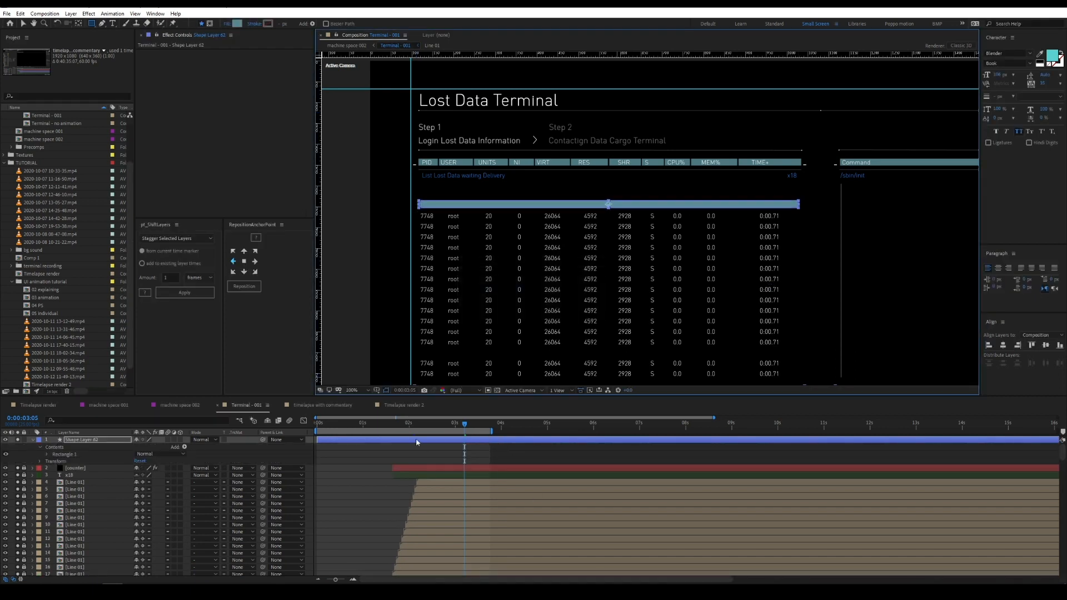
# Start the row bar at 0:00:01:16, apply the opacity flicker preset and reverse its keyframes
pyautogui.press('j')
pyautogui.click(113, 14)
pyautogui.click(264, 42)
pyautogui.click(112, 14)
pyautogui.hotkey('ctrl', 'alt', 'r')
# Tighten the row bar's opacity keyframes, trim its layer to the length of the flicker and preview it
pyautogui.click(423, 513)
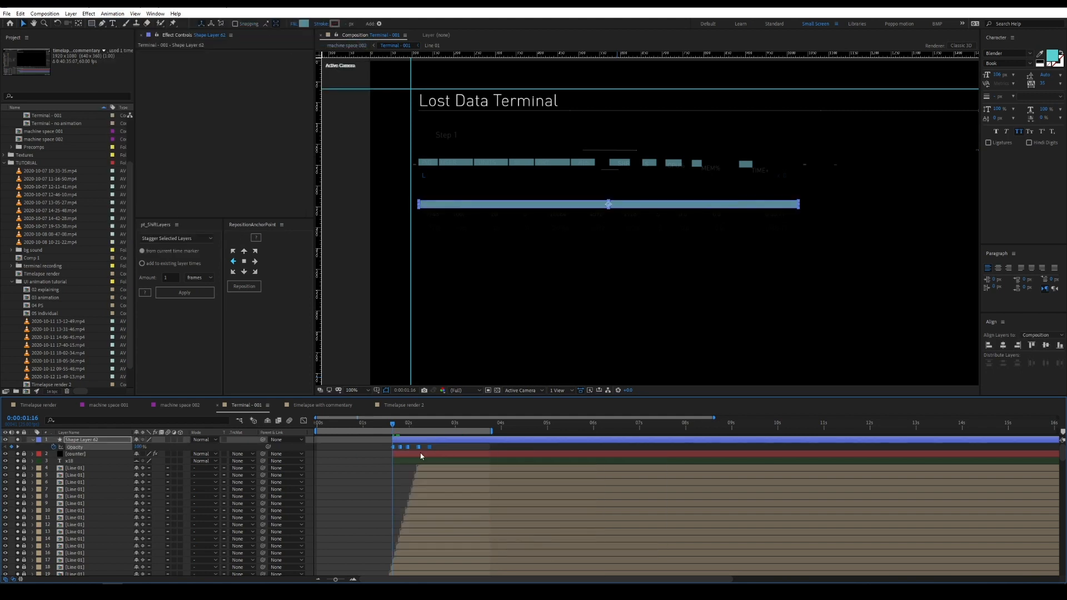
pyautogui.press('space')
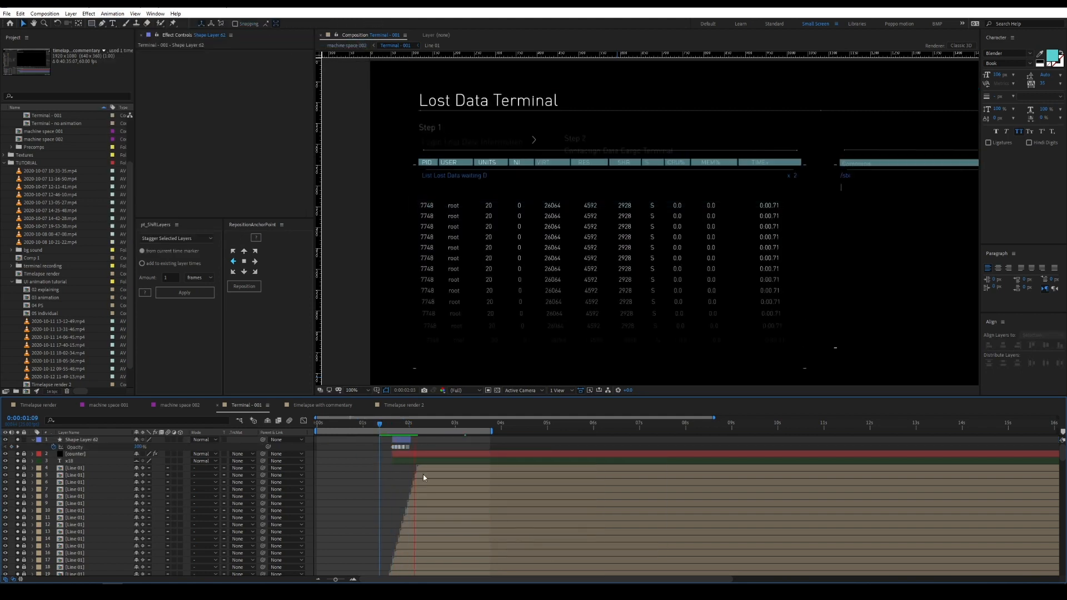
pyautogui.scroll(2, 653, 190)
pyautogui.moveTo(411, 425); pyautogui.dragTo(409, 426)
# Duplicate the row bar and place the copy over the second row of the process table
pyautogui.hotkey('ctrl', 'd')
pyautogui.moveTo(642, 211); pyautogui.dragTo(618, 231)
pyautogui.moveTo(578, 315); pyautogui.dragTo(605, 263)
pyautogui.scroll(-1, 606, 262)
pyautogui.moveTo(449, 424); pyautogui.dragTo(461, 424)
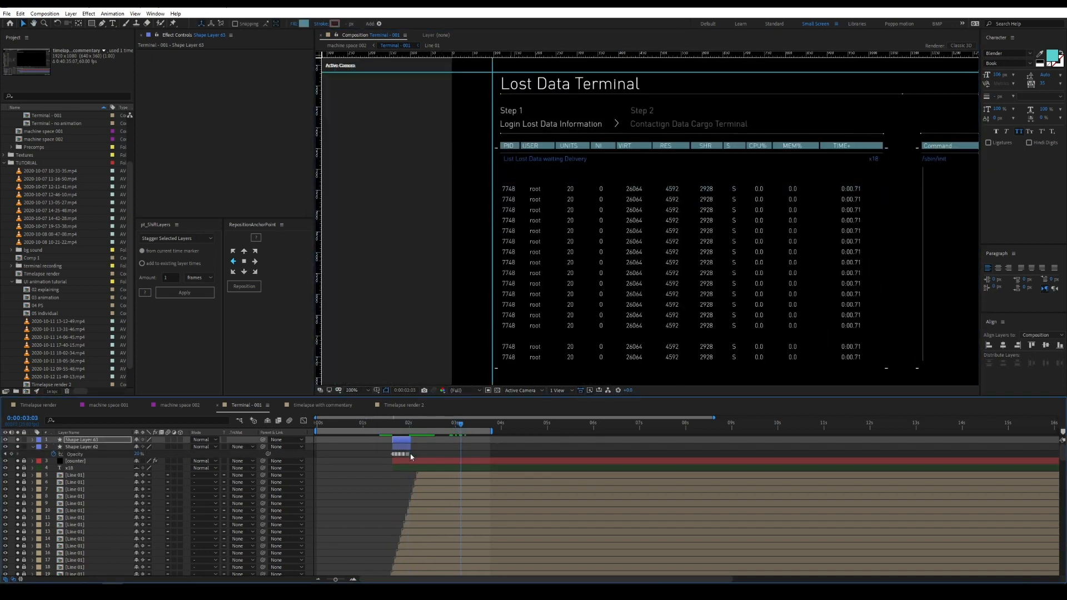
# Duplicate the row bars in growing groups and place the copies over all remaining rows of the process table
pyautogui.hotkey('ctrl', 'd')
pyautogui.moveTo(694, 200); pyautogui.dragTo(694, 221)
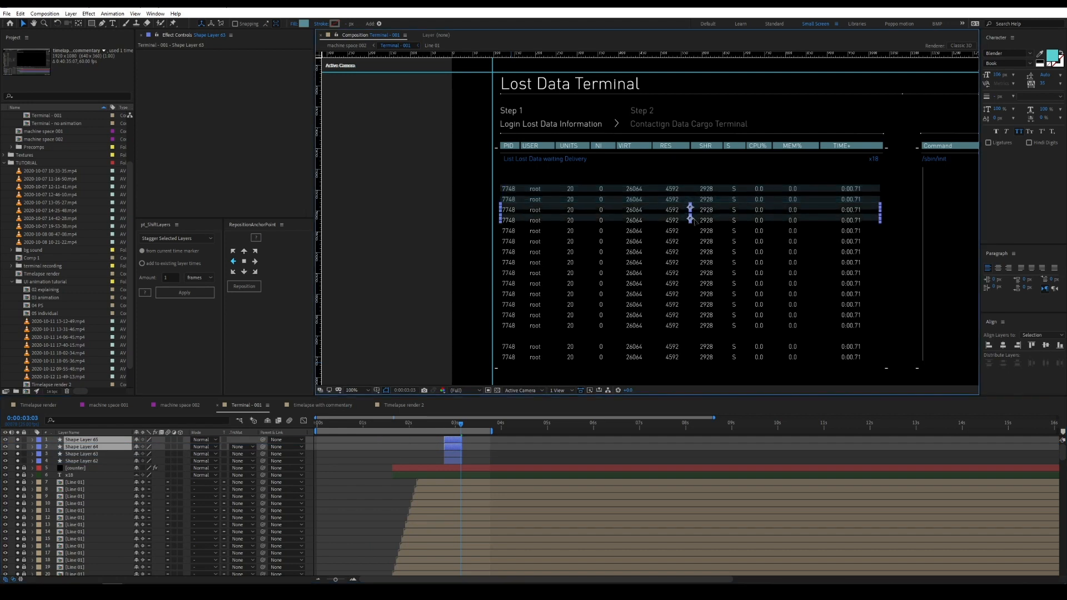
pyautogui.hotkey('ctrl', 'a')
pyautogui.hotkey('ctrl', 'd')
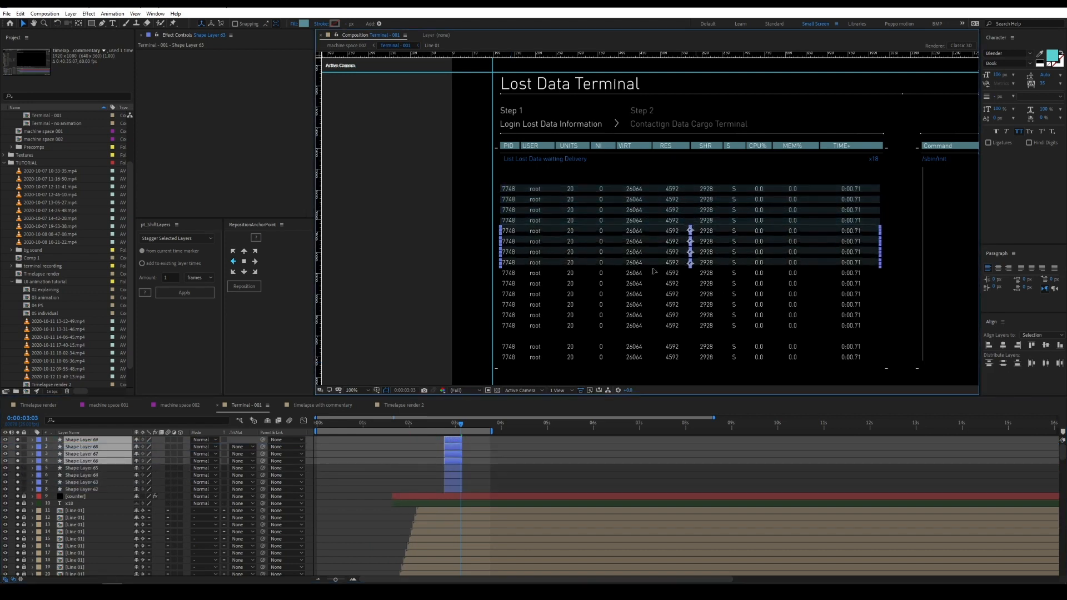
pyautogui.keyDown('shift'); pyautogui.click(459, 486); pyautogui.keyUp('shift')
pyautogui.hotkey('ctrl', 'd')
pyautogui.moveTo(666, 274); pyautogui.dragTo(666, 353)
pyautogui.click(689, 353)
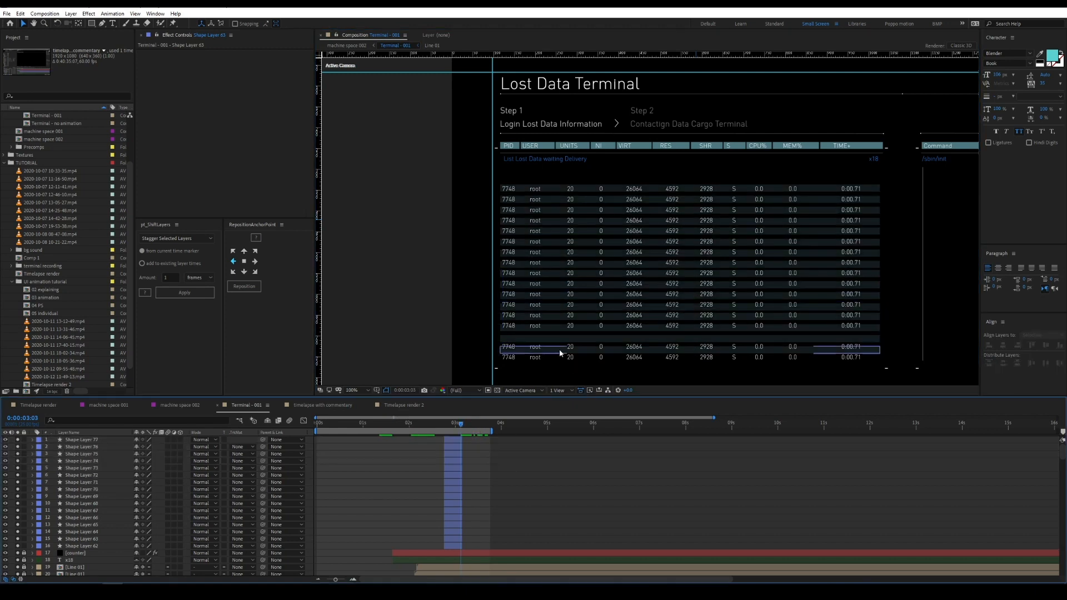
pyautogui.click(691, 342)
# Move all row bar layers to start at 0:00:01:14 and stagger them by 1 frame each
pyautogui.click(453, 546)
pyautogui.keyDown('shift'); pyautogui.click(455, 441); pyautogui.keyUp('shift')
pyautogui.moveTo(455, 441); pyautogui.dragTo(398, 442)
pyautogui.click(389, 428)
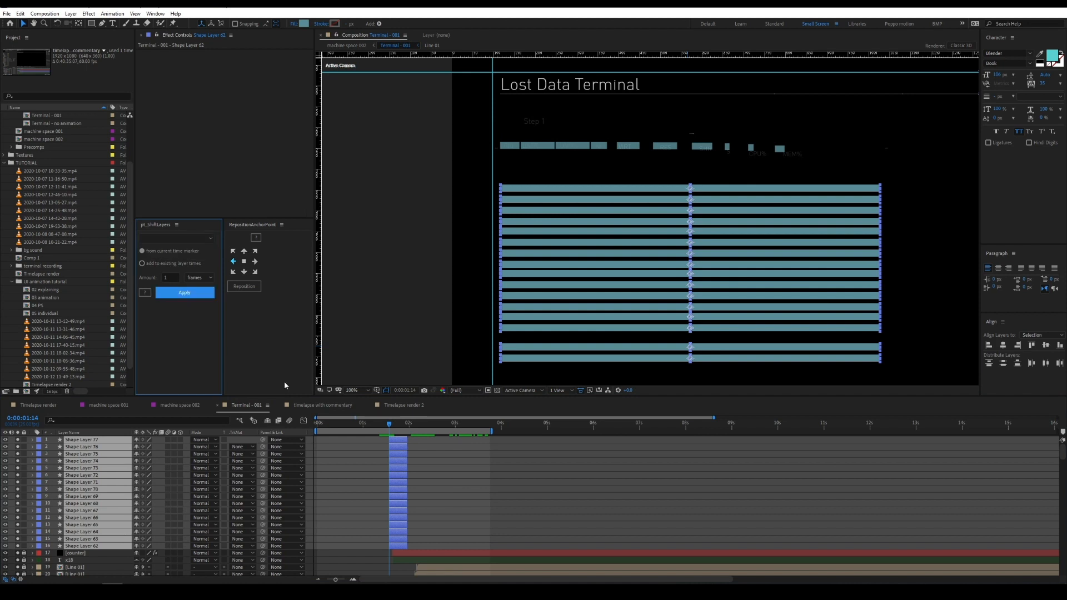
pyautogui.click(185, 291)
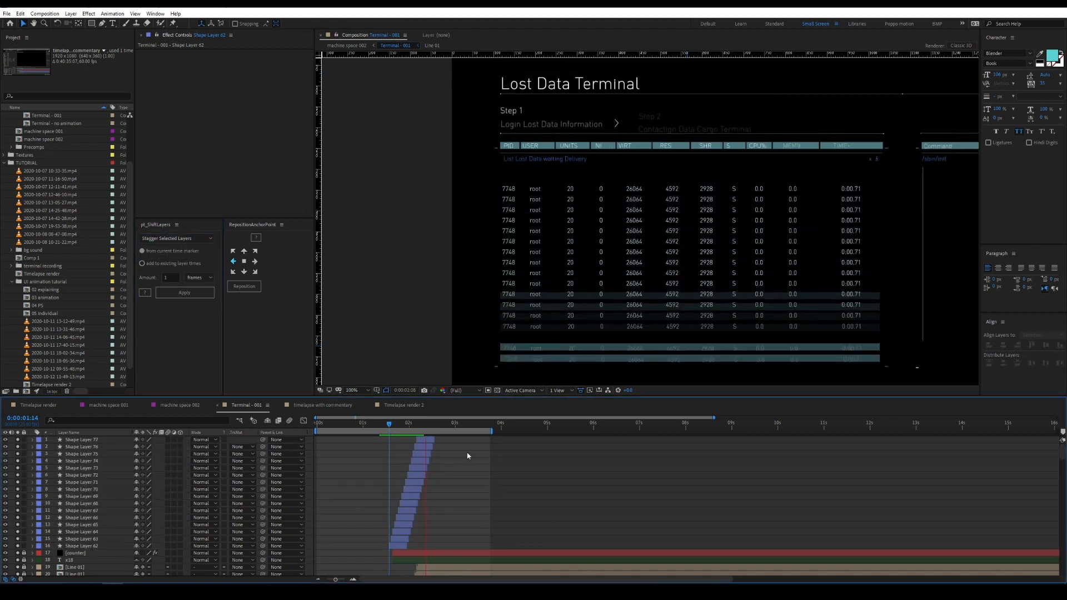
# Shift Shape Layer 71 slightly earlier than its neighbours, preview the flicker and check it in machine space 002
pyautogui.moveTo(439, 425); pyautogui.dragTo(395, 456)
pyautogui.moveTo(409, 503); pyautogui.dragTo(407, 482)
pyautogui.press('space')
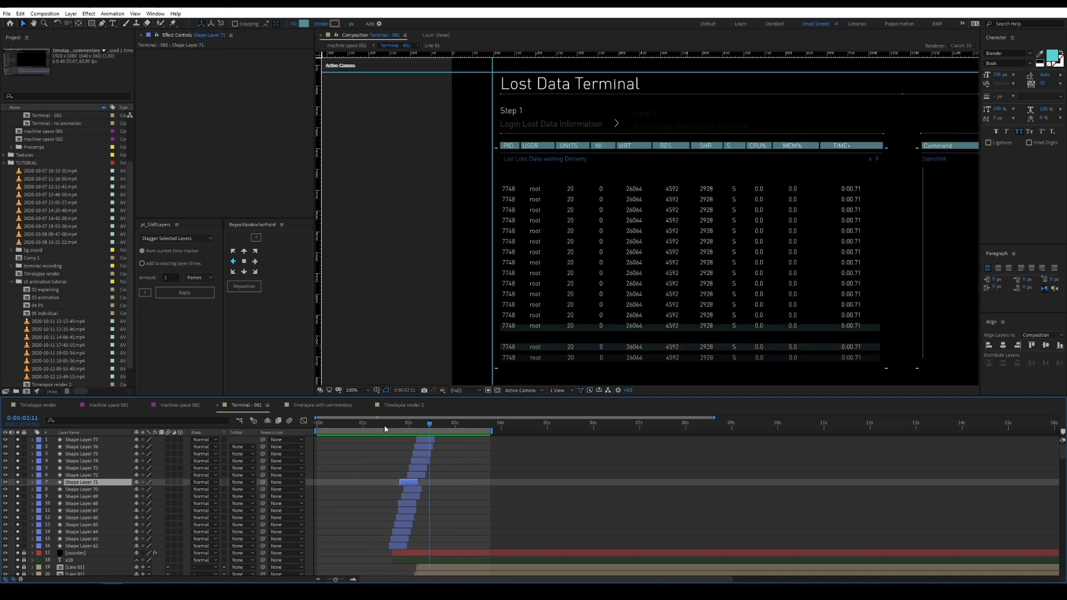
pyautogui.click(189, 405)
pyautogui.click(246, 405)
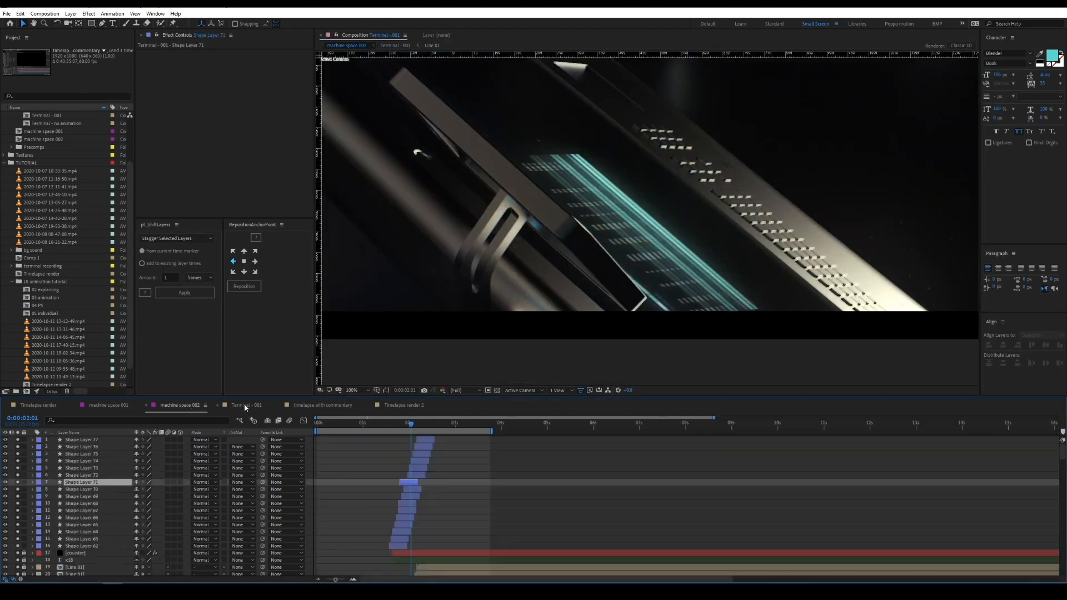
# Lock the row bar layers and turn off solo on all layers so the whole interface shows
pyautogui.moveTo(24, 545); pyautogui.dragTo(24, 440)
pyautogui.scroll(-15, 202, 554)
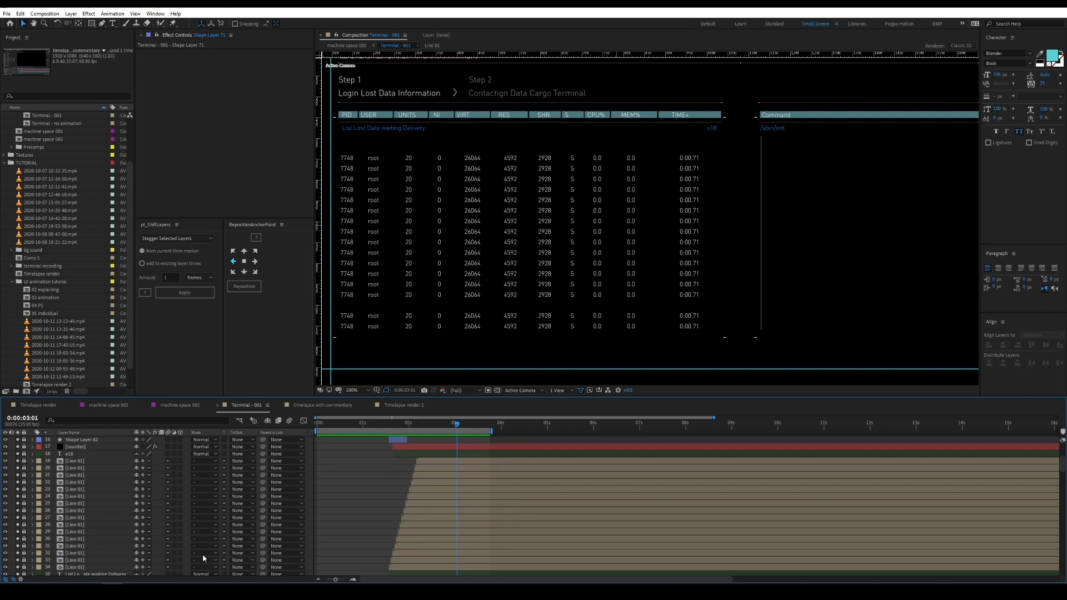
pyautogui.press('`')
pyautogui.scroll(15, 79, 314)
pyautogui.moveTo(17, 72); pyautogui.dragTo(18, 566)
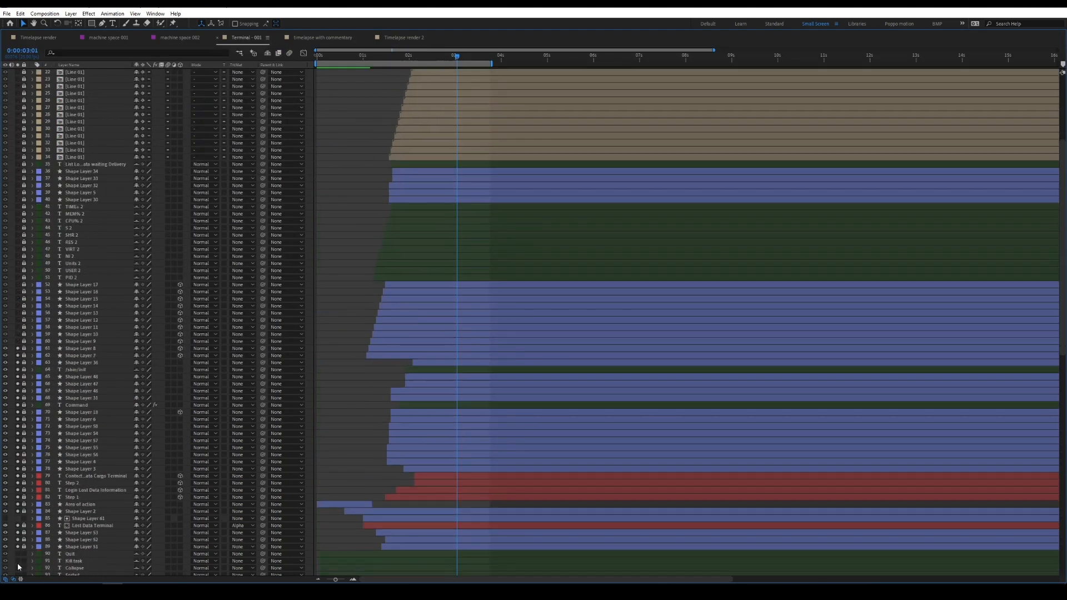
pyautogui.scroll(5, 71, 341)
pyautogui.press('`')
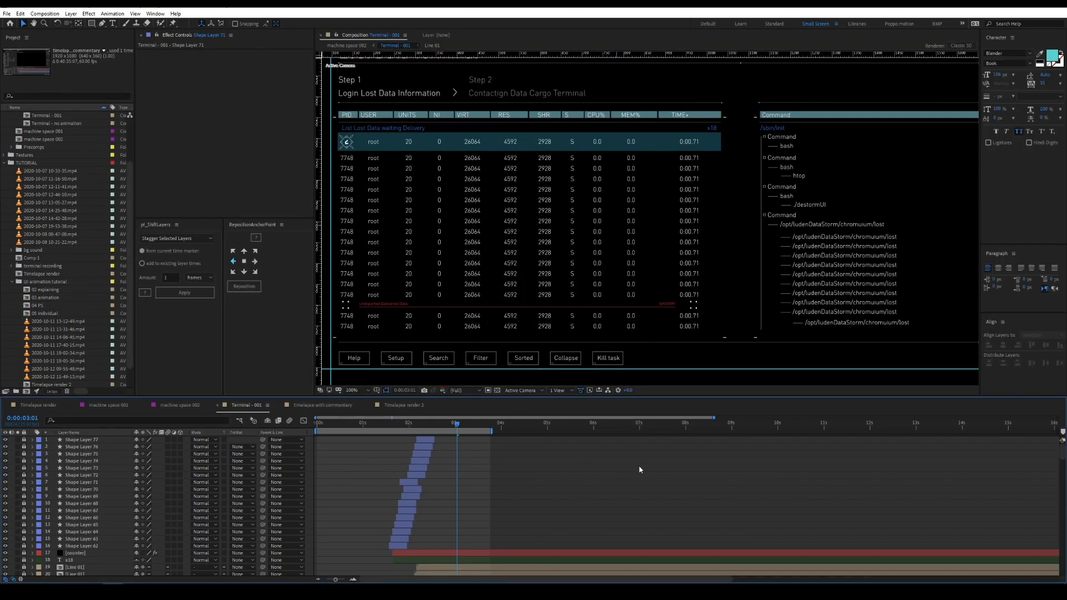
# Trim the divider line above the footer buttons to start at 0:00:01:23
pyautogui.moveTo(579, 310); pyautogui.dragTo(653, 224)
pyautogui.click(767, 258)
pyautogui.moveTo(865, 285); pyautogui.dragTo(651, 302)
pyautogui.moveTo(457, 424); pyautogui.dragTo(405, 423)
pyautogui.press('s')
pyautogui.hotkey('alt', '[')
# Keyframe the divider line's horizontal scale to grow from 0% over 20 frames, with eased keyframes
pyautogui.click(136, 557)
pyautogui.hotkey('shift', 'pagedown')
pyautogui.hotkey('shift', 'pagedown')
pyautogui.click(54, 557)
pyautogui.press('i')
pyautogui.click(146, 557)
pyautogui.write('0')
pyautogui.press('Return')
pyautogui.hotkey('ctrl', 's')
pyautogui.moveTo(451, 555); pyautogui.dragTo(409, 555)
pyautogui.press('F9')
pyautogui.hotkey('shift', 'F3')
pyautogui.hotkey('shift', 'F3')
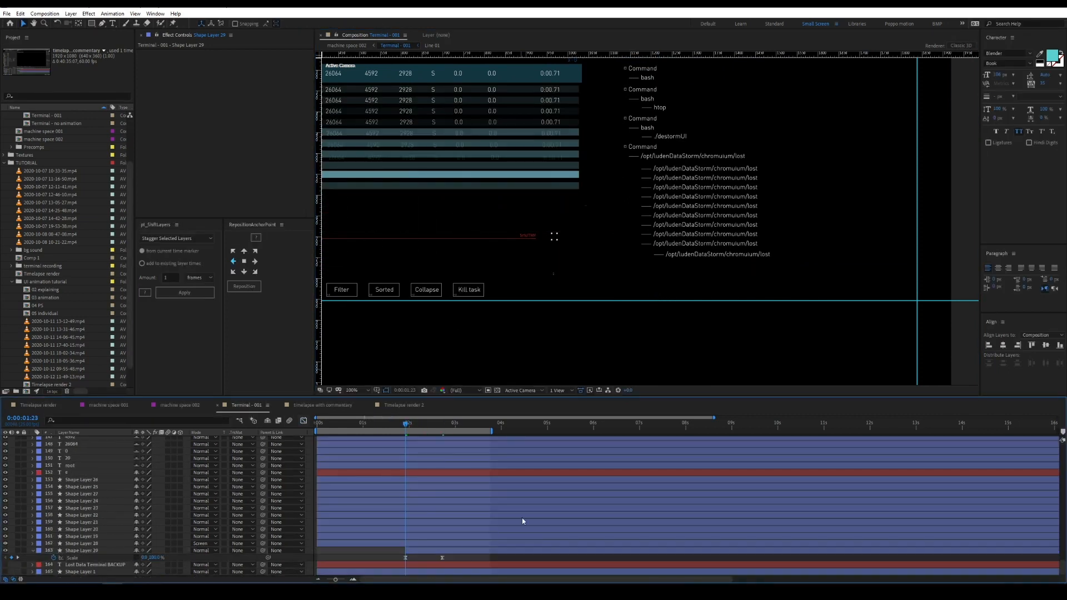
# Save the project and lock the divider line's layer
pyautogui.moveTo(417, 283); pyautogui.dragTo(635, 305)
pyautogui.moveTo(416, 329); pyautogui.dragTo(491, 294)
pyautogui.scroll(-3, 669, 310)
pyautogui.scroll(3, 669, 310)
pyautogui.hotkey('ctrl', 's')
pyautogui.click(32, 550)
pyautogui.click(75, 558)
pyautogui.hotkey('ctrl', 'l')
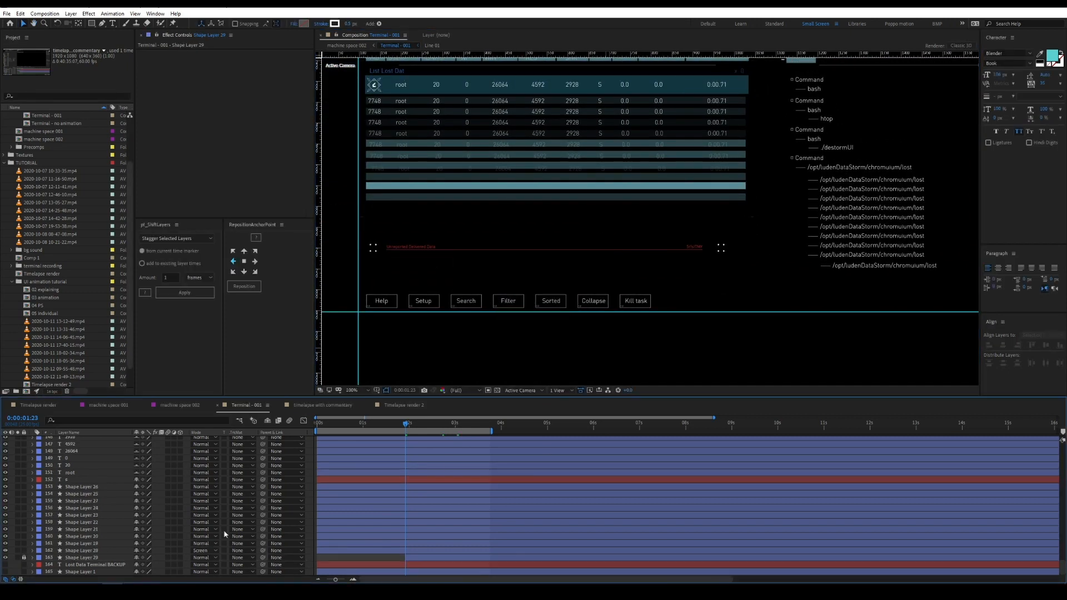
# Move the divider line's layer 15 frames earlier so it starts at 0:00:01:08
pyautogui.press('pageup')
pyautogui.press('pageup')
pyautogui.press('pageup')
pyautogui.press('pageup')
pyautogui.press('pageup')
pyautogui.press('pageup')
pyautogui.press('pageup')
pyautogui.press('pageup')
pyautogui.press('pageup')
pyautogui.press('pageup')
pyautogui.press('pageup')
pyautogui.press('pageup')
pyautogui.press('pageup')
pyautogui.press('pageup')
pyautogui.press('pageup')
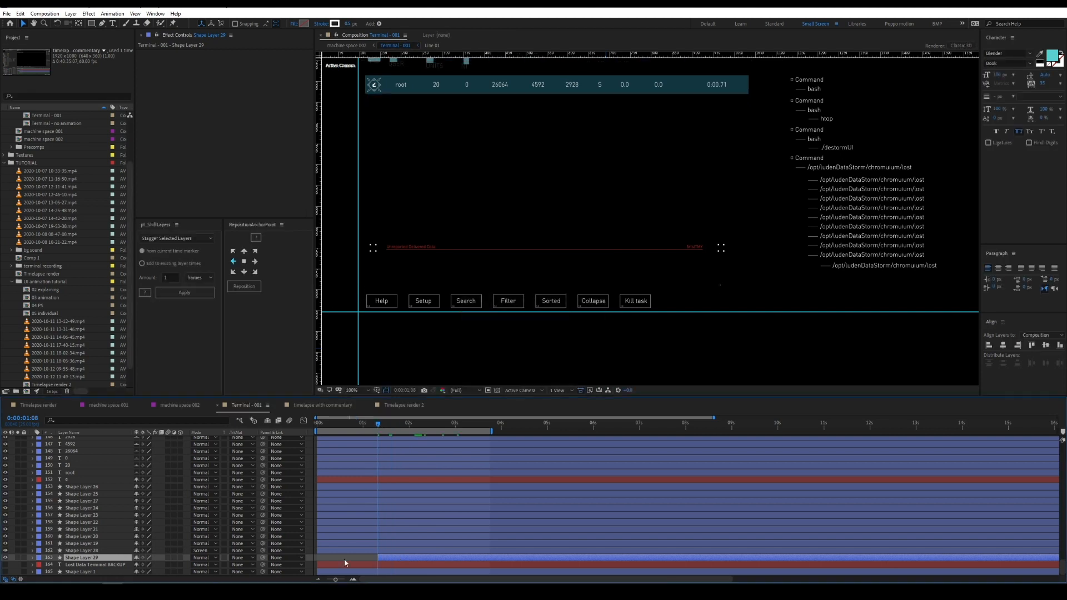
# Open the cube option precomp and keyframe the frame shape's scale from 0 to 100% over 10 frames, with eased keyframes
pyautogui.scroll(1, 454, 318)
pyautogui.doubleClick(468, 251)
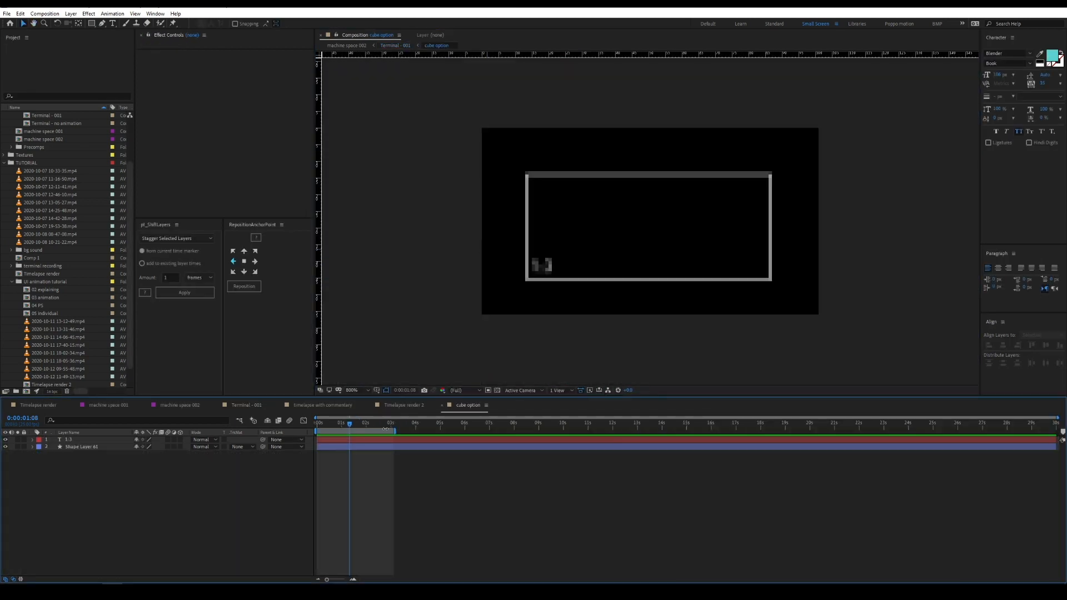
pyautogui.click(55, 446)
pyautogui.press('s')
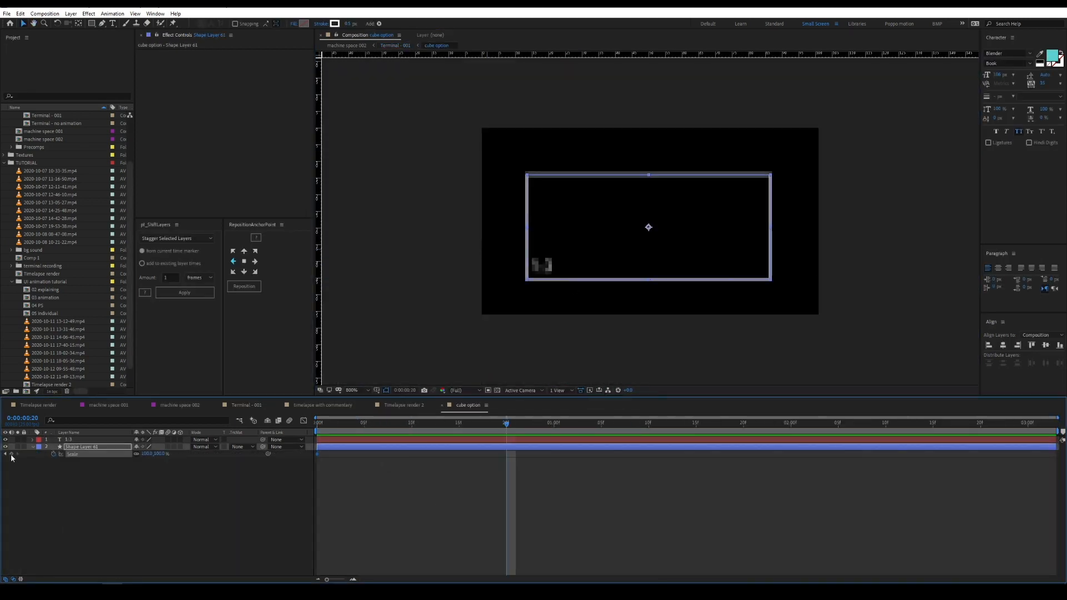
pyautogui.hotkey('shift', 'F3')
pyautogui.press('Home')
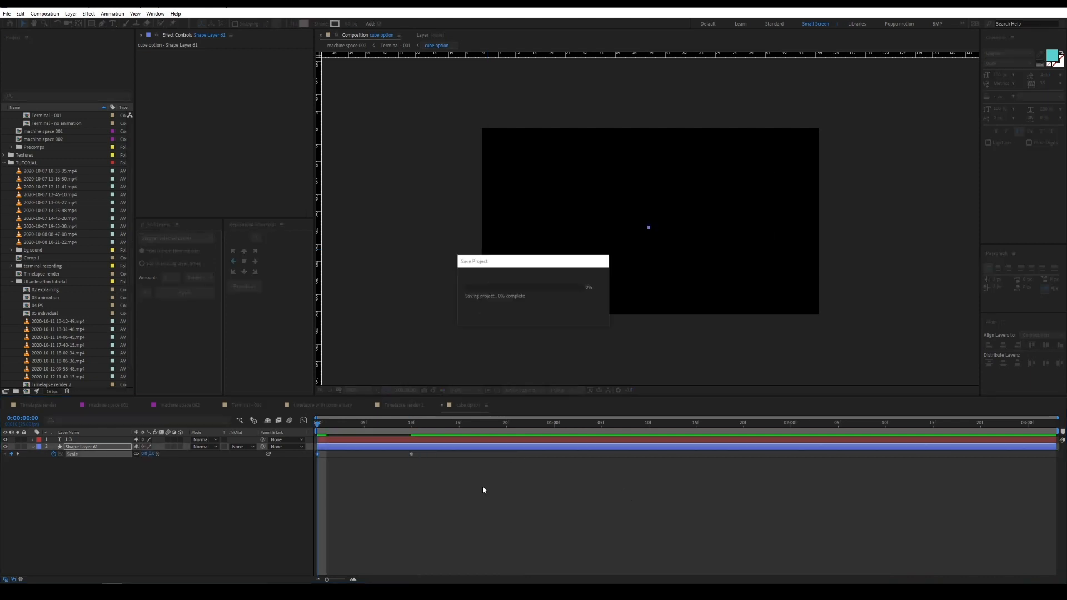
pyautogui.click(303, 420)
pyautogui.click(411, 424)
pyautogui.doubleClick(416, 439)
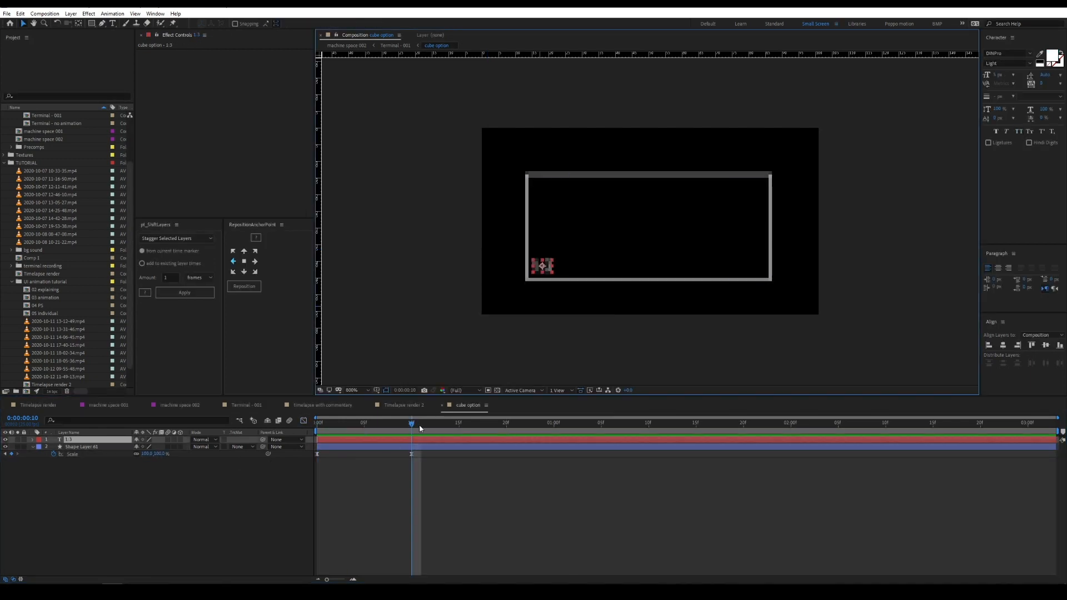
# Apply a text animation preset to the small number text in the cube option precomp at 0:00:00:00
pyautogui.click(316, 424)
pyautogui.click(79, 447)
pyautogui.click(304, 420)
pyautogui.click(304, 421)
pyautogui.click(400, 516)
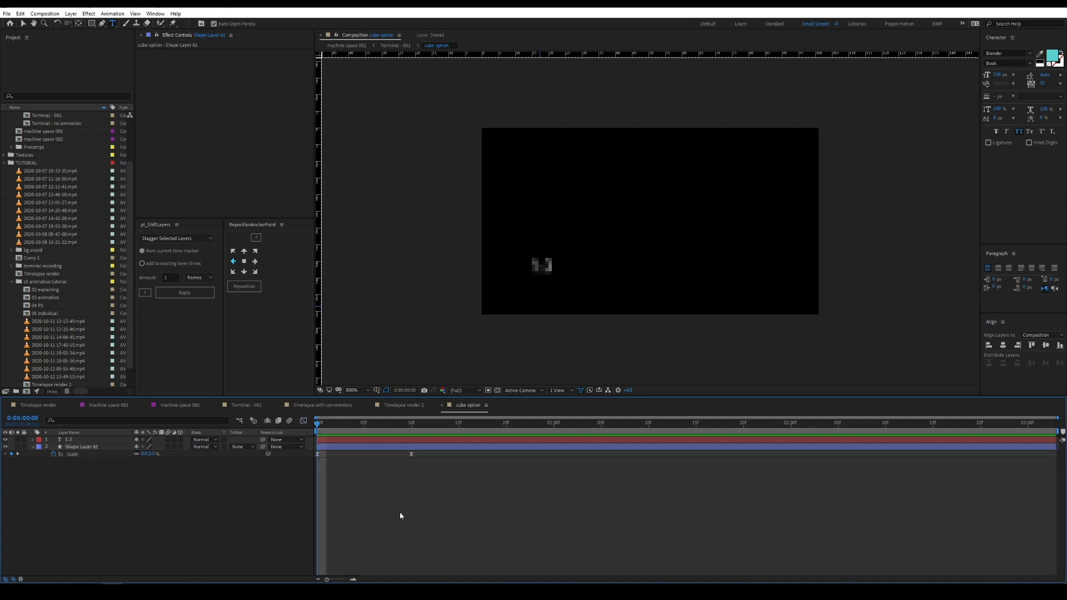
pyautogui.click(112, 13)
pyautogui.click(155, 41)
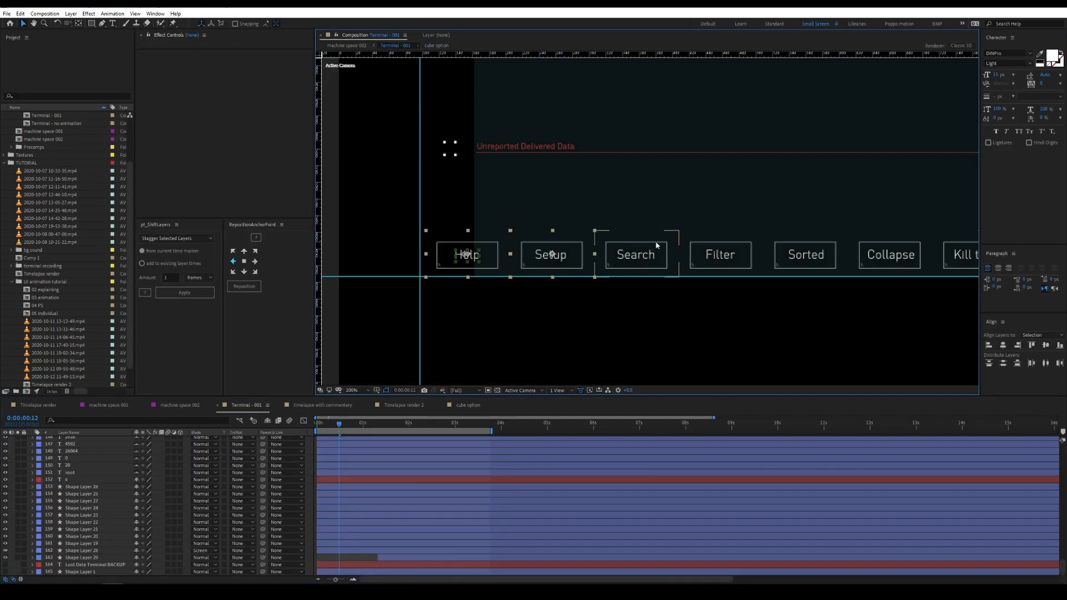
# Select the seven button frames from Help to Kill task and stagger their layers by 2 frames from 0:00:00:12
pyautogui.keyDown('shift'); pyautogui.click(655, 245); pyautogui.keyUp('shift')
pyautogui.keyDown('shift'); pyautogui.click(733, 249); pyautogui.keyUp('shift')
pyautogui.keyDown('shift'); pyautogui.click(806, 250); pyautogui.keyUp('shift')
pyautogui.moveTo(880, 251); pyautogui.dragTo(622, 285)
pyautogui.keyDown('shift'); pyautogui.click(621, 285); pyautogui.keyUp('shift')
pyautogui.keyDown('shift'); pyautogui.click(711, 287); pyautogui.keyUp('shift')
pyautogui.scroll(15, 153, 516)
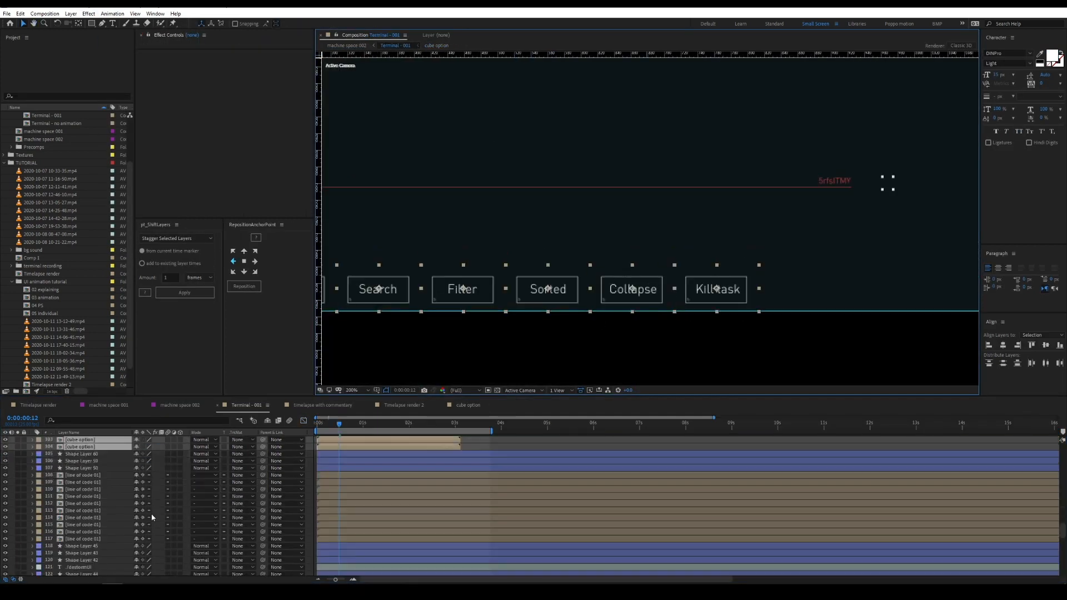
pyautogui.keyDown('ctrl'); pyautogui.click(111, 503); pyautogui.keyUp('ctrl')
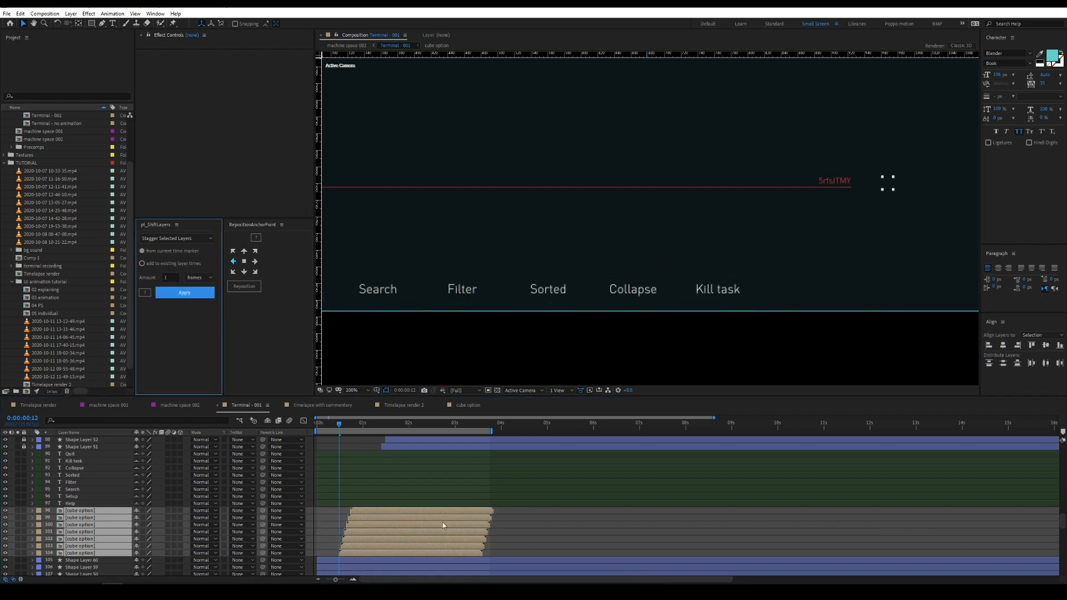
pyautogui.click(184, 292)
pyautogui.click(523, 550)
pyautogui.moveTo(340, 427)
pyautogui.mouseDown()
pyautogui.moveTo(414, 428)
pyautogui.moveTo(338, 436)
pyautogui.mouseUp()
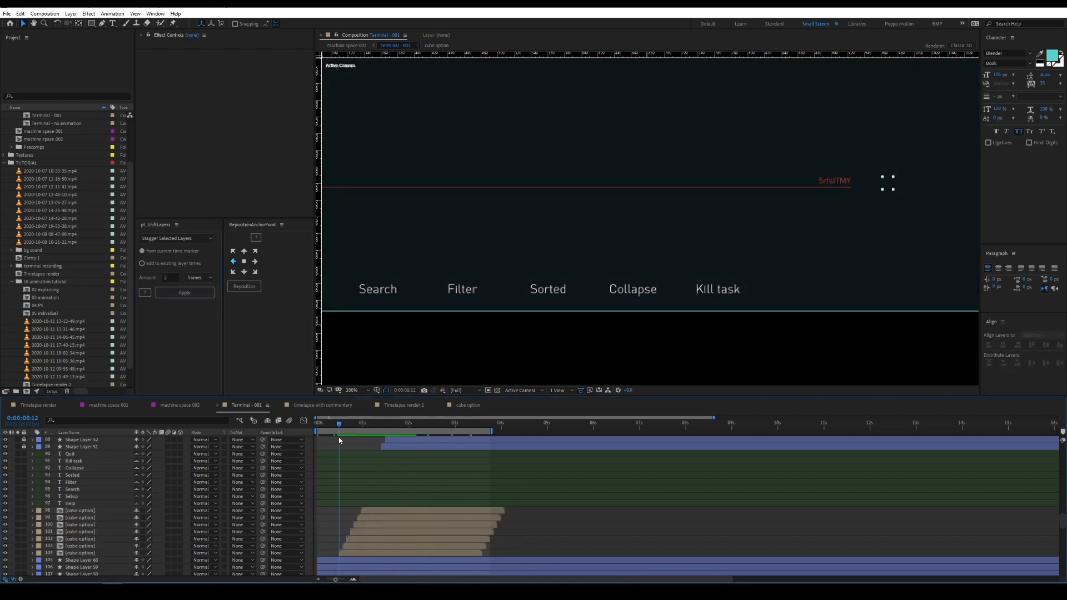
# Apply a recent text animation preset to the seven button labels, Help to Kill task, and stagger their layers by 2 frames
pyautogui.moveTo(361, 292); pyautogui.dragTo(604, 277)
pyautogui.click(452, 278)
pyautogui.keyDown('shift'); pyautogui.click(536, 275); pyautogui.keyUp('shift')
pyautogui.keyDown('shift'); pyautogui.click(621, 275); pyautogui.keyUp('shift')
pyautogui.keyDown('shift'); pyautogui.click(706, 276); pyautogui.keyUp('shift')
pyautogui.keyDown('shift'); pyautogui.click(791, 275); pyautogui.keyUp('shift')
pyautogui.moveTo(800, 281); pyautogui.dragTo(661, 280)
pyautogui.keyDown('shift'); pyautogui.click(737, 275); pyautogui.keyUp('shift')
pyautogui.keyDown('shift'); pyautogui.click(821, 274); pyautogui.keyUp('shift')
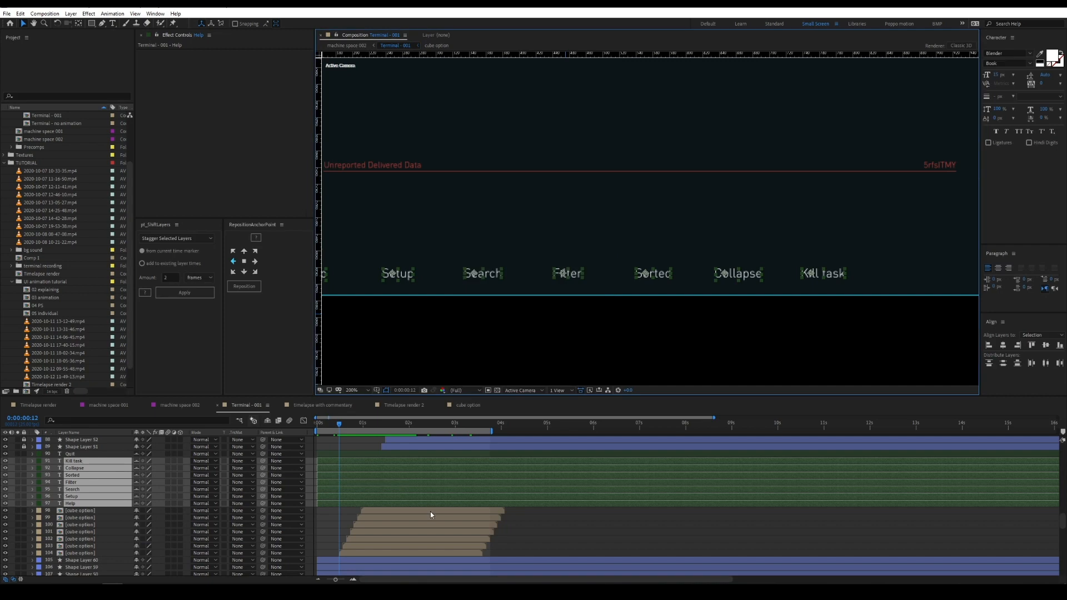
pyautogui.click(113, 14)
pyautogui.click(300, 43)
pyautogui.click(185, 293)
pyautogui.click(548, 543)
# Preview the animation from the start and examine the footer buttons
pyautogui.press('space')
pyautogui.press('Home')
pyautogui.press('space')
pyautogui.moveTo(414, 428)
pyautogui.mouseDown()
pyautogui.moveTo(436, 428)
pyautogui.moveTo(426, 427)
pyautogui.mouseUp()
pyautogui.moveTo(341, 275); pyautogui.dragTo(578, 268)
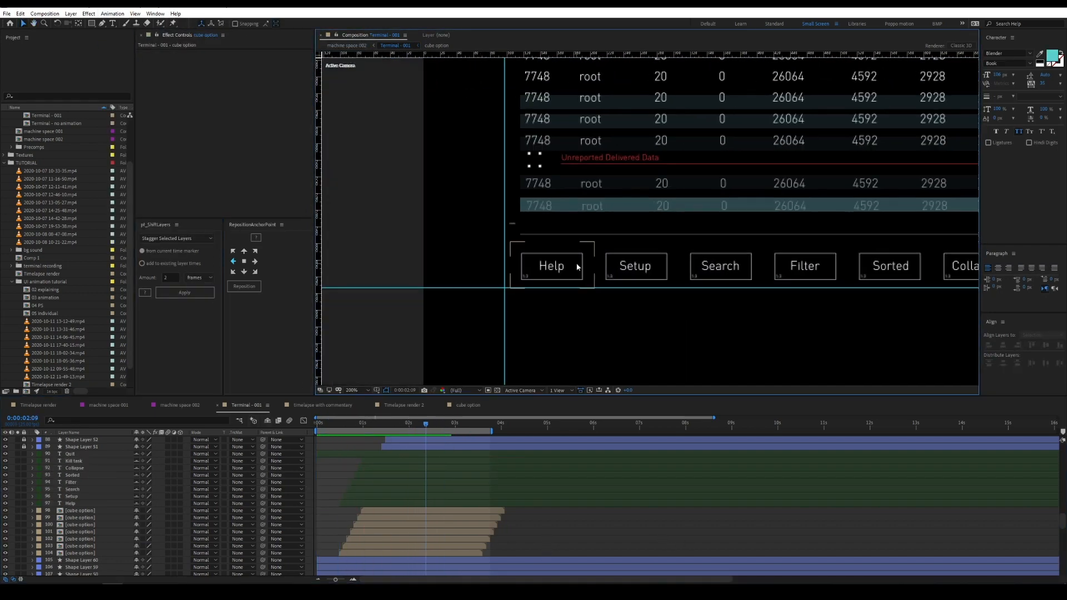
# Reveal the Help button's cube option precomp in the project, duplicate it and open the copy
pyautogui.click(578, 268)
pyautogui.rightClick(98, 553)
pyautogui.click(234, 476)
pyautogui.scroll(1, 67, 222)
pyautogui.click(4, 258)
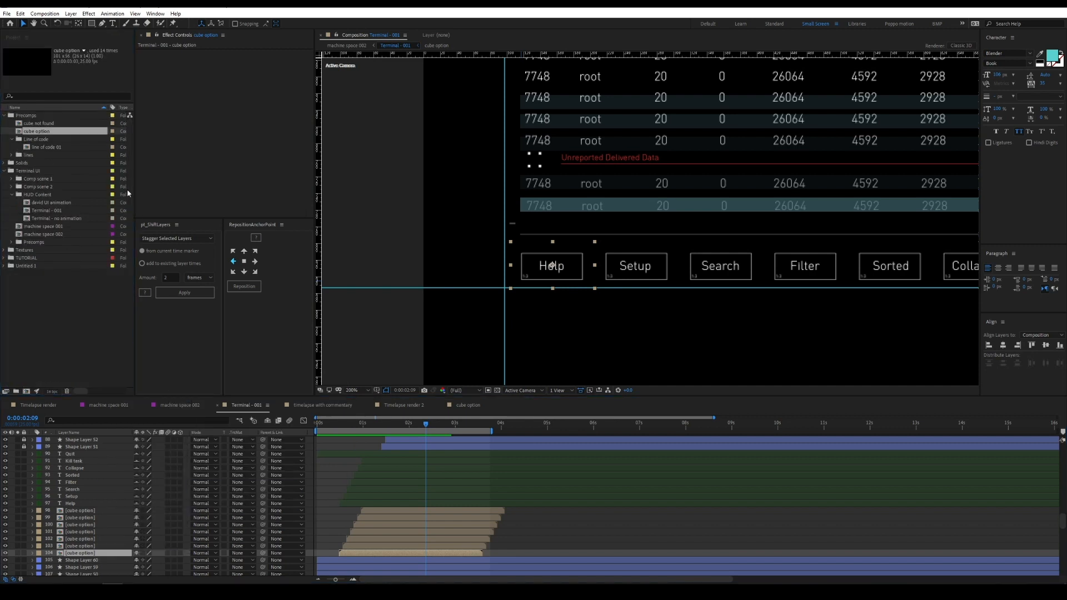
pyautogui.doubleClick(40, 142)
# Draw a small outlined square over the upper-right corner of the button frame
pyautogui.press('q')
pyautogui.moveTo(770, 176); pyautogui.dragTo(747, 197)
pyautogui.click(226, 23)
pyautogui.click(14, 24)
pyautogui.click(43, 72)
pyautogui.press('F2')
pyautogui.scroll(-2, 769, 209)
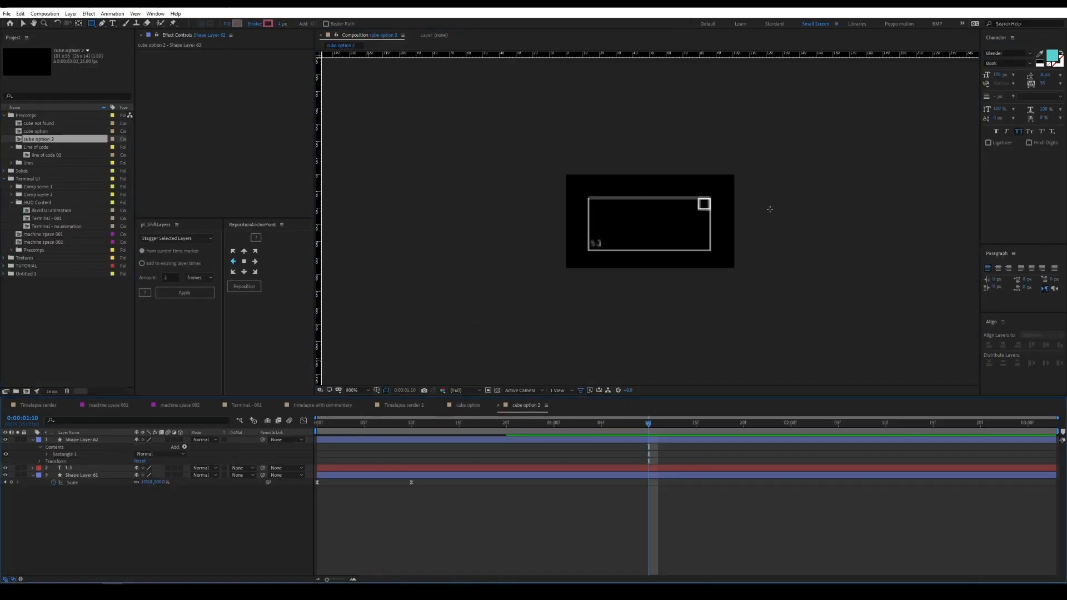
# Keyframe the small square's transform between 0:00:00:00 and 0:00:00:10 to match the frame's scale animation
pyautogui.click(411, 423)
pyautogui.click(411, 482)
pyautogui.click(373, 521)
pyautogui.click(463, 517)
pyautogui.click(367, 431)
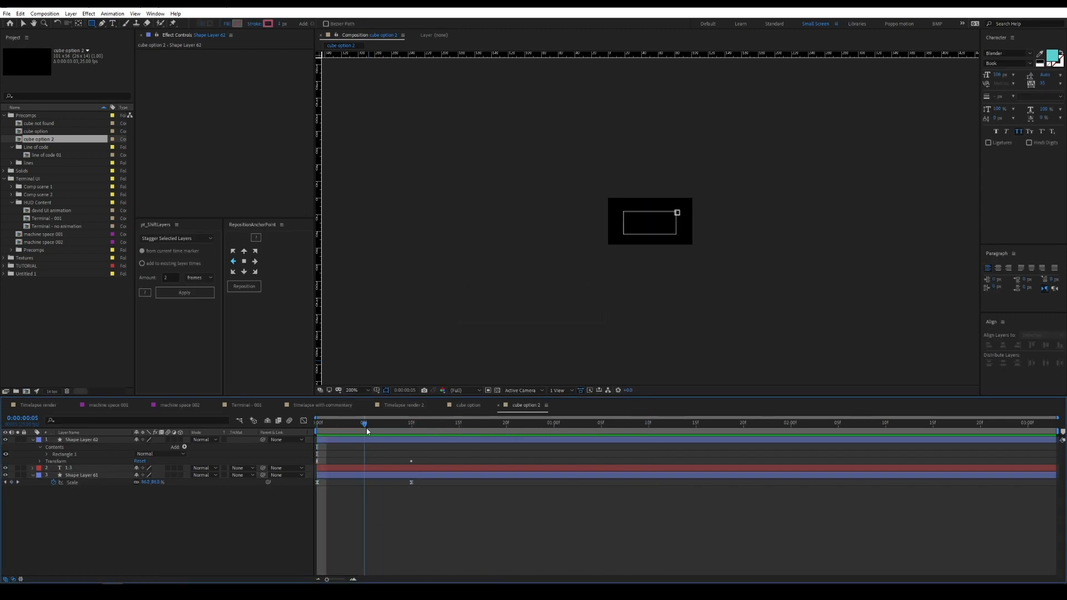
# Replace the Search and Sorted button frames in Terminal - 001 with cube option 2 and check the precomp
pyautogui.click(252, 405)
pyautogui.press('v')
pyautogui.click(681, 270)
pyautogui.moveTo(778, 270); pyautogui.dragTo(653, 268)
pyautogui.keyDown('shift'); pyautogui.click(724, 268); pyautogui.keyUp('shift')
pyautogui.doubleClick(99, 524)
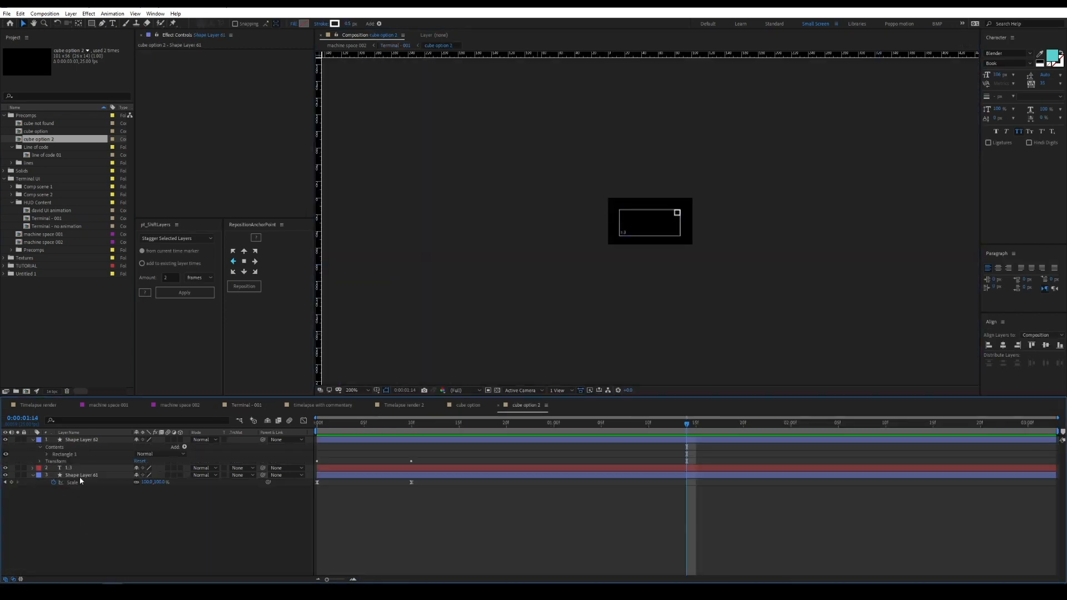
pyautogui.click(246, 405)
# Duplicate the cube option 2 precomp, open the copy and delete its corner square
pyautogui.click(719, 219)
pyautogui.moveTo(587, 268); pyautogui.dragTo(645, 246)
pyautogui.click(528, 247)
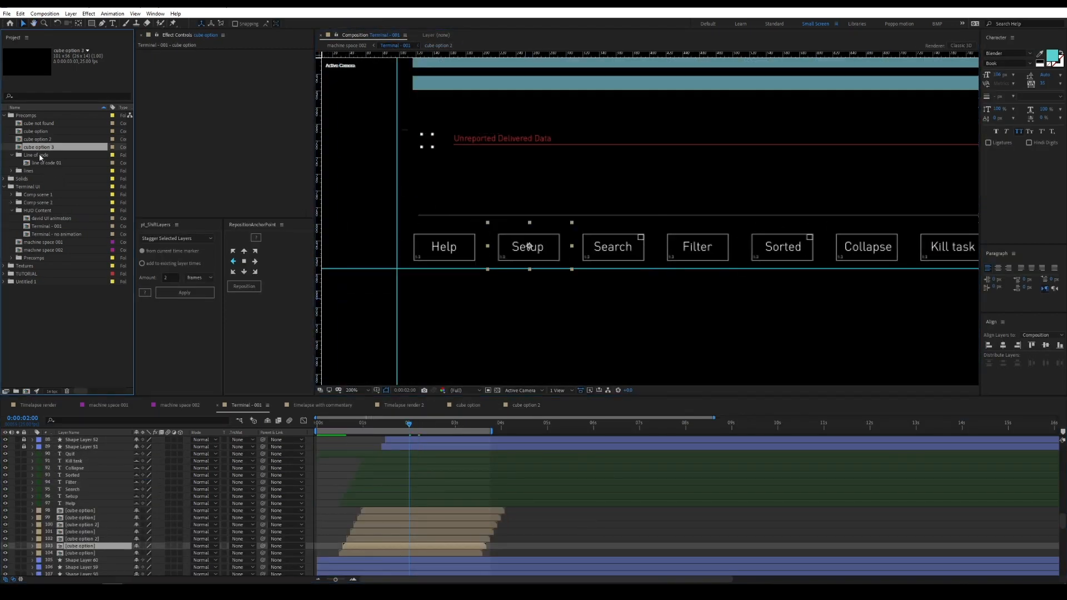
pyautogui.doubleClick(39, 147)
pyautogui.click(676, 214)
pyautogui.press('Delete')
# Draw a diagonal line from the lower-left to the upper-right corner of the frame within its shape layer
pyautogui.click(102, 24)
pyautogui.click(83, 446)
pyautogui.click(619, 236)
pyautogui.click(679, 209)
pyautogui.click(118, 533)
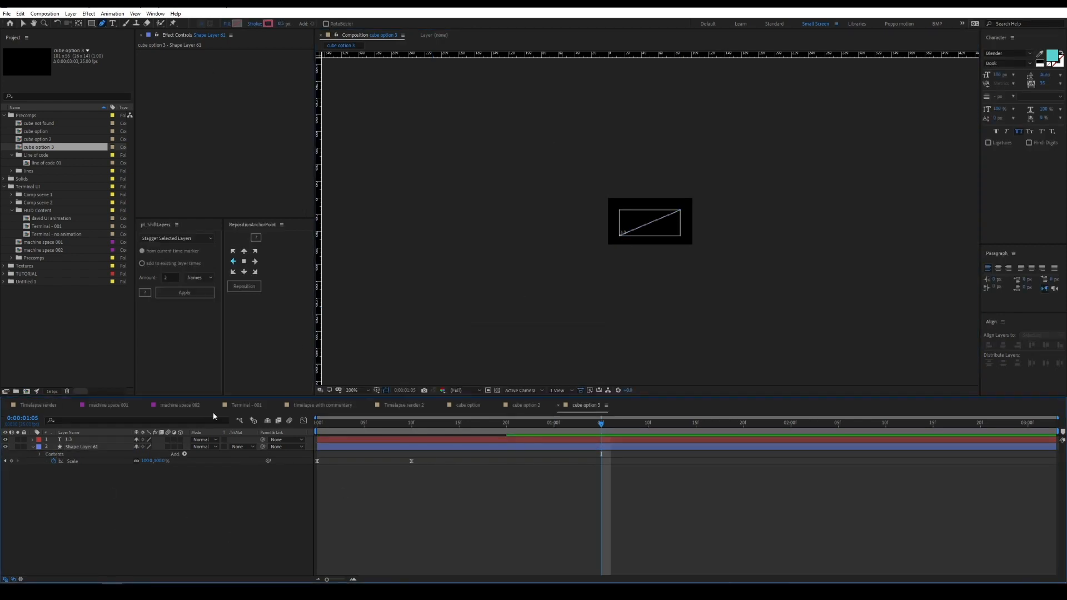
# Replace the Search and Collapse button frames in Terminal - 001 with cube option 3
pyautogui.click(247, 405)
pyautogui.click(613, 246)
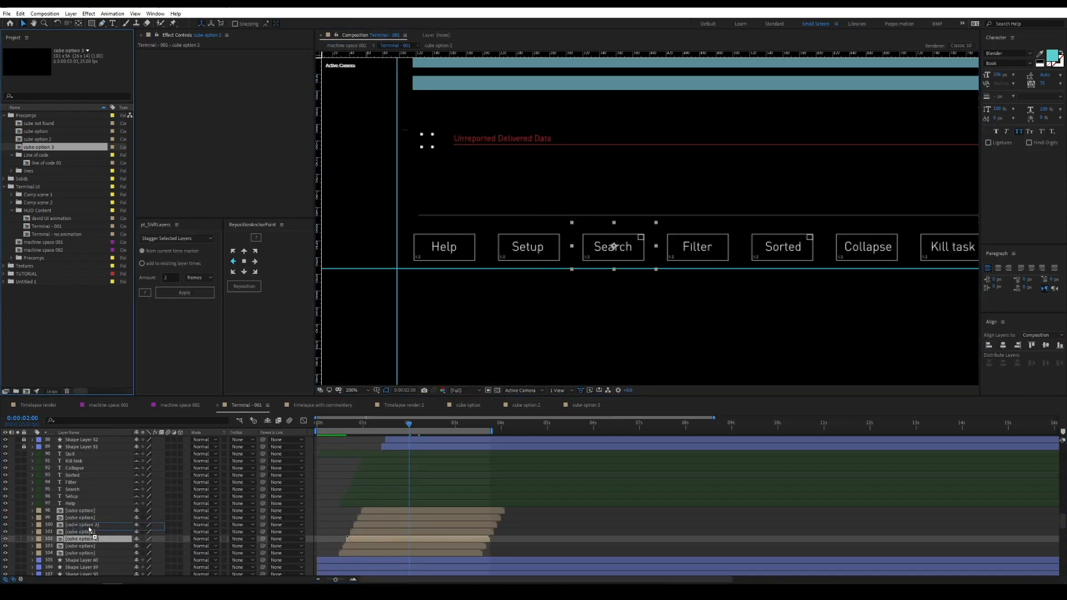
pyautogui.click(889, 240)
pyautogui.keyDown('shift'); pyautogui.click(628, 233); pyautogui.keyUp('shift')
pyautogui.keyDown('ctrl'); pyautogui.click(78, 475); pyautogui.keyUp('ctrl')
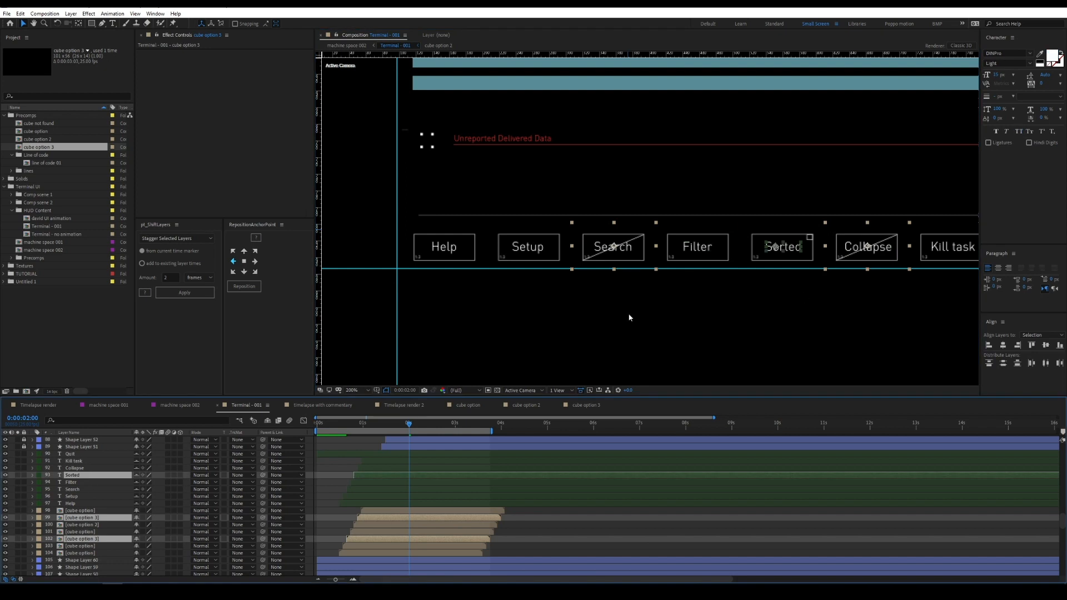
# Reorder the Search and Collapse text layers so each sits directly above its cube option 3 frame layer
pyautogui.moveTo(306, 479); pyautogui.dragTo(311, 477)
pyautogui.click(334, 470)
pyautogui.click(385, 467)
pyautogui.keyDown('shift'); pyautogui.click(883, 240); pyautogui.keyUp('shift')
pyautogui.moveTo(89, 468)
pyautogui.mouseDown()
pyautogui.moveTo(87, 503)
pyautogui.moveTo(88, 450)
pyautogui.mouseUp()
pyautogui.click(609, 248)
pyautogui.keyDown('shift'); pyautogui.click(628, 236); pyautogui.keyUp('shift')
pyautogui.keyDown('ctrl'); pyautogui.click(88, 475); pyautogui.keyUp('ctrl')
pyautogui.keyDown('ctrl'); pyautogui.click(88, 468); pyautogui.keyUp('ctrl')
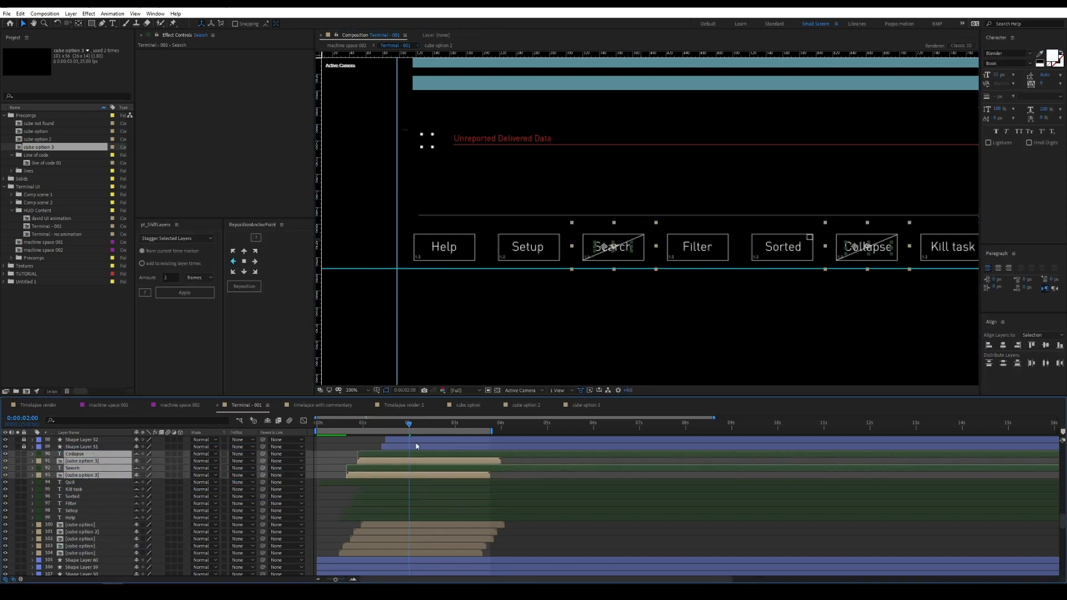
# Parent the Search and Collapse labels to their cube option 3 frames and make all four layers 3D
pyautogui.click(329, 466)
pyautogui.moveTo(263, 454); pyautogui.dragTo(88, 460)
pyautogui.click(88, 460)
pyautogui.keyDown('ctrl'); pyautogui.click(89, 475); pyautogui.keyUp('ctrl')
pyautogui.keyDown('shift'); pyautogui.click(92, 454); pyautogui.keyUp('shift')
pyautogui.click(180, 454)
# Keyframe the two cube option 3 frames' position at 0:00:02:00 and 0:00:02:10, shifting both frames slightly up and right in 3D space
pyautogui.click(502, 475)
pyautogui.click(460, 460)
pyautogui.keyDown('ctrl'); pyautogui.click(457, 476); pyautogui.keyUp('ctrl')
pyautogui.hotkey('alt', 'shift', 'p')
pyautogui.hotkey('shift', 'pagedown')
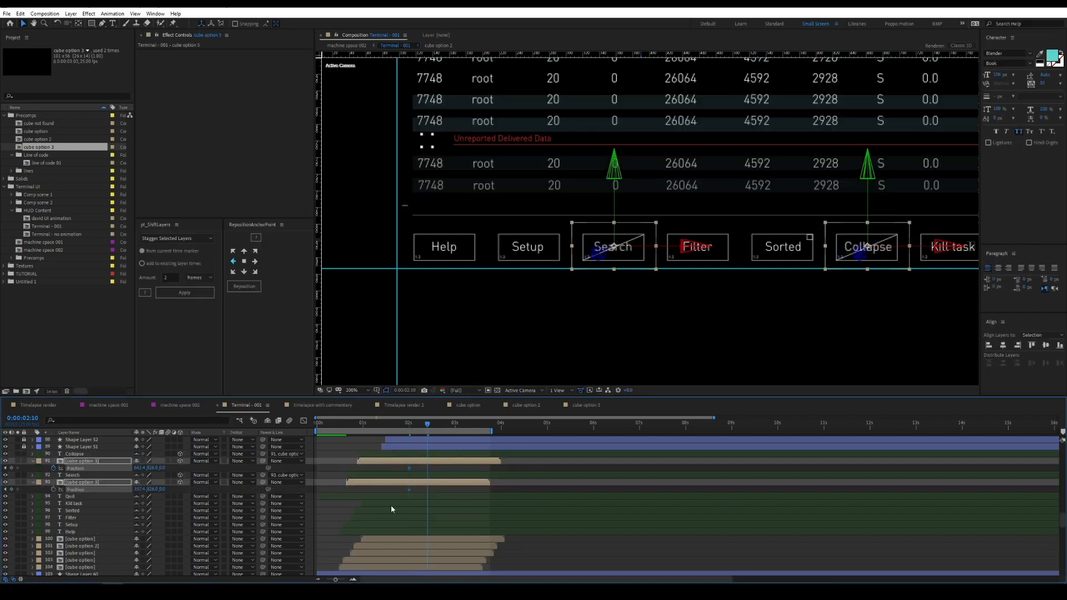
pyautogui.moveTo(599, 254); pyautogui.dragTo(618, 173)
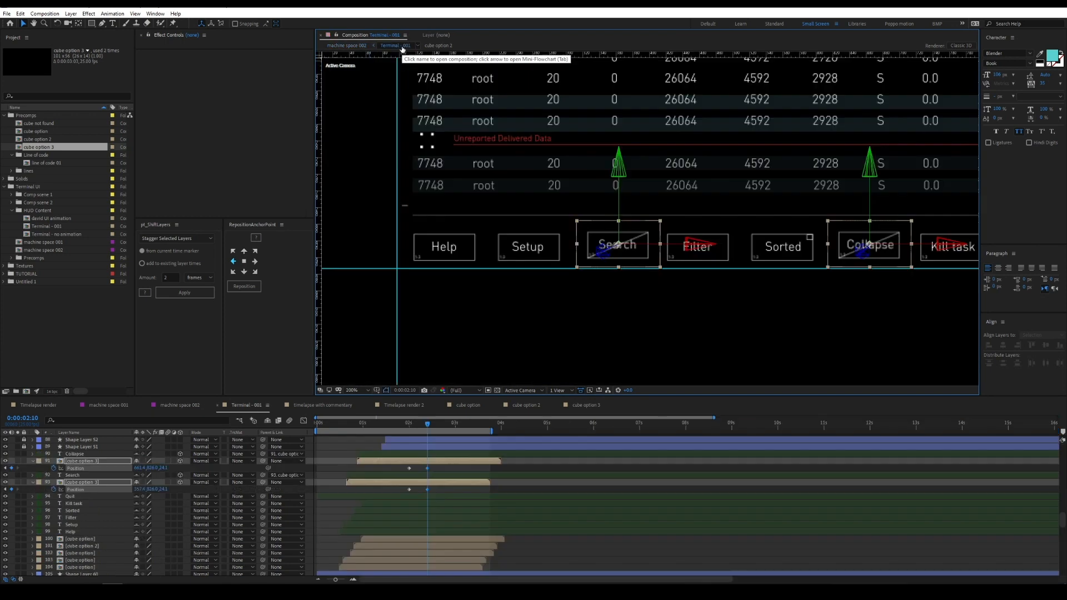
# Apply Easy Ease to the two frames' position keyframes and preview the movement
pyautogui.moveTo(445, 465); pyautogui.dragTo(382, 513)
pyautogui.press('F9')
pyautogui.hotkey('shift', 'F3')
pyautogui.hotkey('shift', 'F3')
pyautogui.click(441, 490)
pyautogui.press('space')
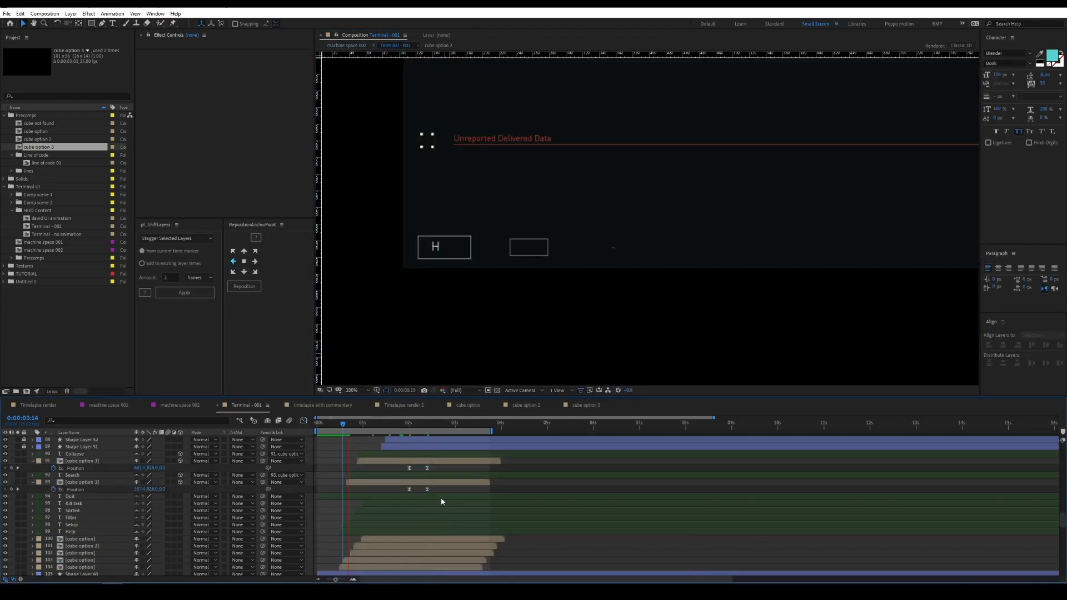
# Fade the Search and Collapse labels and frames with eased opacity keyframes from 100% at 0:00:02:00 to a lower value at 0:00:02:10
pyautogui.click(409, 423)
pyautogui.click(413, 454)
pyautogui.keyDown('shift'); pyautogui.click(414, 481); pyautogui.keyUp('shift')
pyautogui.press('t')
pyautogui.click(54, 461)
pyautogui.hotkey('shift', 'pagedown')
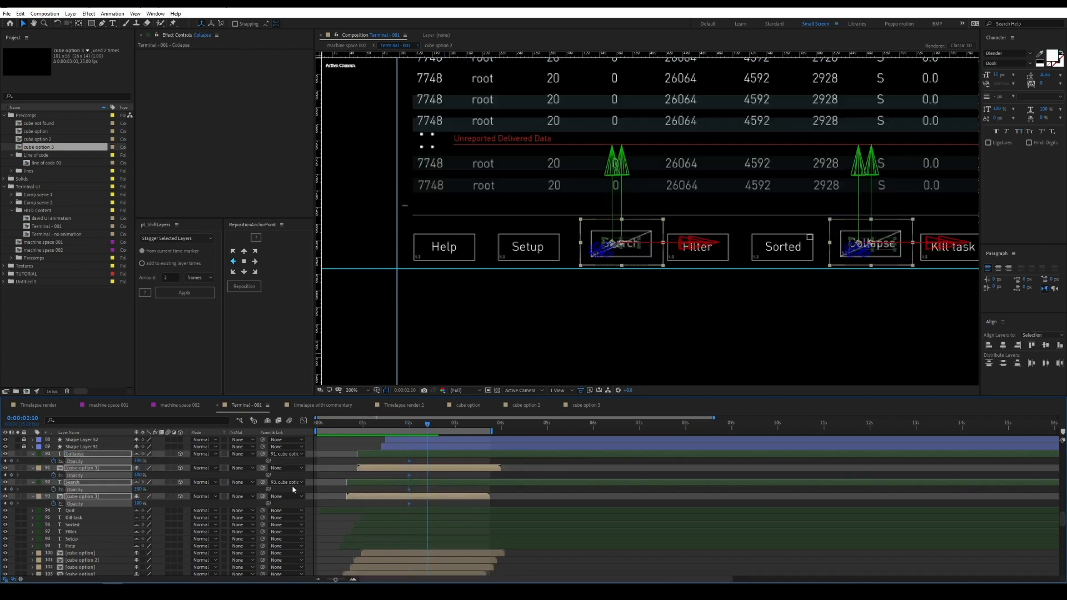
pyautogui.click(551, 471)
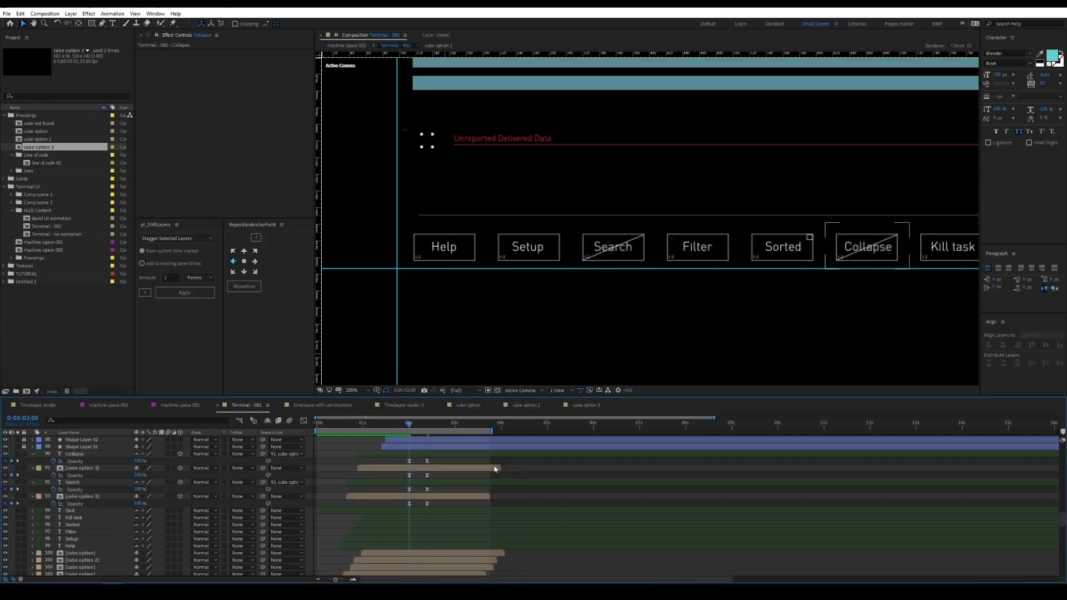
# Lock the footer button text and cube option layers in Terminal - 001
pyautogui.click(408, 424)
pyautogui.moveTo(23, 454); pyautogui.dragTo(26, 475)
pyautogui.click(73, 489)
pyautogui.keyDown('shift'); pyautogui.click(69, 553); pyautogui.keyUp('shift')
pyautogui.click(24, 553)
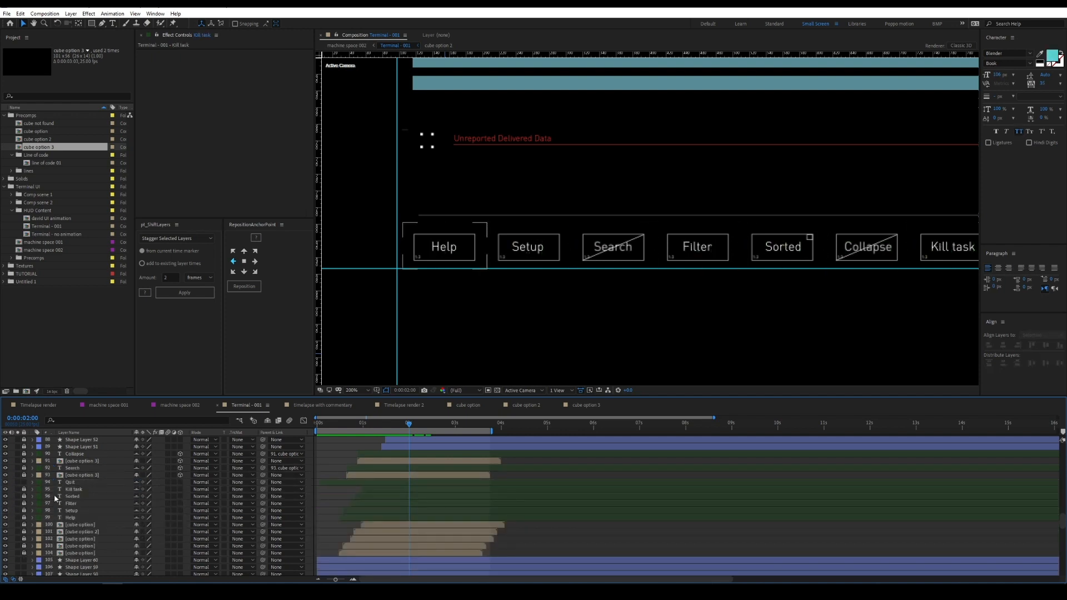
# Save the project and preview the full terminal animation
pyautogui.scroll(-2, 435, 297)
pyautogui.hotkey('shift', '/')
pyautogui.hotkey('ctrl', 's')
pyautogui.press('space')
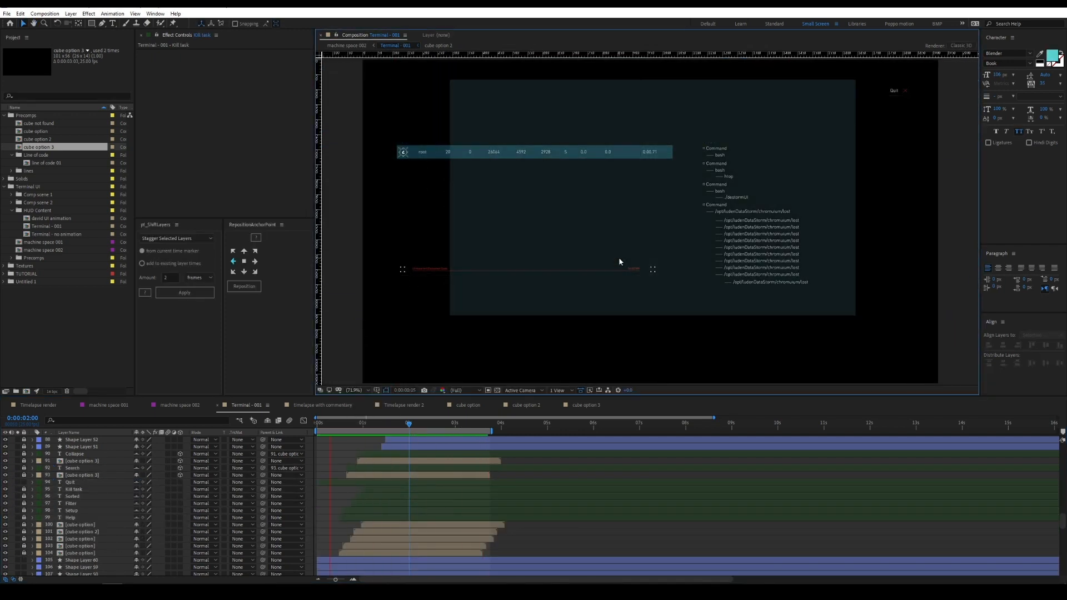
pyautogui.press('space')
pyautogui.click(481, 424)
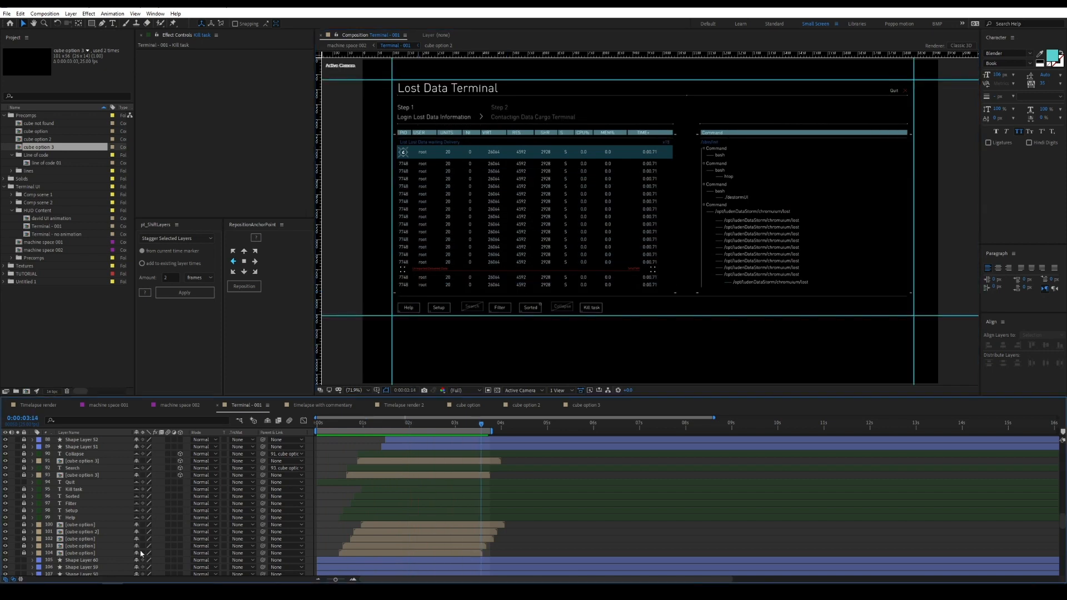
# Lengthen the cube option precomp to 5 seconds, extend its layers to the new end and return to Terminal - 001
pyautogui.doubleClick(36, 131)
pyautogui.hotkey('ctrl', 'k')
pyautogui.click(72, 149)
pyautogui.press('BackSpace')
pyautogui.write('5')
pyautogui.press('Return')
pyautogui.moveTo(326, 579); pyautogui.dragTo(317, 579)
pyautogui.moveTo(139, 509); pyautogui.dragTo(73, 439)
pyautogui.moveTo(765, 440); pyautogui.dragTo(1055, 438)
pyautogui.click(394, 45)
pyautogui.press('space')
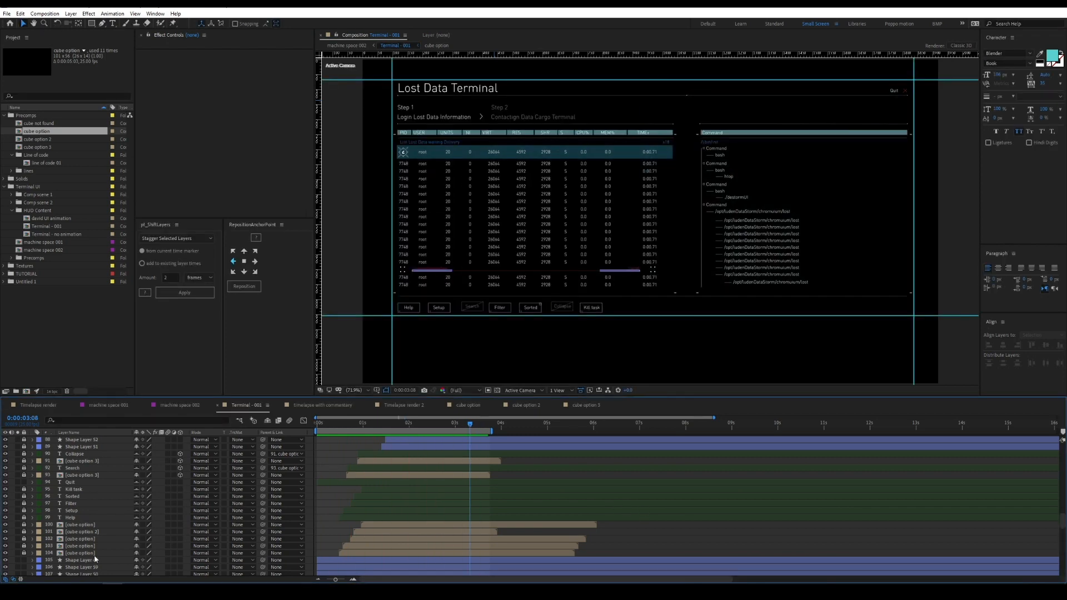
# Preview the longer buttons and rename the highlighted row's bar layer as Main Selector
pyautogui.scroll(-5, 628, 508)
pyautogui.press('space')
pyautogui.moveTo(322, 425); pyautogui.dragTo(438, 432)
pyautogui.click(648, 157)
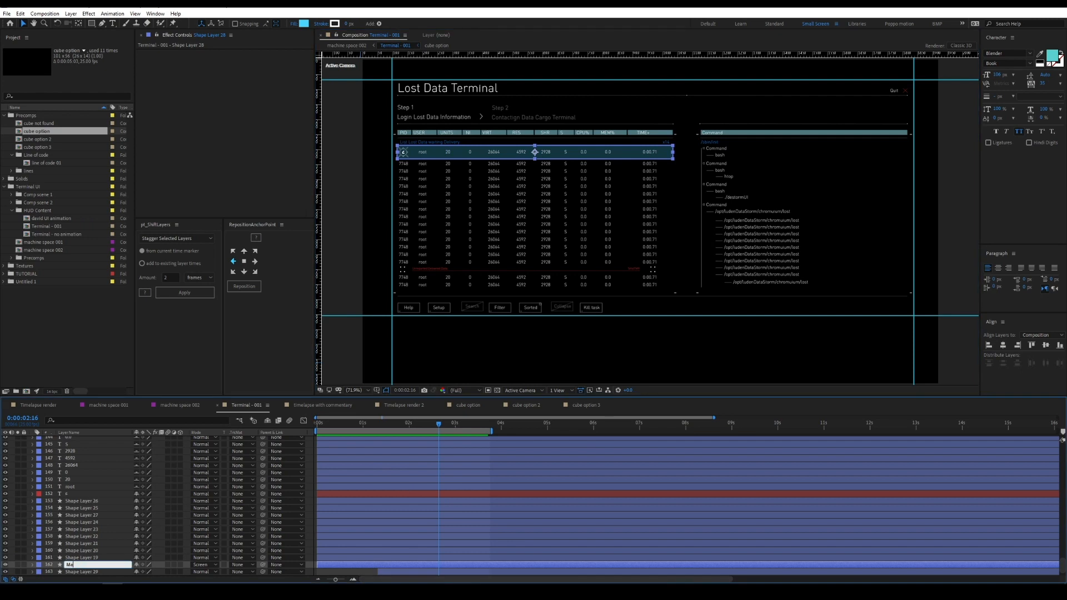
pyautogui.press('Return')
# Keyframe Main Selector's scale over the first 20 frames so the bar opens vertically from a collapsed height
pyautogui.scroll(1, 610, 153)
pyautogui.moveTo(609, 152); pyautogui.dragTo(884, 199)
pyautogui.press('Home')
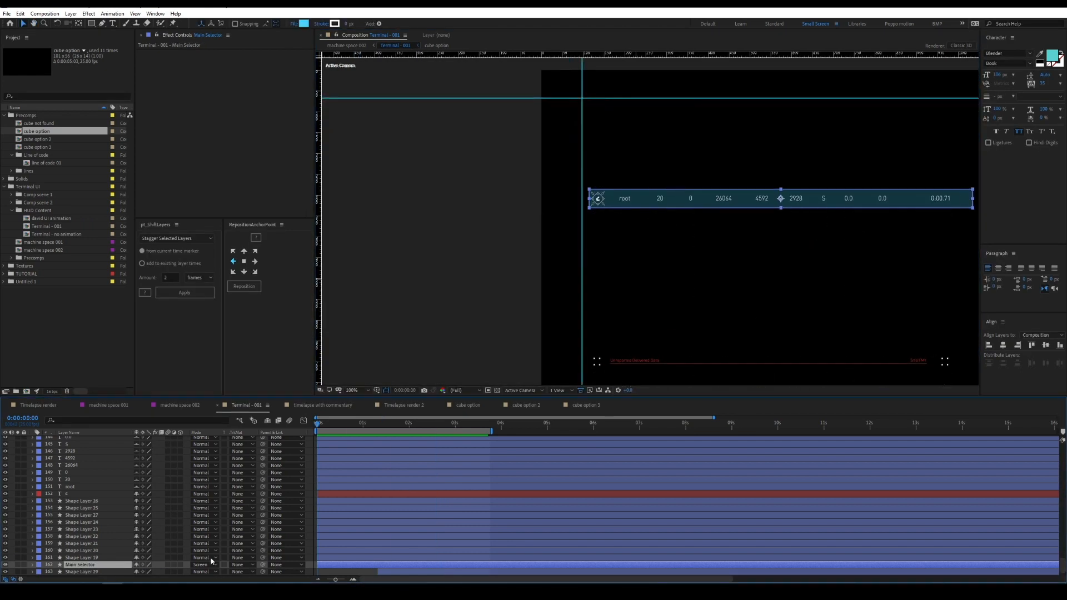
pyautogui.hotkey('alt', 'shift', 's')
pyautogui.hotkey('shift', 'pagedown')
pyautogui.press('Home')
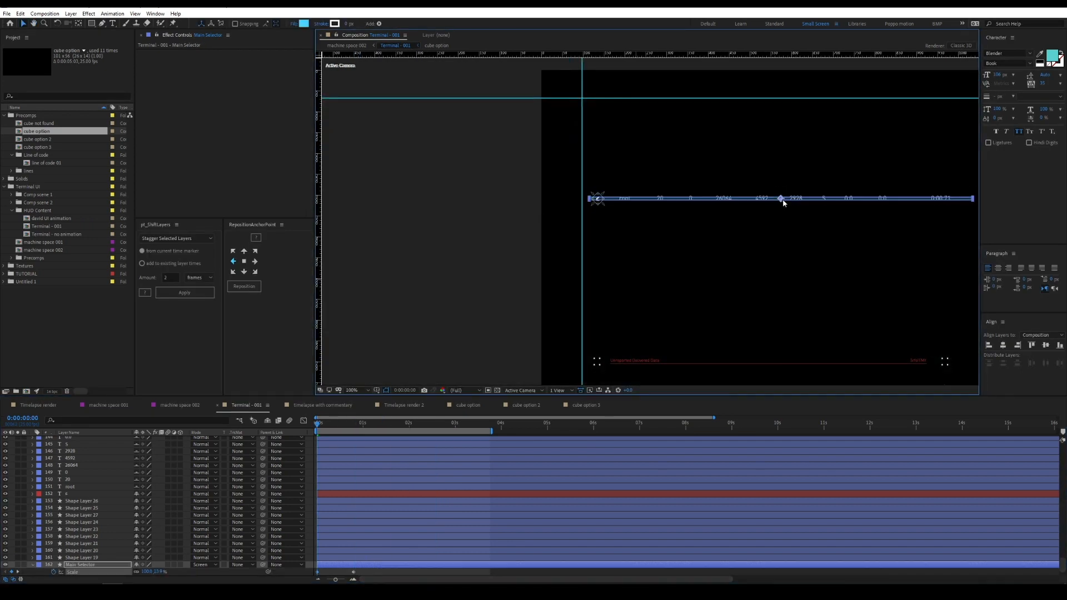
# Ease Main Selector's scale keyframes, shift the layer to start at 0:00:01:04 and preview it
pyautogui.scroll(-1, 360, 544)
pyautogui.moveTo(347, 554); pyautogui.dragTo(321, 553)
pyautogui.hotkey('shift', 'F3')
pyautogui.hotkey('shift', 'F3')
pyautogui.click(112, 544)
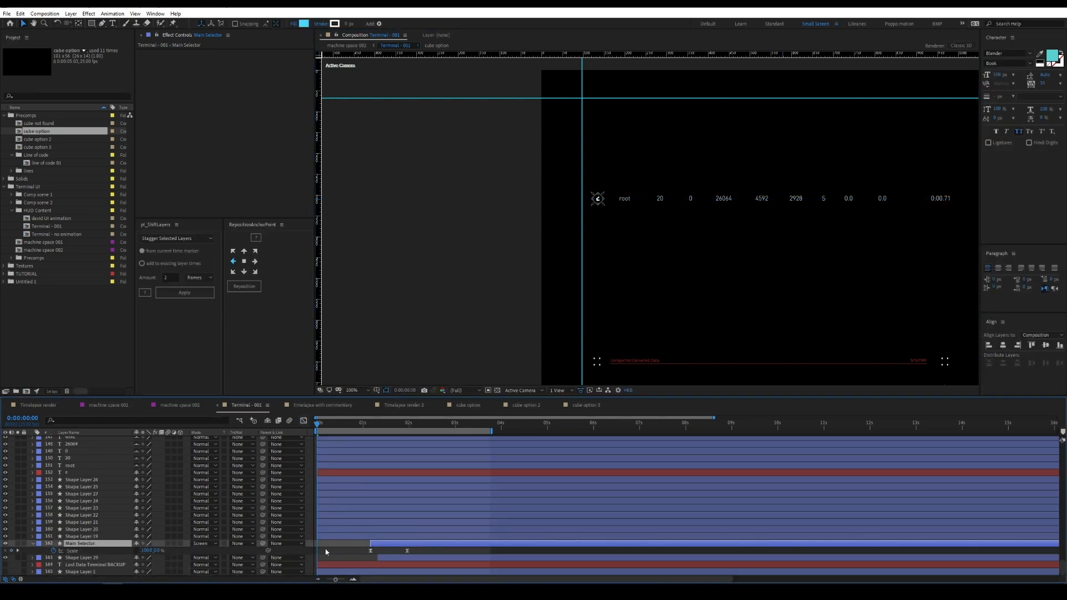
pyautogui.click(326, 552)
pyautogui.press('space')
pyautogui.click(375, 427)
# Keyframe the highlighted row values' position and opacity from 0:00:01:04 to 0:00:01:24, starting slightly lower at 0% opacity
pyautogui.moveTo(609, 192); pyautogui.dragTo(837, 200)
pyautogui.scroll(3, 378, 503)
pyautogui.press('p')
pyautogui.click(54, 488)
pyautogui.hotkey('shift', 't')
pyautogui.click(53, 517)
pyautogui.hotkey('shift', 'pagedown')
pyautogui.hotkey('shift', 'pagedown')
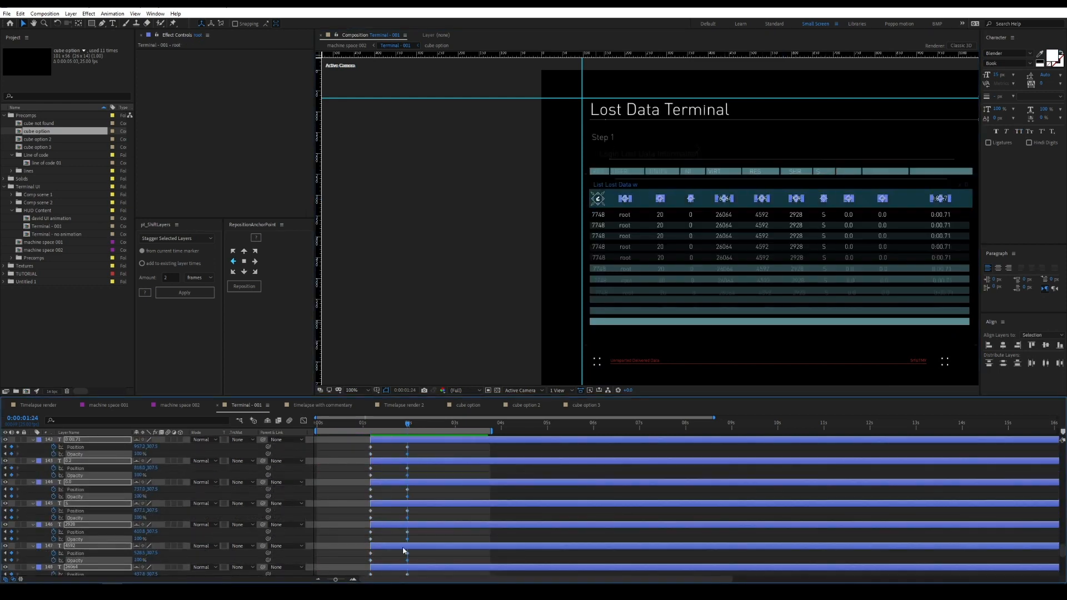
pyautogui.hotkey('shift', 'pageup')
pyautogui.hotkey('shift', 'pageup')
# Apply Easy Ease to the row values' position keyframes, check their speed graph and preview the row animation
pyautogui.scroll(5, 436, 562)
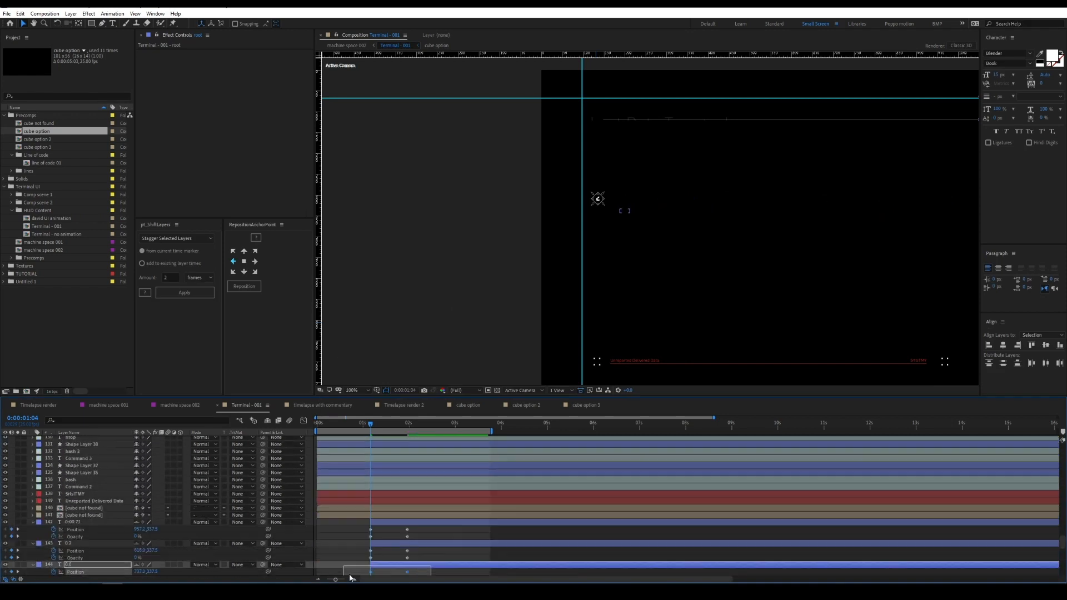
pyautogui.press('p')
pyautogui.moveTo(421, 513); pyautogui.dragTo(370, 573)
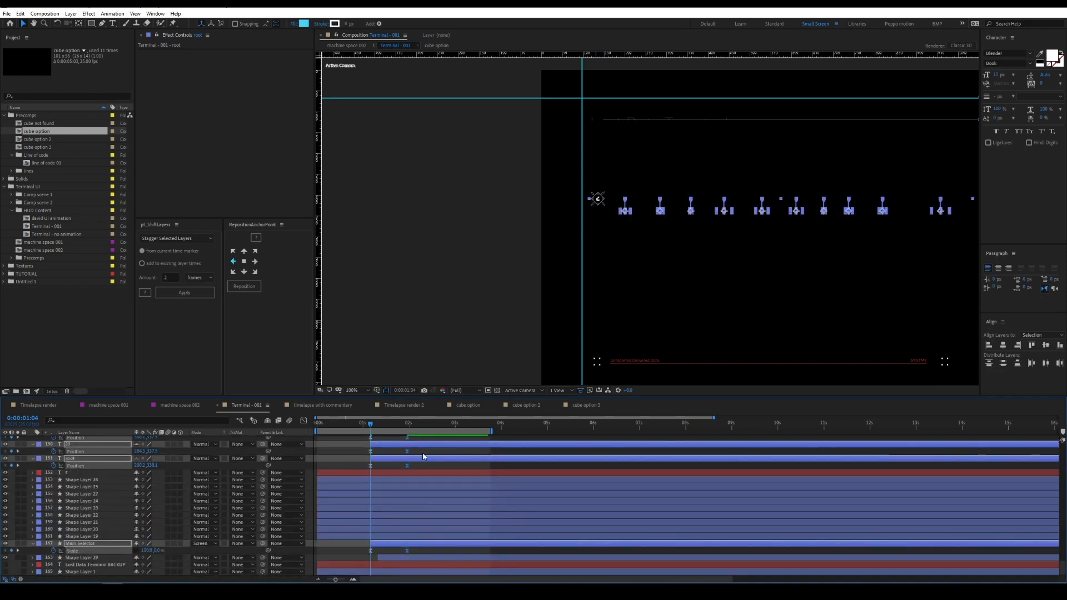
pyautogui.keyDown('shift'); pyautogui.click(419, 535); pyautogui.keyUp('shift')
pyautogui.scroll(5, 389, 545)
pyautogui.hotkey('shift', 'F3')
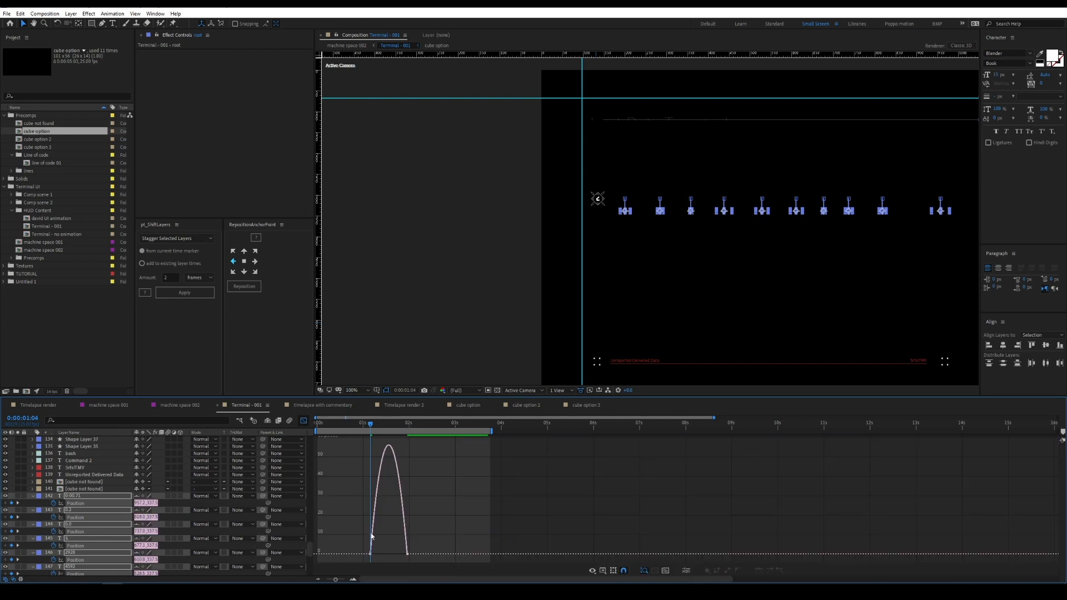
pyautogui.hotkey('shift', 'F3')
pyautogui.click(349, 515)
pyautogui.scroll(-1, 650, 221)
pyautogui.press('space')
pyautogui.moveTo(370, 426); pyautogui.dragTo(316, 427)
pyautogui.press('space')
pyautogui.moveTo(427, 428); pyautogui.dragTo(370, 429)
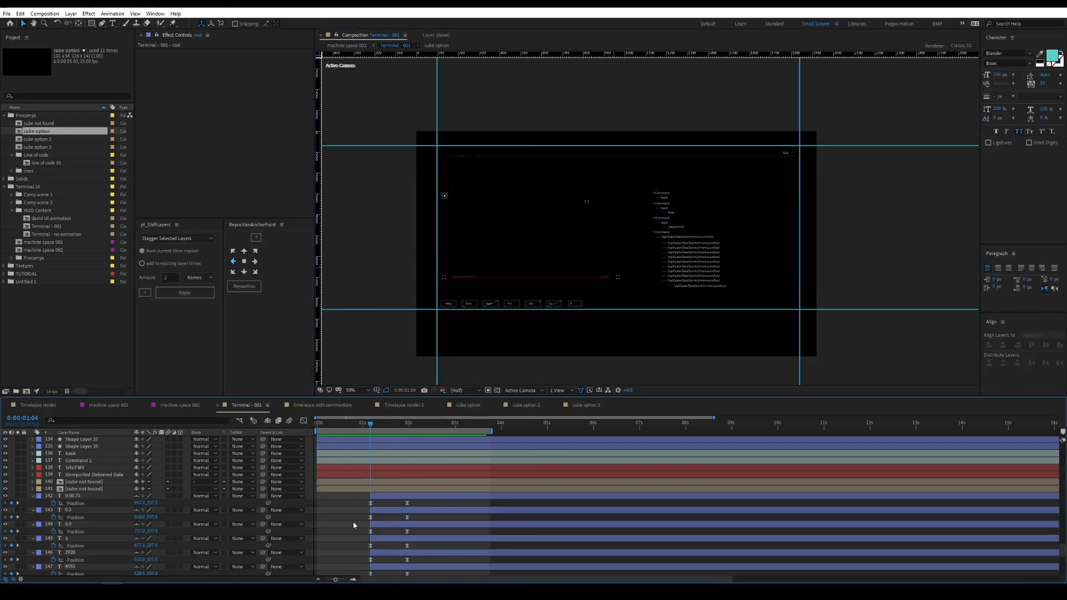
# Solo the icon layers beside the highlighted row and precompose them as "selection"
pyautogui.scroll(-5, 166, 500)
pyautogui.moveTo(78, 501); pyautogui.dragTo(82, 551)
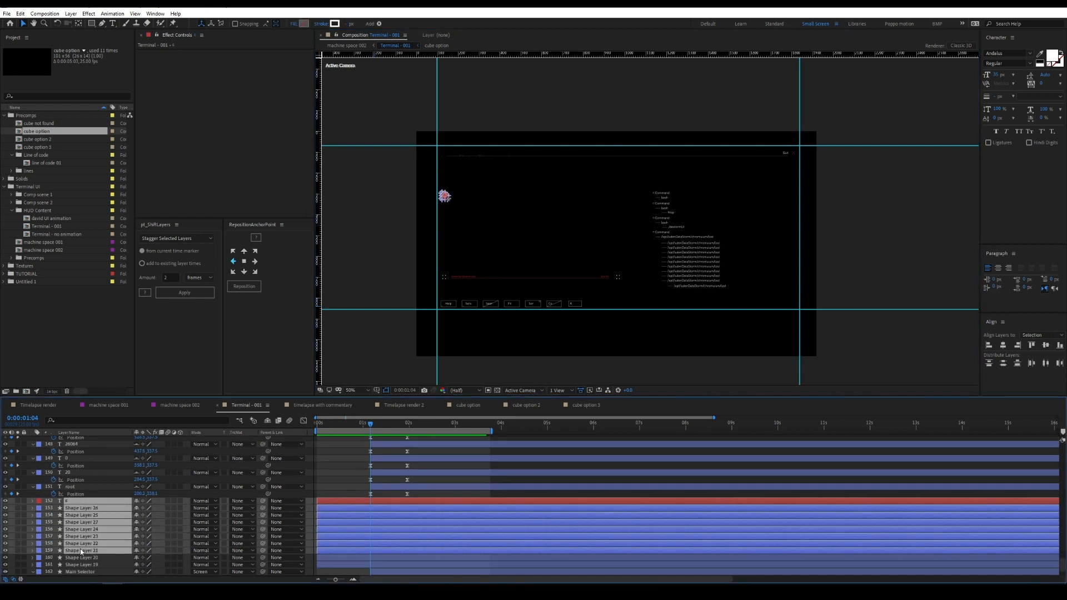
pyautogui.click(18, 557)
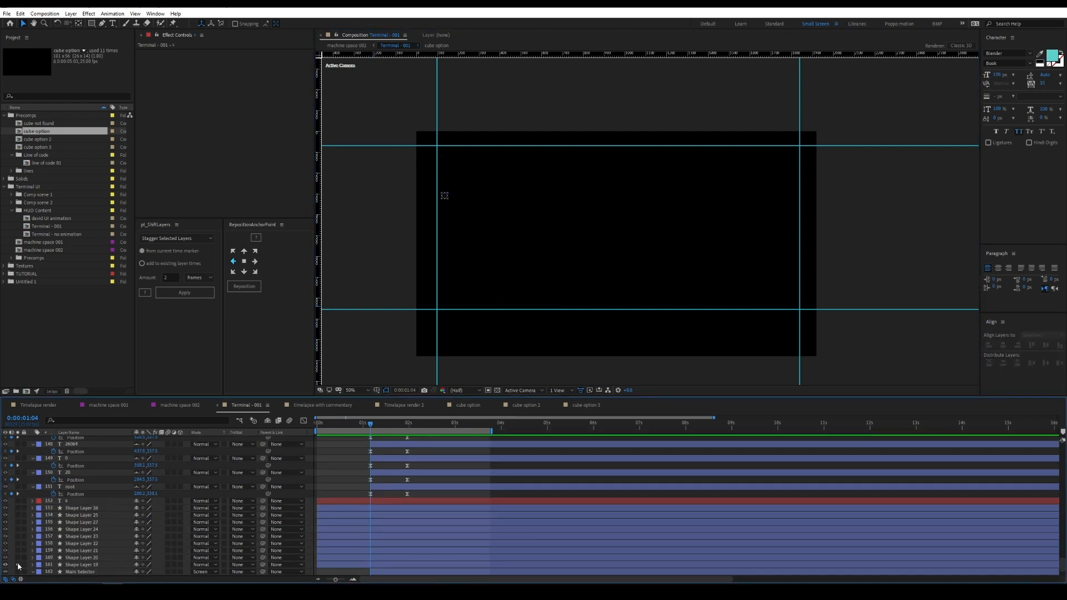
pyautogui.moveTo(17, 564); pyautogui.dragTo(17, 501)
pyautogui.click(81, 500)
pyautogui.keyDown('shift'); pyautogui.click(87, 565); pyautogui.keyUp('shift')
pyautogui.hotkey('ctrl', 'shift', 'c')
pyautogui.write('selection')
pyautogui.press('Return')
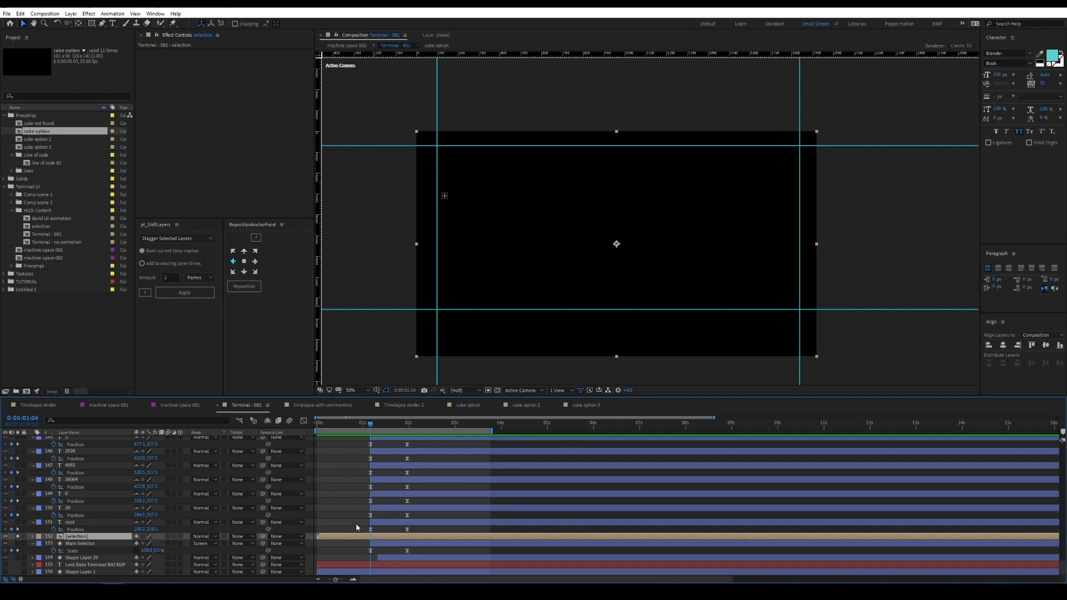
pyautogui.click(365, 504)
# Open the selection precomp and animate the diamond's scale from 0% to 100% with a rotation over the first 20 frames, using eased keyframes
pyautogui.doubleClick(77, 537)
pyautogui.scroll(3, 752, 247)
pyautogui.moveTo(423, 233); pyautogui.dragTo(538, 231)
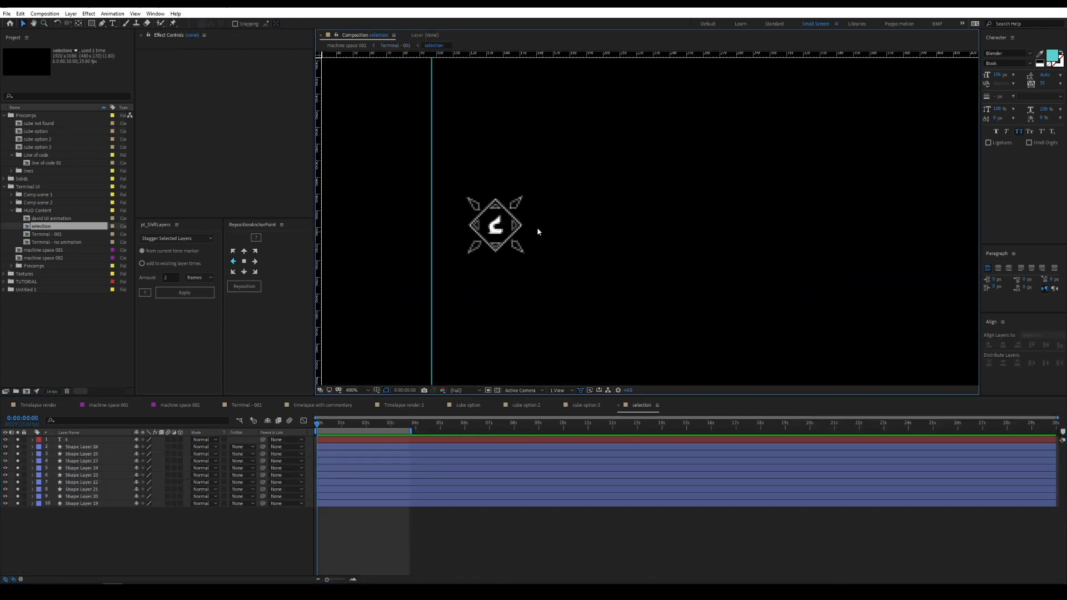
pyautogui.click(53, 511)
pyautogui.hotkey('alt', 'shift', 'r')
pyautogui.click(255, 557)
pyautogui.click(147, 511)
pyautogui.write('0')
pyautogui.press('Return')
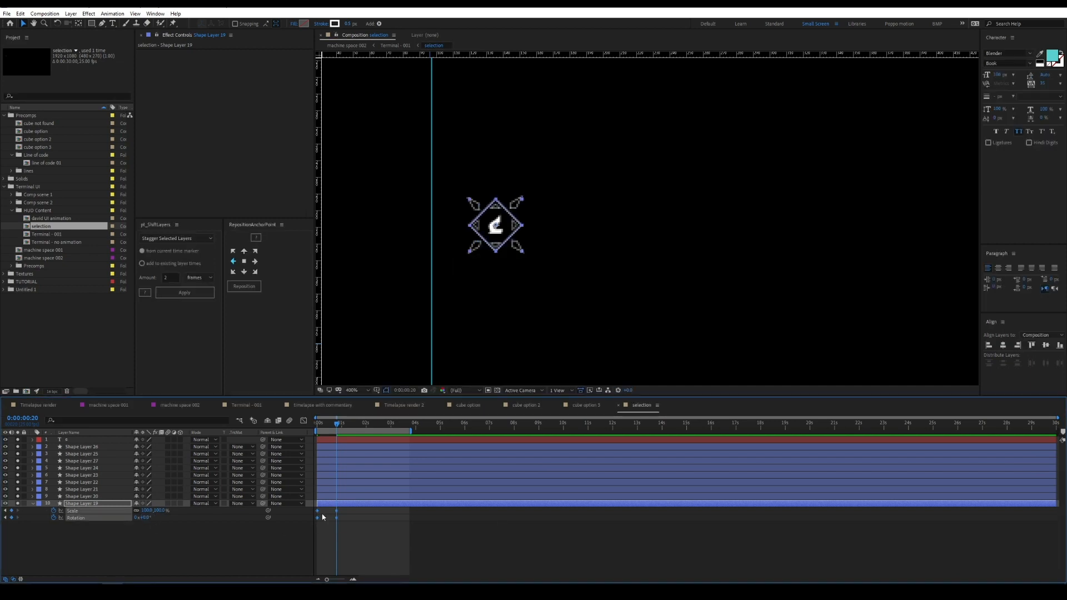
pyautogui.hotkey('shift', 'F3')
pyautogui.click(303, 421)
pyautogui.press('Home')
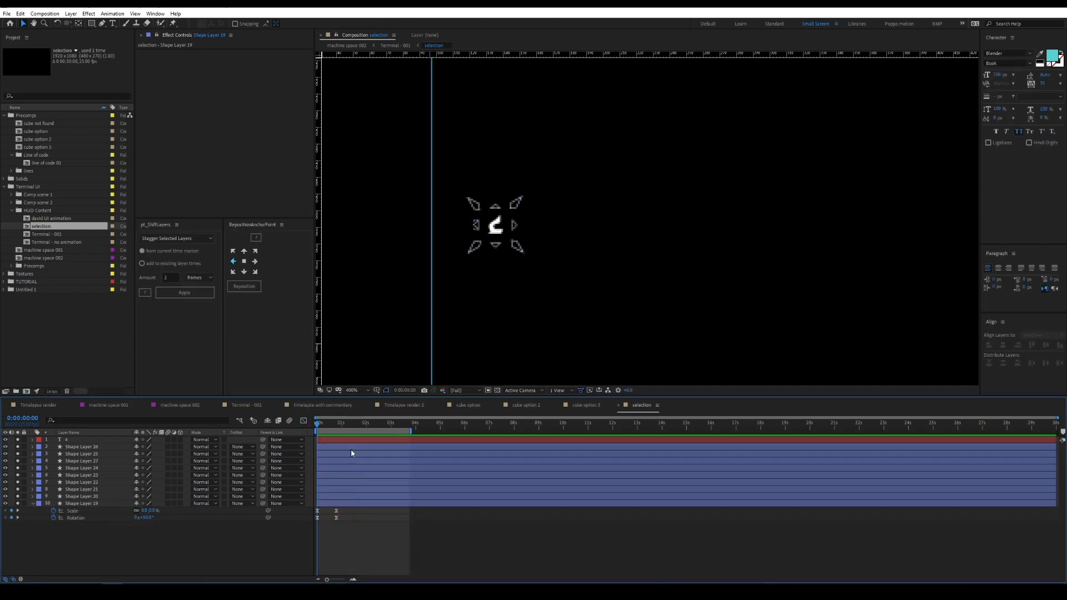
pyautogui.keyDown('shift'); pyautogui.click(498, 246); pyautogui.keyUp('shift')
pyautogui.press('p')
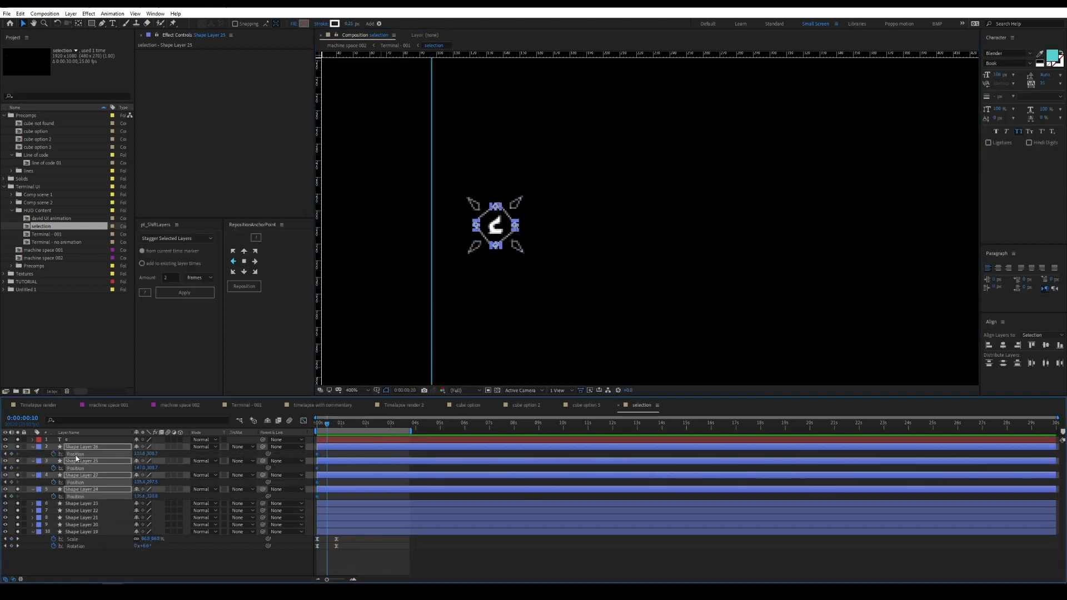
pyautogui.hotkey('shift', 'F3')
pyautogui.click(304, 421)
pyautogui.click(54, 454)
pyautogui.click(541, 236)
# Move the anchor points of the four small triangles inside the diamond to the icon's center
pyautogui.scroll(1, 464, 227)
pyautogui.click(563, 229)
pyautogui.click(530, 183)
pyautogui.click(492, 222)
pyautogui.moveTo(531, 263); pyautogui.dragTo(531, 223)
pyautogui.press('v')
pyautogui.click(227, 468)
# Keyframe the four triangles' scale to grow from 0% to 100% over 20 frames and apply Easy Ease
pyautogui.click(81, 489)
pyautogui.keyDown('shift'); pyautogui.click(83, 447); pyautogui.keyUp('shift')
pyautogui.hotkey('alt', 'shift', 's')
pyautogui.hotkey('shift', 'pageup')
pyautogui.write('0')
pyautogui.moveTo(348, 451); pyautogui.dragTo(331, 568)
pyautogui.press('F9')
# Stagger the four triangle layers a few frames apart in time and preview the result
pyautogui.click(303, 421)
pyautogui.click(303, 420)
pyautogui.moveTo(371, 475); pyautogui.dragTo(382, 475)
pyautogui.moveTo(361, 461); pyautogui.dragTo(380, 489)
pyautogui.click(469, 540)
pyautogui.press('space')
# Add position keyframes for the four outer corner arrows at the start and at 20 frames
pyautogui.click(487, 265)
pyautogui.keyDown('shift'); pyautogui.click(574, 265); pyautogui.keyUp('shift')
pyautogui.keyDown('shift'); pyautogui.click(572, 178); pyautogui.keyUp('shift')
pyautogui.keyDown('shift'); pyautogui.click(487, 179); pyautogui.keyUp('shift')
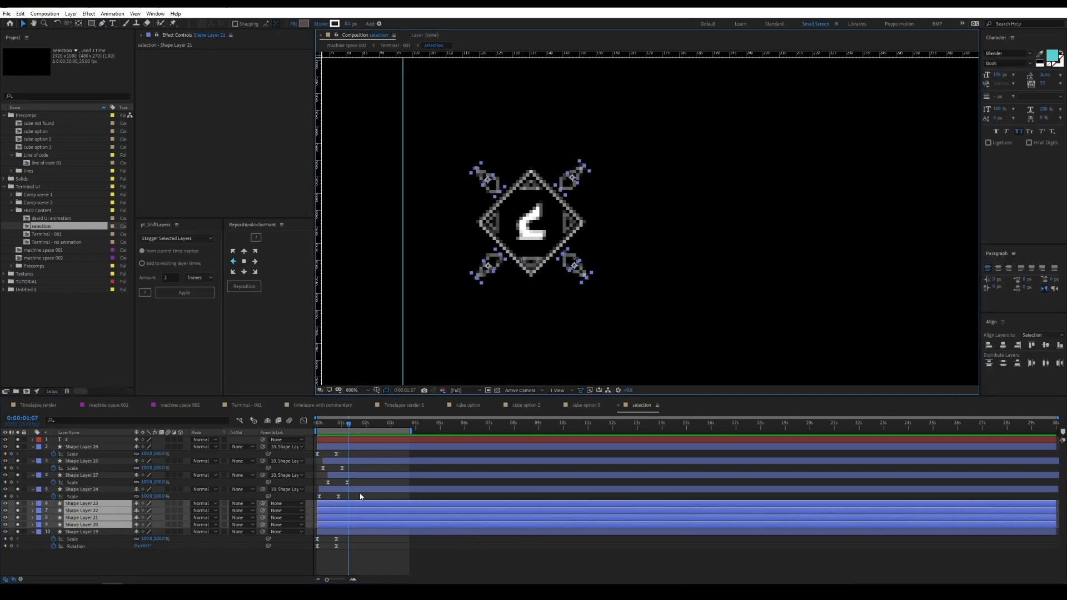
pyautogui.press('p')
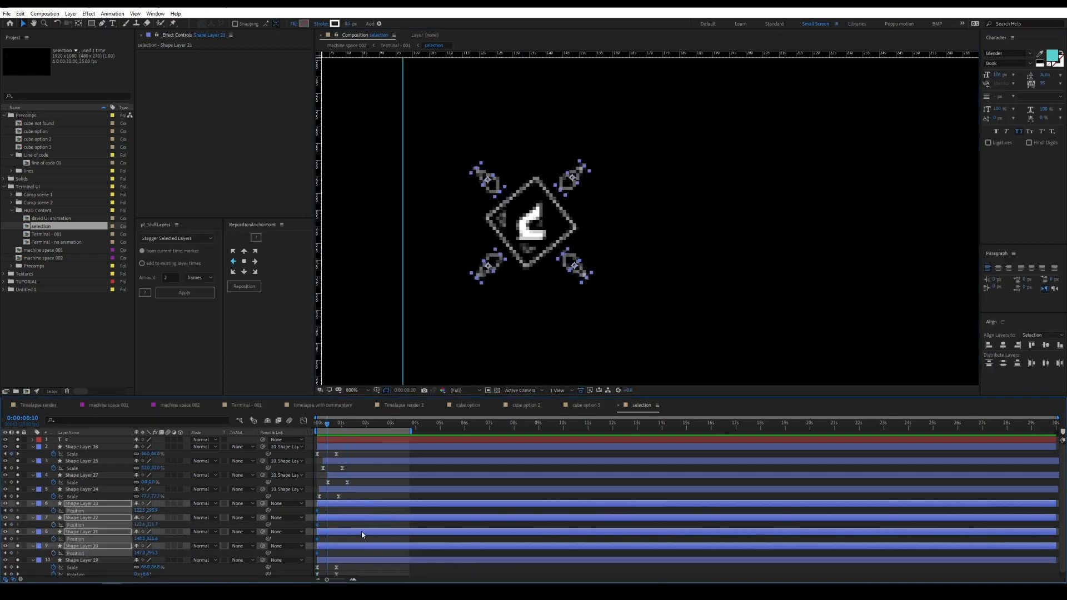
pyautogui.press('Home')
# Offset each of the four corner arrows diagonally outward from the icon at the first frame
pyautogui.click(562, 503)
pyautogui.moveTo(491, 183); pyautogui.dragTo(467, 160)
pyautogui.moveTo(567, 188); pyautogui.dragTo(594, 156)
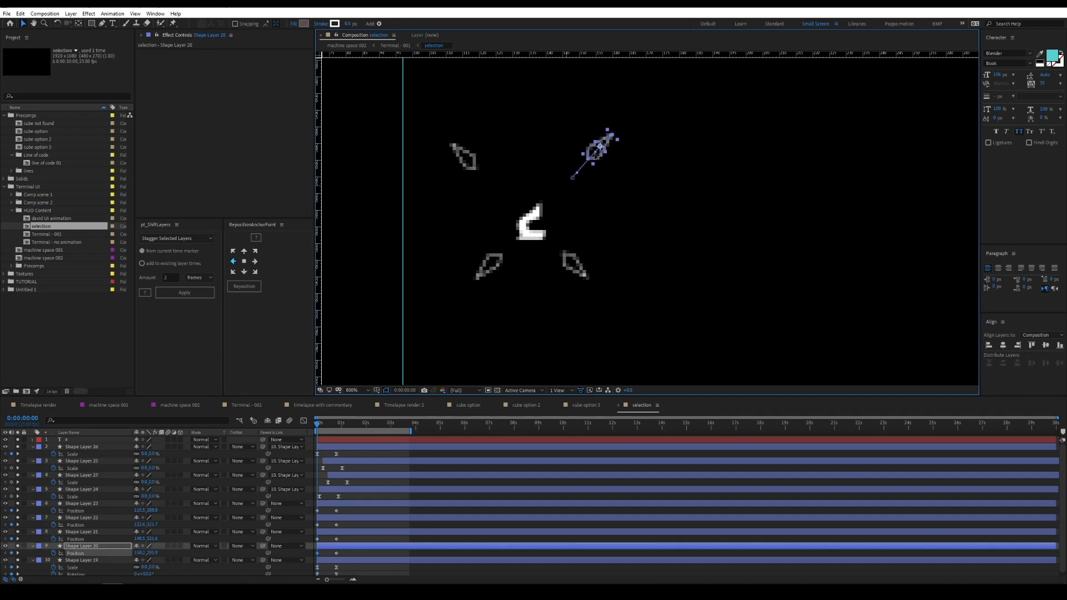
pyautogui.click(579, 269)
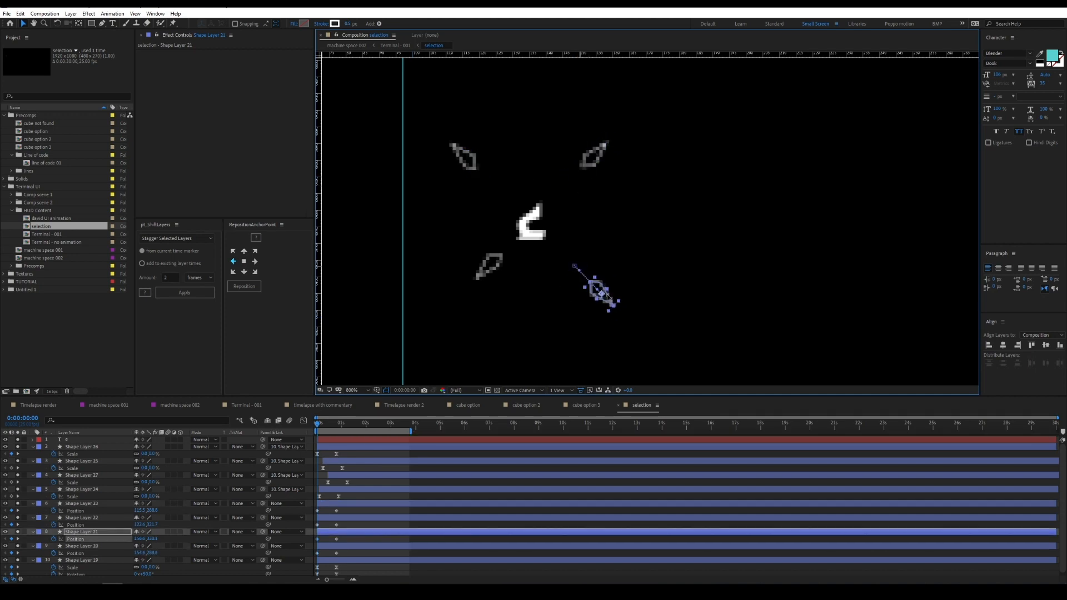
pyautogui.moveTo(489, 268); pyautogui.dragTo(463, 299)
# Apply Easy Ease to the four corner arrows' position keyframes, add flickering opacity keyframes staggered between the layers, and preview the result
pyautogui.click(81, 503)
pyautogui.keyDown('shift'); pyautogui.click(81, 545); pyautogui.keyUp('shift')
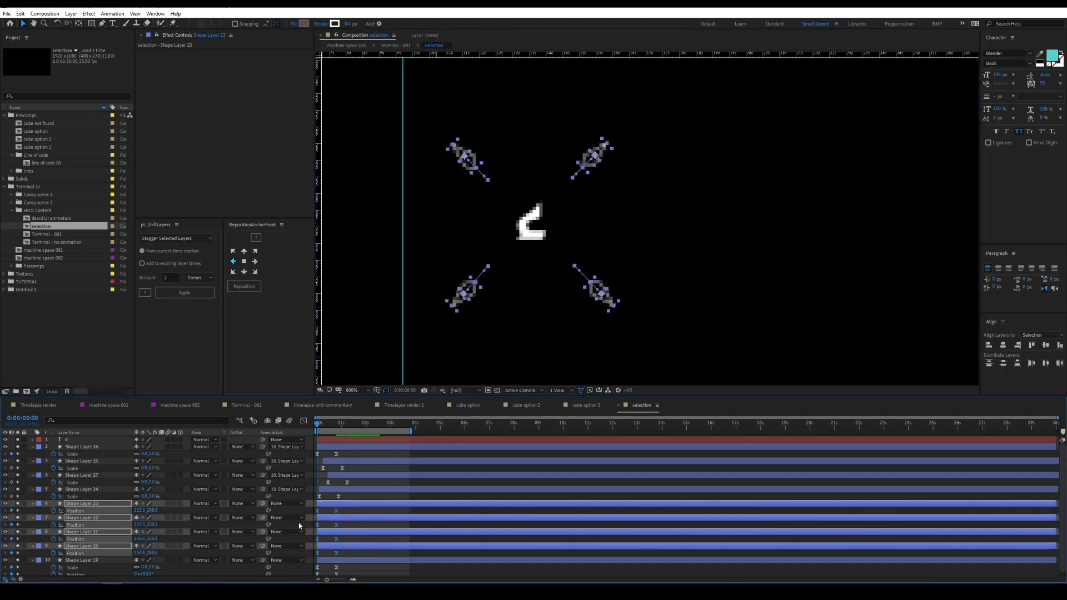
pyautogui.hotkey('ctrl', 's')
pyautogui.press('Return')
pyautogui.press('F9')
pyautogui.press('Return')
pyautogui.press('t')
pyautogui.click(335, 521)
pyautogui.press('space')
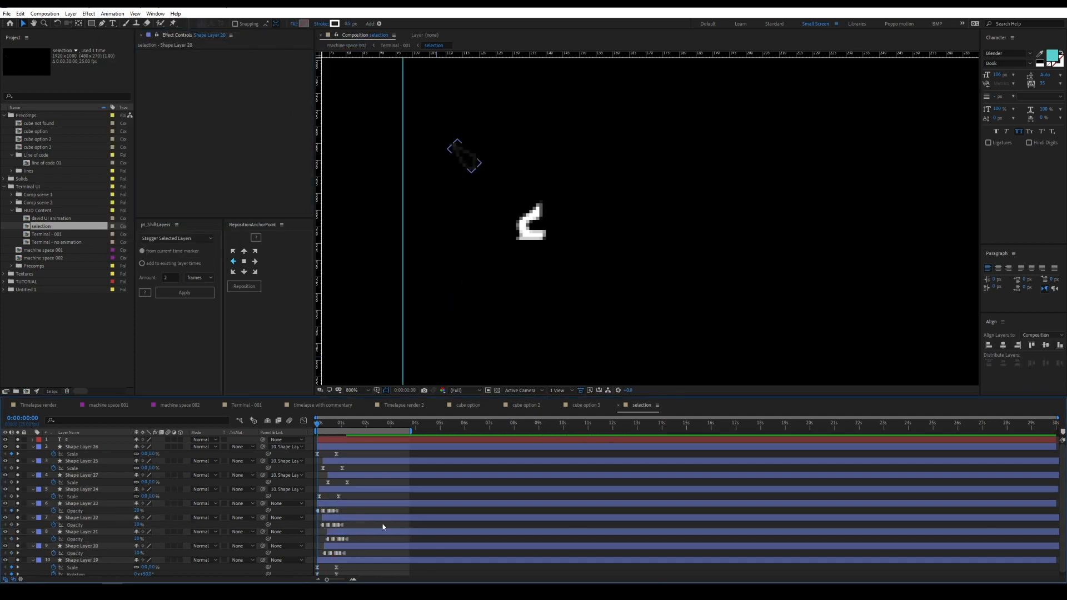
# Return to the Terminal - 001 composition and preview the selection icon together with the rest of the interface
pyautogui.press('Tab')
pyautogui.click(469, 295)
pyautogui.press('space')
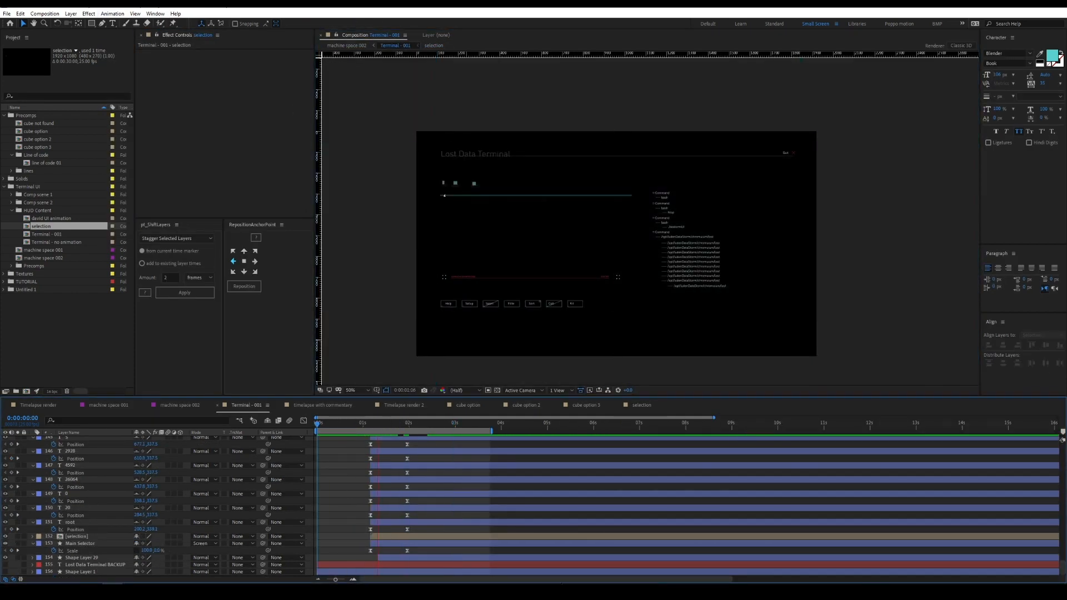
pyautogui.press('space')
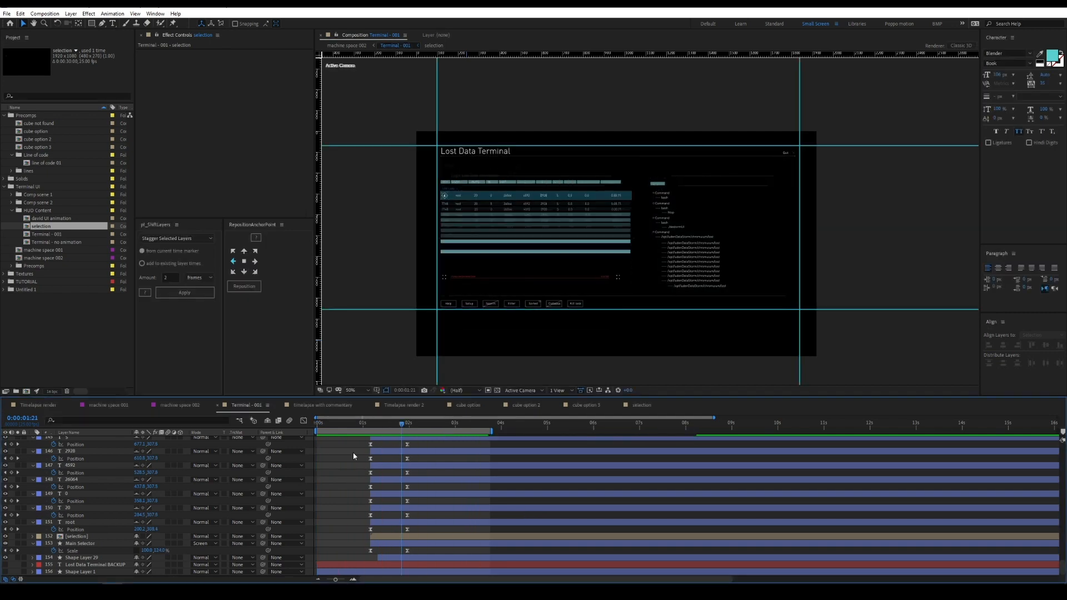
# Duplicate the Main Selector layer and keyframe the copy's horizontal scale to differing widths every few frames
pyautogui.click(100, 543)
pyautogui.hotkey('ctrl', 'd')
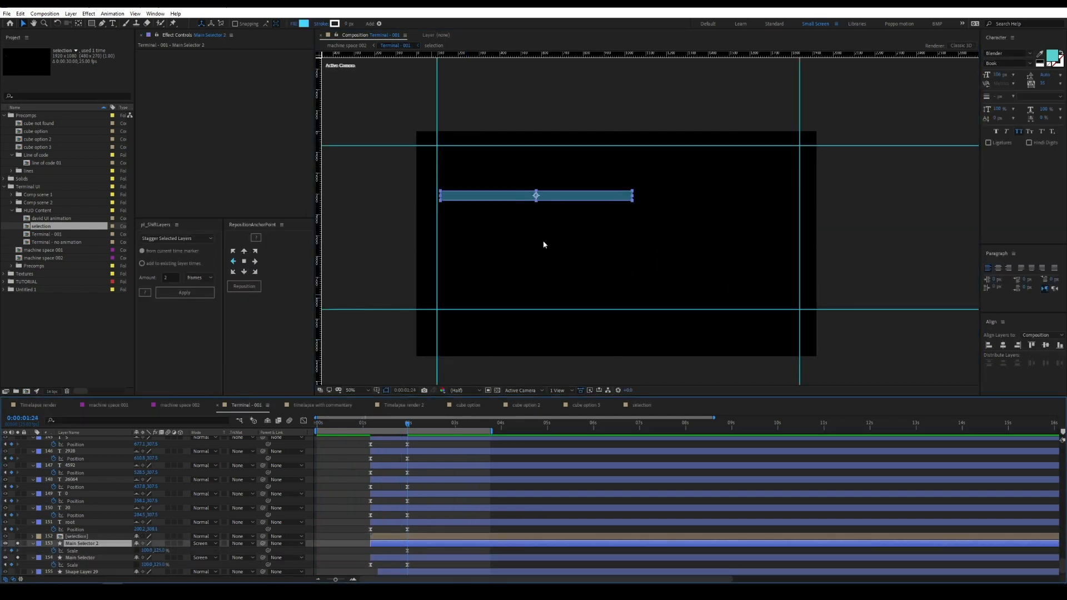
pyautogui.press('.')
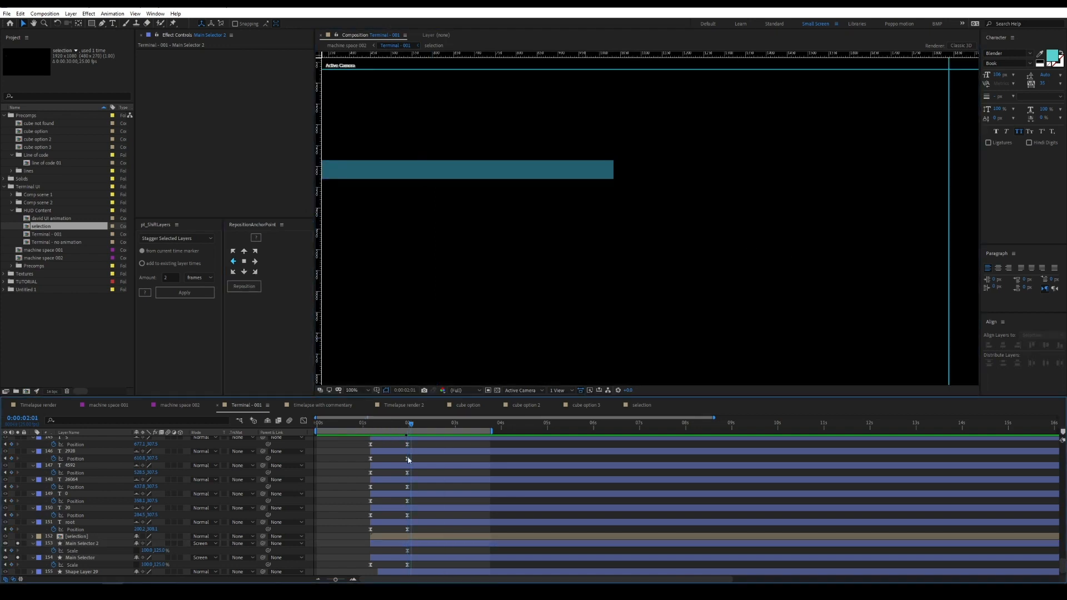
pyautogui.press('j')
pyautogui.moveTo(142, 550); pyautogui.dragTo(87, 550)
pyautogui.click(376, 423)
pyautogui.click(11, 550)
pyautogui.press('pagedown')
pyautogui.press('pagedown')
pyautogui.press('pagedown')
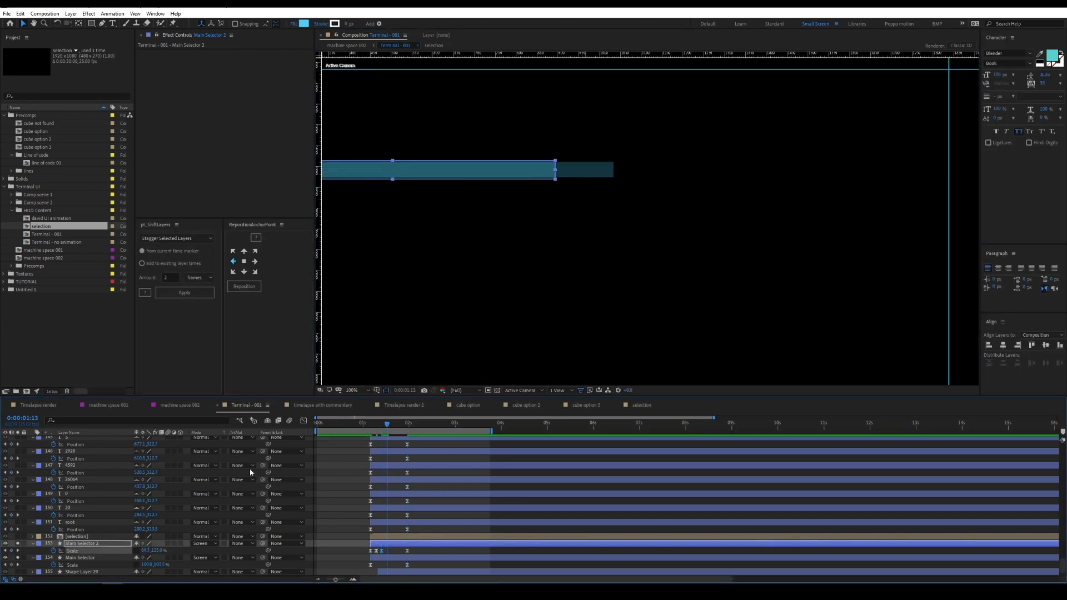
# Spread out the scale keyframes of Main Selector 2 and shift the layer to start at about 2 seconds
pyautogui.rightClick(370, 553)
pyautogui.click(397, 513)
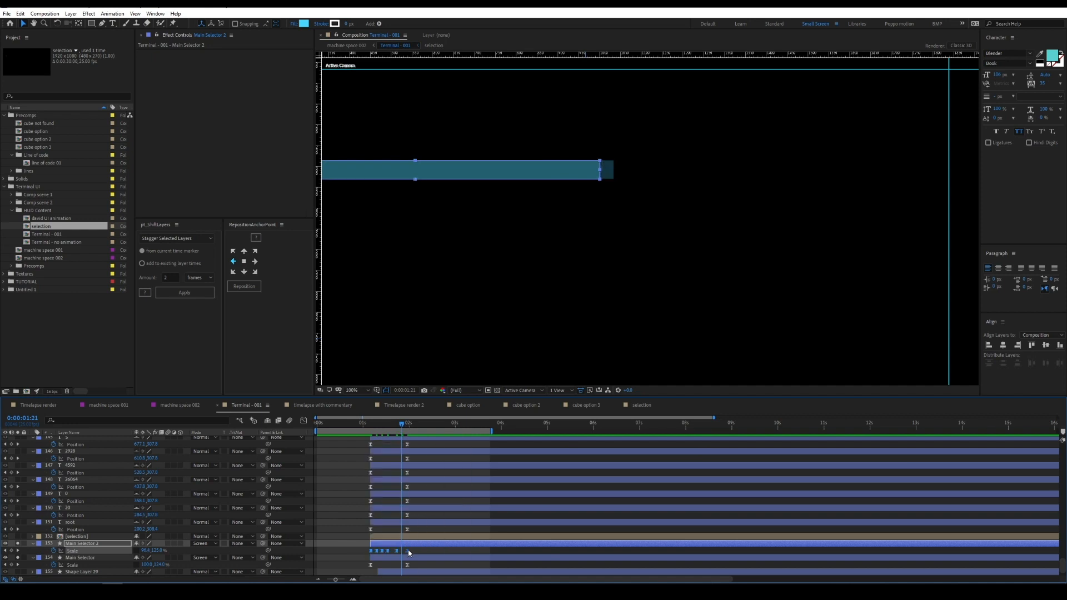
pyautogui.moveTo(407, 551); pyautogui.dragTo(439, 550)
pyautogui.moveTo(434, 543); pyautogui.dragTo(472, 543)
pyautogui.click(33, 557)
pyautogui.click(32, 543)
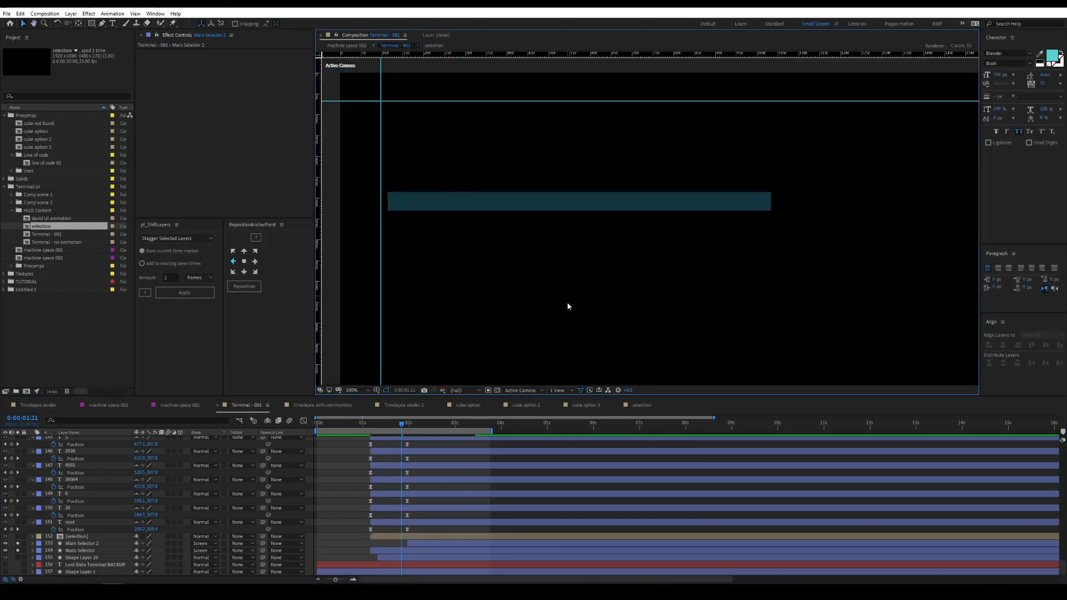
# Reduce the horizontal scale of Main Selector 2 until it is a narrow block at the start of the row
pyautogui.click(420, 424)
pyautogui.click(422, 545)
pyautogui.press('u')
pyautogui.press('j')
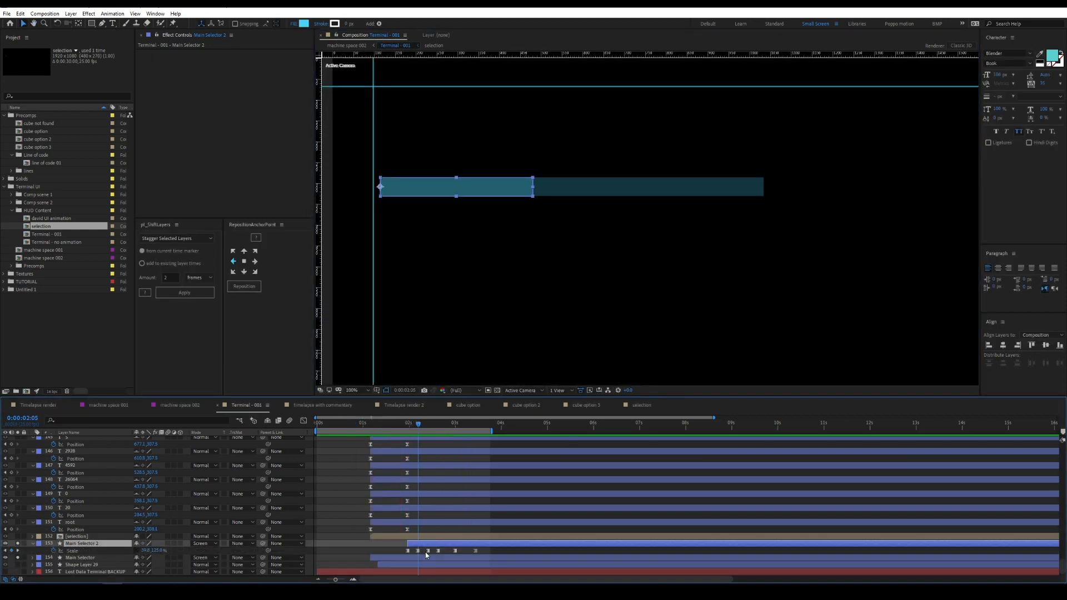
pyautogui.moveTo(149, 550); pyautogui.dragTo(140, 549)
pyautogui.click(362, 538)
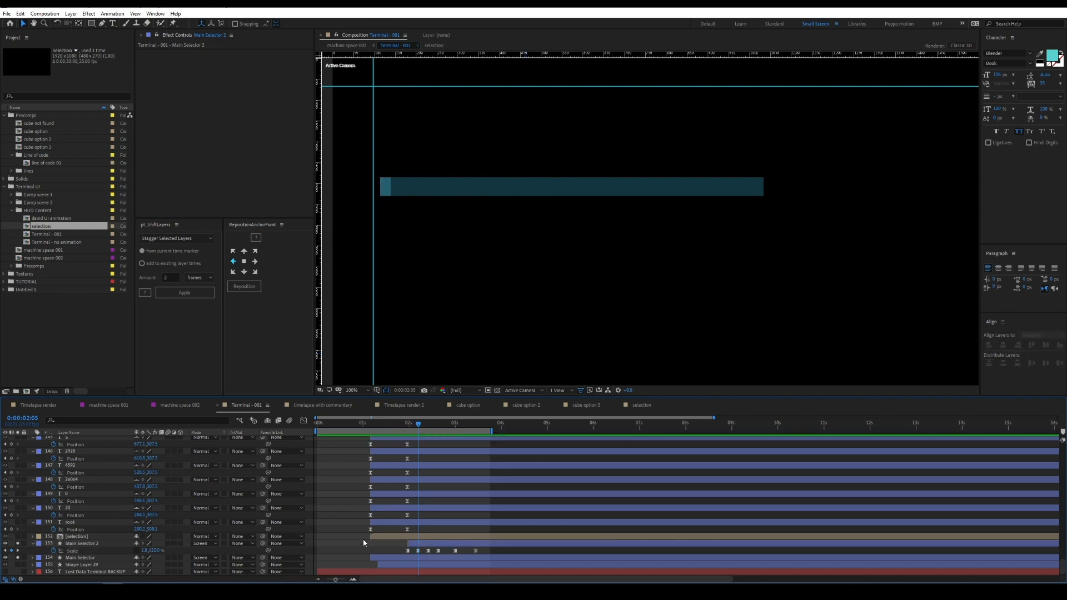
# Keyframe the position of the narrow Main Selector 2 block so it jumps along the highlighted row between about 2 and 3 seconds
pyautogui.click(438, 545)
pyautogui.press('p')
pyautogui.moveTo(384, 188); pyautogui.dragTo(756, 195)
pyautogui.click(452, 424)
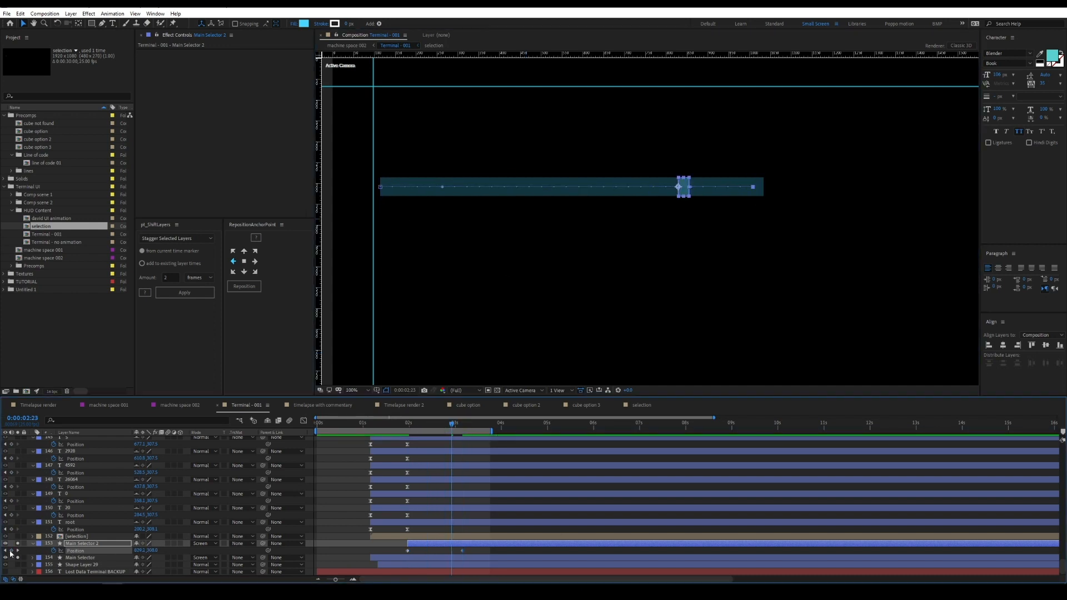
pyautogui.click(417, 428)
pyautogui.hotkey('alt', 'shift', 'p')
pyautogui.moveTo(481, 556); pyautogui.dragTo(405, 548)
pyautogui.rightClick(416, 551)
pyautogui.click(439, 512)
pyautogui.click(500, 536)
# Apply two Venetian Blinds effects with width 2 to Main Selector 2, set the second one's direction to 90°, and save the project
pyautogui.click(584, 544)
pyautogui.hotkey('ctrl', 'space')
pyautogui.write('ven')
pyautogui.press('Return')
pyautogui.scroll(1, 360, 117)
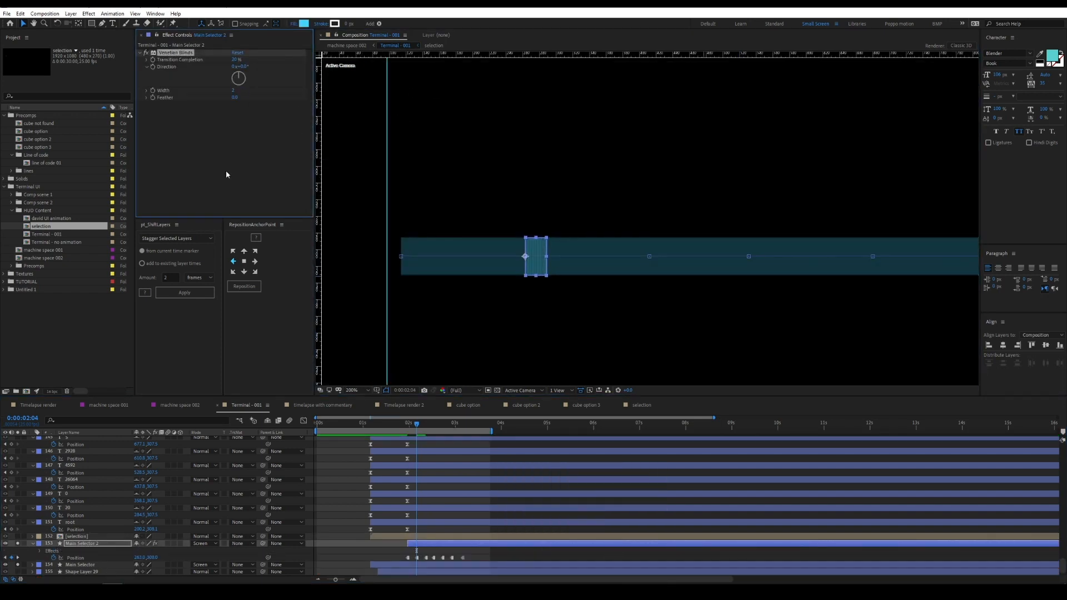
pyautogui.click(243, 119)
pyautogui.write('90')
pyautogui.press('Return')
pyautogui.hotkey('ctrl', 's')
# Turn off solo for the Main Selector layers and check the row animation in machine space 001 and Terminal - 001
pyautogui.moveTo(17, 543); pyautogui.dragTo(17, 565)
pyautogui.scroll(-1, 653, 222)
pyautogui.moveTo(721, 335); pyautogui.dragTo(632, 308)
pyautogui.click(421, 543)
pyautogui.click(350, 46)
pyautogui.click(98, 405)
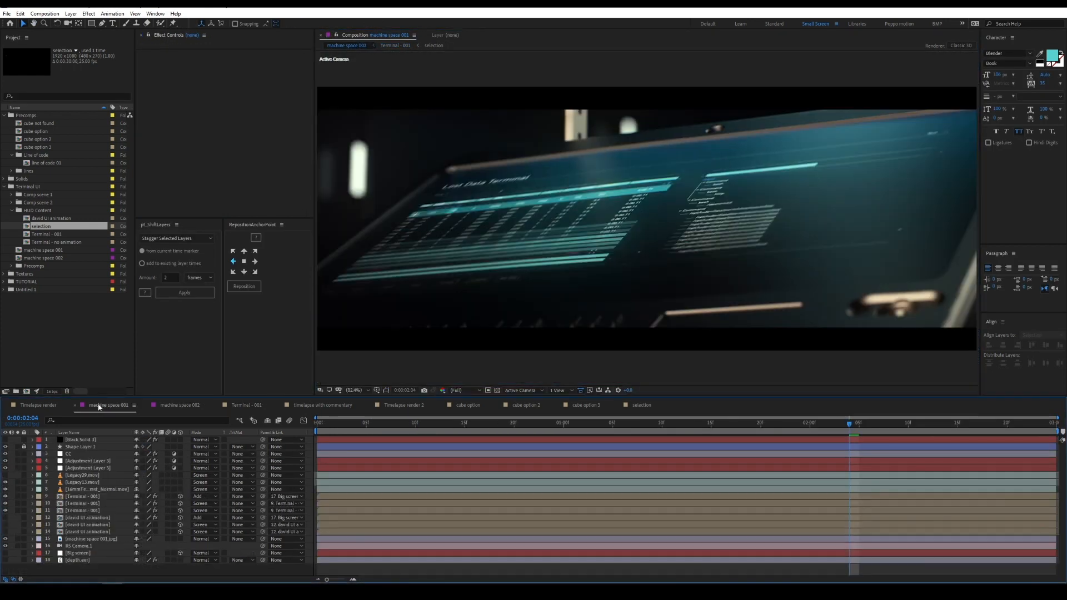
pyautogui.click(253, 404)
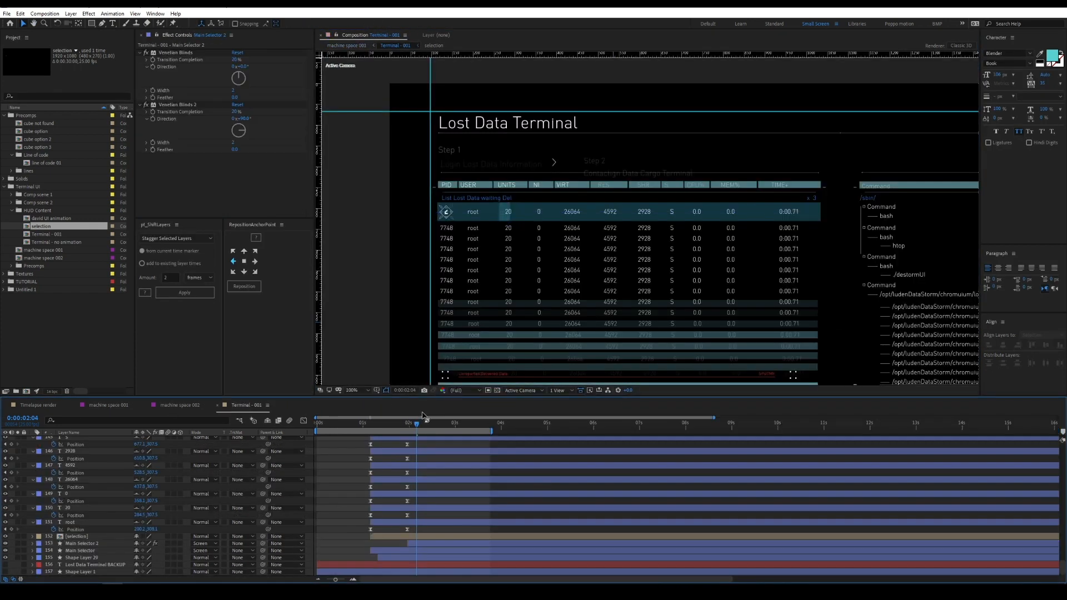
pyautogui.press('space')
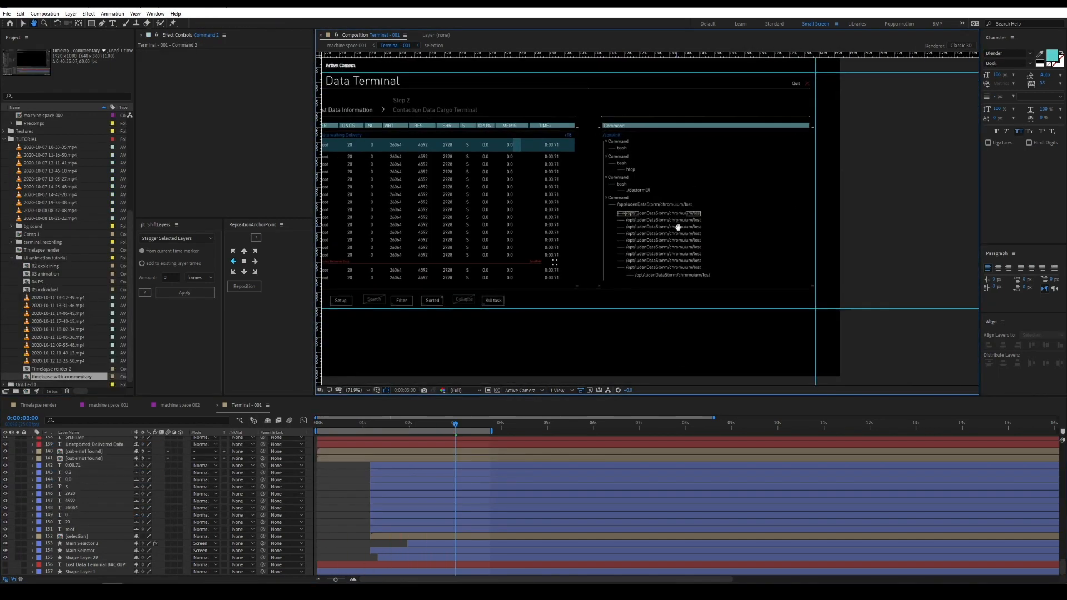
# Lock the selection precomp layer so it cannot be picked in the viewer, leaving it unsoloed
pyautogui.scroll(1, 678, 227)
pyautogui.click(645, 221)
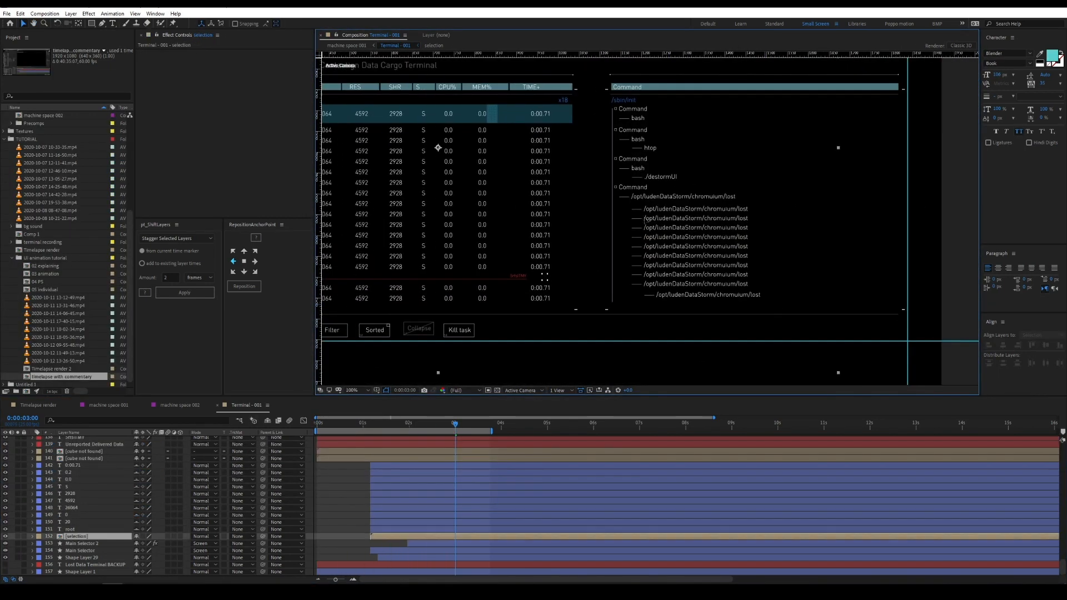
pyautogui.click(23, 537)
pyautogui.click(17, 536)
pyautogui.press(',')
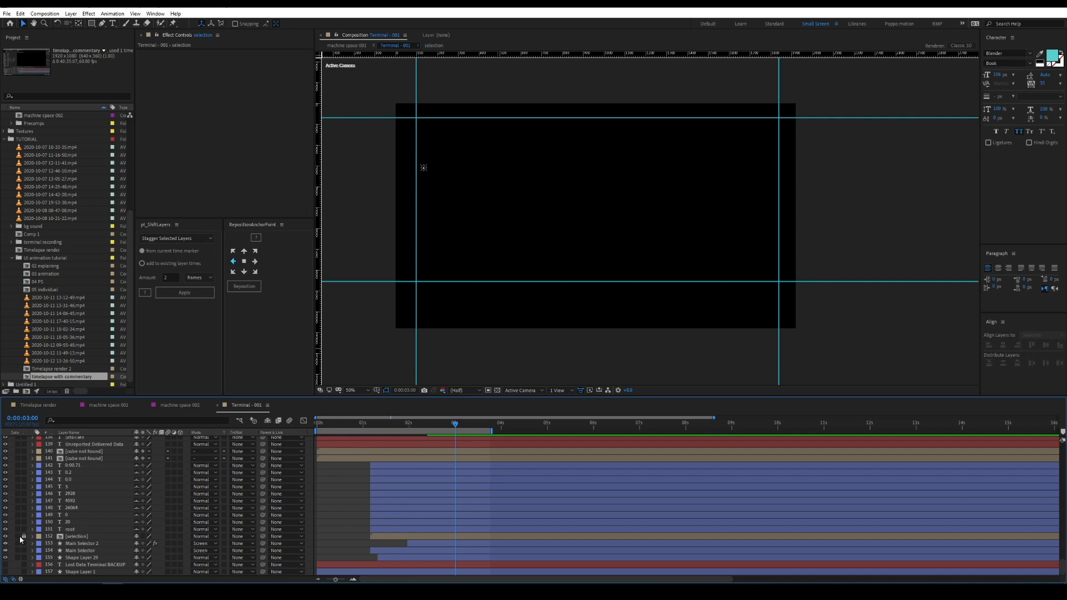
pyautogui.click(20, 539)
# Precompose all the command and code line layers under the Command header as "Code me" and open the new composition
pyautogui.moveTo(632, 162); pyautogui.dragTo(673, 256)
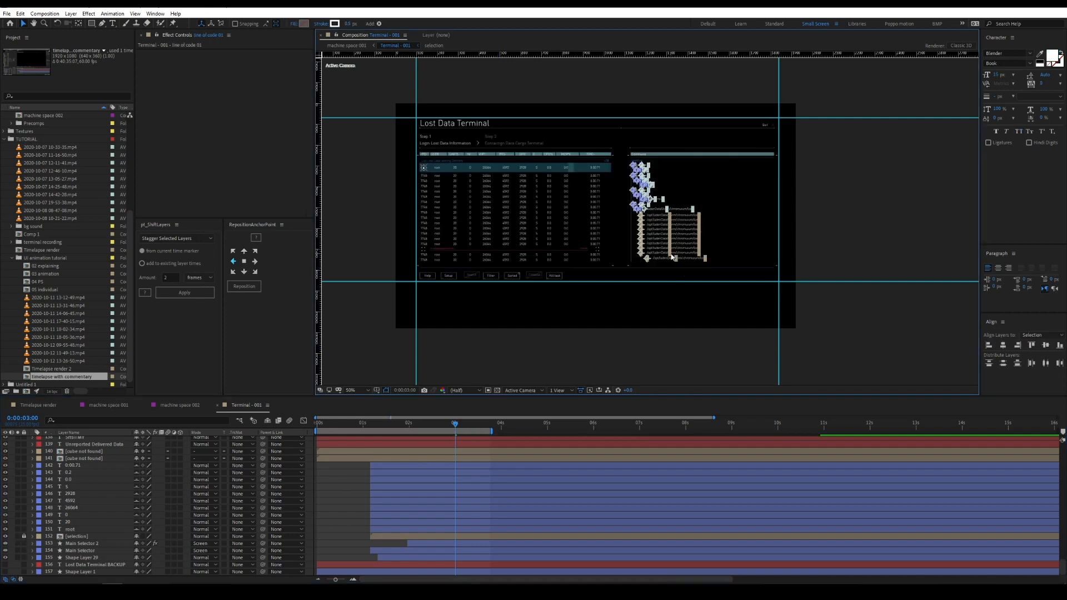
pyautogui.hotkey('ctrl', 'shift', 'c')
pyautogui.write('Code me')
pyautogui.press('Return')
pyautogui.click(371, 423)
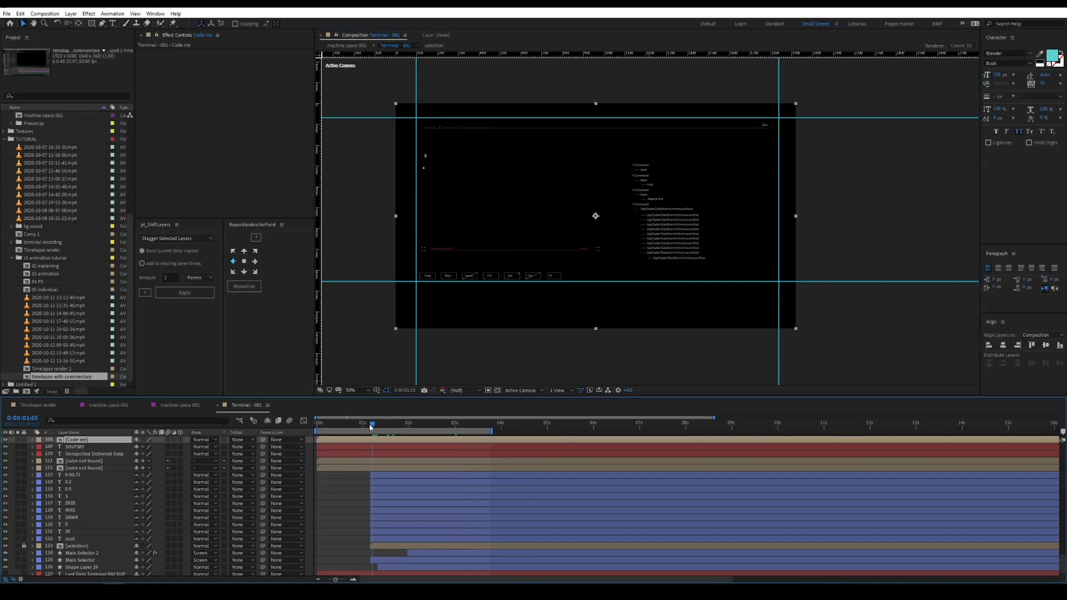
pyautogui.doubleClick(392, 445)
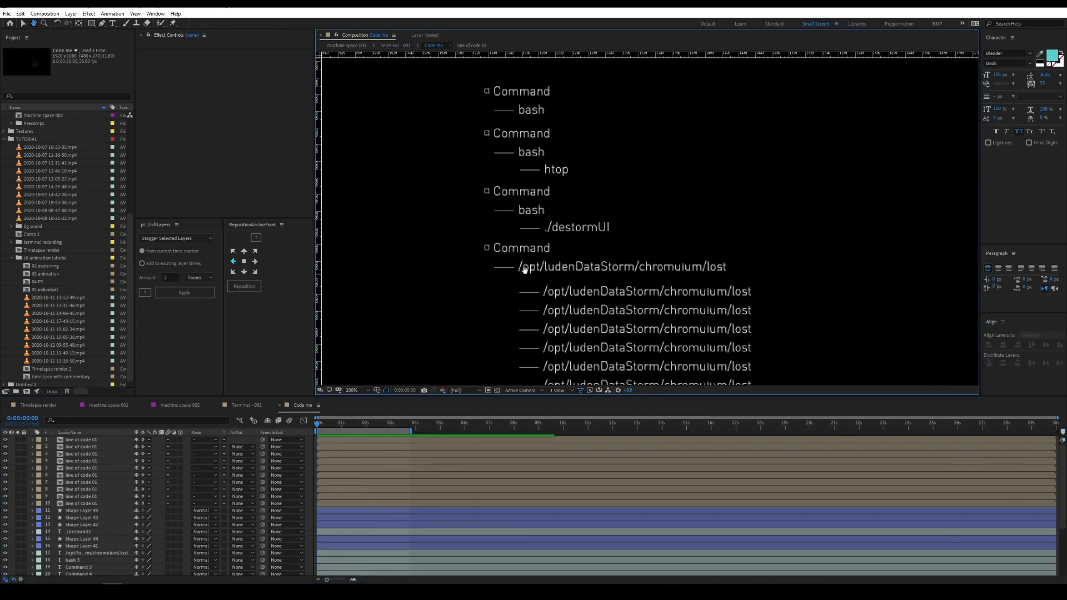
# Duplicate all code layers, bring the copies to the front, offset them sideways and turn them into low-opacity guide layers for reference
pyautogui.hotkey('ctrl', 'd')
pyautogui.hotkey('ctrl', 'shift', ']')
pyautogui.moveTo(763, 238); pyautogui.dragTo(508, 239)
pyautogui.rightClick(89, 446)
pyautogui.click(142, 280)
pyautogui.press('t')
pyautogui.moveTo(138, 447); pyautogui.dragTo(95, 448)
pyautogui.press('t')
pyautogui.press('F2')
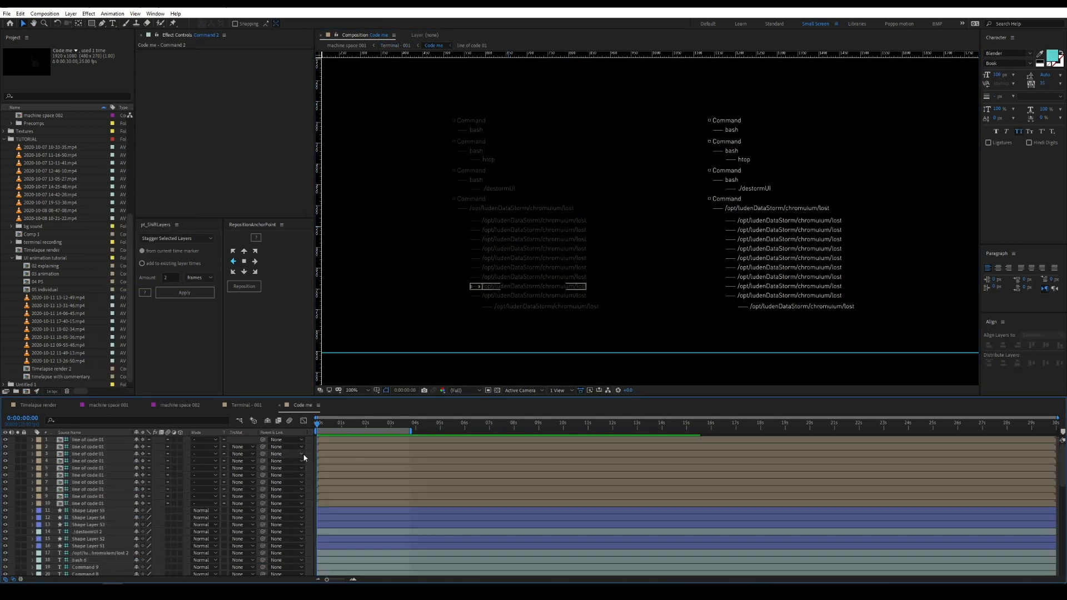
# Separate the four Command headings from the other original code lines and hide the remaining lines
pyautogui.moveTo(725, 131); pyautogui.dragTo(629, 174)
pyautogui.click(635, 173)
pyautogui.moveTo(684, 225); pyautogui.dragTo(621, 236)
pyautogui.moveTo(772, 248); pyautogui.dragTo(582, 353)
pyautogui.click(5, 466)
pyautogui.press('F2')
pyautogui.moveTo(675, 258); pyautogui.dragTo(636, 248)
pyautogui.press('F2')
# Reorder the bullet shape layers of the two lower Command headings above their text layers and parent each bullet to its heading
pyautogui.scroll(1, 628, 224)
pyautogui.click(589, 286)
pyautogui.keyDown('shift'); pyautogui.click(618, 287); pyautogui.keyUp('shift')
pyautogui.moveTo(79, 439); pyautogui.dragTo(166, 464)
pyautogui.press('F2')
pyautogui.click(590, 229)
pyautogui.keyDown('shift'); pyautogui.click(618, 229); pyautogui.keyUp('shift')
pyautogui.moveTo(94, 525); pyautogui.dragTo(84, 479)
pyautogui.moveTo(263, 475); pyautogui.dragTo(114, 482)
pyautogui.press('F2')
# Reorder the bullets of the two upper Command headings above their text layers and parent each bullet to its heading
pyautogui.click(637, 171)
pyautogui.keyDown('shift'); pyautogui.click(590, 171); pyautogui.keyUp('shift')
pyautogui.moveTo(82, 532); pyautogui.dragTo(81, 487)
pyautogui.press('F2')
pyautogui.moveTo(262, 489); pyautogui.dragTo(100, 496)
pyautogui.moveTo(643, 109); pyautogui.dragTo(584, 136)
pyautogui.moveTo(82, 573); pyautogui.dragTo(77, 492)
pyautogui.press('F2')
pyautogui.moveTo(262, 494); pyautogui.dragTo(100, 501)
# Move the lower three Command headings upward so they stack closely beneath the first one
pyautogui.click(636, 288)
pyautogui.keyDown('shift'); pyautogui.click(637, 229); pyautogui.keyUp('shift')
pyautogui.keyDown('shift'); pyautogui.click(638, 174); pyautogui.keyUp('shift')
pyautogui.moveTo(637, 177); pyautogui.dragTo(637, 160)
pyautogui.press('F2')
pyautogui.moveTo(637, 217); pyautogui.dragTo(638, 176)
pyautogui.moveTo(637, 273); pyautogui.dragTo(637, 203)
pyautogui.moveTo(639, 176); pyautogui.dragTo(640, 179)
pyautogui.scroll(-1, 657, 182)
# Distribute the four Command headings evenly in the vertical direction and select all of them
pyautogui.click(645, 222)
pyautogui.click(647, 191)
pyautogui.keyDown('shift'); pyautogui.click(648, 179); pyautogui.keyUp('shift')
pyautogui.keyDown('shift'); pyautogui.click(650, 169); pyautogui.keyUp('shift')
pyautogui.keyDown('shift'); pyautogui.click(651, 156); pyautogui.keyUp('shift')
pyautogui.click(1003, 363)
pyautogui.click(663, 135)
pyautogui.moveTo(663, 132); pyautogui.dragTo(636, 196)
# Apply the recently used text animation preset to the four Command headings and shorten their Offset keyframes to about 10 frames
pyautogui.click(112, 14)
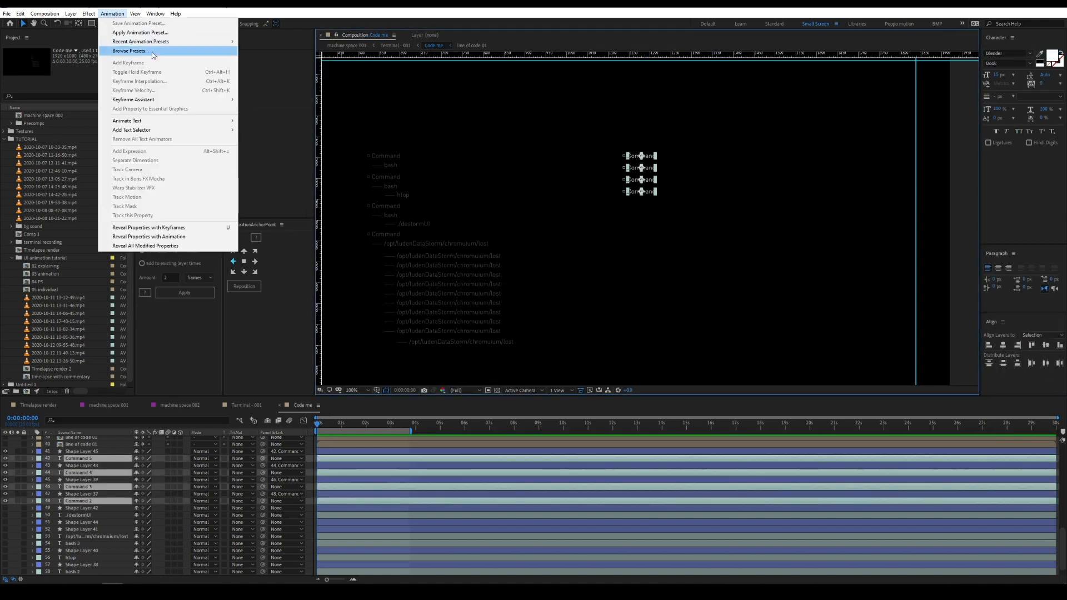
pyautogui.moveTo(167, 42)
pyautogui.click(278, 43)
pyautogui.click(306, 426)
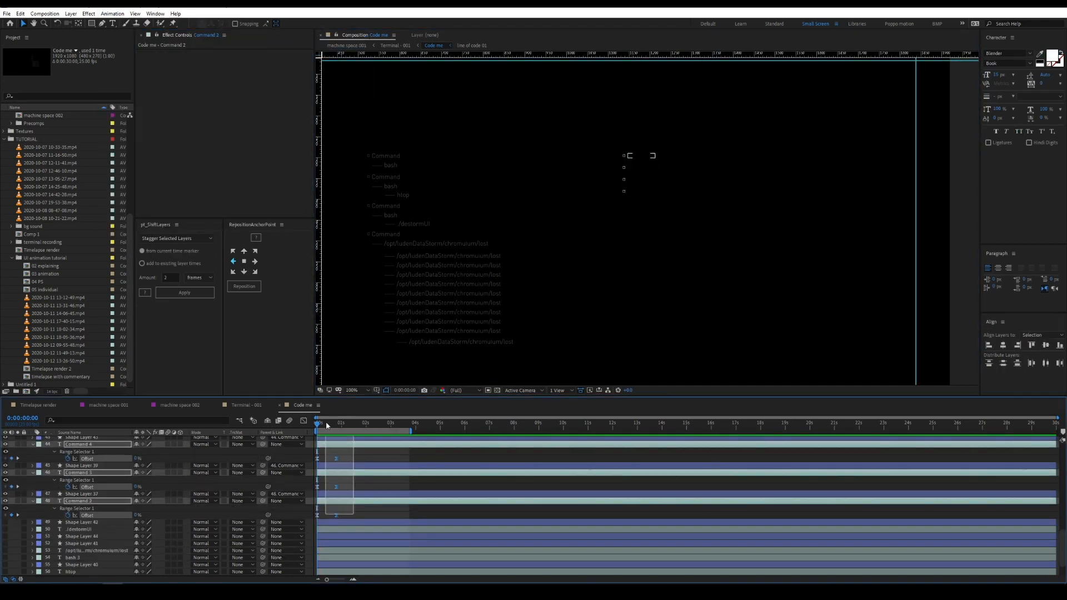
pyautogui.press('u')
pyautogui.scroll(-2, 351, 522)
pyautogui.click(352, 529)
# Stagger the four Command text layers by 2 frames, starting with Command 2, and preview the text reveal
pyautogui.click(78, 563)
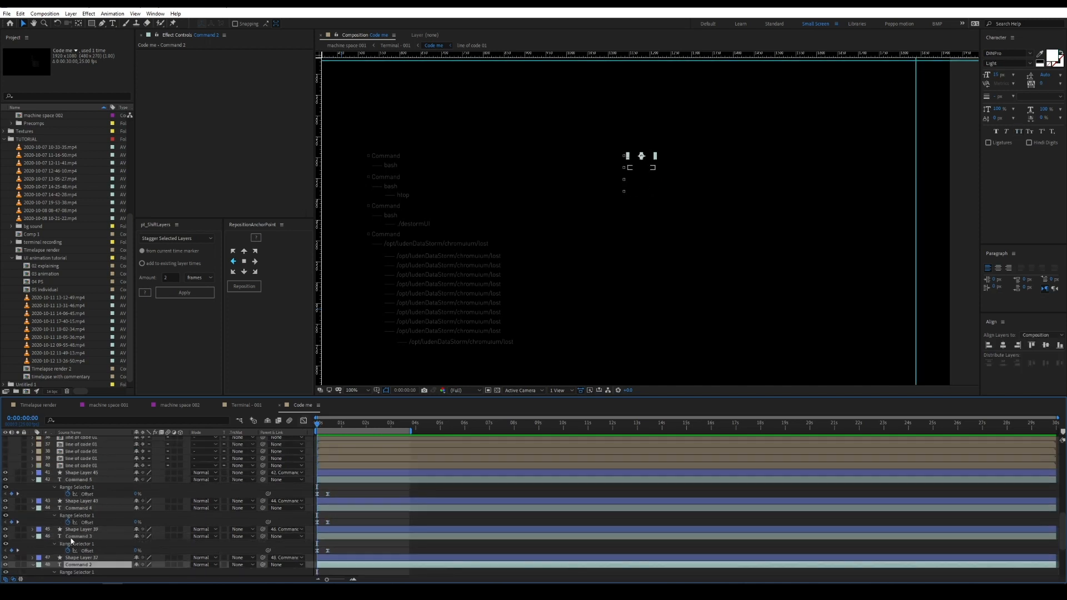
pyautogui.keyDown('ctrl'); pyautogui.click(74, 535); pyautogui.keyUp('ctrl')
pyautogui.keyDown('ctrl'); pyautogui.click(78, 507); pyautogui.keyUp('ctrl')
pyautogui.keyDown('ctrl'); pyautogui.click(83, 479); pyautogui.keyUp('ctrl')
pyautogui.click(184, 292)
pyautogui.scroll(-4, 356, 496)
pyautogui.scroll(1, 356, 496)
pyautogui.click(359, 518)
pyautogui.press('space')
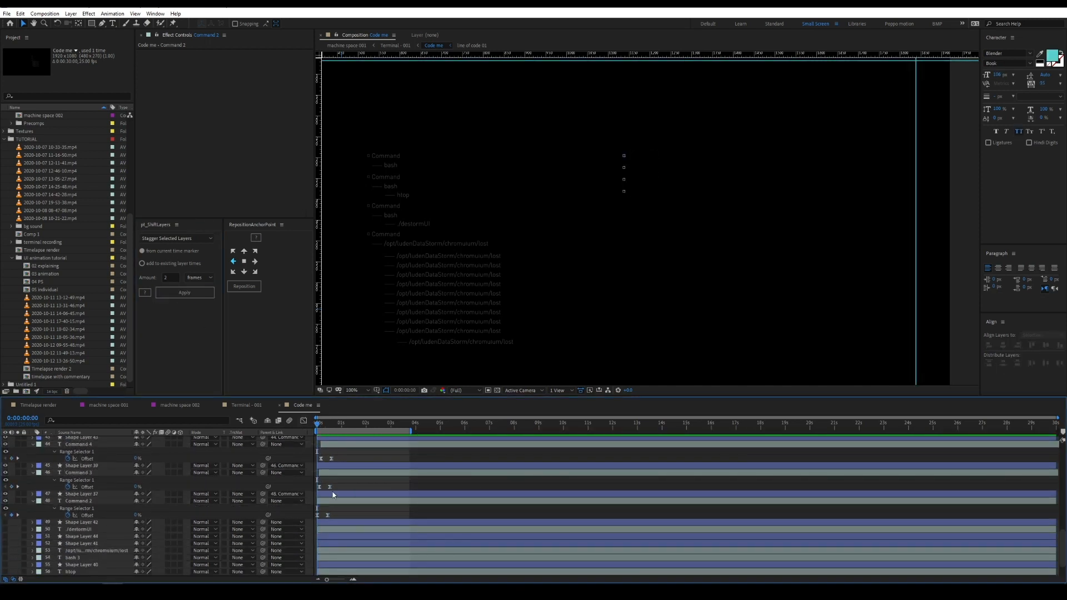
pyautogui.scroll(4, 331, 491)
pyautogui.click(330, 490)
pyautogui.press('space')
# Add position keyframes to the Command 3, Command 4 and Command 5 layers at frame 15
pyautogui.click(645, 168)
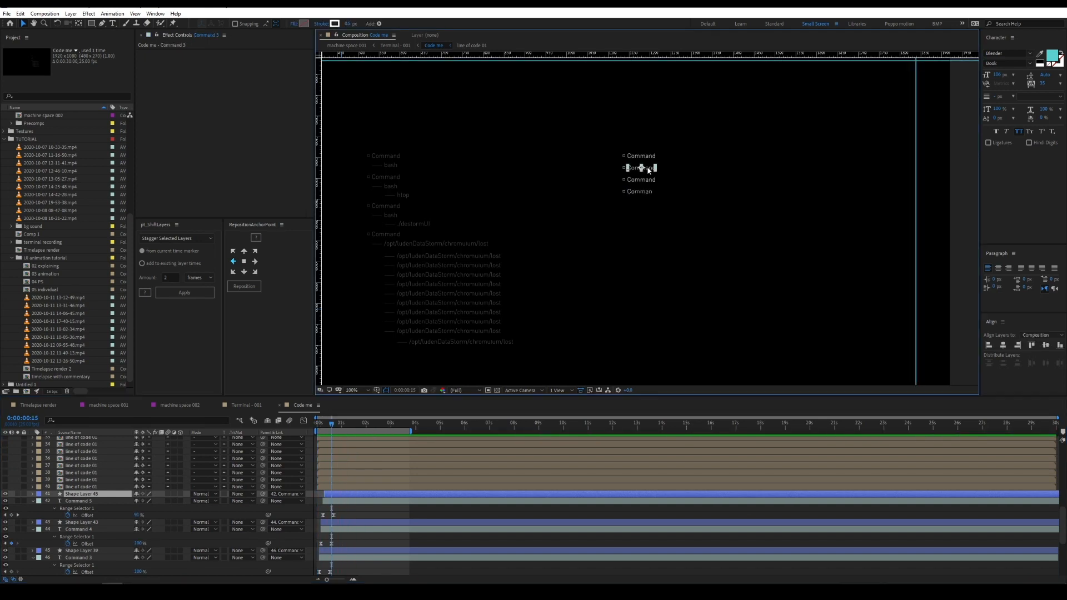
pyautogui.keyDown('shift'); pyautogui.click(643, 180); pyautogui.keyUp('shift')
pyautogui.keyDown('shift'); pyautogui.click(638, 192); pyautogui.keyUp('shift')
pyautogui.press('p')
pyautogui.scroll(-2, 386, 533)
pyautogui.hotkey('alt', 'shift', 'p')
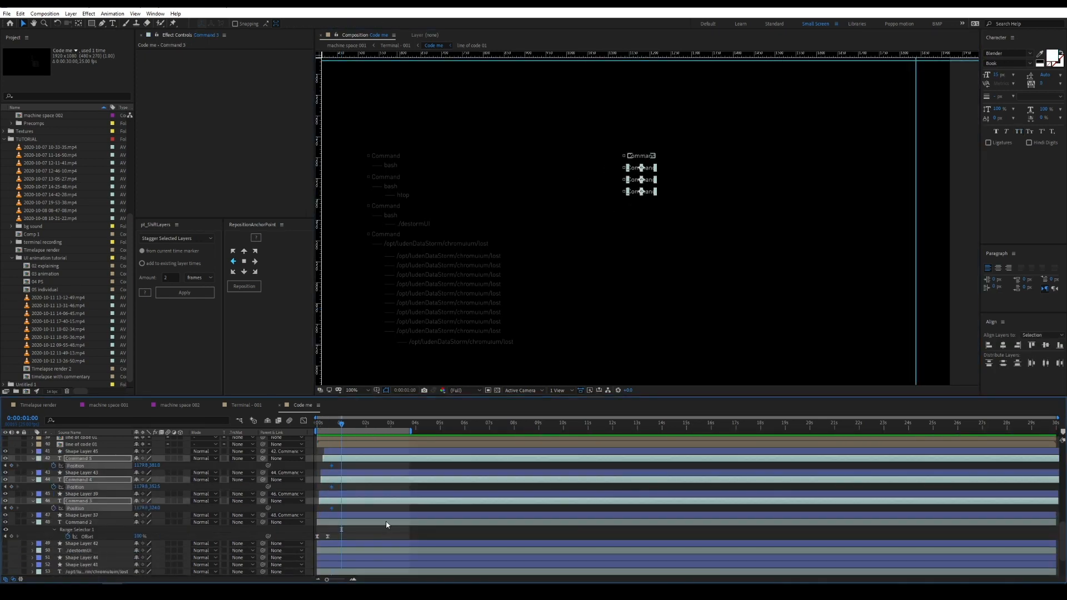
# Move Command 3, 4 and 5 down to the second reference row with eased position keyframes at 1:00, using a horizontal guide
pyautogui.moveTo(455, 54); pyautogui.dragTo(455, 179)
pyautogui.moveTo(352, 511); pyautogui.dragTo(323, 461)
pyautogui.press('F9')
pyautogui.click(303, 421)
pyautogui.press('=')
pyautogui.press('=')
pyautogui.press('=')
pyautogui.hscroll(-3, 352, 555)
pyautogui.moveTo(488, 554); pyautogui.dragTo(453, 554)
pyautogui.hotkey('shift', 'F3')
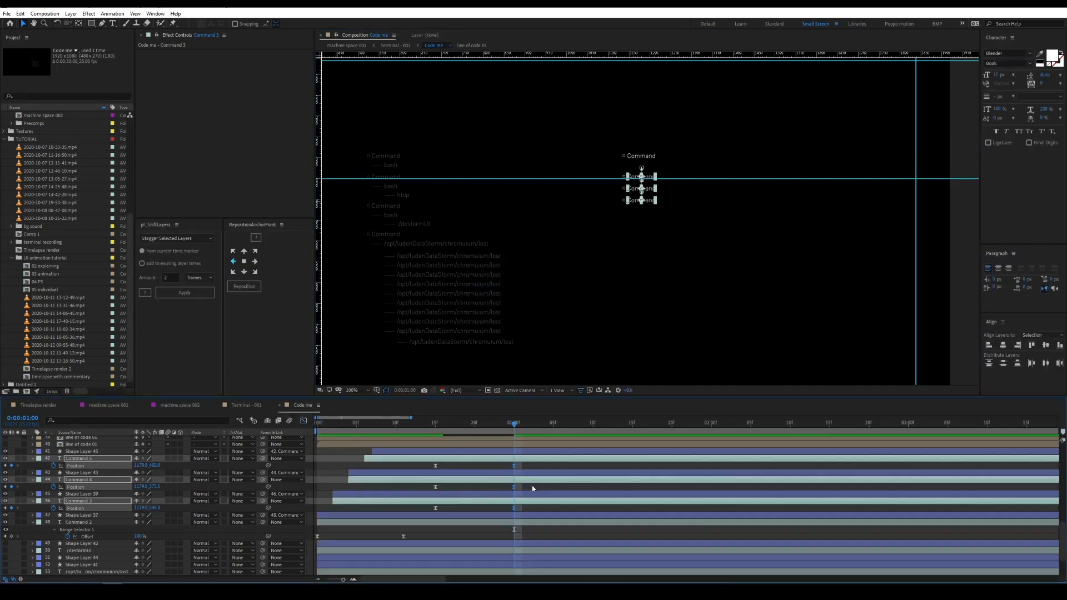
pyautogui.click(449, 435)
pyautogui.click(516, 430)
pyautogui.press('F2')
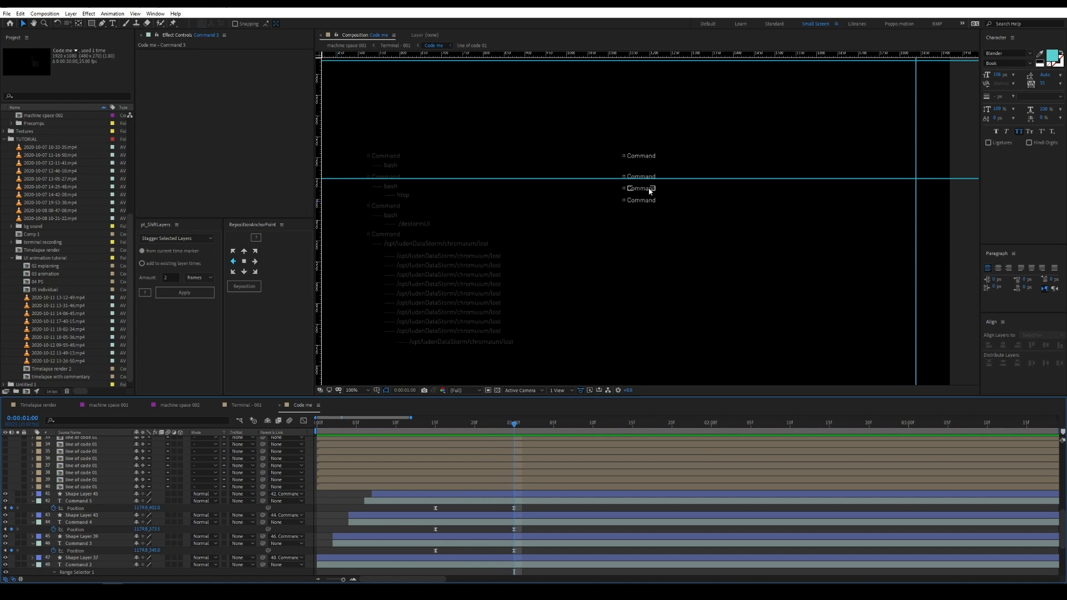
# Keyframe Command 4 and Command 5 moving down to the third reference row between 1:10 and 1:20
pyautogui.click(646, 189)
pyautogui.hotkey('shift', 'pagedown')
pyautogui.keyDown('shift'); pyautogui.click(636, 201); pyautogui.keyUp('shift')
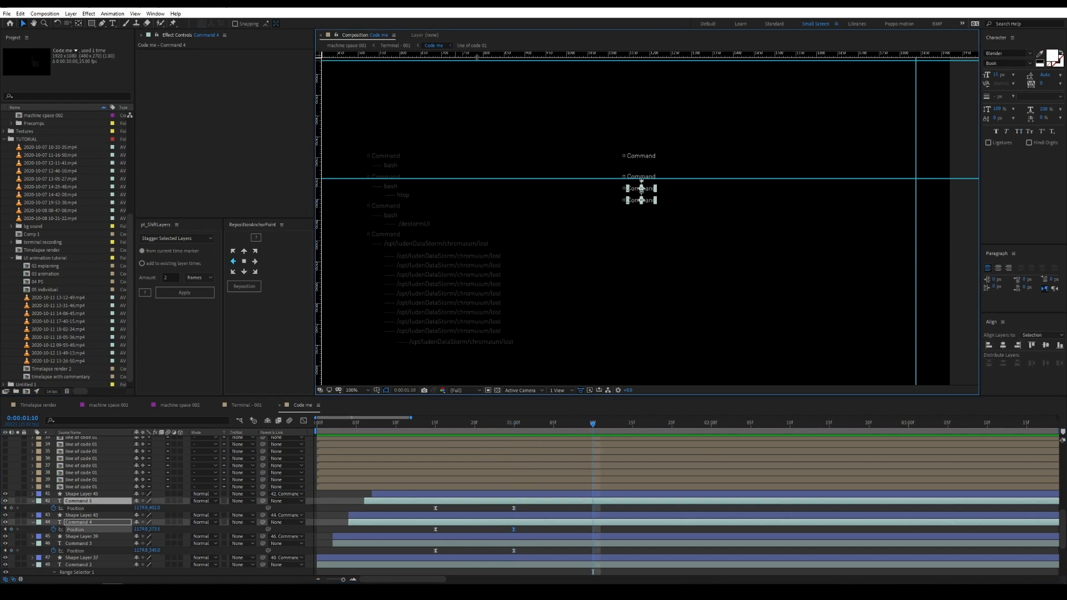
pyautogui.press('Down')
pyautogui.hotkey('shift', 'pagedown')
pyautogui.moveTo(686, 54); pyautogui.dragTo(681, 131)
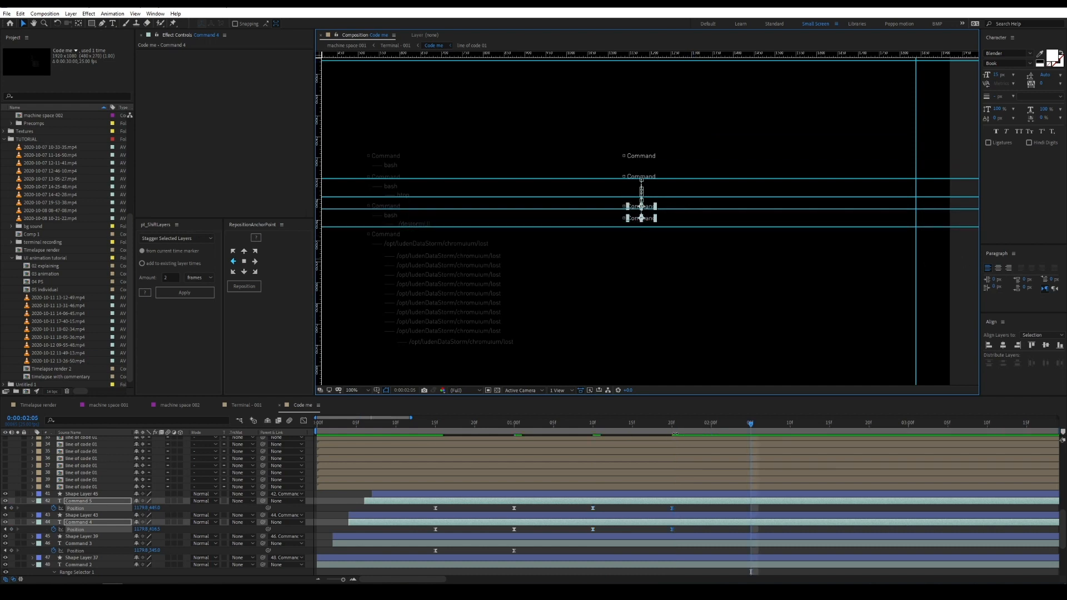
# Keyframe Command 5 moving down to the fourth reference row between 2:05 and 2:15, and preview the list motion
pyautogui.click(691, 497)
pyautogui.hotkey('shift', 'Down')
pyautogui.moveTo(656, 53); pyautogui.dragTo(656, 242)
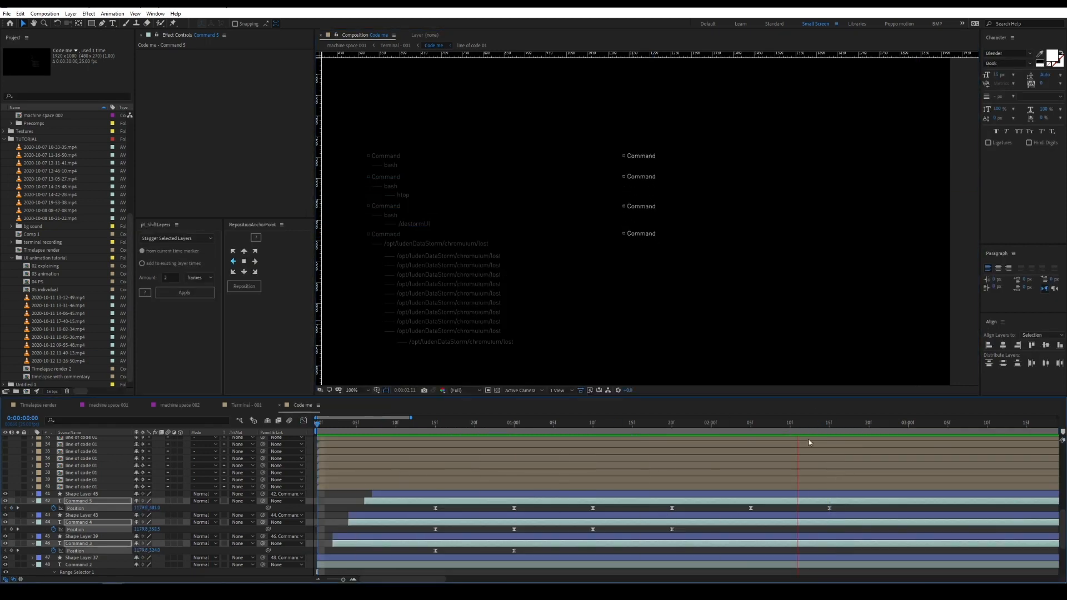
pyautogui.click(356, 423)
pyautogui.click(348, 509)
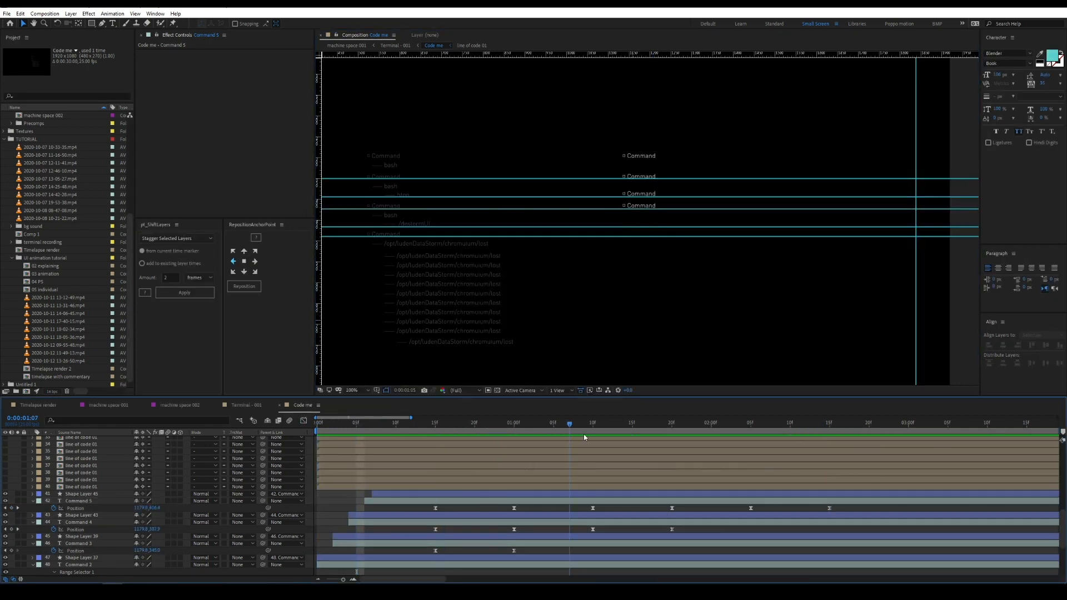
pyautogui.click(406, 191)
pyautogui.click(329, 521)
pyautogui.press('space')
pyautogui.press('space')
# Mark the position keyframe times from 0:15 to 2:15 with timeline markers and lock the Command text and symbol layers
pyautogui.scroll(-1, 66, 528)
pyautogui.click(32, 493)
pyautogui.click(32, 508)
pyautogui.click(32, 522)
pyautogui.click(32, 535)
pyautogui.click(75, 535)
pyautogui.keyDown('ctrl'); pyautogui.click(76, 522); pyautogui.keyUp('ctrl')
pyautogui.keyDown('ctrl'); pyautogui.click(76, 508); pyautogui.keyUp('ctrl')
pyautogui.keyDown('ctrl'); pyautogui.click(78, 494); pyautogui.keyUp('ctrl')
pyautogui.press('p')
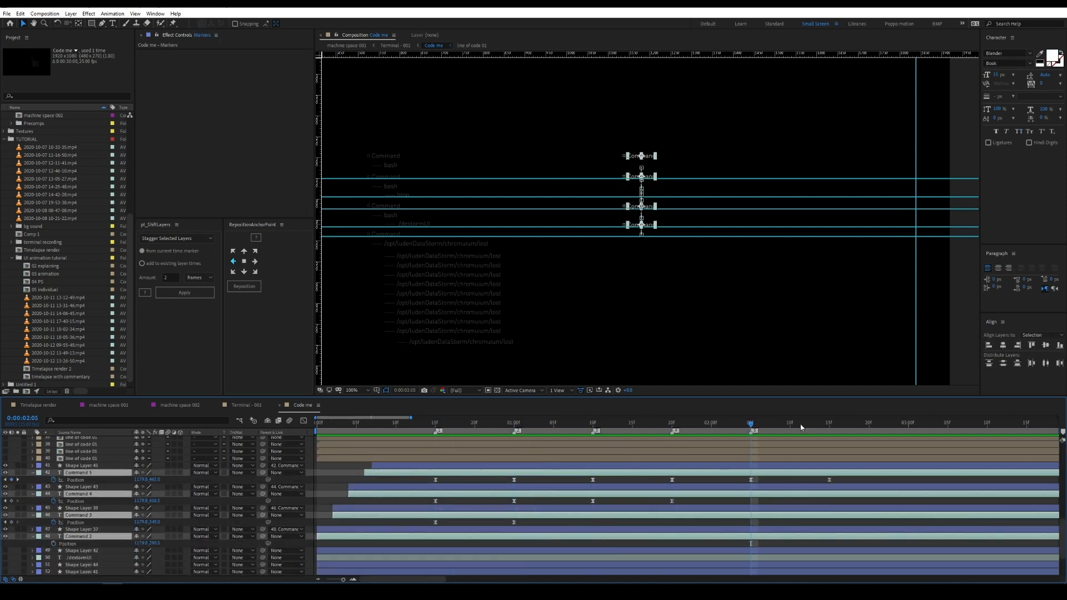
pyautogui.press('u')
pyautogui.moveTo(24, 466); pyautogui.dragTo(24, 515)
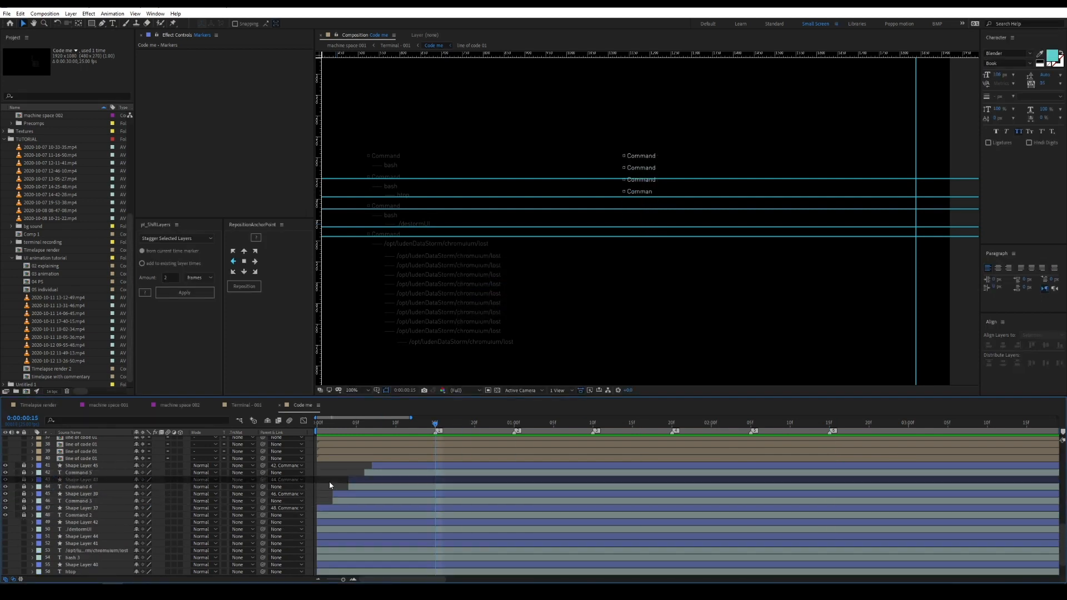
# Make the first bash text and its dash shape visible in the list and start both layers at frame 15
pyautogui.scroll(-1, 331, 486)
pyautogui.click(390, 166)
pyautogui.click(72, 571)
pyautogui.keyDown('ctrl'); pyautogui.click(74, 565); pyautogui.keyUp('ctrl')
pyautogui.click(6, 570)
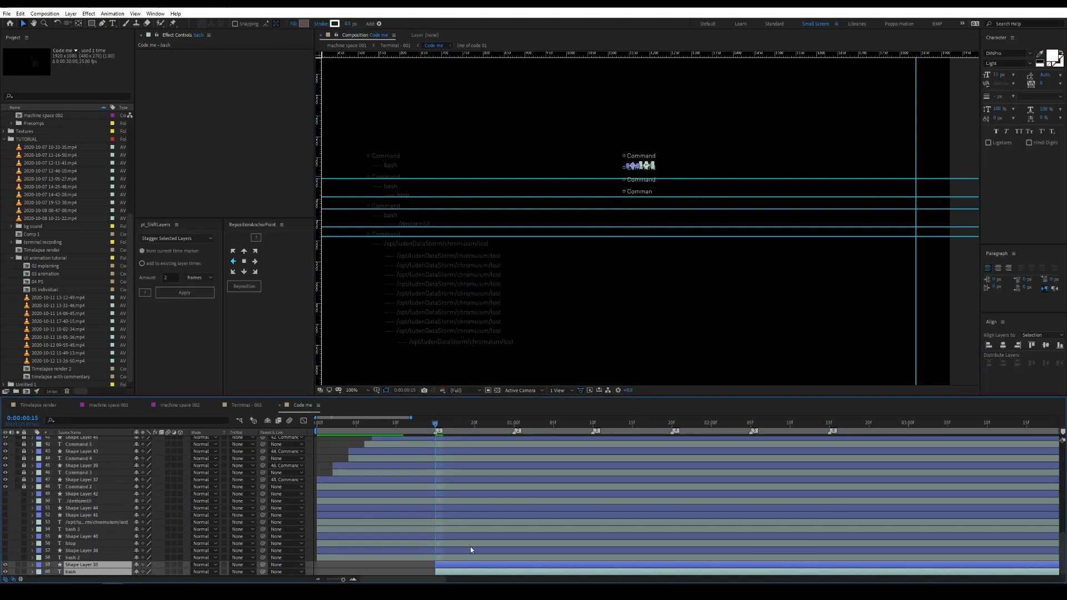
# Apply the recent text reveal preset to the first bash layer and the recent opacity preset to its dash
pyautogui.click(456, 572)
pyautogui.click(111, 13)
pyautogui.moveTo(139, 41)
pyautogui.click(272, 42)
pyautogui.click(460, 565)
pyautogui.click(111, 13)
pyautogui.click(272, 42)
pyautogui.press('u')
pyautogui.scroll(-1, 464, 570)
pyautogui.press('2')
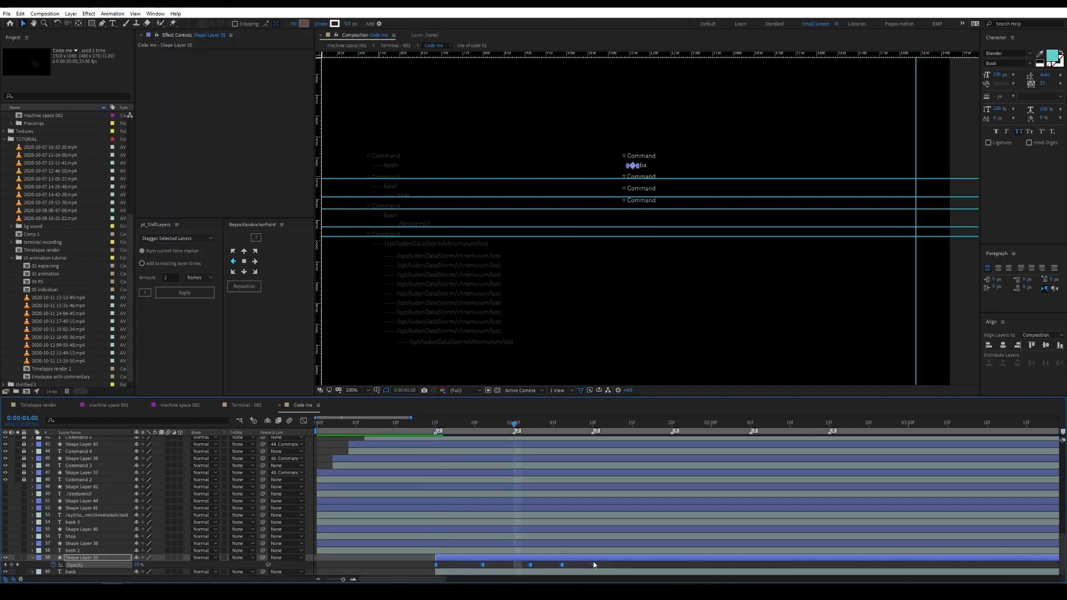
# Shorten the reveal keyframes of the first bash text and its dash to finish by 1:00, and preview them
pyautogui.click(513, 571)
pyautogui.press('u')
pyautogui.scroll(-1, 555, 571)
pyautogui.moveTo(591, 571); pyautogui.dragTo(514, 572)
pyautogui.click(538, 563)
pyautogui.click(33, 557)
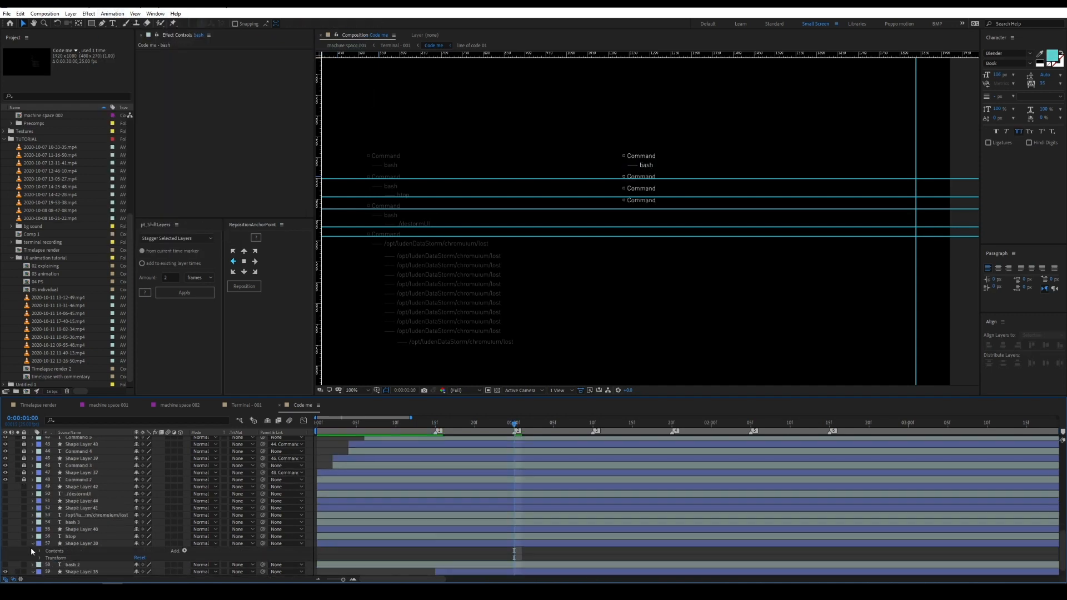
pyautogui.click(33, 556)
pyautogui.press('space')
pyautogui.press('space')
# Show bash 2 and its dash, start them at 1:00, and apply the recent text reveal and opacity presets
pyautogui.click(88, 558)
pyautogui.keyDown('shift'); pyautogui.click(83, 550); pyautogui.keyUp('shift')
pyautogui.click(6, 552)
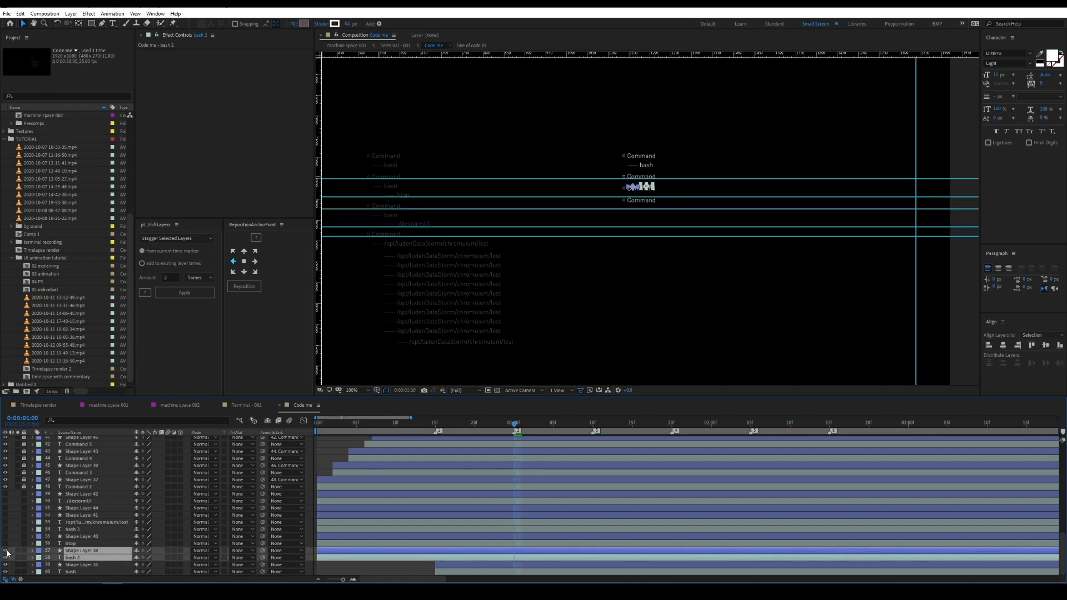
pyautogui.press('[')
pyautogui.click(490, 548)
pyautogui.click(535, 558)
pyautogui.click(112, 13)
pyautogui.moveTo(125, 42)
pyautogui.click(278, 44)
pyautogui.click(113, 13)
pyautogui.click(316, 51)
pyautogui.click(549, 551)
pyautogui.click(112, 13)
pyautogui.click(317, 51)
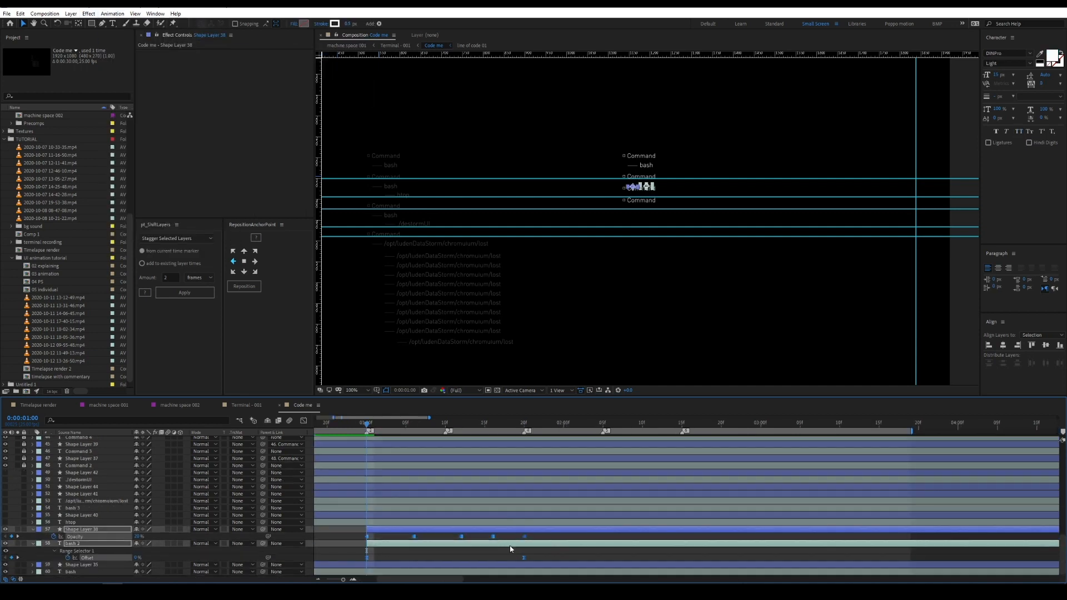
# Compress the Offset keyframes of bash 2 and the Opacity keyframes of its dash to about 9 frames
pyautogui.click(469, 561)
pyautogui.hscroll(-2, 467, 533)
pyautogui.moveTo(491, 424); pyautogui.dragTo(520, 425)
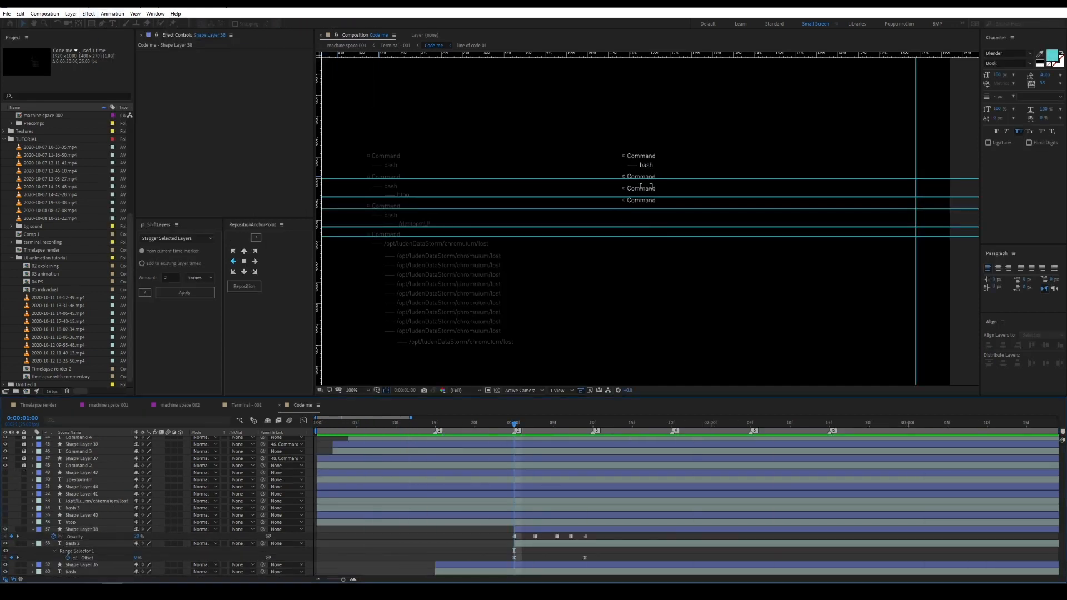
pyautogui.click(80, 544)
pyautogui.click(32, 544)
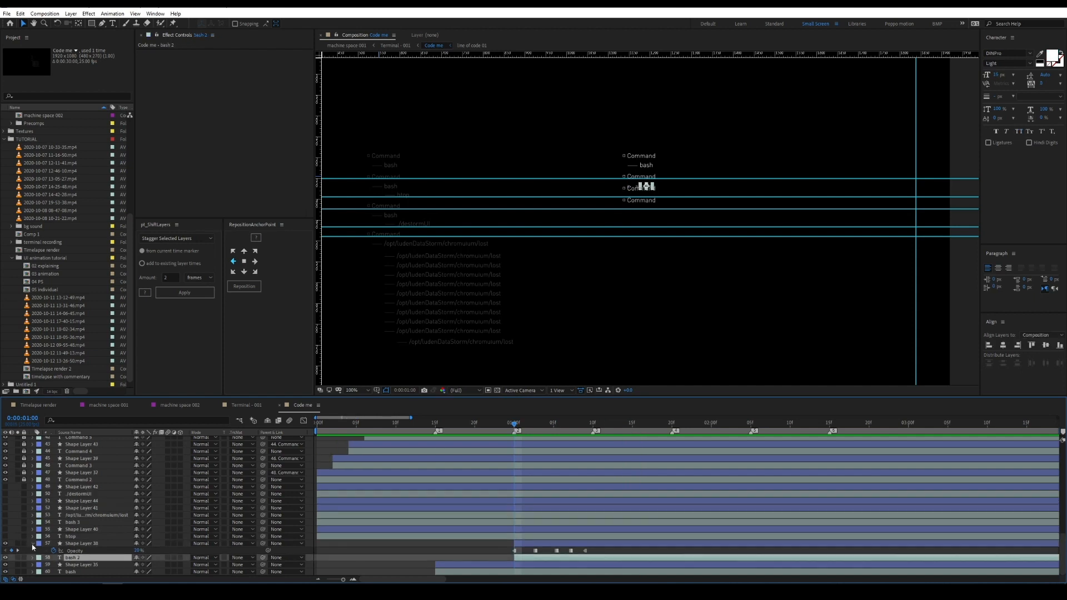
pyautogui.click(33, 544)
# Make the htop row visible and apply the recent text reveal preset to the remaining command text layers
pyautogui.click(70, 543)
pyautogui.moveTo(5, 543); pyautogui.dragTo(5, 536)
pyautogui.click(112, 13)
pyautogui.click(83, 527)
pyautogui.keyDown('ctrl'); pyautogui.click(84, 522); pyautogui.keyUp('ctrl')
pyautogui.keyDown('ctrl'); pyautogui.click(79, 500); pyautogui.keyUp('ctrl')
pyautogui.keyDown('ctrl'); pyautogui.click(78, 529); pyautogui.keyUp('ctrl')
pyautogui.click(112, 14)
pyautogui.click(269, 52)
# Apply the recent opacity preset to the dash shapes of htop, bash 3, ./destormUI and the /opt path
pyautogui.click(81, 536)
pyautogui.keyDown('ctrl'); pyautogui.click(82, 515); pyautogui.keyUp('ctrl')
pyautogui.keyDown('ctrl'); pyautogui.click(81, 508); pyautogui.keyUp('ctrl')
pyautogui.keyDown('ctrl'); pyautogui.click(82, 494); pyautogui.keyUp('ctrl')
pyautogui.click(113, 14)
pyautogui.moveTo(118, 46)
pyautogui.click(270, 43)
# Select the remaining command texts, including htop, with their dashes and start all of them at 1:00
pyautogui.click(84, 493)
pyautogui.keyDown('shift'); pyautogui.click(87, 537); pyautogui.keyUp('shift')
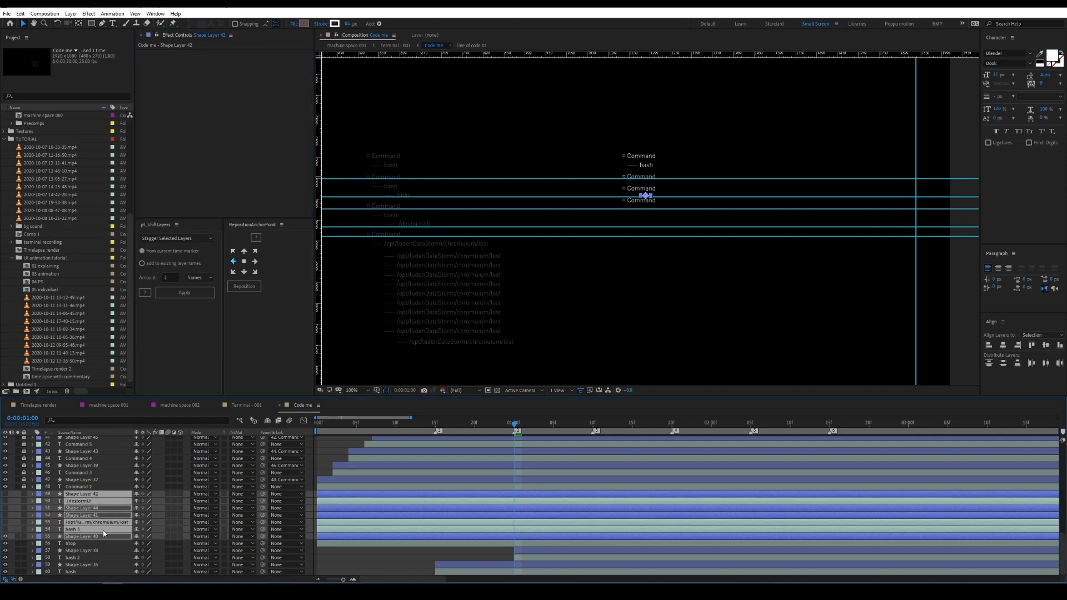
pyautogui.press('[')
pyautogui.click(74, 544)
pyautogui.hotkey('ctrl', 'z')
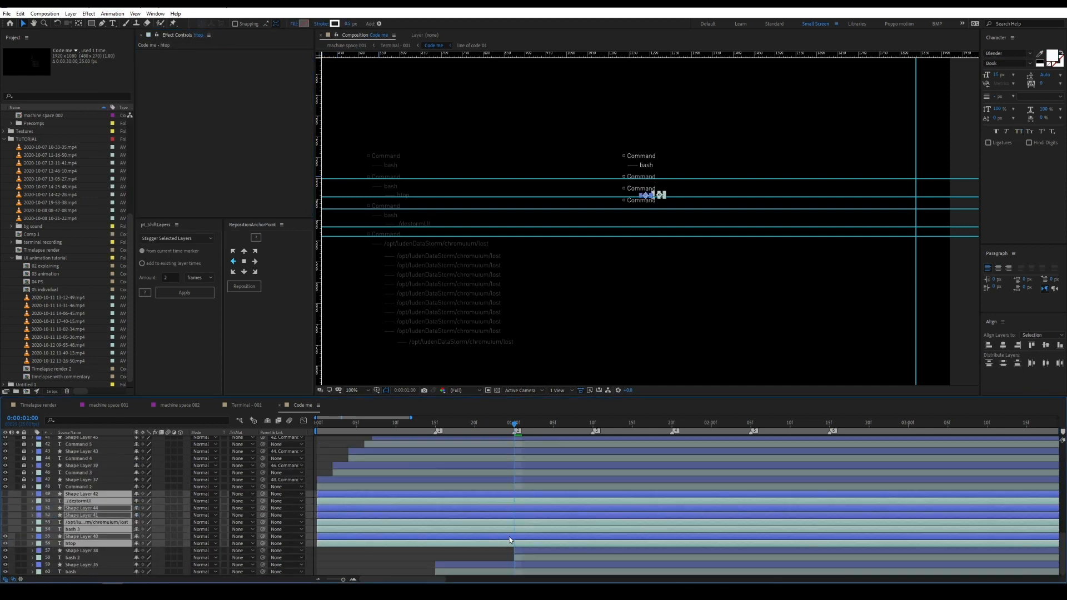
pyautogui.press('[')
# Reveal the keyframes of the remaining command texts and dashes and shorten them to about 9 frames
pyautogui.press('u')
pyautogui.press('`')
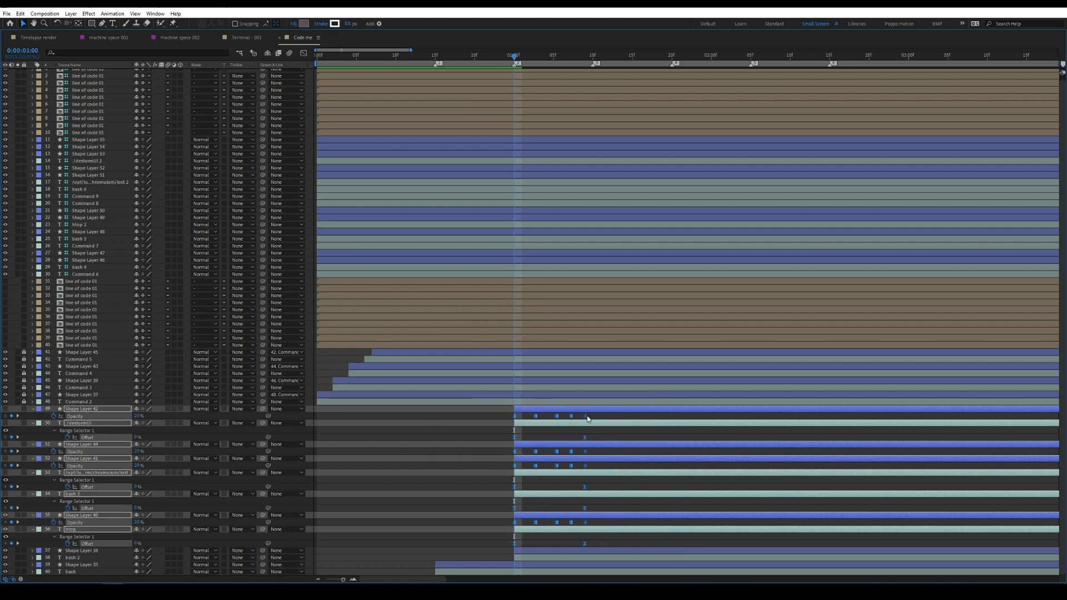
pyautogui.moveTo(592, 58); pyautogui.dragTo(514, 58)
pyautogui.press('u')
pyautogui.press('`')
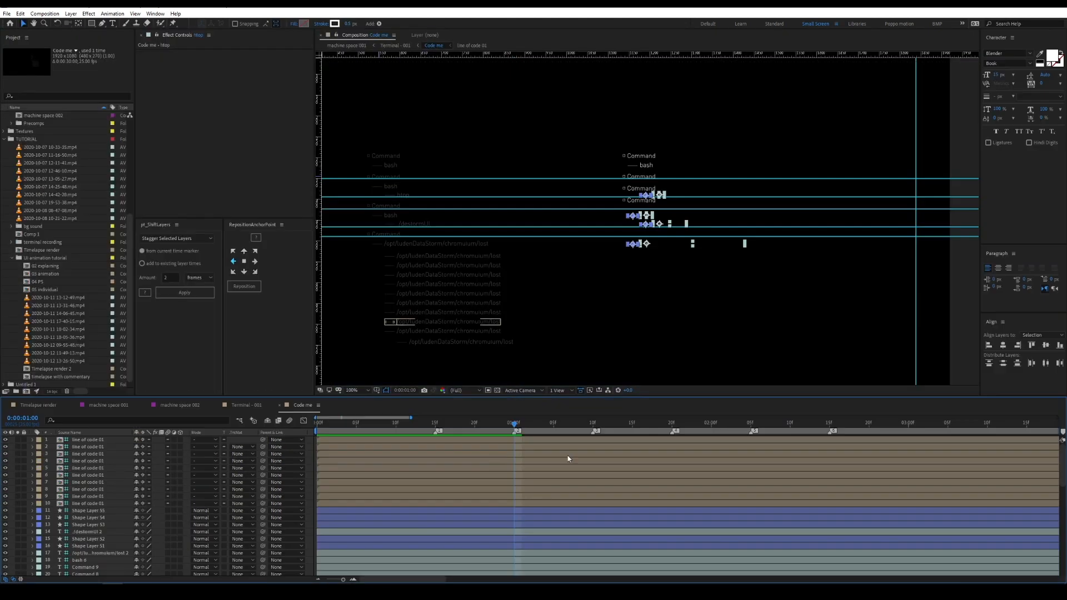
# Shift the htop text and its dash to start at the 1:10 marker
pyautogui.scroll(-10, 569, 457)
pyautogui.click(486, 524)
pyautogui.click(530, 556)
pyautogui.moveTo(501, 545); pyautogui.dragTo(520, 538)
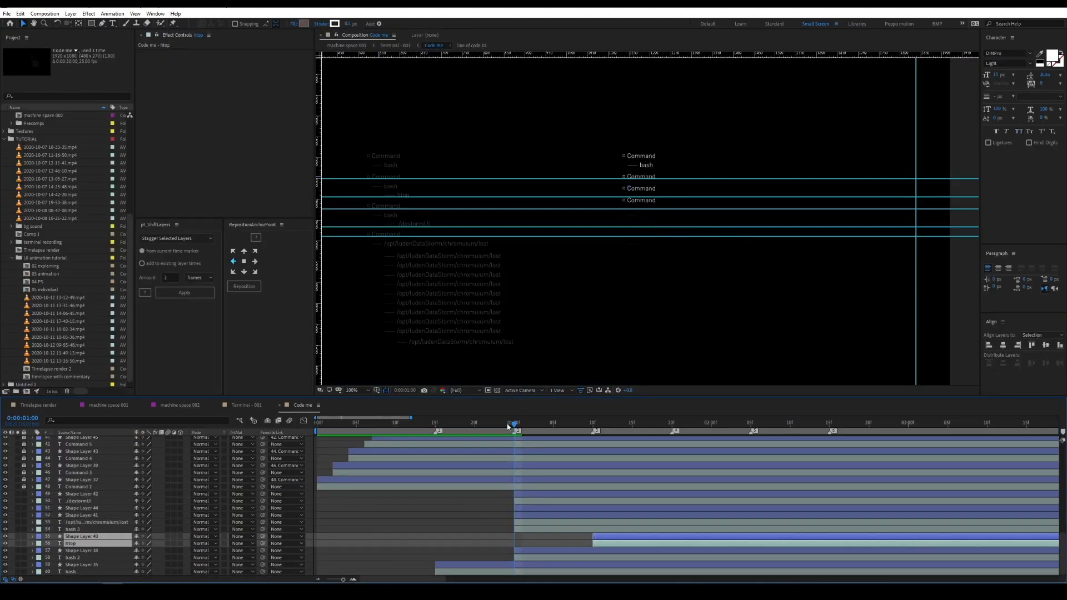
# Scrub through the command list animation up to 2:23 and clear the horizontal guides
pyautogui.moveTo(651, 433); pyautogui.dragTo(672, 431)
pyautogui.click(543, 529)
pyautogui.keyDown('shift'); pyautogui.click(542, 522); pyautogui.keyUp('shift')
pyautogui.press('F2')
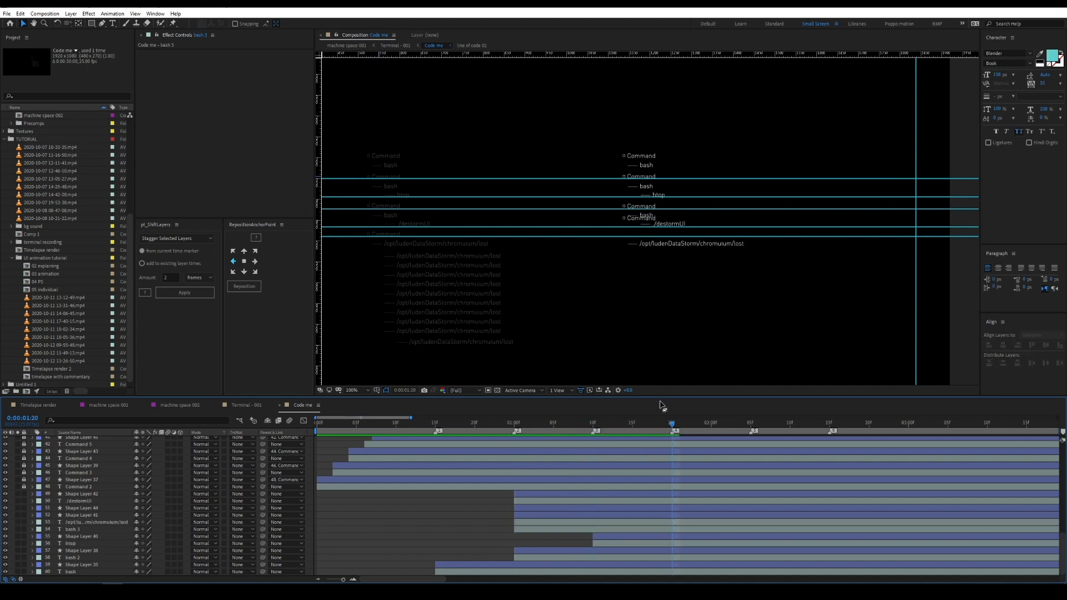
pyautogui.moveTo(899, 433); pyautogui.dragTo(893, 433)
pyautogui.click(643, 195)
pyautogui.click(517, 242)
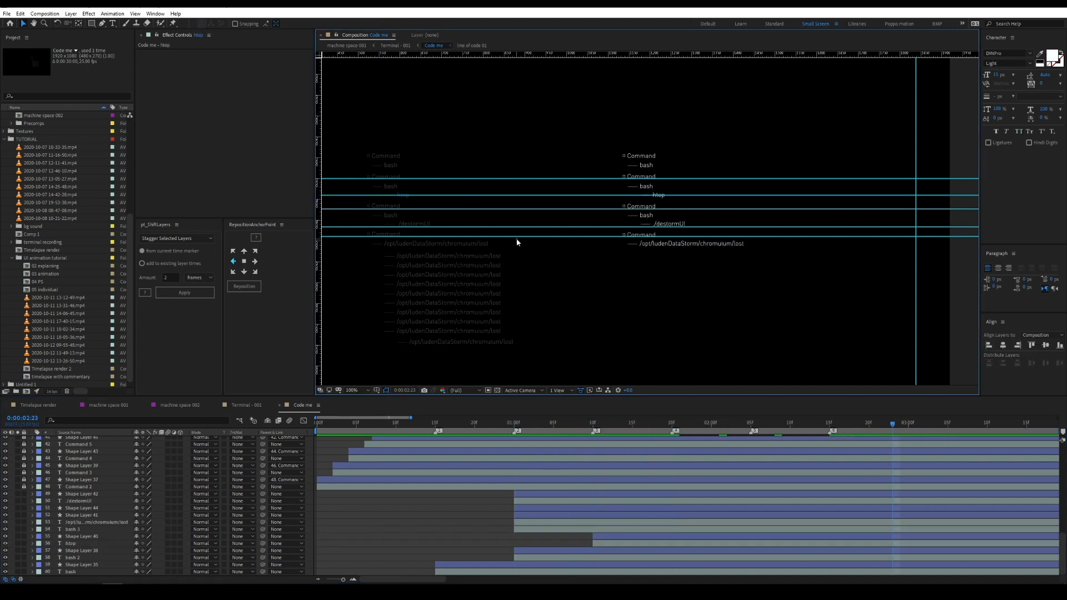
pyautogui.moveTo(560, 178); pyautogui.dragTo(559, 54)
pyautogui.moveTo(636, 191); pyautogui.dragTo(667, 198)
pyautogui.moveTo(667, 434); pyautogui.dragTo(572, 432)
# Place the dash layer directly above bash 3, start both at the 1:20 marker, and save the project
pyautogui.click(645, 215)
pyautogui.keyDown('shift'); pyautogui.click(633, 215); pyautogui.keyUp('shift')
pyautogui.moveTo(111, 515); pyautogui.dragTo(111, 526)
pyautogui.moveTo(562, 528); pyautogui.dragTo(698, 526)
pyautogui.hotkey('ctrl', 's')
pyautogui.click(657, 525)
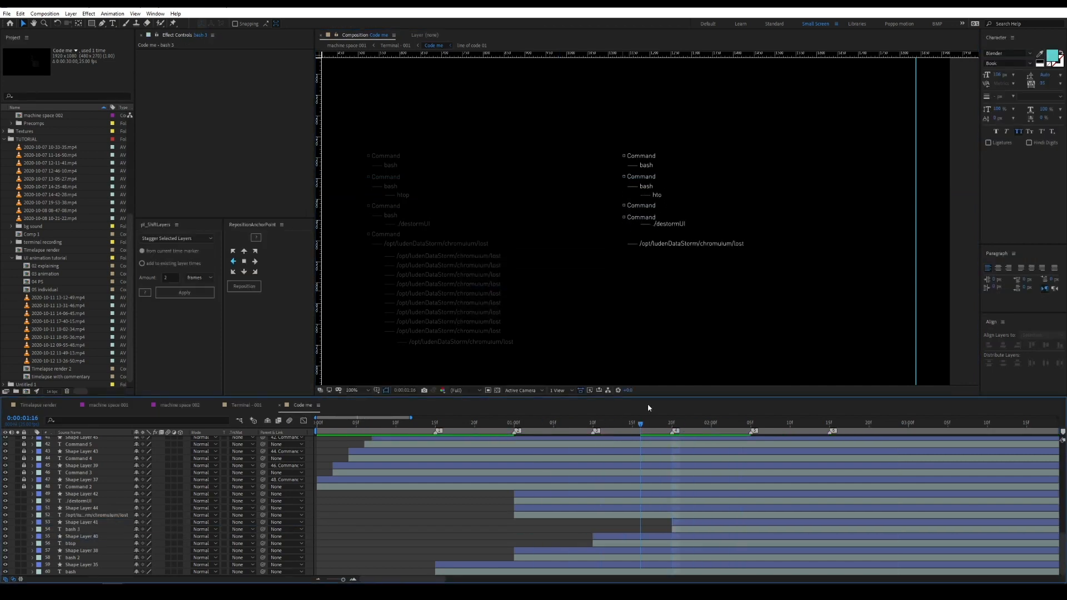
# Shift the ./destormUI text and its dash to start at the 2:05 marker
pyautogui.click(668, 224)
pyautogui.keyDown('shift'); pyautogui.click(644, 224); pyautogui.keyUp('shift')
pyautogui.click(750, 423)
pyautogui.moveTo(584, 497); pyautogui.dragTo(821, 495)
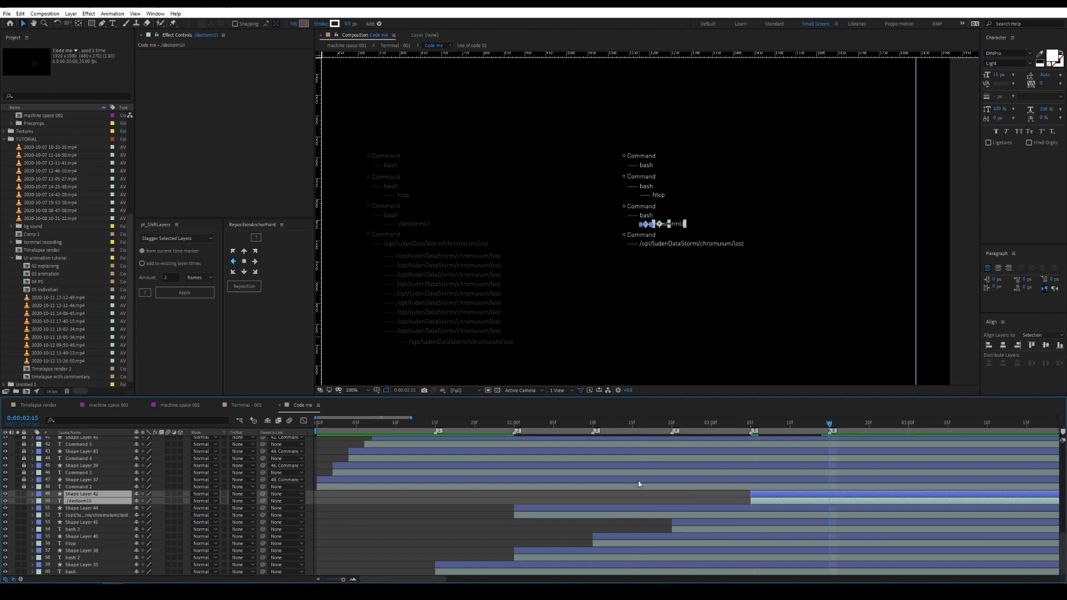
# Start the /opt path text and its dash at the 2:15 marker, save, and preview the list from the beginning
pyautogui.click(691, 243)
pyautogui.keyDown('shift'); pyautogui.click(633, 243); pyautogui.keyUp('shift')
pyautogui.moveTo(705, 511); pyautogui.dragTo(1021, 492)
pyautogui.hotkey('ctrl', 's')
pyautogui.click(776, 493)
pyautogui.moveTo(808, 424); pyautogui.dragTo(276, 430)
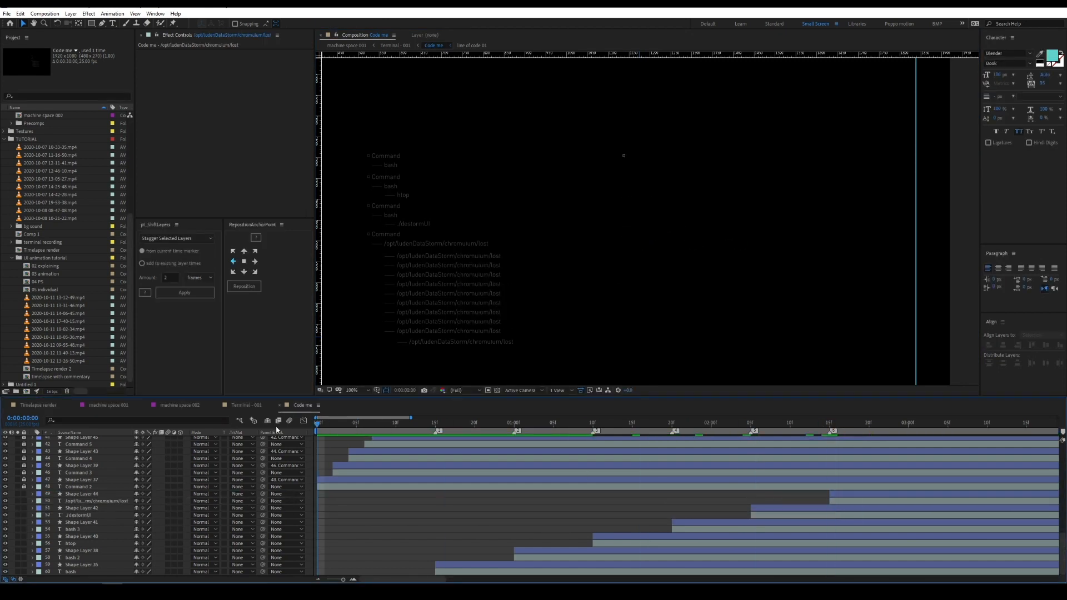
pyautogui.press('space')
# Preview Terminal - 001, mask the Code me layer with a rectangle around the Command panel, and save the project
pyautogui.click(395, 45)
pyautogui.moveTo(424, 424); pyautogui.dragTo(314, 425)
pyautogui.press('space')
pyautogui.press('space')
pyautogui.scroll(-10, 116, 502)
pyautogui.click(91, 24)
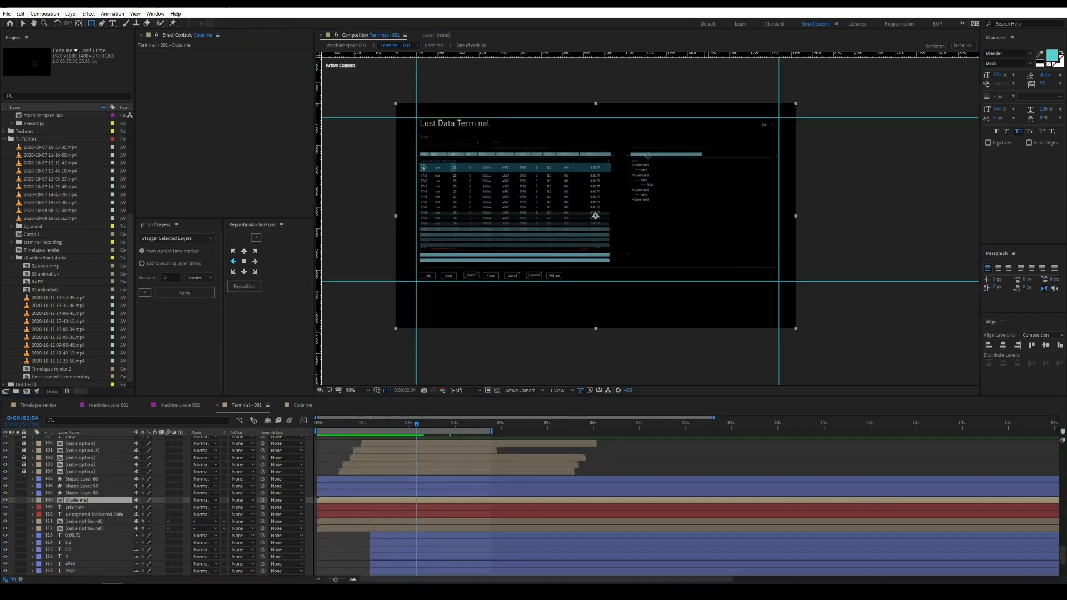
pyautogui.moveTo(626, 160); pyautogui.dragTo(779, 281)
pyautogui.hotkey('ctrl', 's')
# Delay the Code me layer to start at about 1.3 seconds in Terminal - 001 and preview the timing
pyautogui.click(339, 504)
pyautogui.moveTo(339, 501); pyautogui.dragTo(392, 503)
pyautogui.click(385, 423)
pyautogui.press('space')
pyautogui.moveTo(385, 424); pyautogui.dragTo(376, 428)
pyautogui.moveTo(459, 500); pyautogui.dragTo(451, 500)
pyautogui.press('space')
pyautogui.press('space')
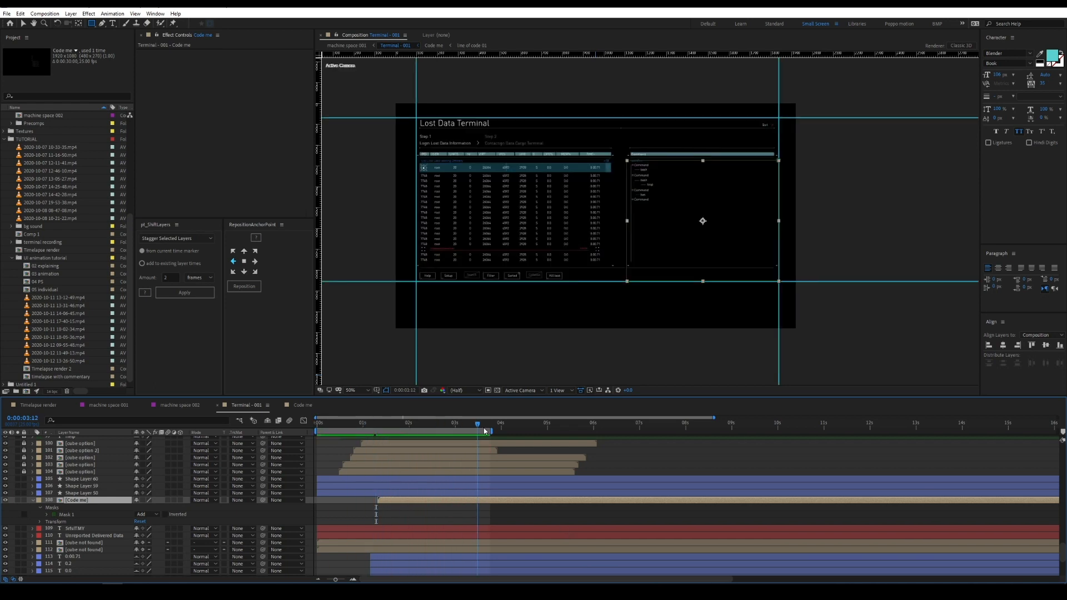
# Move the Quit button and Unreported Delivered Data row layers to the top of the stack, solo them, and save the project
pyautogui.press('Home')
pyautogui.moveTo(619, 234); pyautogui.dragTo(401, 271)
pyautogui.keyDown('ctrl'); pyautogui.click(65, 492); pyautogui.keyUp('ctrl')
pyautogui.moveTo(66, 491); pyautogui.dragTo(78, 442)
pyautogui.click(5, 482)
pyautogui.click(382, 509)
pyautogui.hotkey('ctrl', 's')
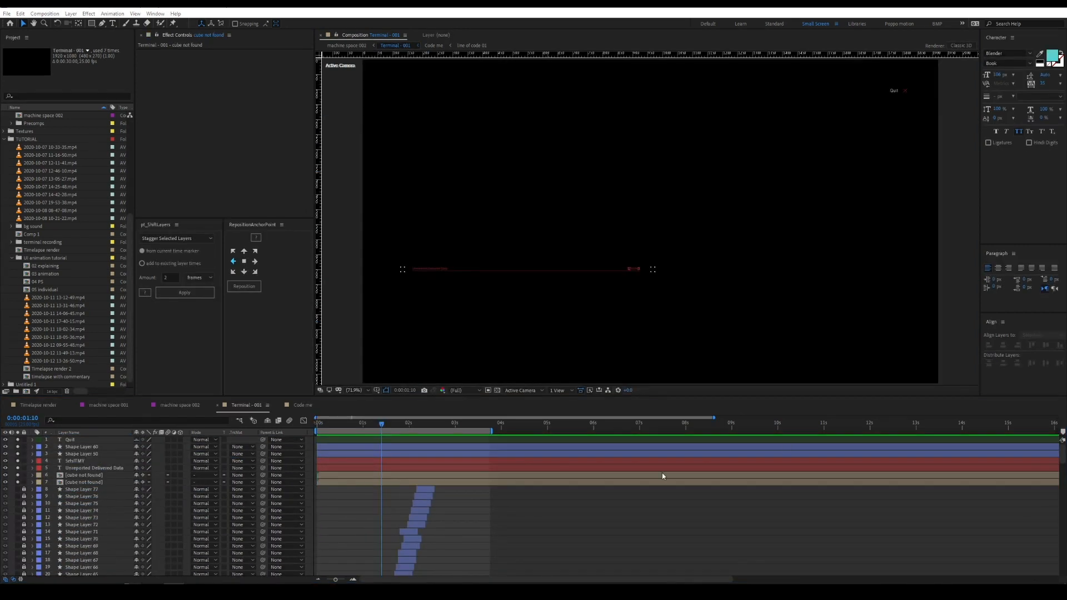
# Add position keyframes to both cube not found layers at the start and about 10 frames in
pyautogui.scroll(1, 640, 305)
pyautogui.moveTo(726, 315); pyautogui.dragTo(644, 296)
pyautogui.click(778, 238)
pyautogui.keyDown('shift'); pyautogui.click(431, 238); pyautogui.keyUp('shift')
pyautogui.click(255, 400)
pyautogui.press('Home')
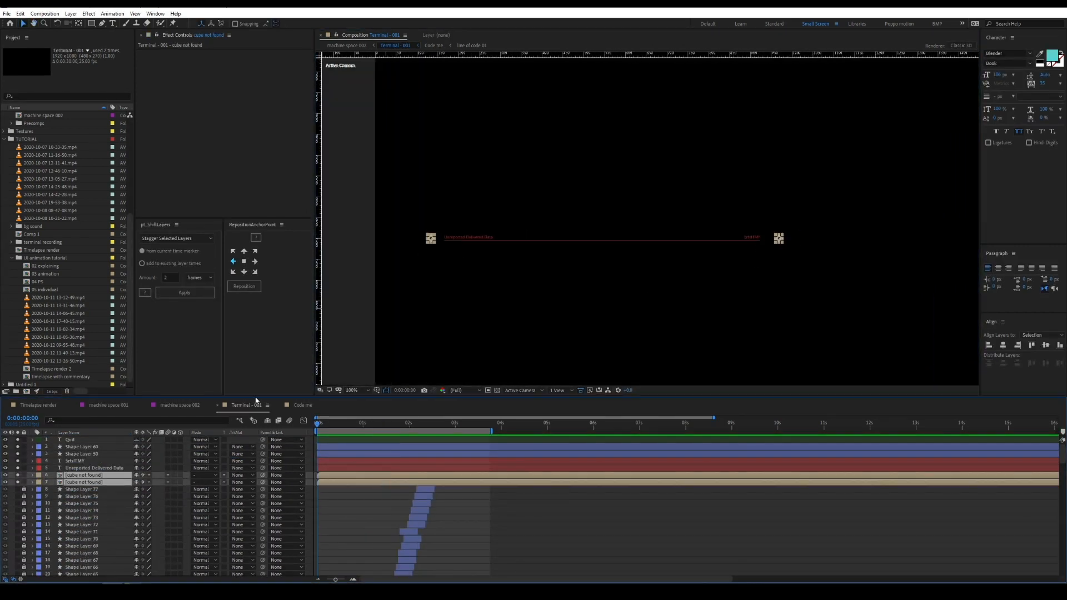
pyautogui.press('p')
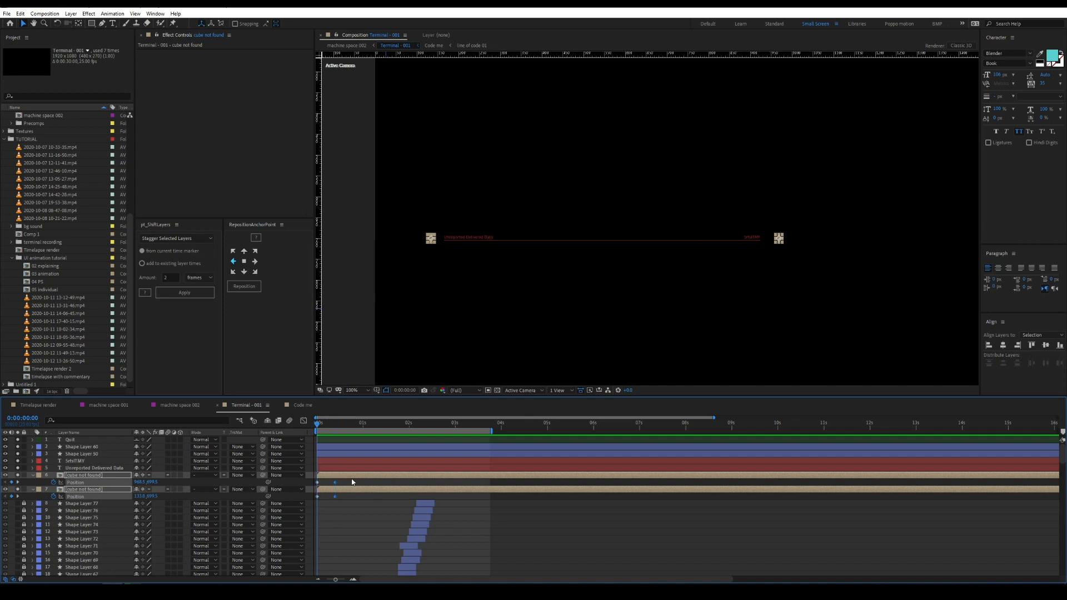
# Start both cube not found layers at the red line's middle so they spread outward, and ease their position keyframes
pyautogui.click(351, 476)
pyautogui.moveTo(778, 238); pyautogui.dragTo(598, 244)
pyautogui.click(324, 490)
pyautogui.hotkey('ctrl', 'v')
pyautogui.moveTo(351, 480); pyautogui.dragTo(292, 502)
pyautogui.press('F9')
pyautogui.hotkey('shift', 'F3')
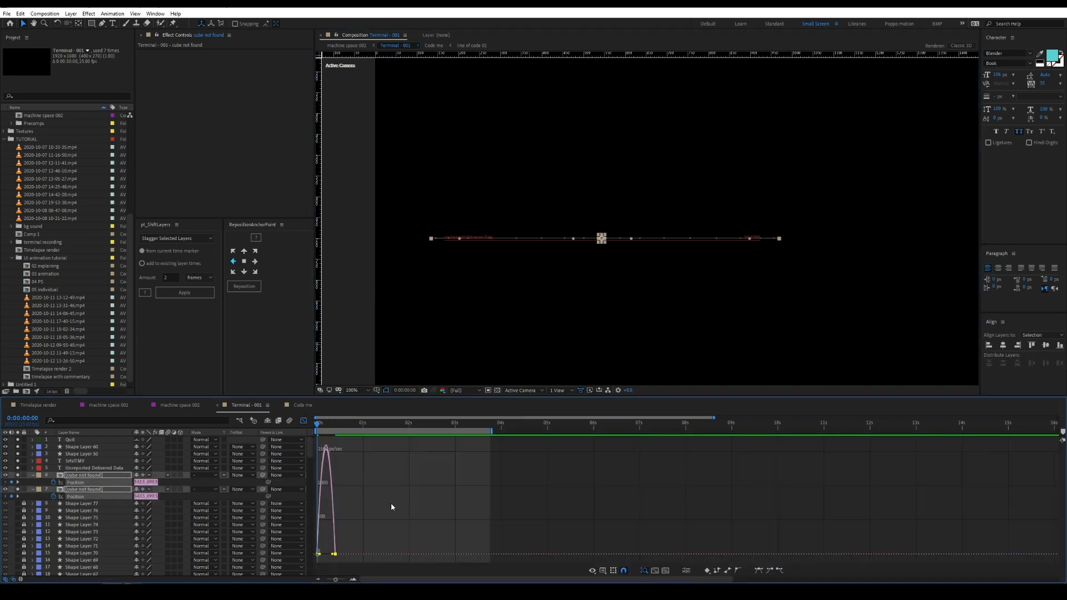
# Extend the spreading animation of both cube not found layers to end at about 0.6 seconds, and save the project
pyautogui.hotkey('shift', 'F3')
pyautogui.click(135, 14)
pyautogui.click(344, 245)
pyautogui.click(376, 515)
pyautogui.moveTo(328, 479); pyautogui.dragTo(350, 500)
pyautogui.moveTo(335, 496); pyautogui.dragTo(344, 496)
pyautogui.click(367, 512)
pyautogui.hotkey('ctrl', 's')
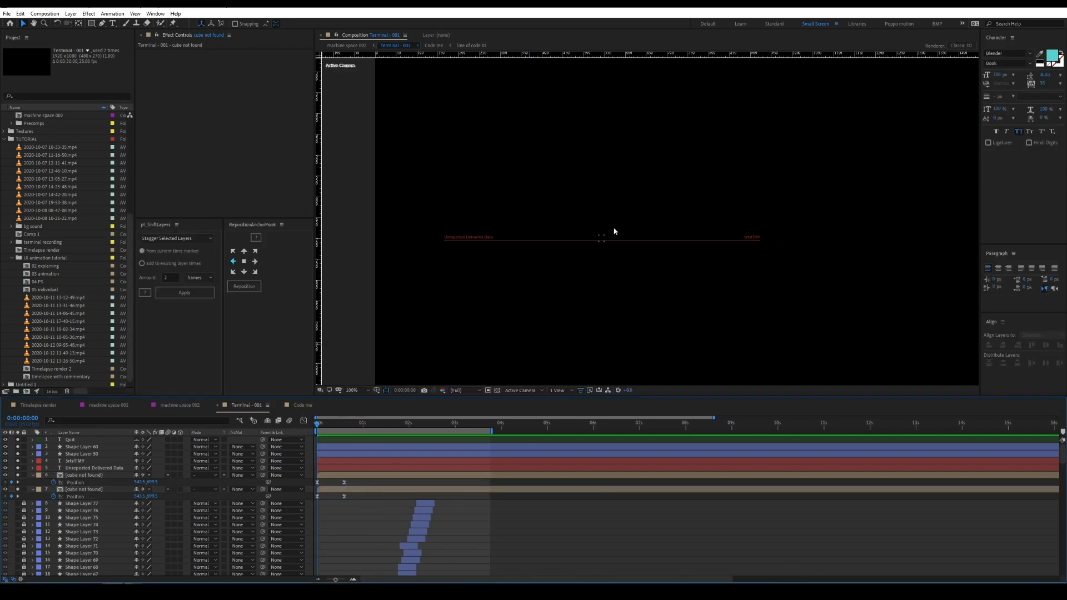
# Anchor the red line at its lower-left end, animate its horizontal scale from 0 to 100% over 20 frames with easing, and place it below the text layers
pyautogui.click(445, 240)
pyautogui.scroll(1, 439, 240)
pyautogui.press('space')
pyautogui.click(233, 272)
pyautogui.click(244, 286)
pyautogui.press('s')
pyautogui.moveTo(66, 447); pyautogui.dragTo(56, 477)
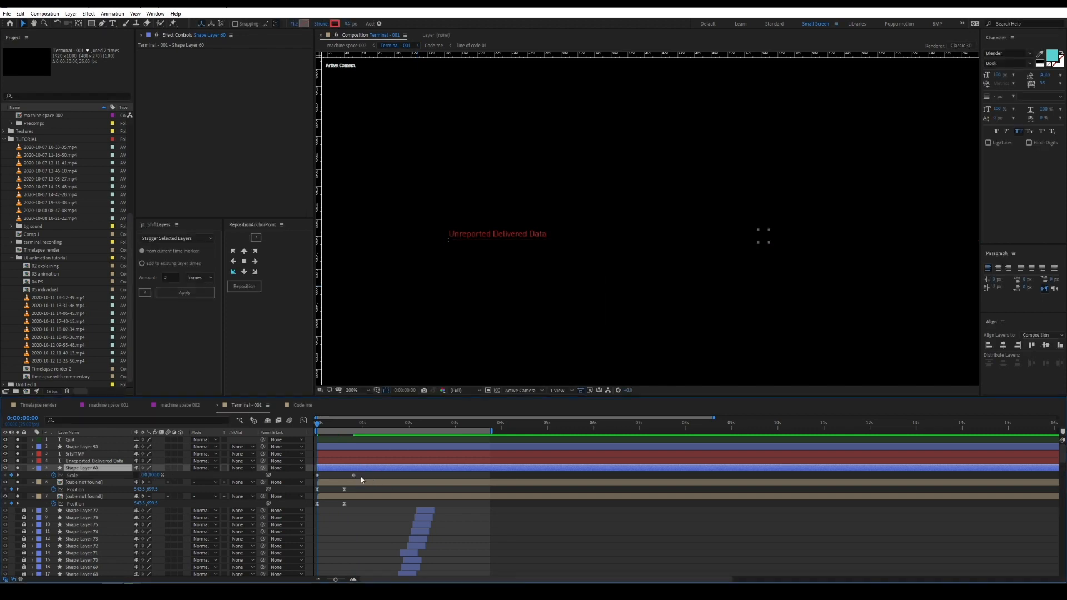
pyautogui.hotkey('shift', 'F3')
pyautogui.click(303, 421)
# Animate the Unreported Delivered Data text rising from slightly below while fading in from 0% opacity over 20 frames, with eased keyframes
pyautogui.hotkey('ctrl', 'Up')
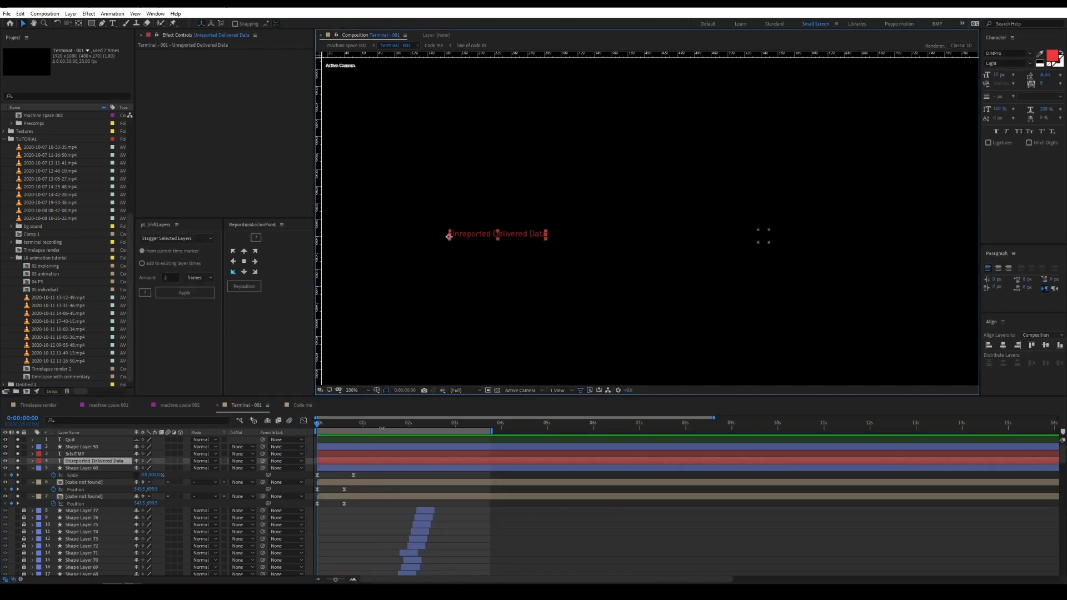
pyautogui.press('u')
pyautogui.click(12, 468)
pyautogui.click(12, 475)
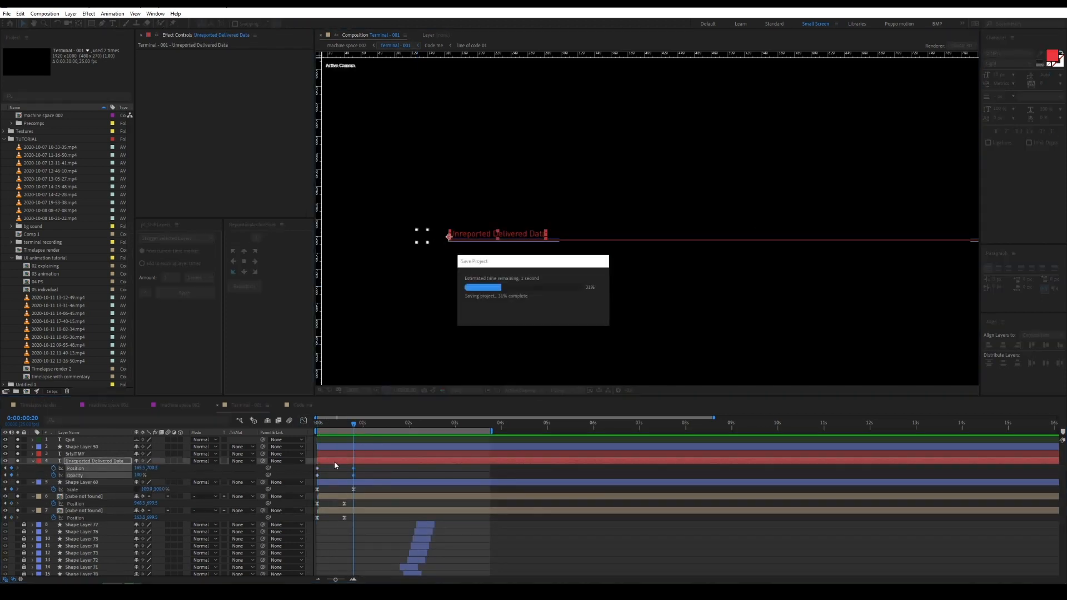
pyautogui.press('Home')
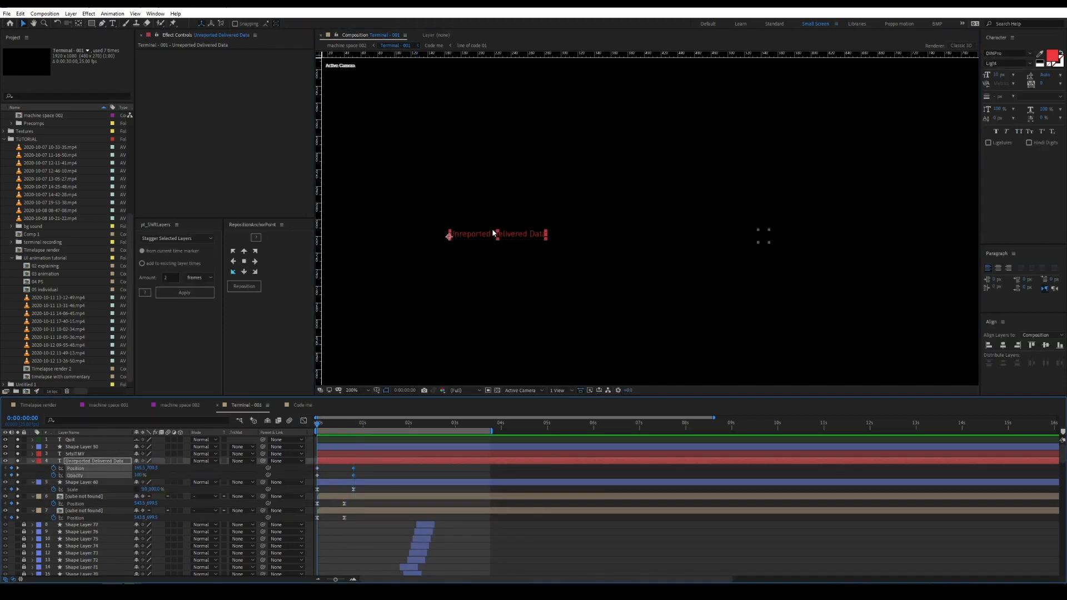
pyautogui.press('F9')
pyautogui.hotkey('shift', 'F3')
pyautogui.hotkey('shift', 'F3')
# Delay the Unreported Delivered Data text to start at about 0.4 seconds and preview it from the beginning
pyautogui.click(353, 423)
pyautogui.moveTo(351, 455); pyautogui.dragTo(369, 455)
pyautogui.press('Home')
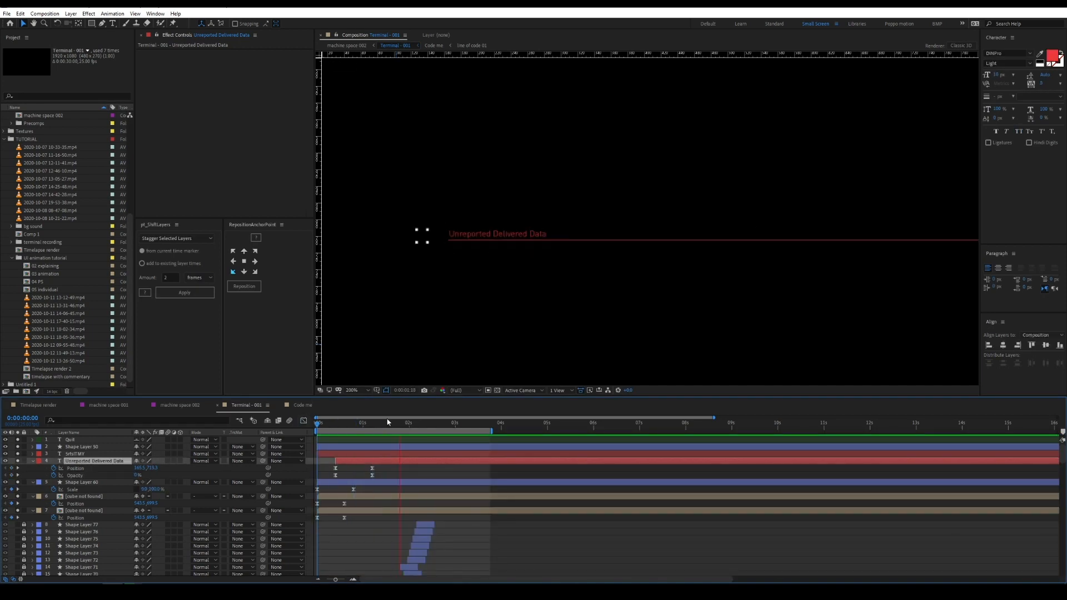
# Duplicate the animated red line, start the copy at about 1.2 seconds, and thicken its stroke to 2 px
pyautogui.hotkey('ctrl', 'v')
pyautogui.press('k')
pyautogui.press('k')
pyautogui.press('k')
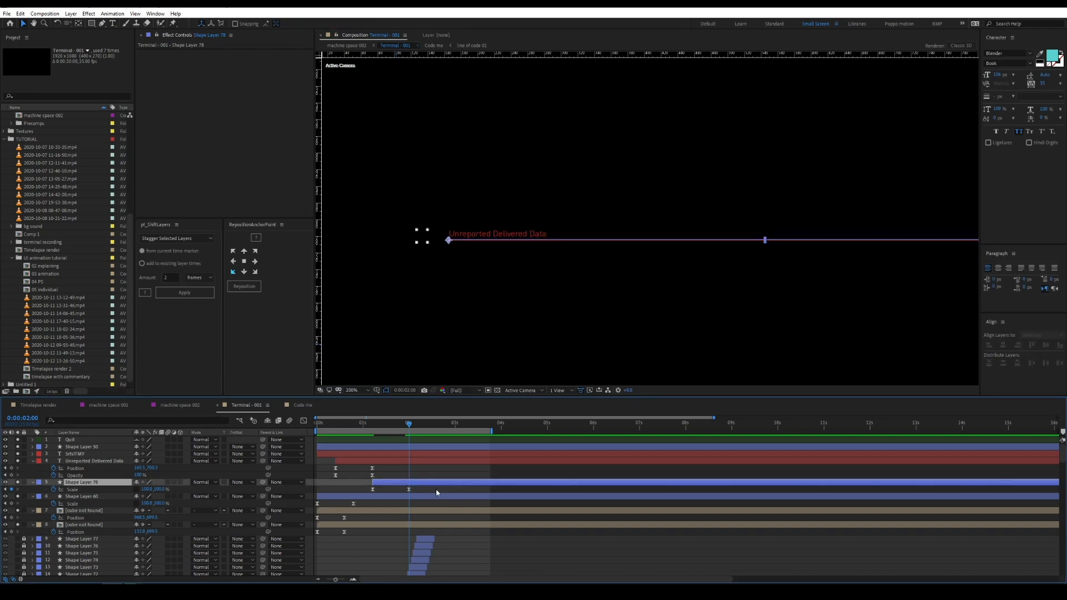
pyautogui.scroll(4, 864, 240)
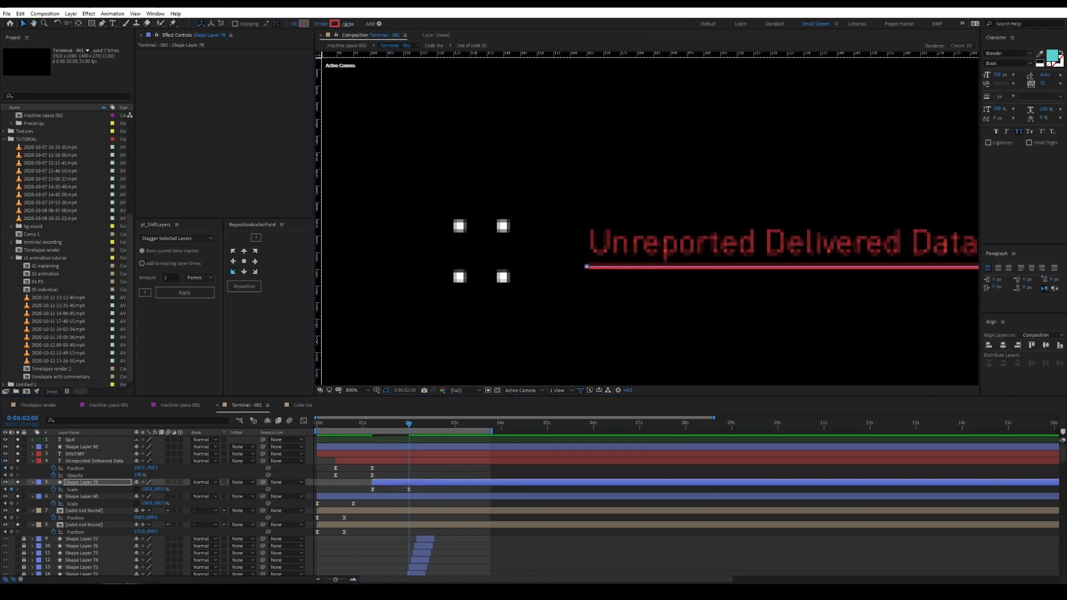
# Add a loopOut() expression to the thicker line's scale and preview the repeating sweep
pyautogui.scroll(-6, 611, 239)
pyautogui.keyDown('alt'); pyautogui.click(54, 489); pyautogui.keyUp('alt')
pyautogui.write('loopOut(')
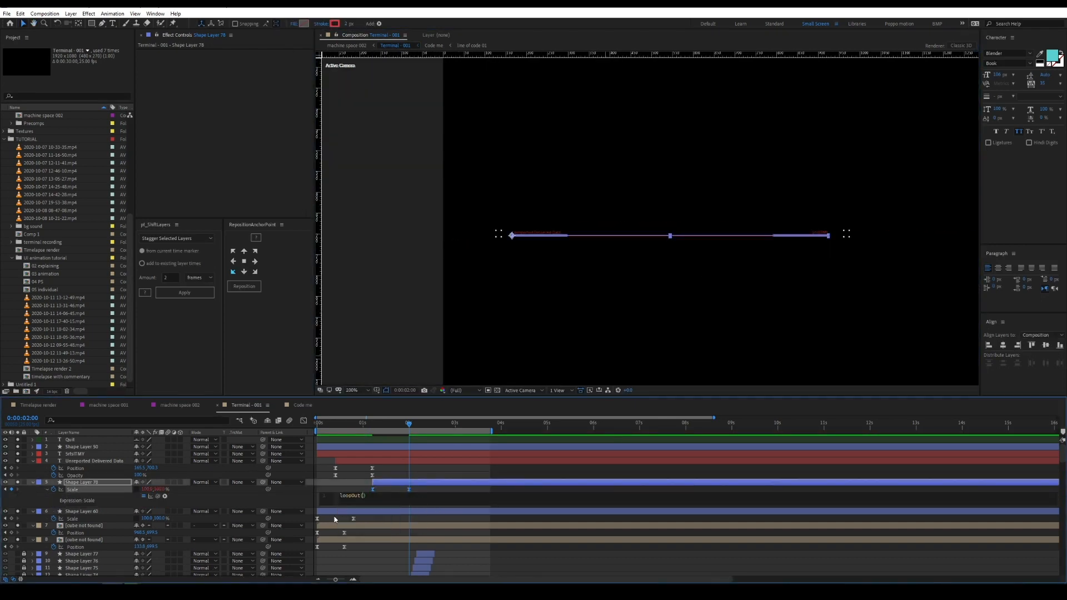
pyautogui.click(348, 425)
pyautogui.press('space')
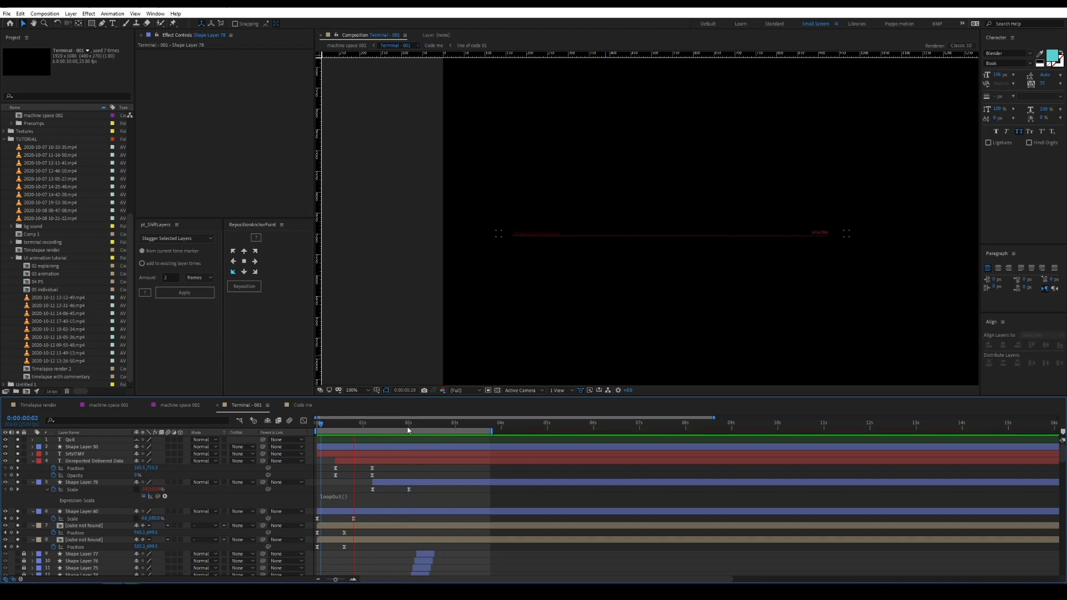
# Collapse the looping line layer's properties and rename the layer Checker
pyautogui.click(33, 483)
pyautogui.click(95, 466)
pyautogui.write('Checker')
pyautogui.press('Return')
# Delay the red line and Unreported Delivered Data text to about 0.4 seconds and Checker to 1:14, previewing the timing
pyautogui.click(91, 462)
pyautogui.press('Home')
pyautogui.click(491, 502)
pyautogui.moveTo(340, 424); pyautogui.dragTo(328, 425)
pyautogui.click(76, 475)
pyautogui.keyDown('shift'); pyautogui.click(89, 461); pyautogui.keyUp('shift')
pyautogui.press('F2')
pyautogui.press('space')
pyautogui.moveTo(369, 462)
pyautogui.mouseDown()
pyautogui.moveTo(386, 462)
pyautogui.moveTo(348, 461)
pyautogui.mouseUp()
pyautogui.click(338, 425)
pyautogui.click(409, 425)
# Start the red code text at the line's right end at 1:14, apply a recent text animation preset, and preview it
pyautogui.click(431, 453)
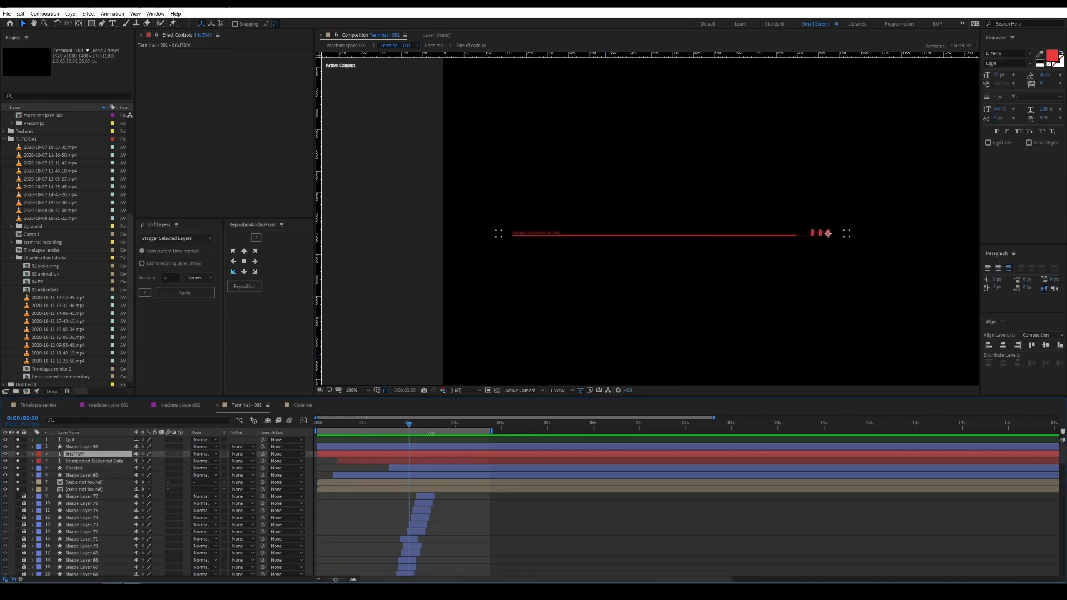
pyautogui.click(112, 13)
pyautogui.moveTo(167, 41)
pyautogui.click(277, 42)
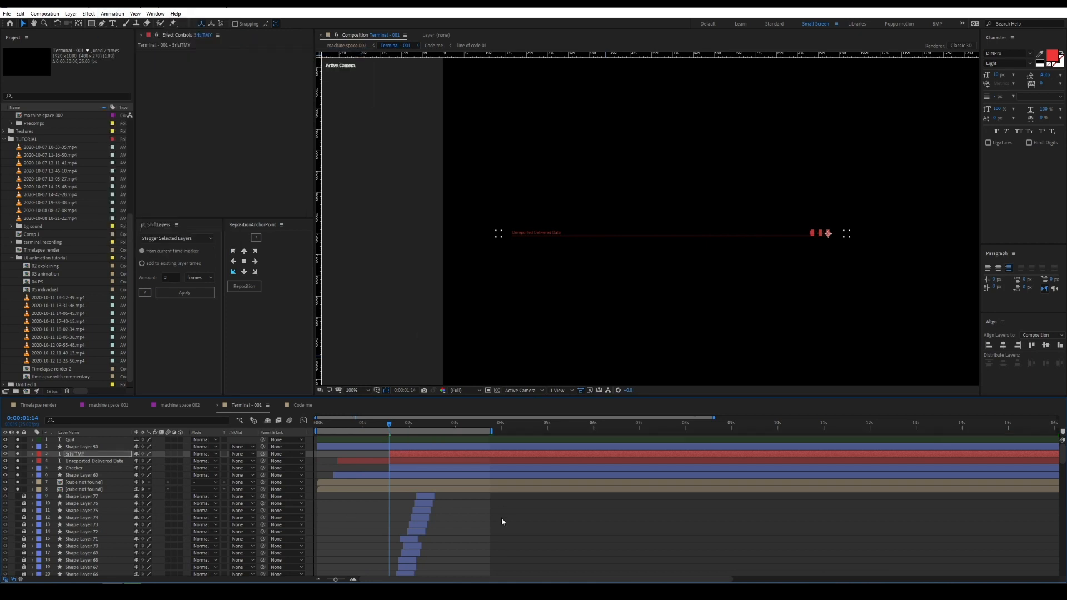
pyautogui.press('u')
pyautogui.press('space')
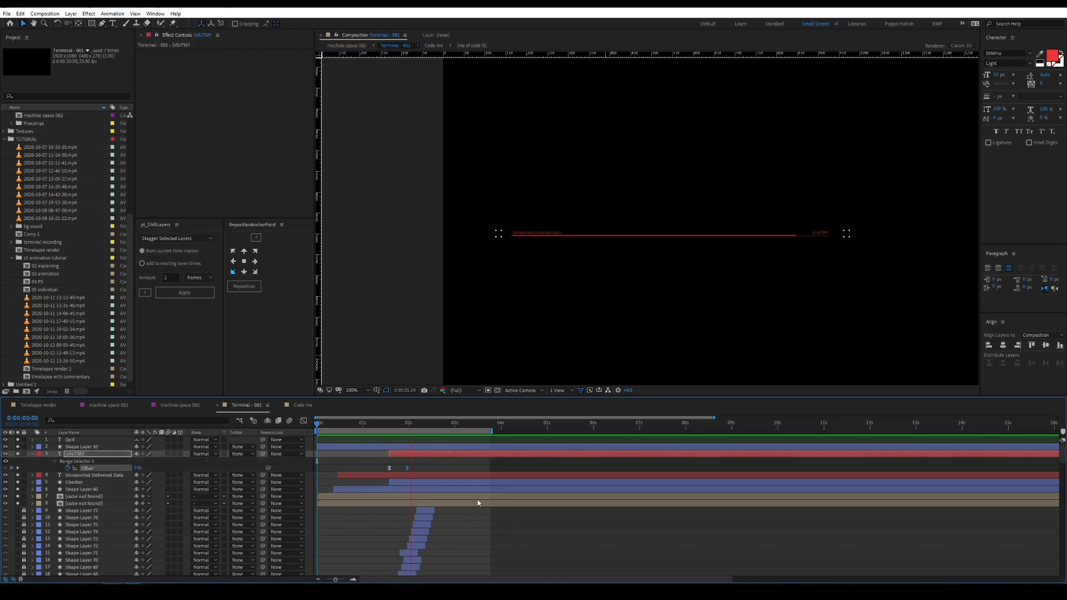
# Split the code text layer at 2:01 and change the continuing segment's text to DLM339
pyautogui.hotkey('ctrl', 'shift', 'd')
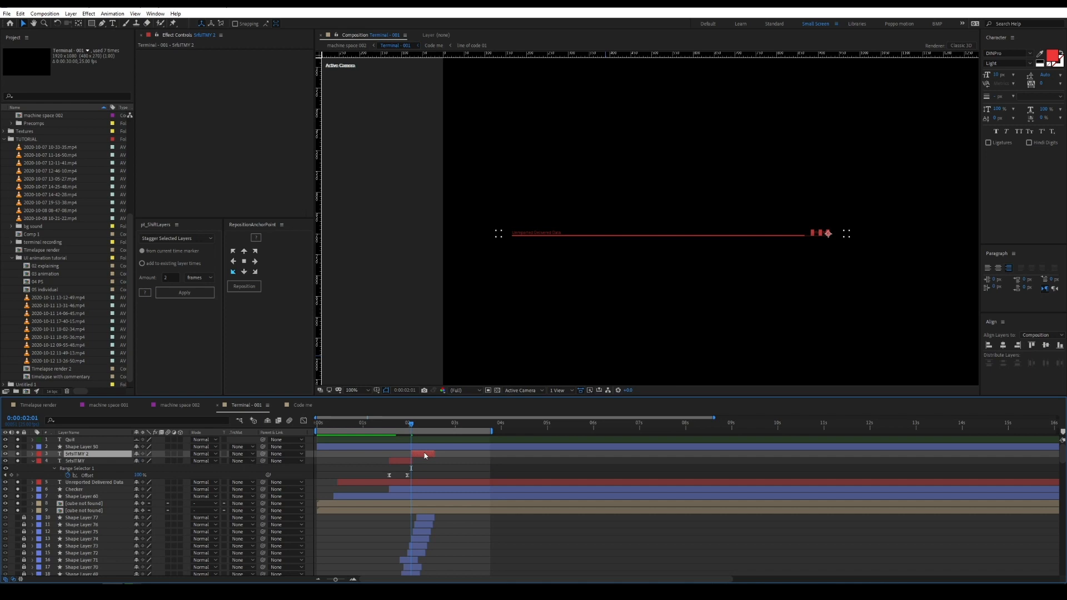
pyautogui.hotkey('ctrl', 't')
pyautogui.click(442, 427)
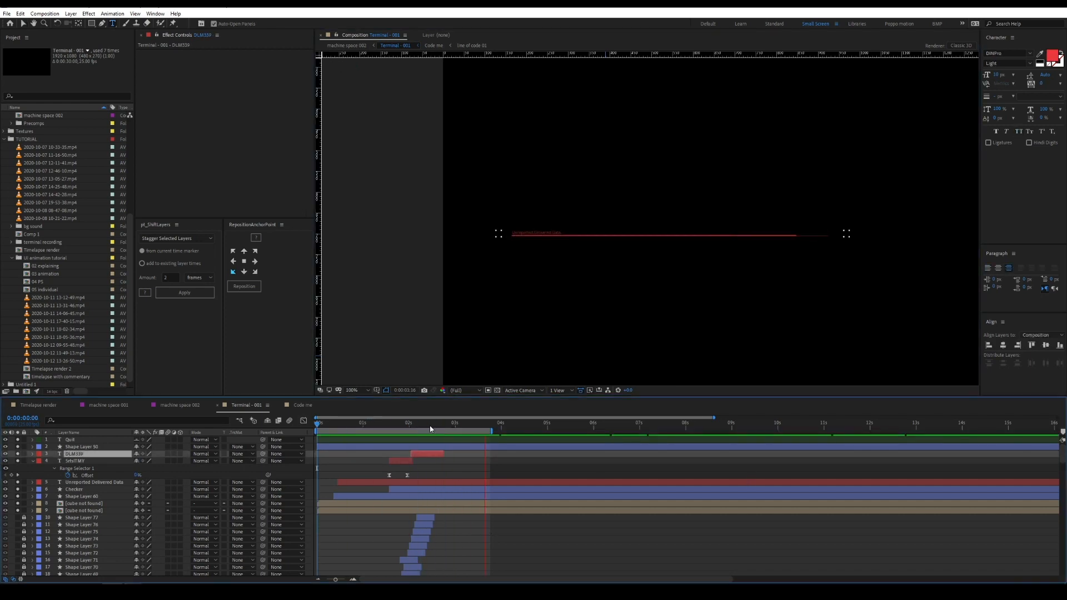
# Split off another code text segment at about 2.7 seconds and change its text to a new code ending in T3
pyautogui.hotkey('ctrl', 'shift', 'd')
pyautogui.moveTo(443, 425); pyautogui.dragTo(496, 453)
pyautogui.write('T3')
pyautogui.click(133, 529)
# Add a further code text segment starting at about 3.4 seconds, change its text to IRLK0j1Ma, and preview the sequence
pyautogui.click(465, 453)
pyautogui.hotkey('ctrl', 'd')
pyautogui.click(486, 428)
pyautogui.doubleClick(484, 455)
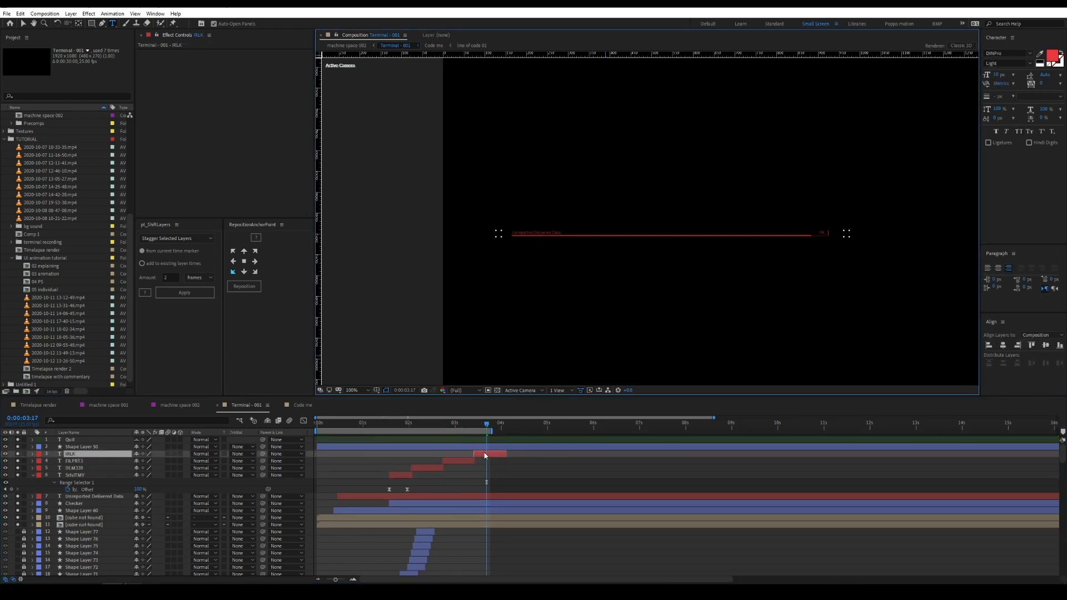
pyautogui.write('IRLK0j1Ma')
pyautogui.click(486, 427)
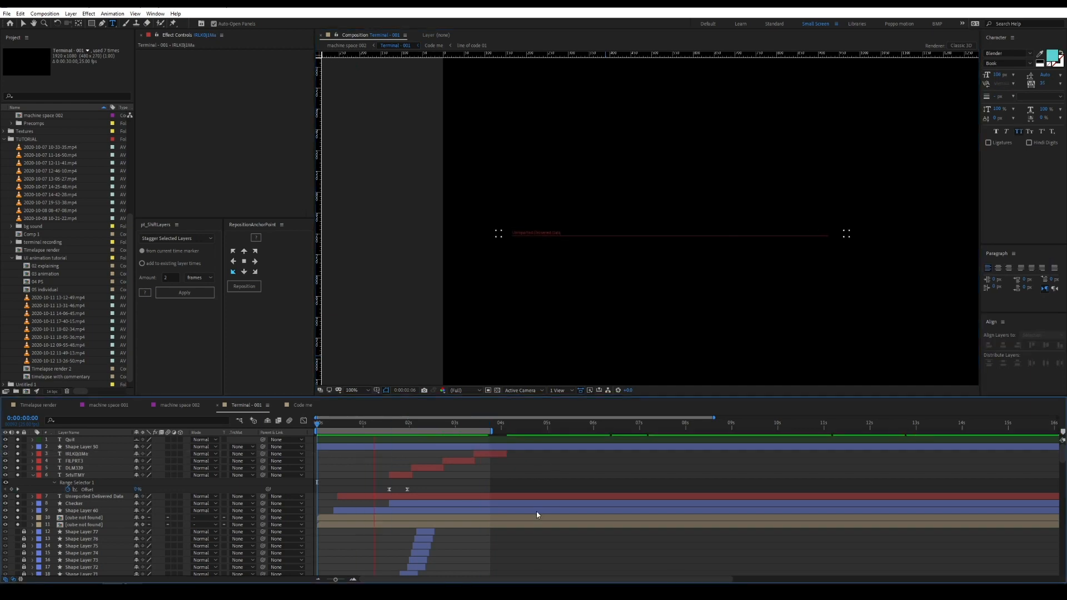
pyautogui.press('space')
pyautogui.press('u')
# Precompose the Quit text and red X as quit btn, and move the Terminal - 001 composition into the Precomps folder
pyautogui.moveTo(798, 217); pyautogui.dragTo(389, 312)
pyautogui.scroll(2, 762, 220)
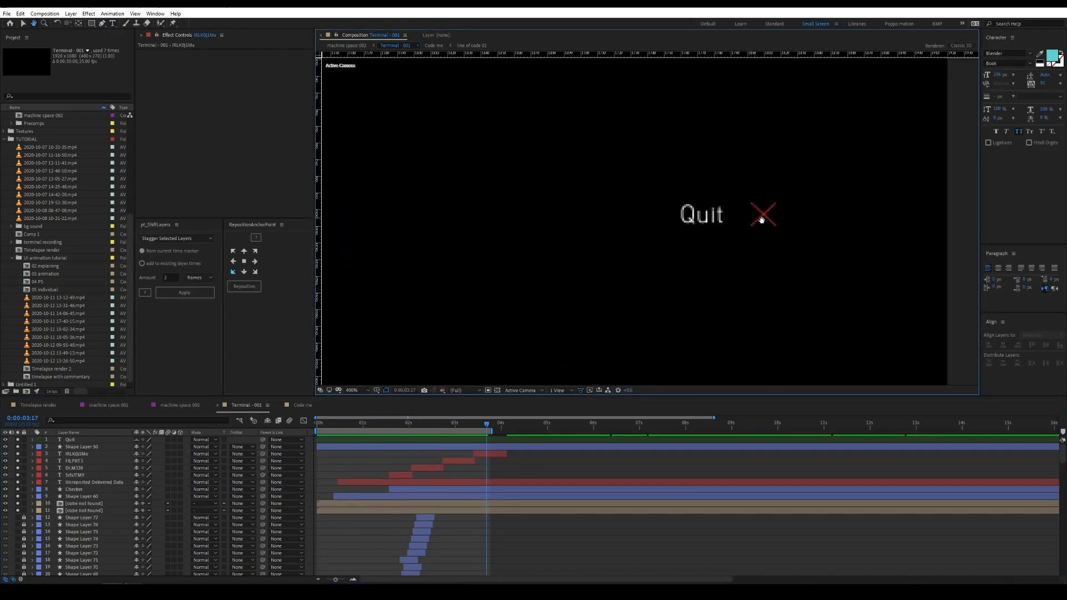
pyautogui.moveTo(761, 220); pyautogui.dragTo(666, 212)
pyautogui.click(317, 424)
pyautogui.press('v')
pyautogui.click(81, 446)
pyautogui.keyDown('shift'); pyautogui.click(78, 439); pyautogui.keyUp('shift')
pyautogui.hotkey('ctrl', 'shift', 'c')
pyautogui.write('quit btn')
pyautogui.press('Return')
pyautogui.click(4, 298)
pyautogui.moveTo(47, 249); pyautogui.dragTo(28, 115)
# Mask the quit btn layer with a rectangle around the Quit text and red X
pyautogui.press('q')
pyautogui.moveTo(572, 181); pyautogui.dragTo(704, 233)
# Make quit btn a 3D layer with position keyframes at 0 and 20 frames, and remove its opacity keyframes
pyautogui.click(180, 439)
pyautogui.press('p')
pyautogui.click(53, 447)
pyautogui.hotkey('shift', 't')
pyautogui.click(53, 454)
pyautogui.hotkey('shift', 'pagedown')
pyautogui.moveTo(315, 459); pyautogui.dragTo(410, 450)
pyautogui.press('Delete')
pyautogui.press('Home')
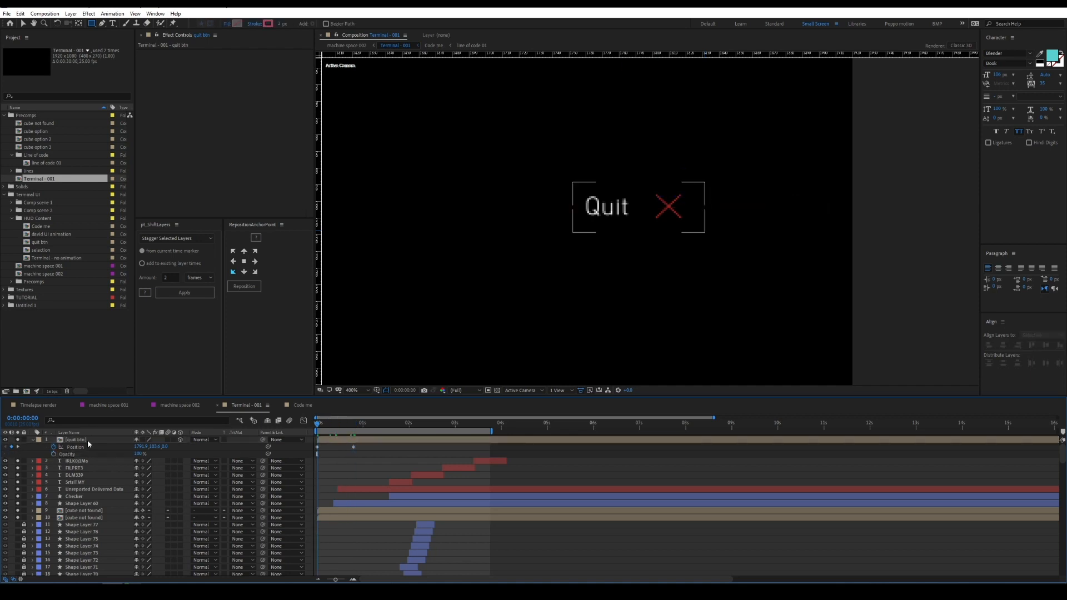
# Offset the quit btn layer's starting position in depth and ease the position keyframes
pyautogui.moveTo(164, 446); pyautogui.dragTo(250, 462)
pyautogui.click(303, 421)
pyautogui.moveTo(342, 554); pyautogui.dragTo(332, 555)
pyautogui.click(303, 421)
# Delay the quit btn layer to start at about 0.5 seconds and preview it from the beginning
pyautogui.moveTo(366, 440); pyautogui.dragTo(389, 442)
pyautogui.press('F2')
pyautogui.press('space')
pyautogui.scroll(-2, 647, 221)
pyautogui.click(429, 412)
pyautogui.press('Home')
pyautogui.press('space')
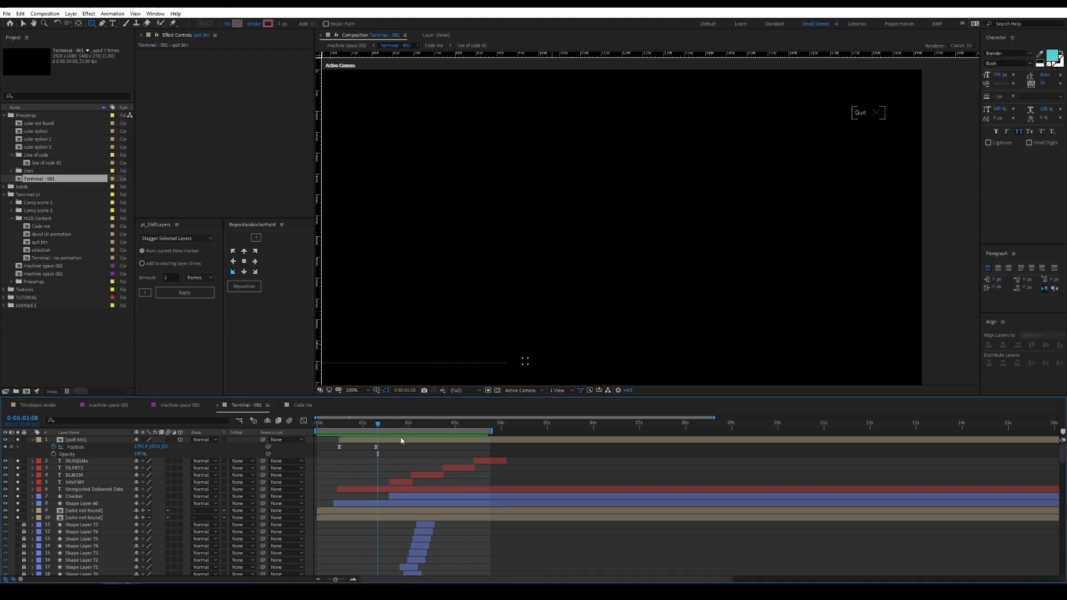
# In the quit btn composition, animate the Quit text and X from a depth offset with easing, and return to Terminal - 001
pyautogui.doubleClick(403, 441)
pyautogui.click(106, 442)
pyautogui.keyDown('shift'); pyautogui.click(83, 447); pyautogui.keyUp('shift')
pyautogui.press('p')
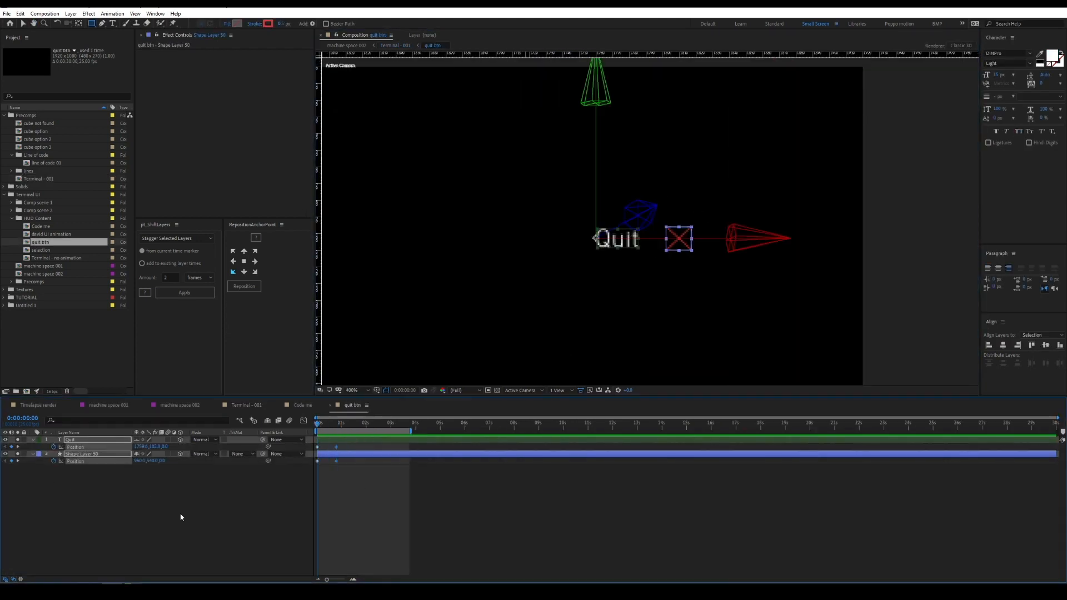
pyautogui.moveTo(164, 447); pyautogui.dragTo(275, 447)
pyautogui.click(303, 421)
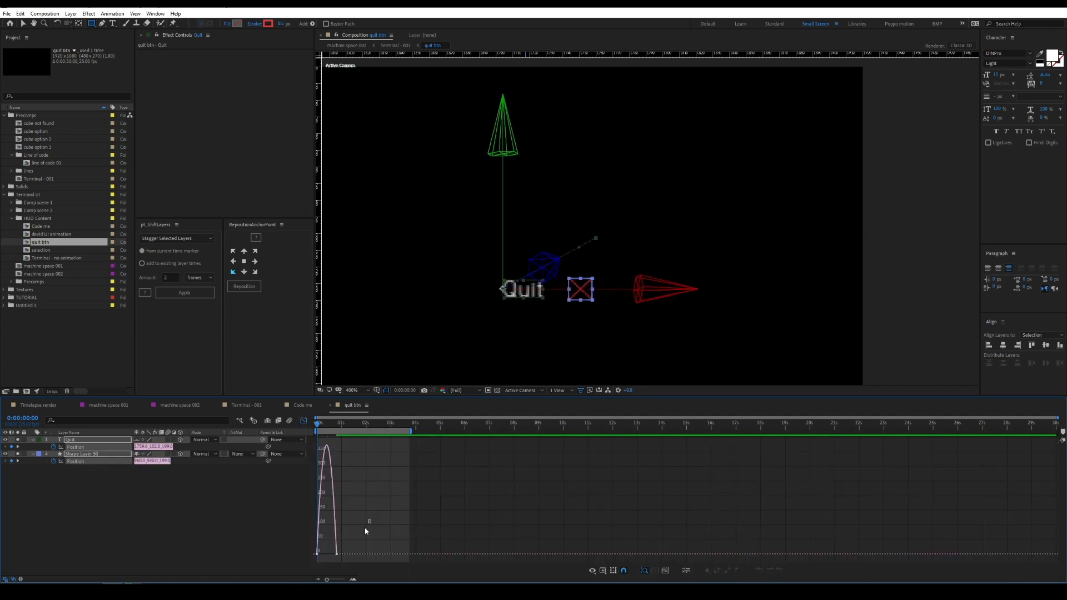
pyautogui.click(304, 421)
pyautogui.click(370, 507)
pyautogui.hotkey('shift', 'Escape')
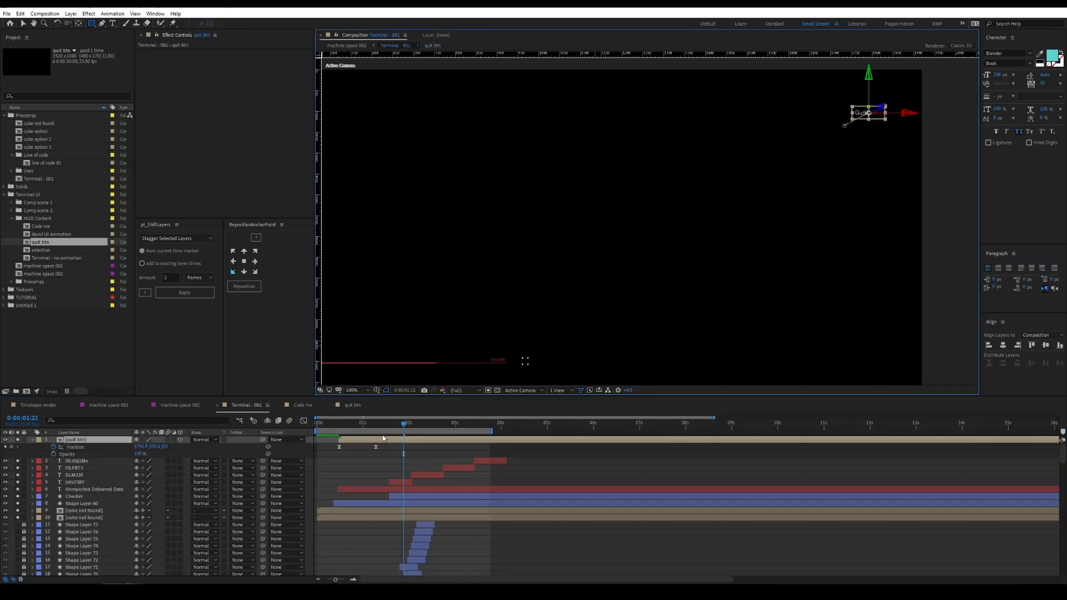
# Apply a recently used animation preset to the quit btn layer in Terminal - 001
pyautogui.click(113, 13)
pyautogui.click(261, 49)
pyautogui.click(336, 452)
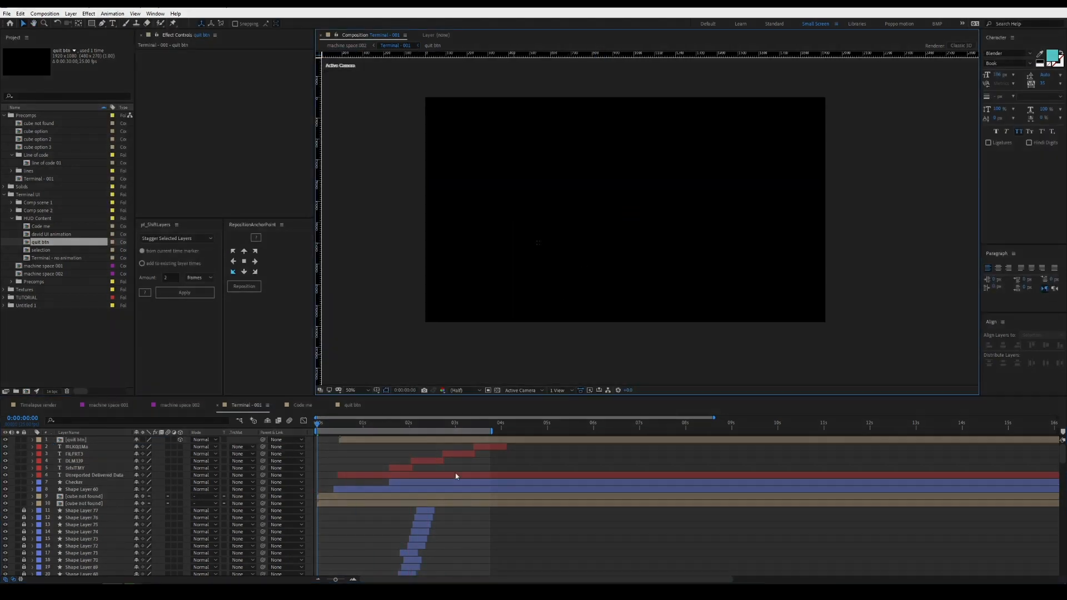
# Preview the full Terminal - 001 animation and select all layers of the Unreported Delivered Data row
pyautogui.press('space')
pyautogui.moveTo(355, 446); pyautogui.dragTo(341, 504)
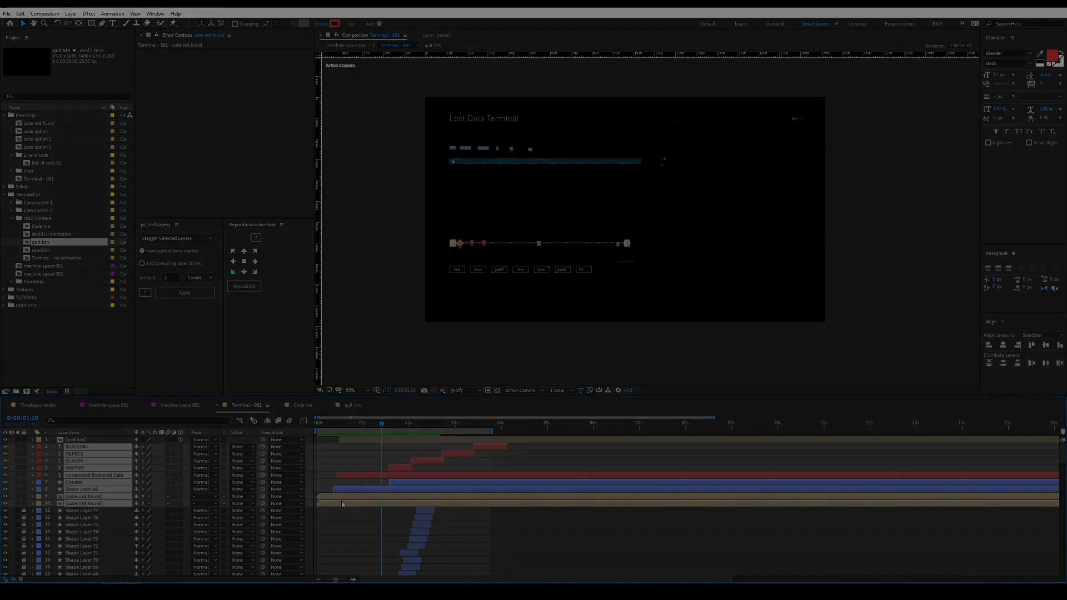